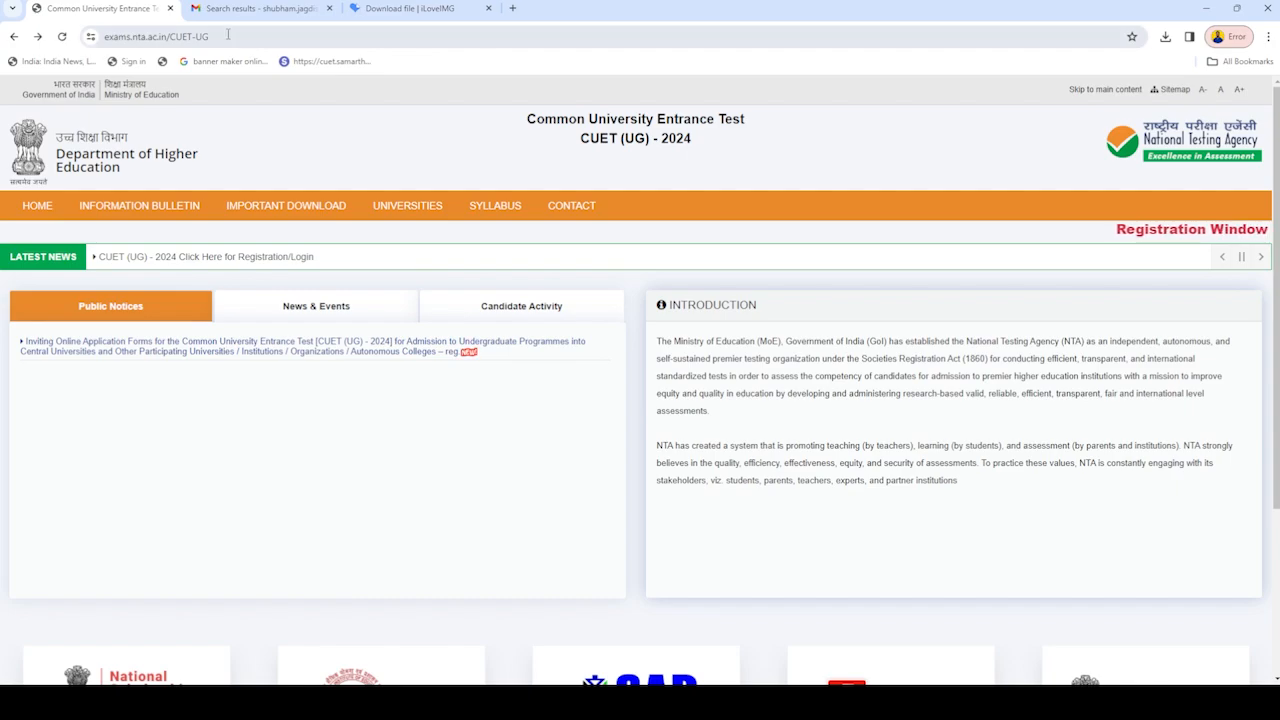
# Step: Go from the CUET (UG) 2024 information site to the registration and login page
pyautogui.moveTo(222, 36); pyautogui.dragTo(100, 36)
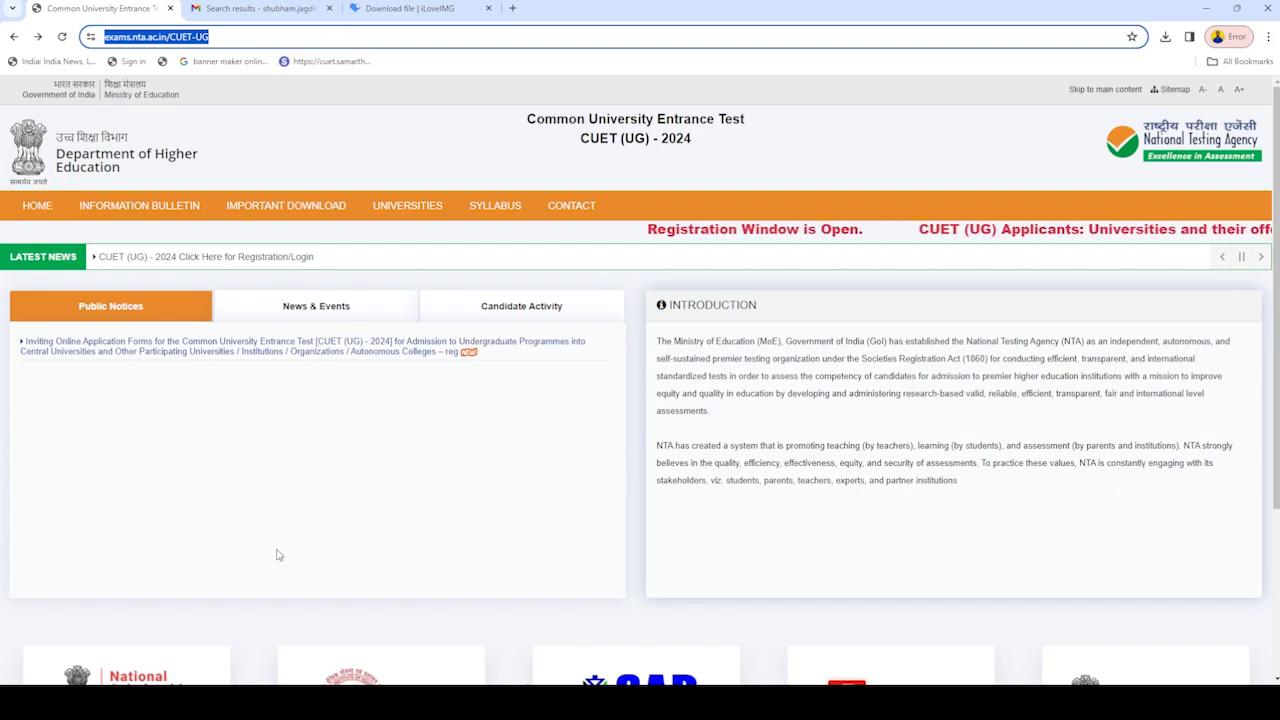
pyautogui.click(220, 256)
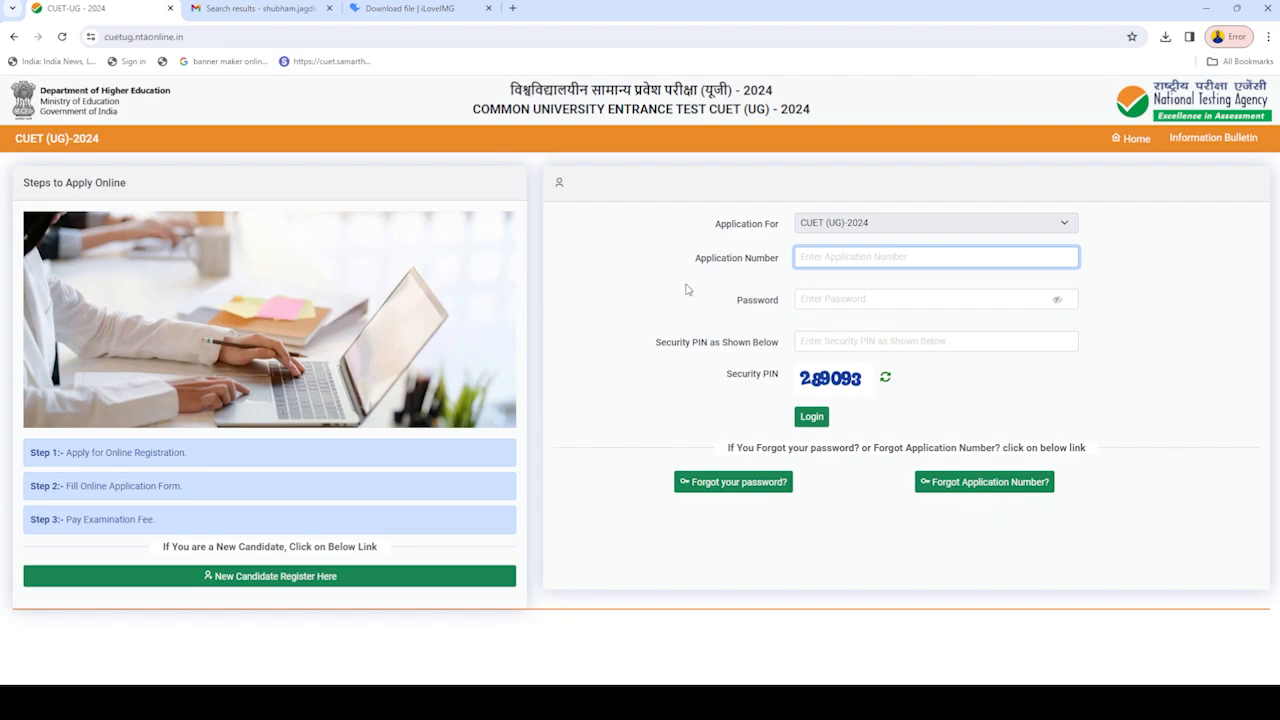
# Step: Start a new candidate registration and review the subject fees and photo/signature upload rules
pyautogui.click(287, 578)
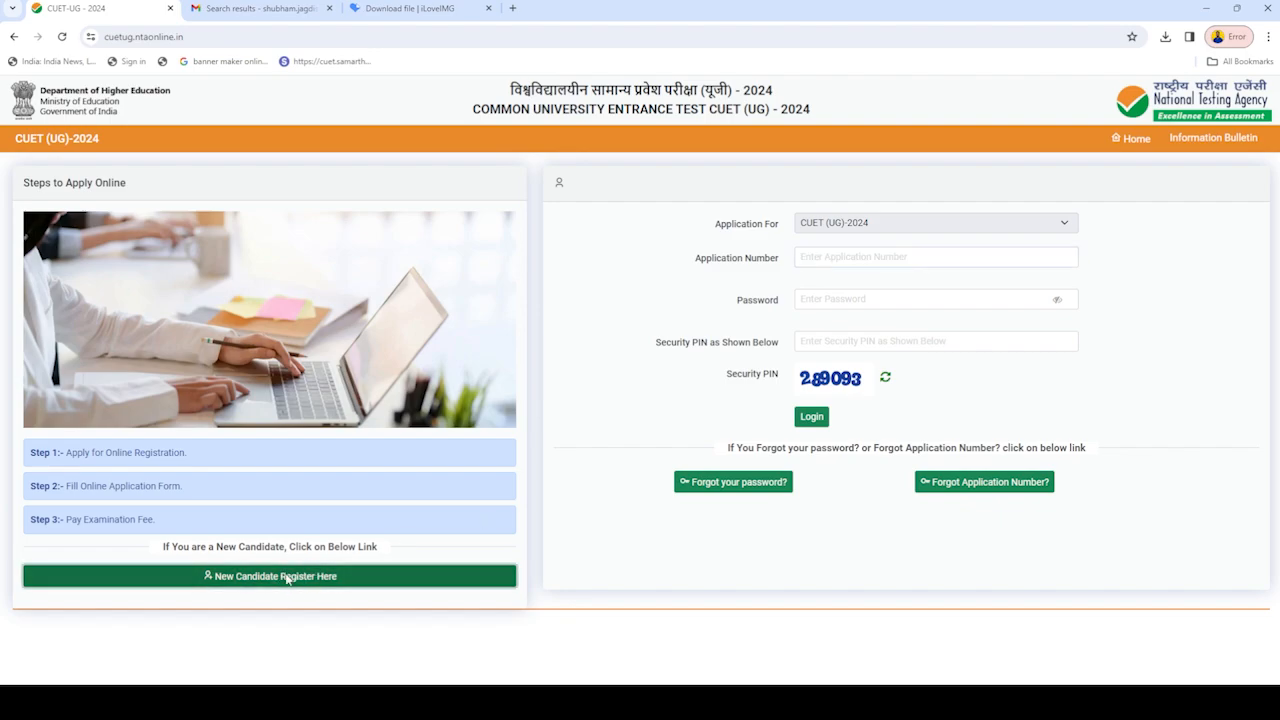
pyautogui.scroll(-3, 631, 374)
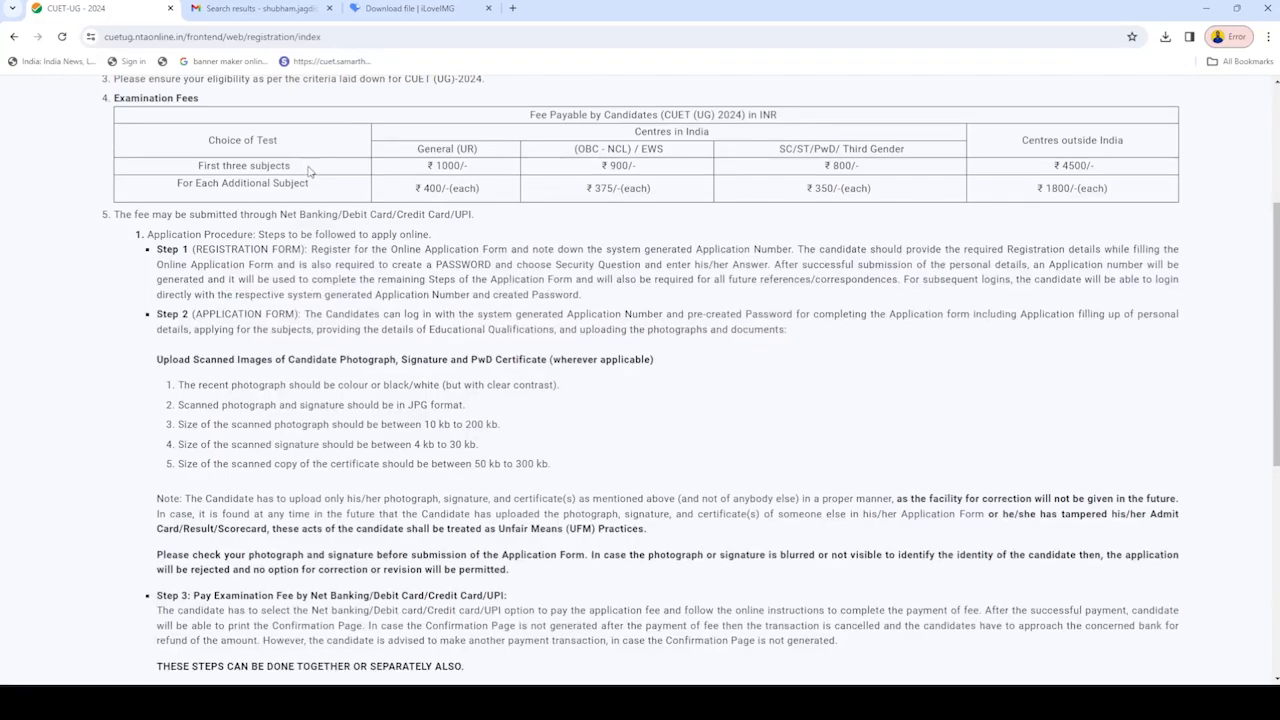
pyautogui.moveTo(312, 169); pyautogui.dragTo(167, 160)
pyautogui.moveTo(487, 170); pyautogui.dragTo(408, 177)
pyautogui.moveTo(487, 197); pyautogui.dragTo(371, 200)
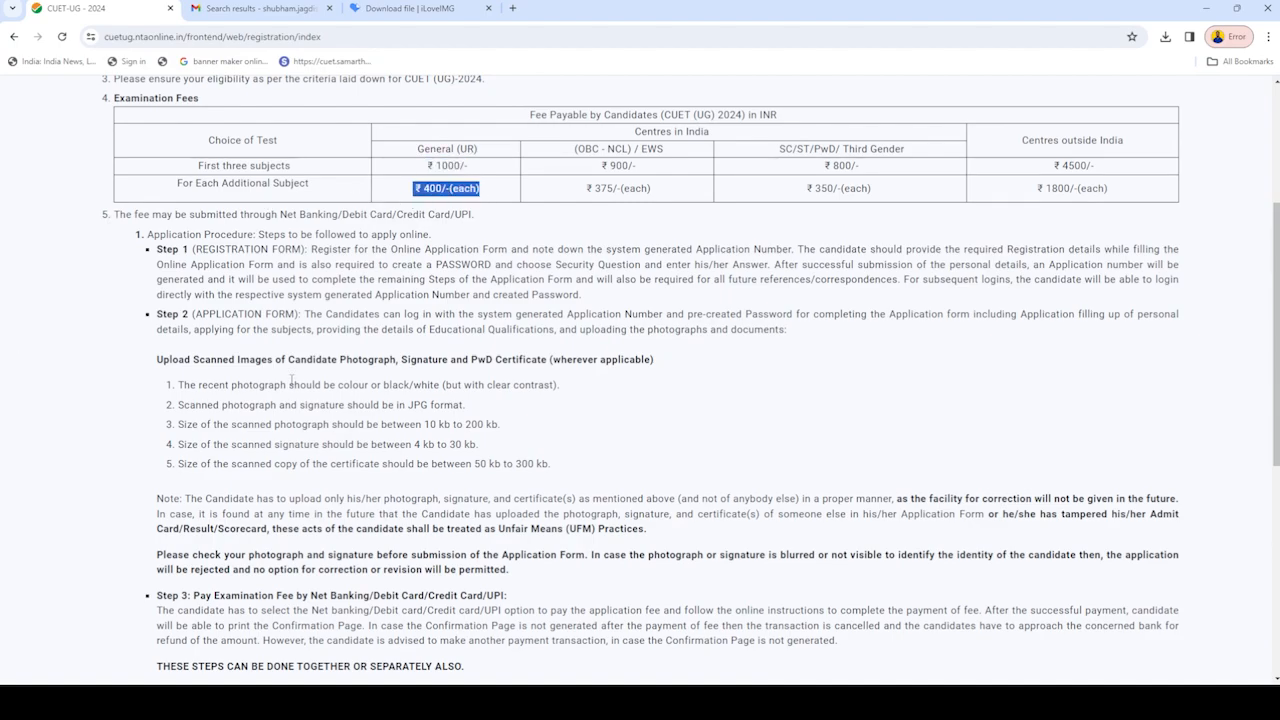
pyautogui.moveTo(177, 385); pyautogui.dragTo(507, 486)
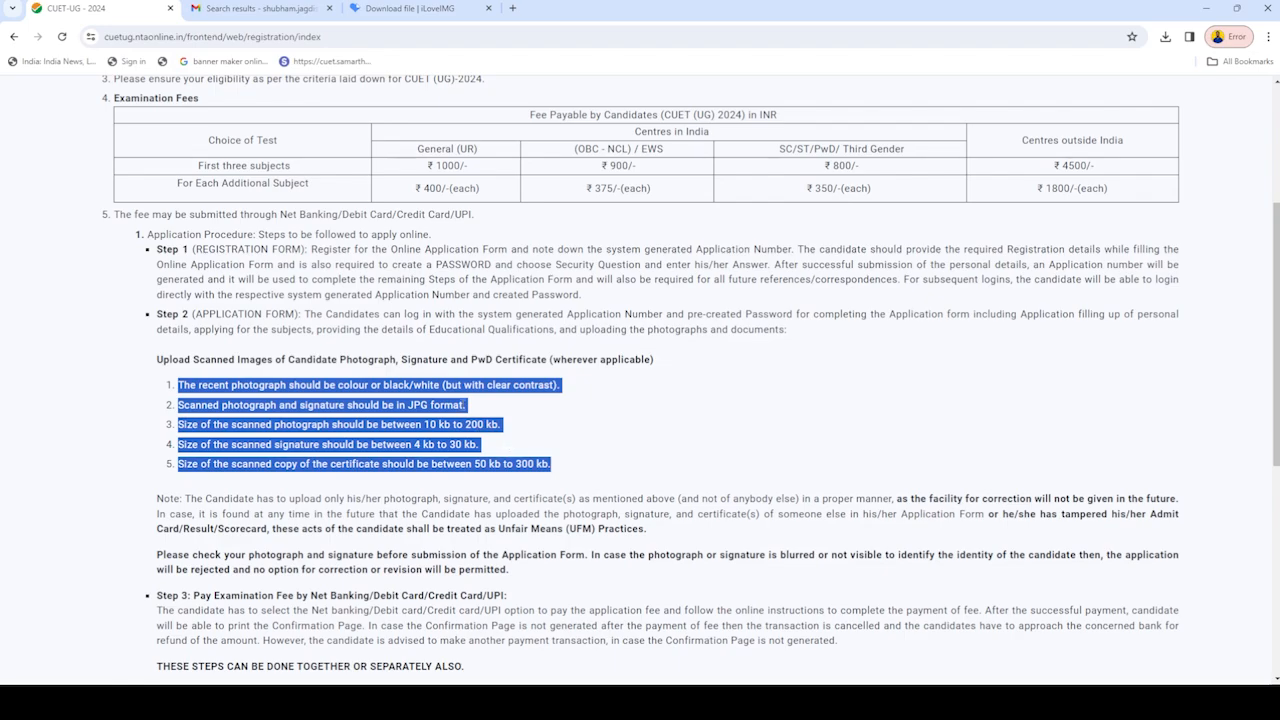
# Step: Agree to the information bulletin declaration and proceed to the Login and Identification page
pyautogui.scroll(-5, 467, 408)
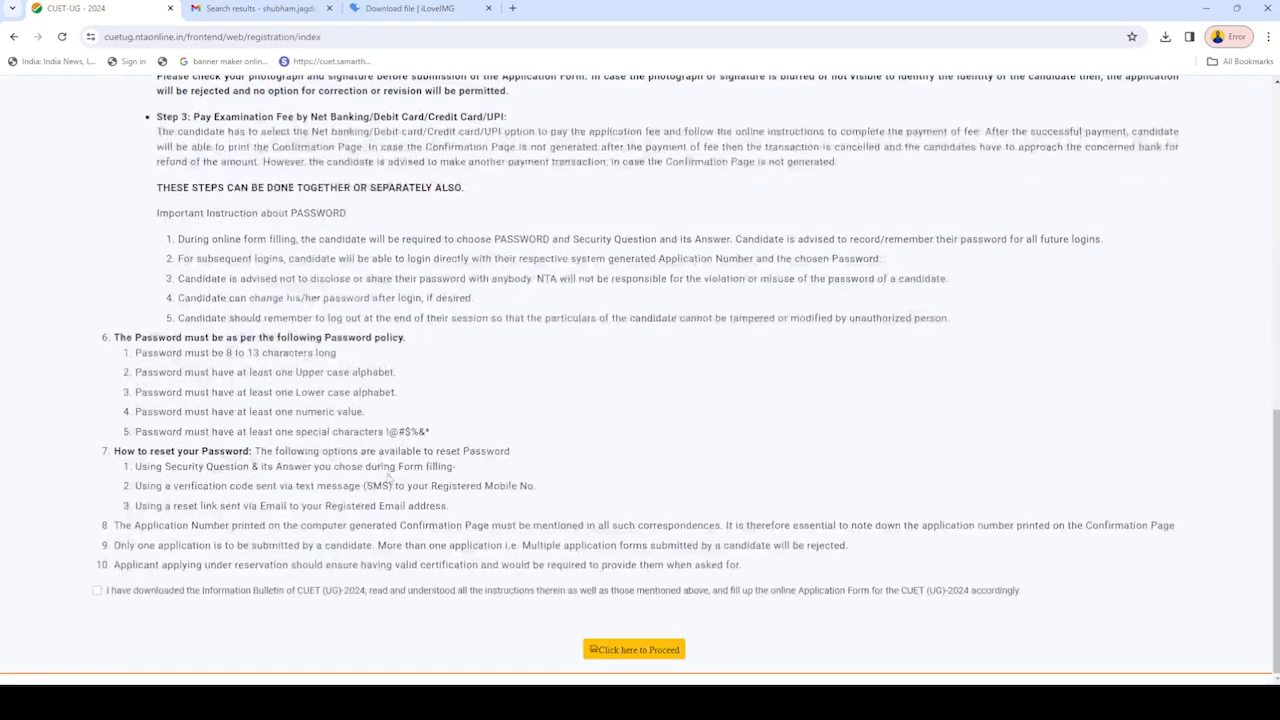
pyautogui.click(96, 591)
pyautogui.click(645, 652)
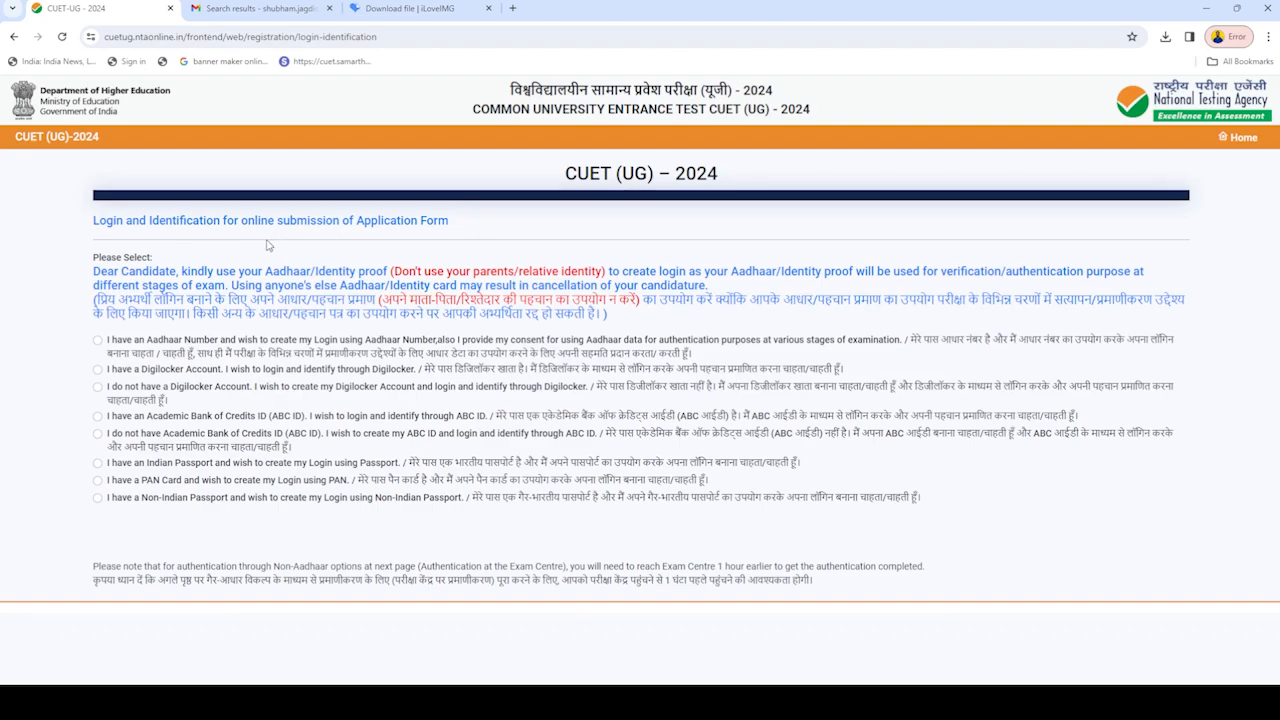
# Step: Choose Aadhaar login, enter the Aadhaar number and request a one-time password
pyautogui.click(97, 340)
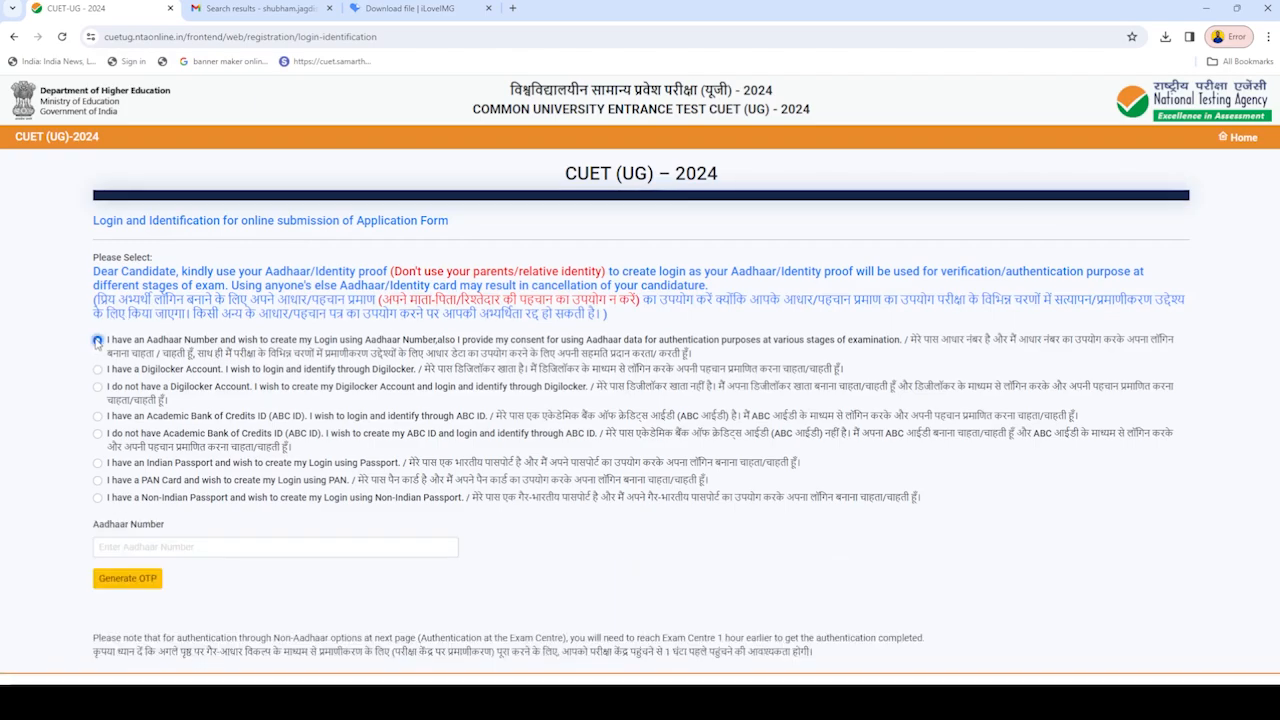
pyautogui.click(261, 543)
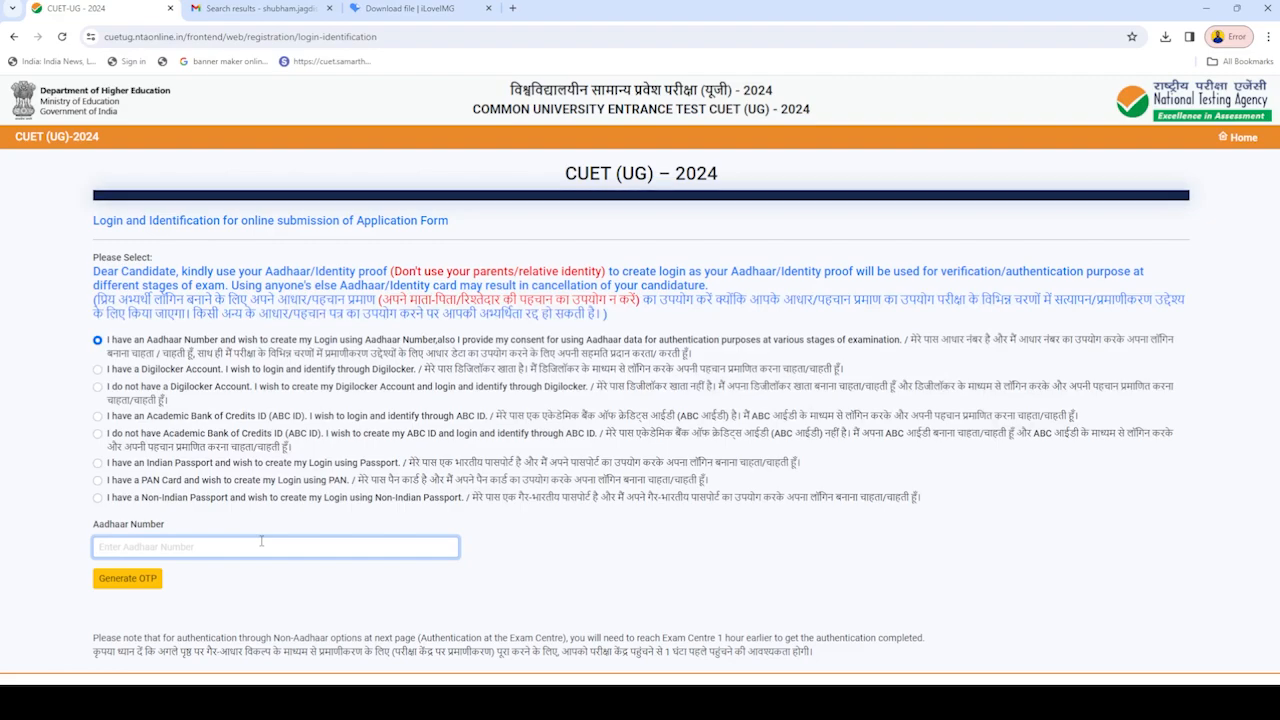
pyautogui.write('****')
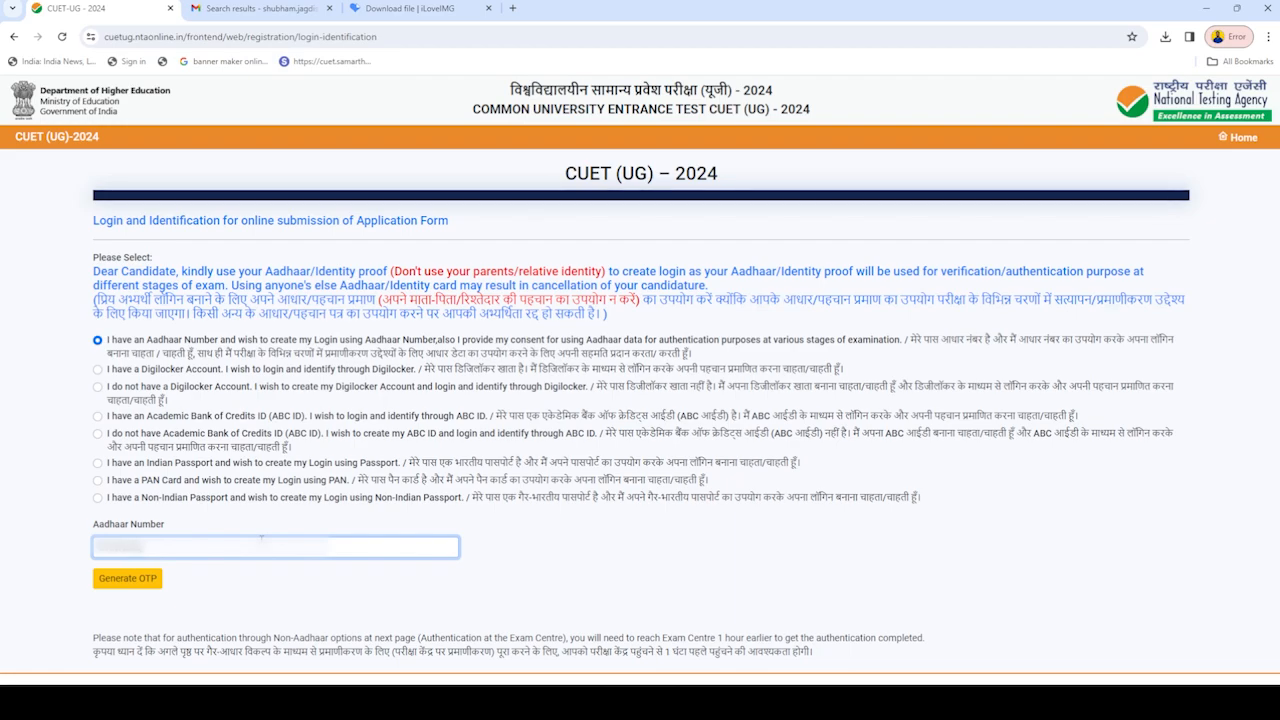
pyautogui.write('•••')
pyautogui.click(128, 578)
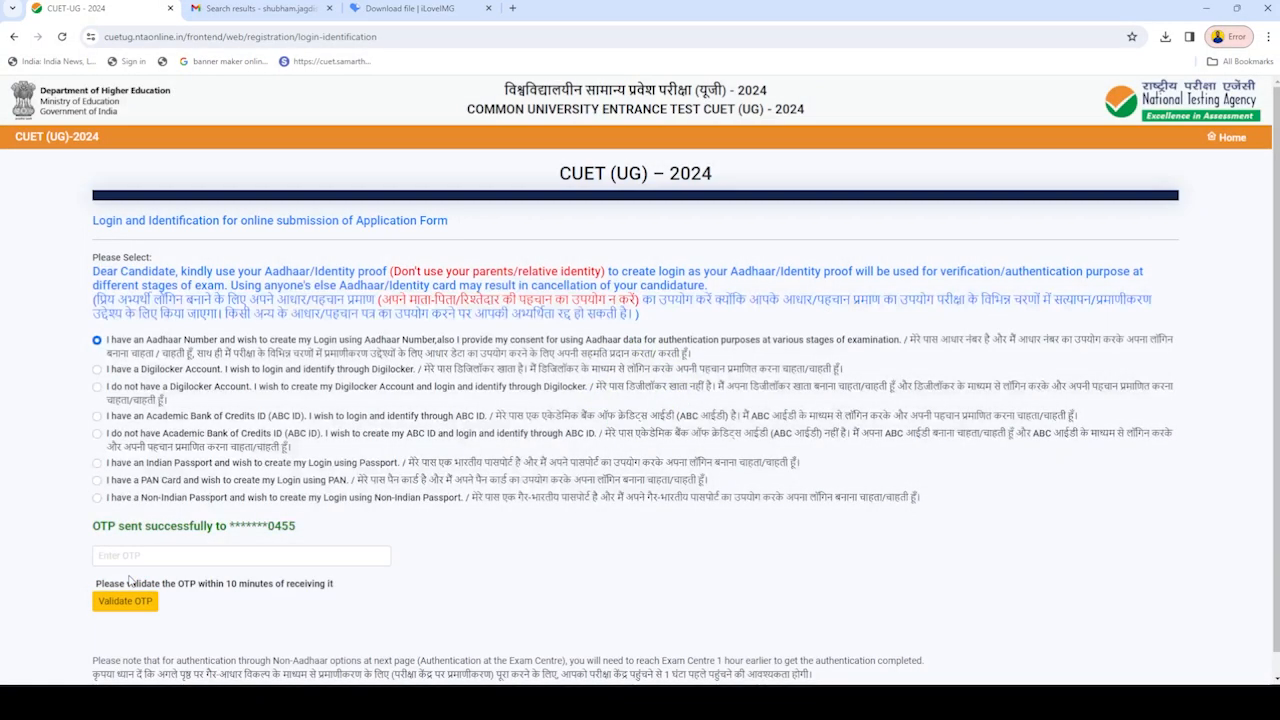
# Step: Enter the received OTP and validate it
pyautogui.click(239, 559)
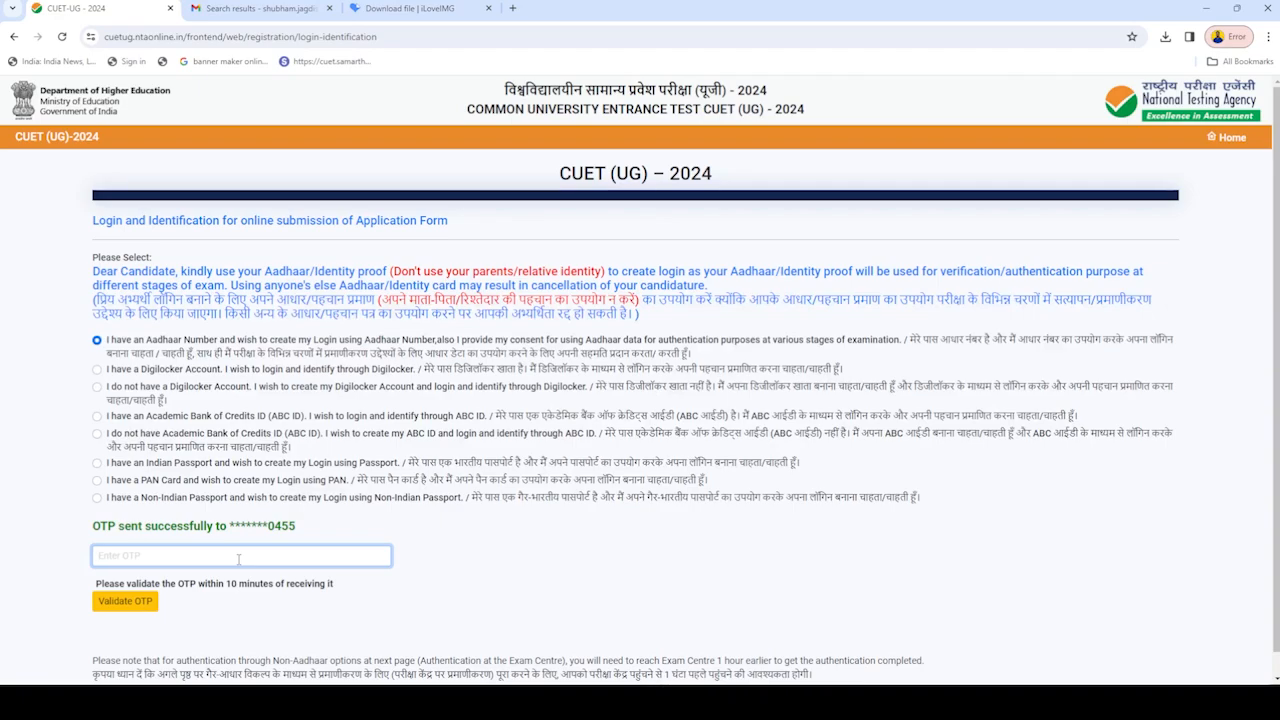
pyautogui.click(104, 604)
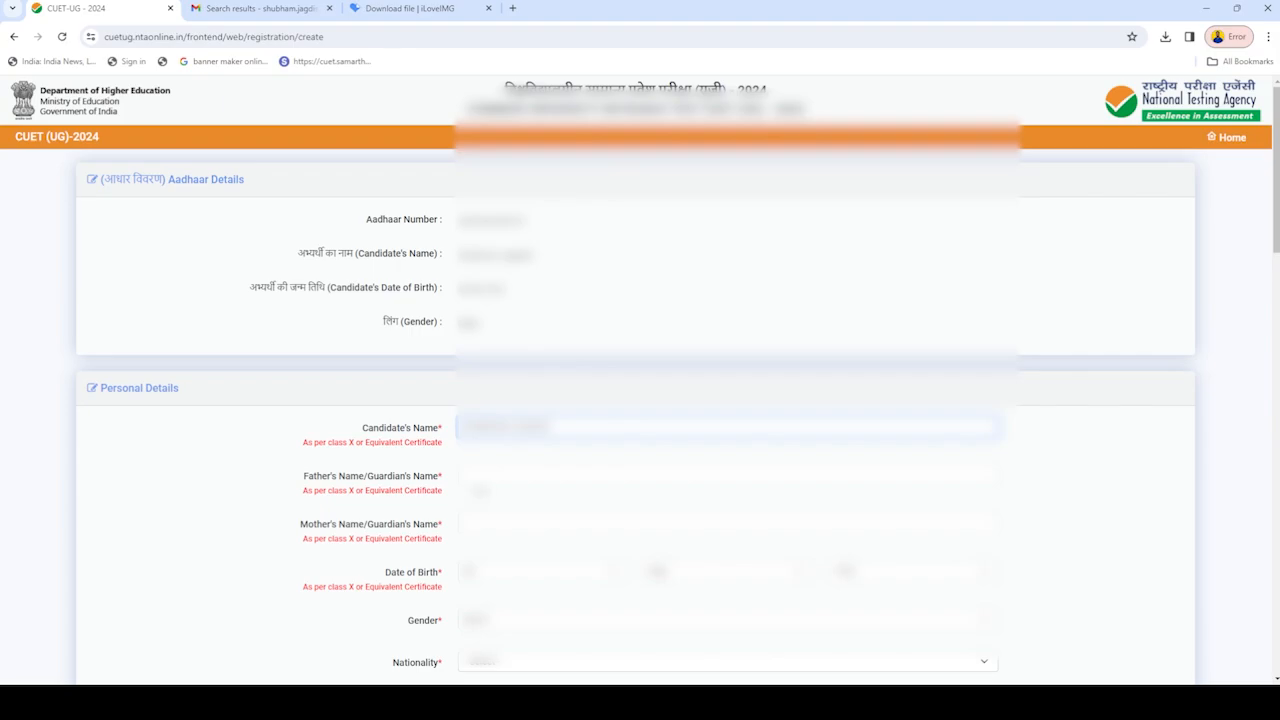
# Step: Fill in the father's and mother's names under Personal Details
pyautogui.click(545, 487)
pyautogui.write('****')
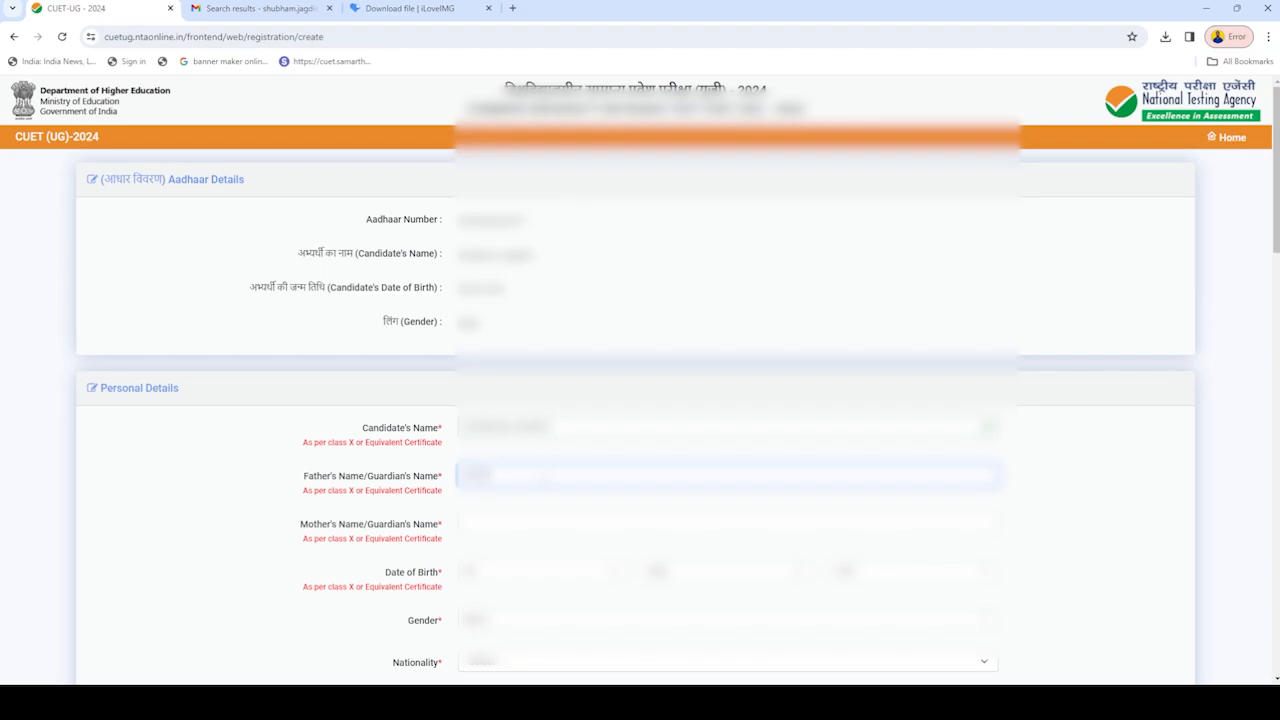
pyautogui.write('**********')
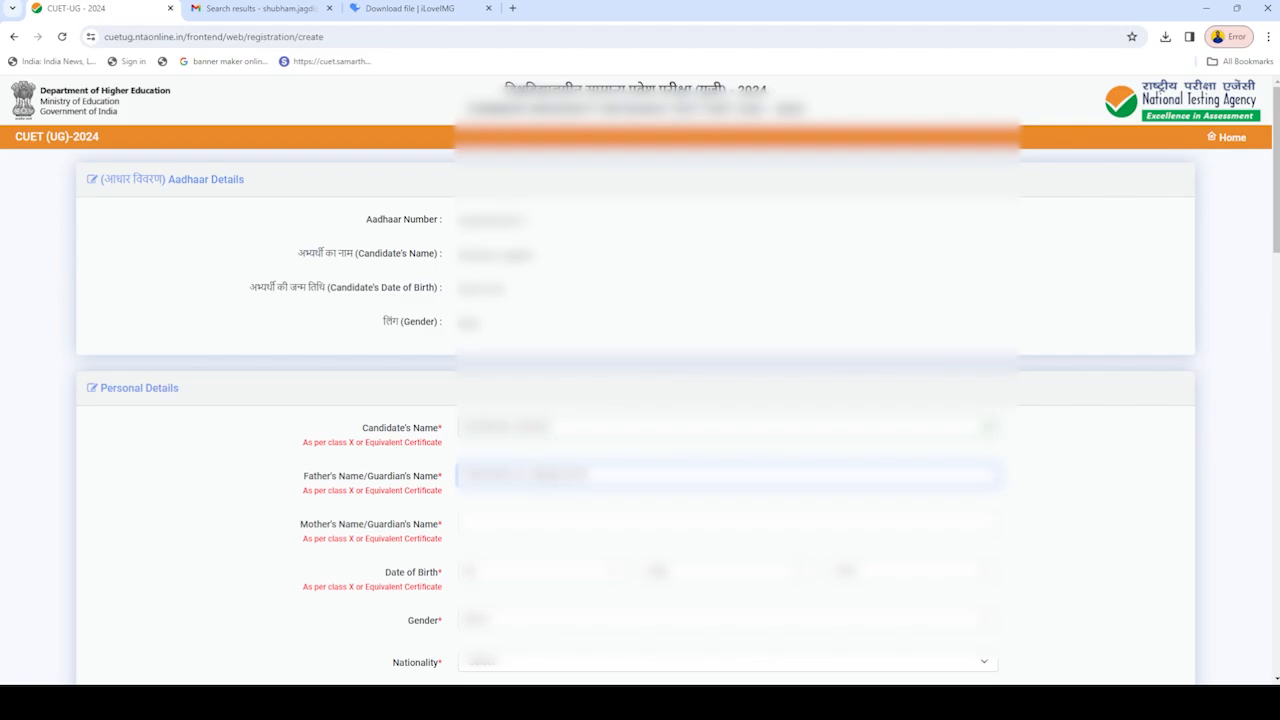
pyautogui.click(606, 524)
pyautogui.write('**')
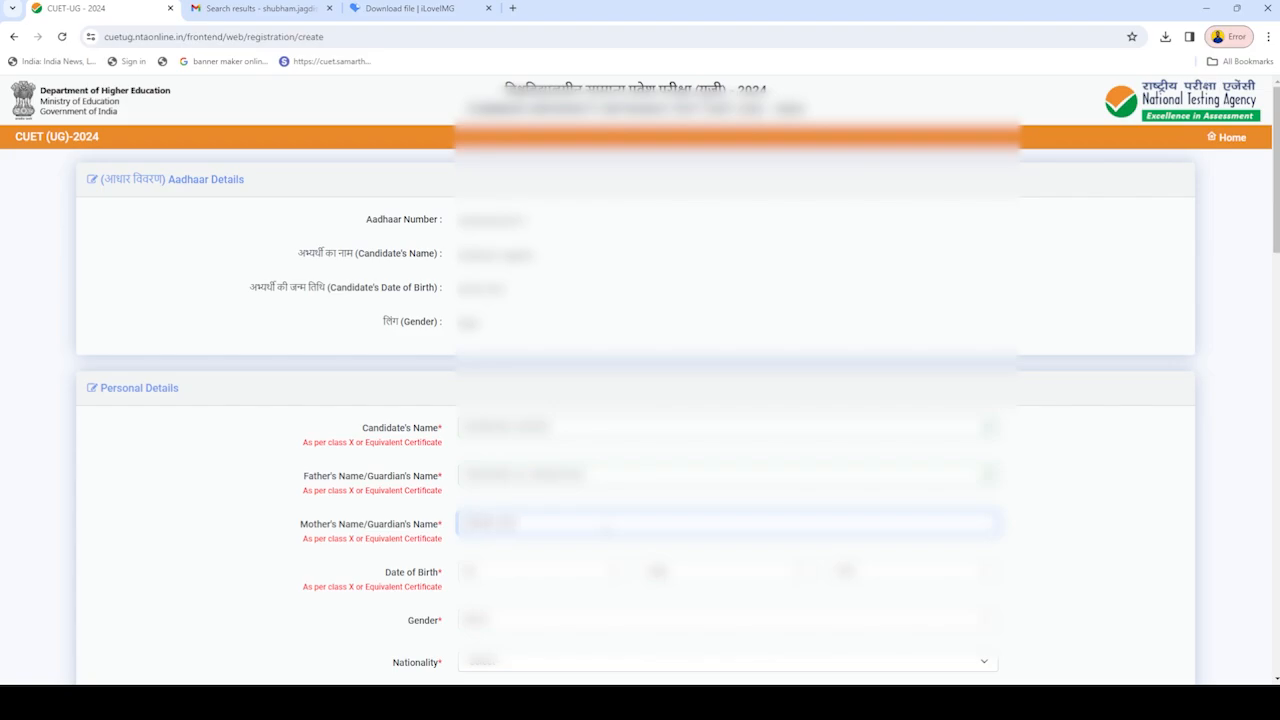
pyautogui.write('*****')
# Step: Set the nationality and identity type, and enter the identification number
pyautogui.scroll(-2, 706, 585)
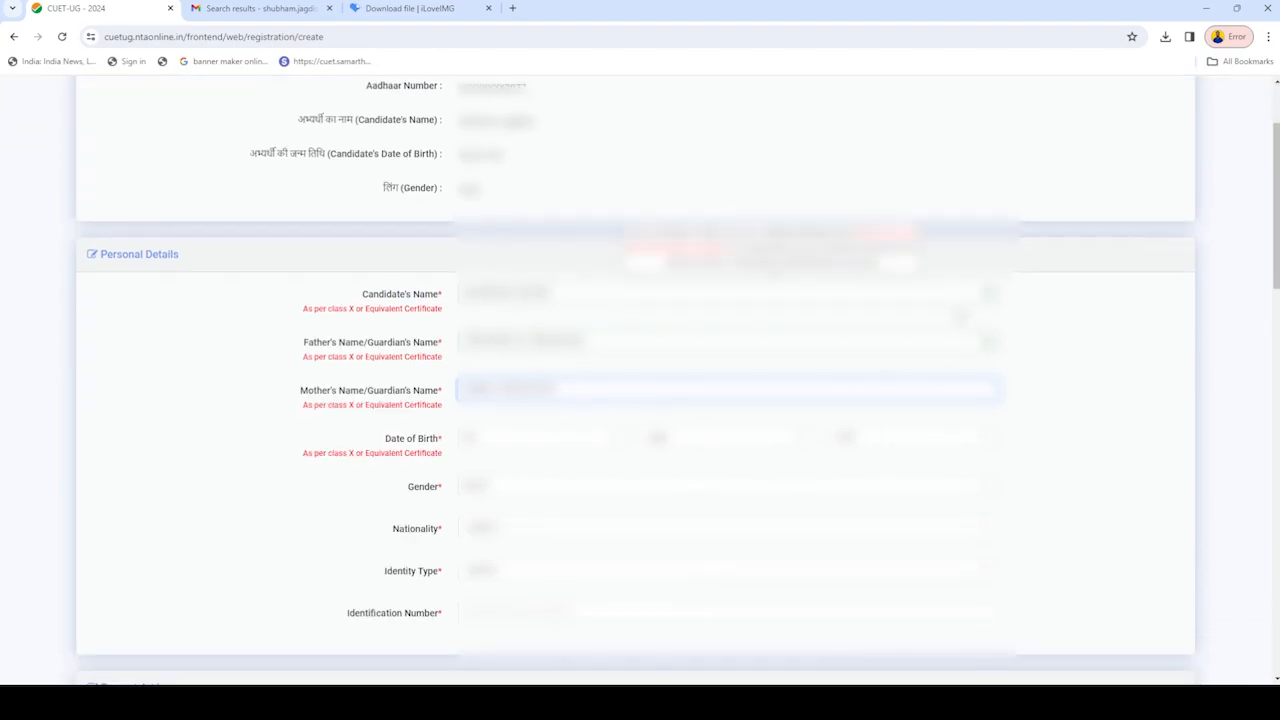
pyautogui.click(556, 534)
pyautogui.click(517, 576)
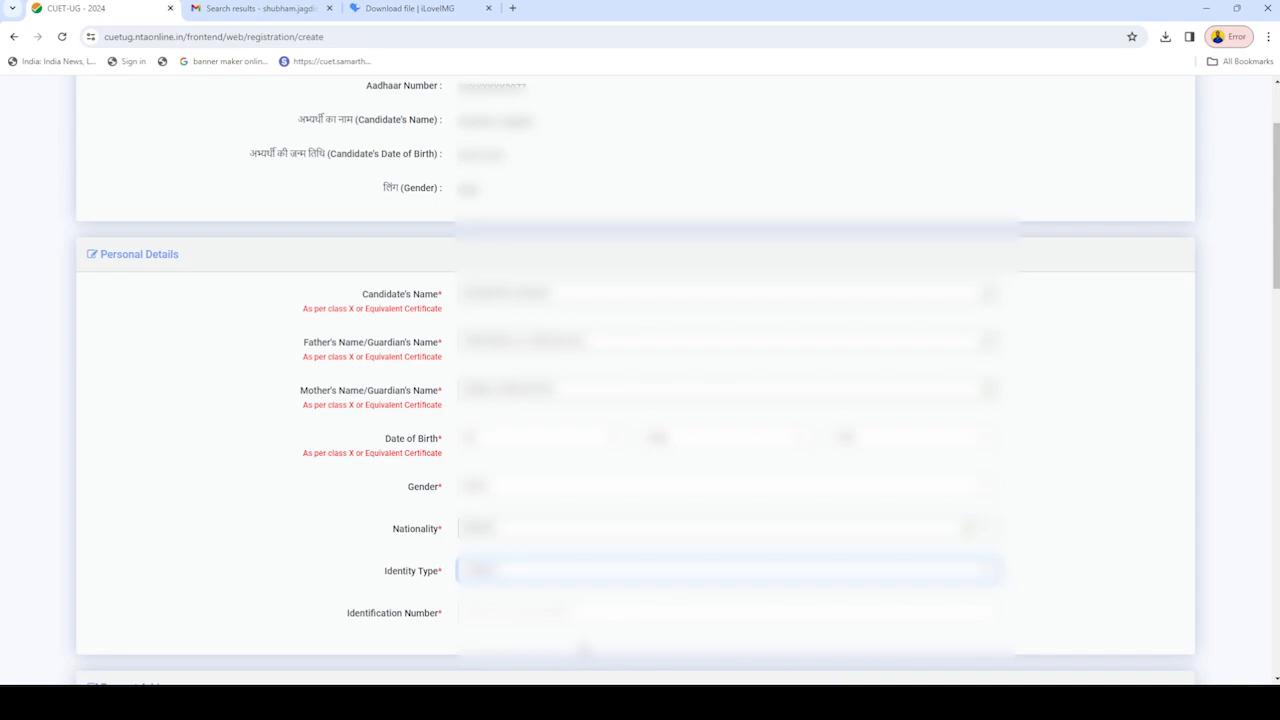
pyautogui.click(518, 656)
pyautogui.click(575, 612)
pyautogui.write('00')
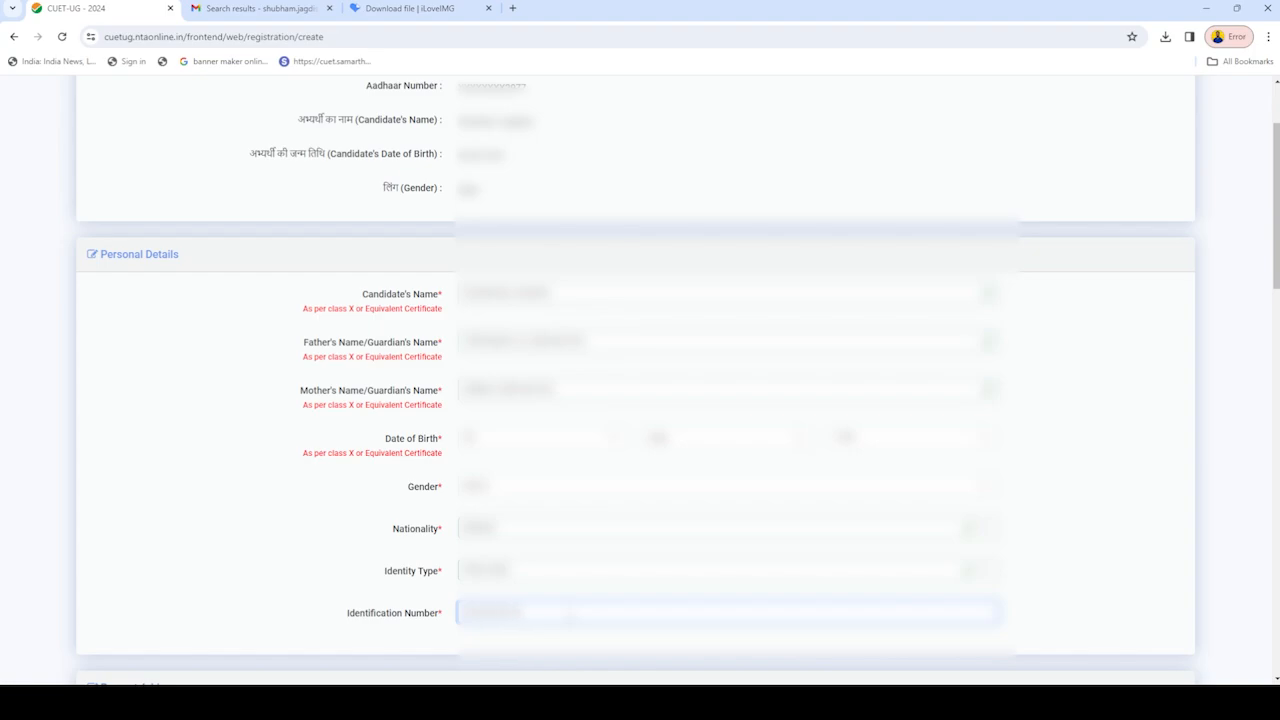
# Step: Enter the premises name and locality of the present address
pyautogui.scroll(-3, 240, 465)
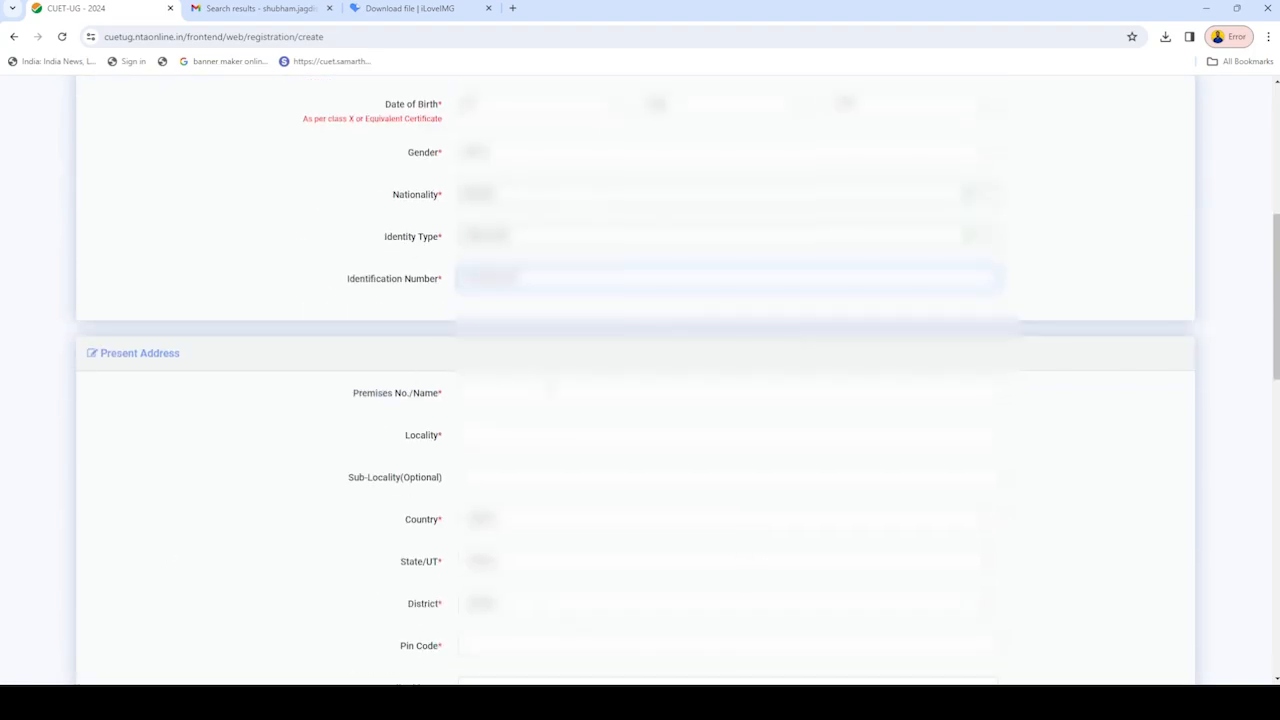
pyautogui.press('Tab')
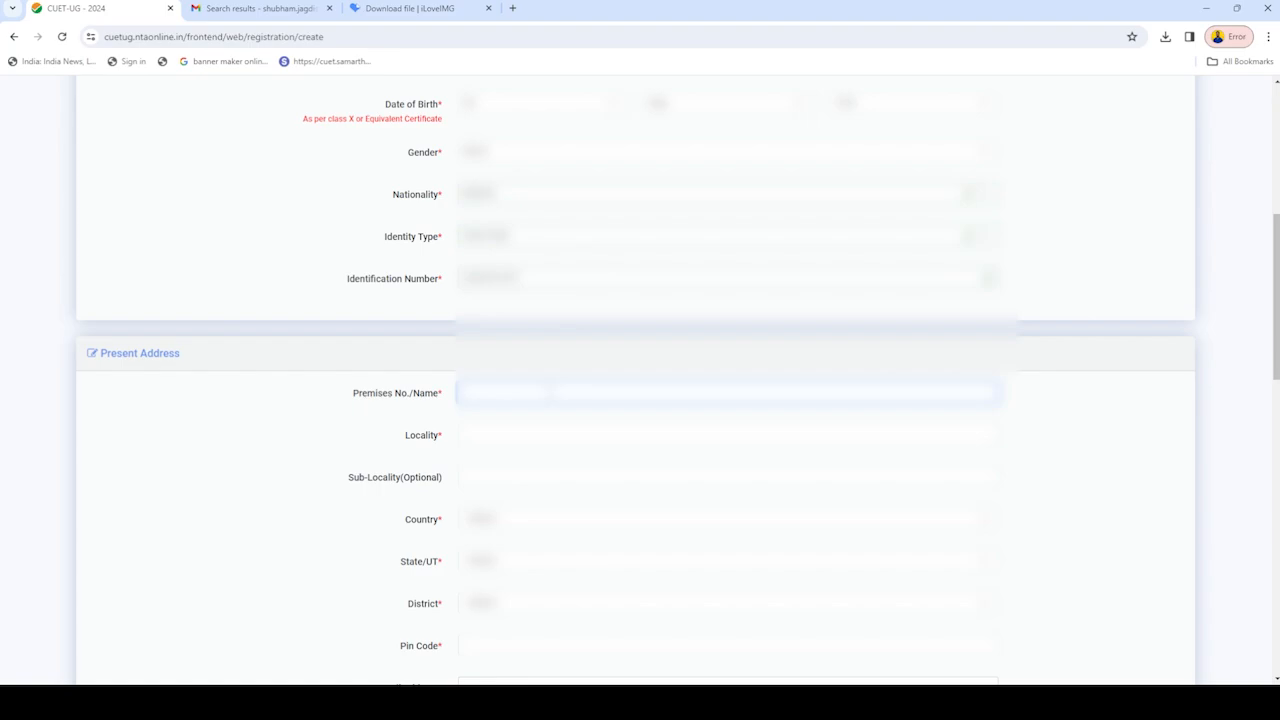
pyautogui.write('abcdef')
pyautogui.press('BackSpace')
pyautogui.press('BackSpace')
pyautogui.write('noar')
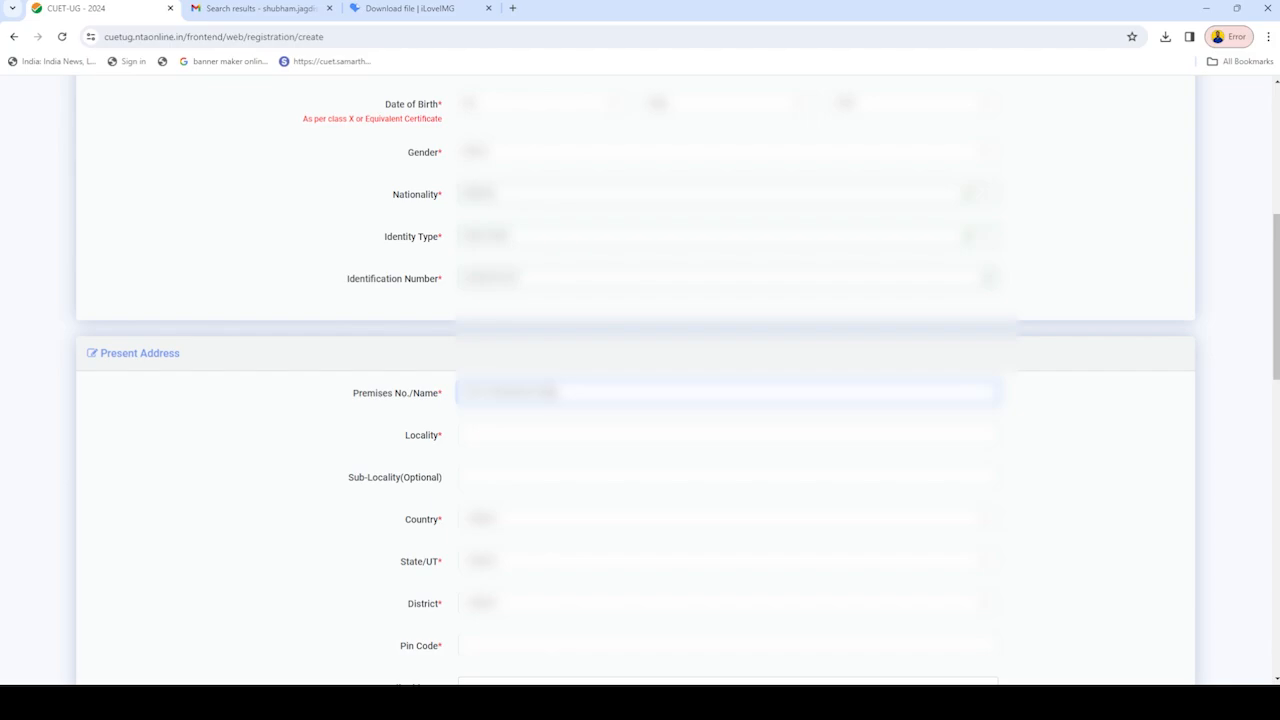
pyautogui.write('market')
pyautogui.click(490, 436)
pyautogui.write('raj nagar')
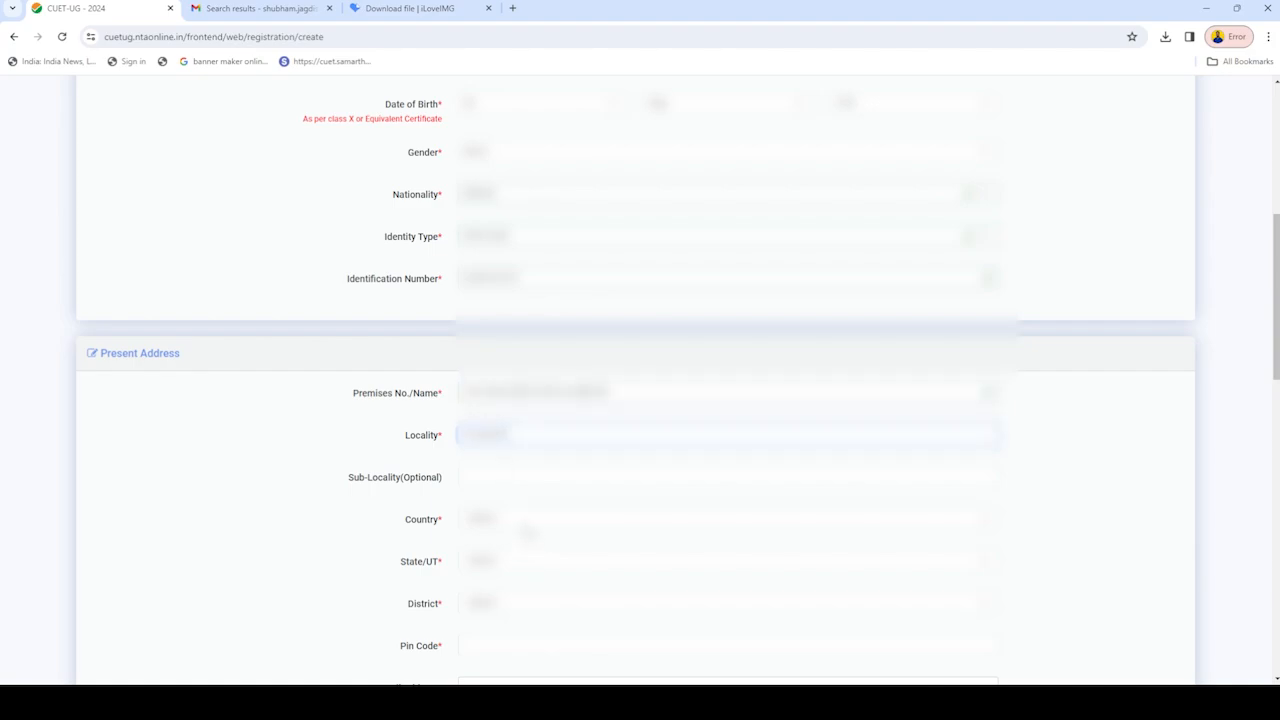
# Step: Choose the country, state/UT and district for the present address
pyautogui.click(527, 528)
pyautogui.click(503, 346)
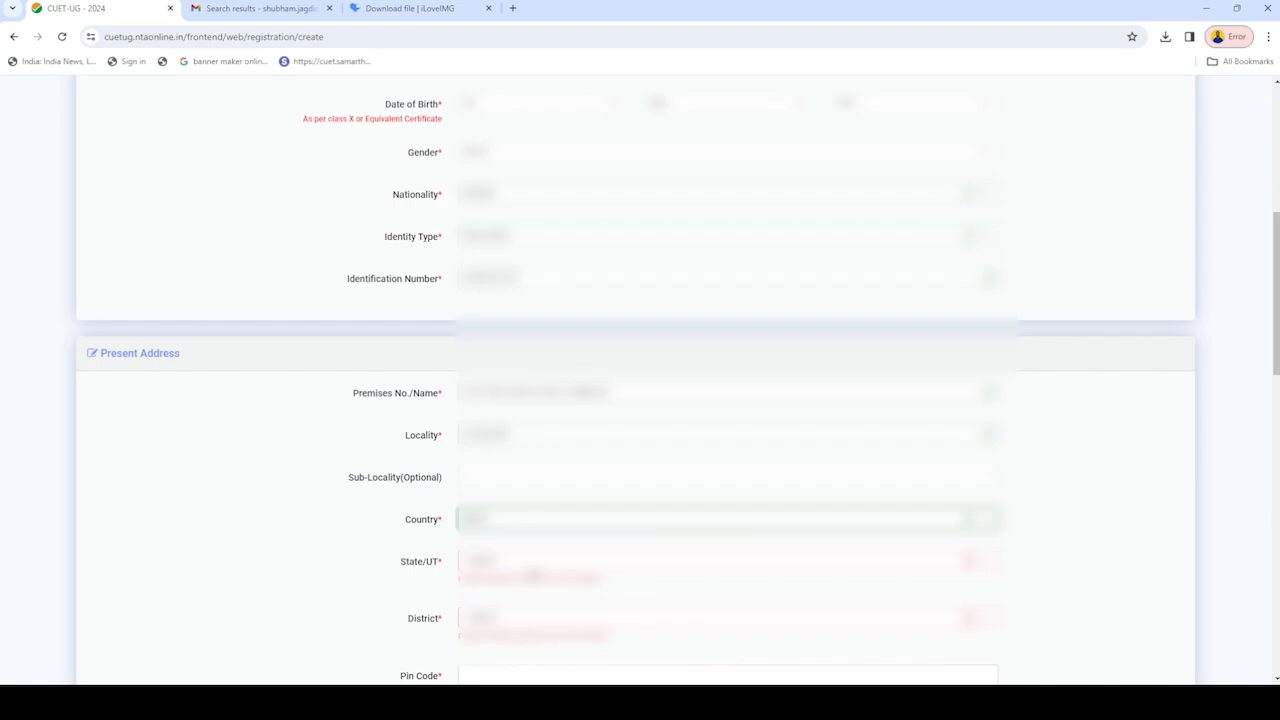
pyautogui.click(540, 568)
pyautogui.click(521, 539)
pyautogui.click(545, 611)
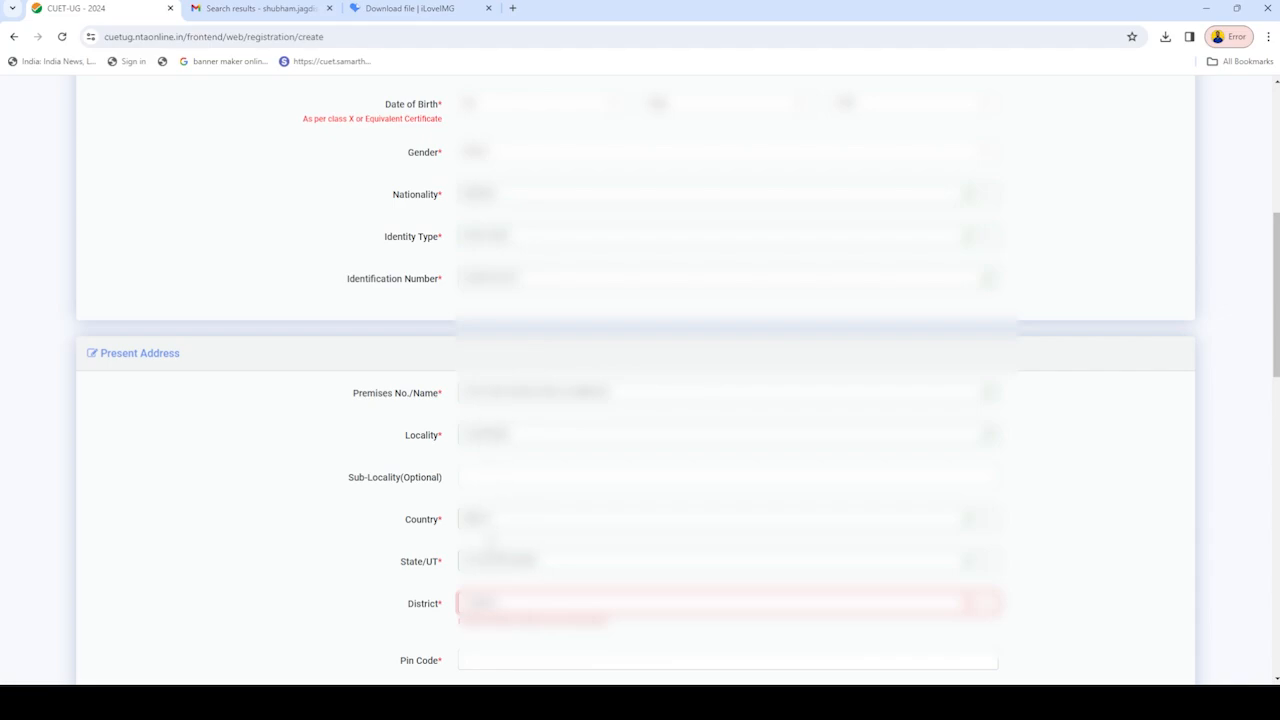
pyautogui.click(568, 640)
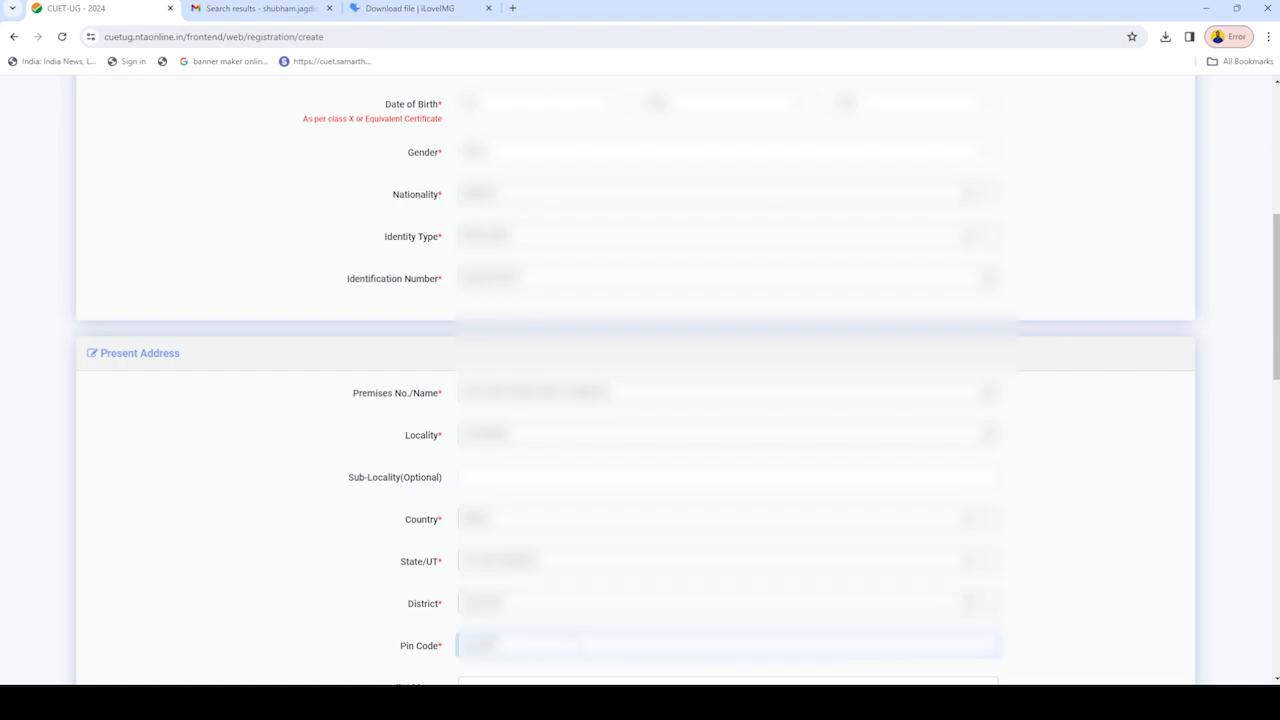
pyautogui.scroll(-3, 640, 380)
pyautogui.click(550, 491)
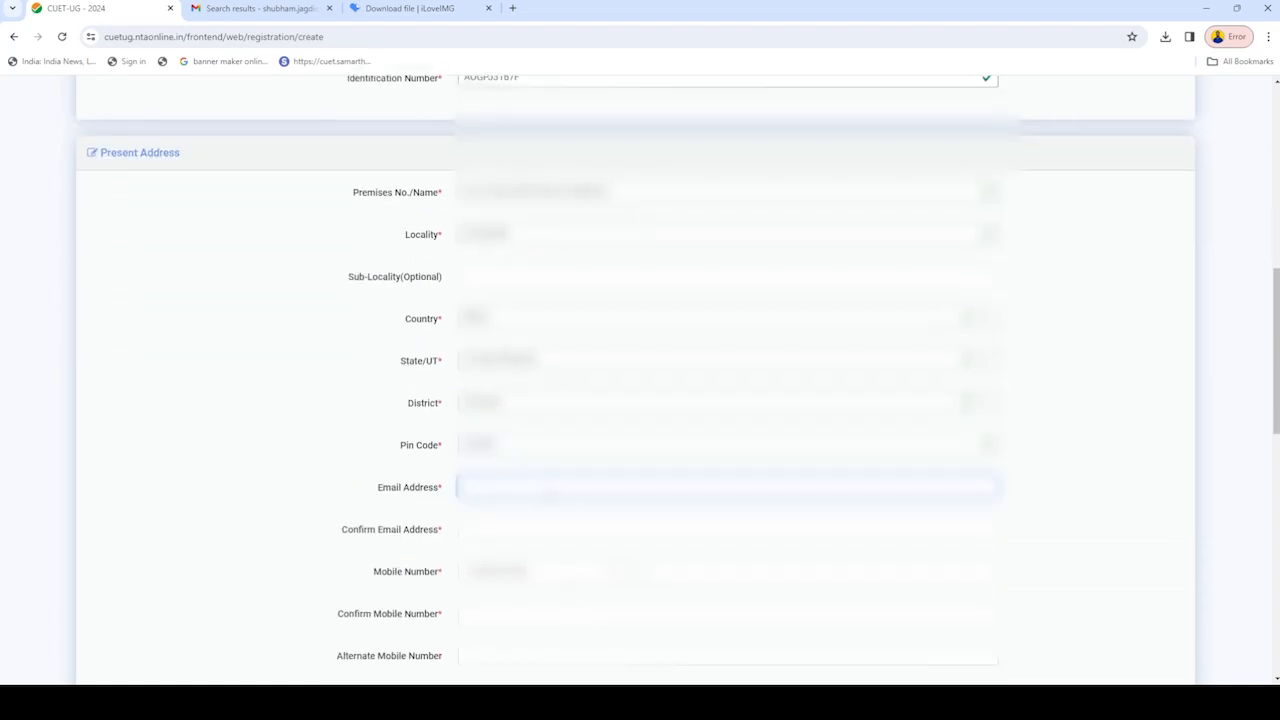
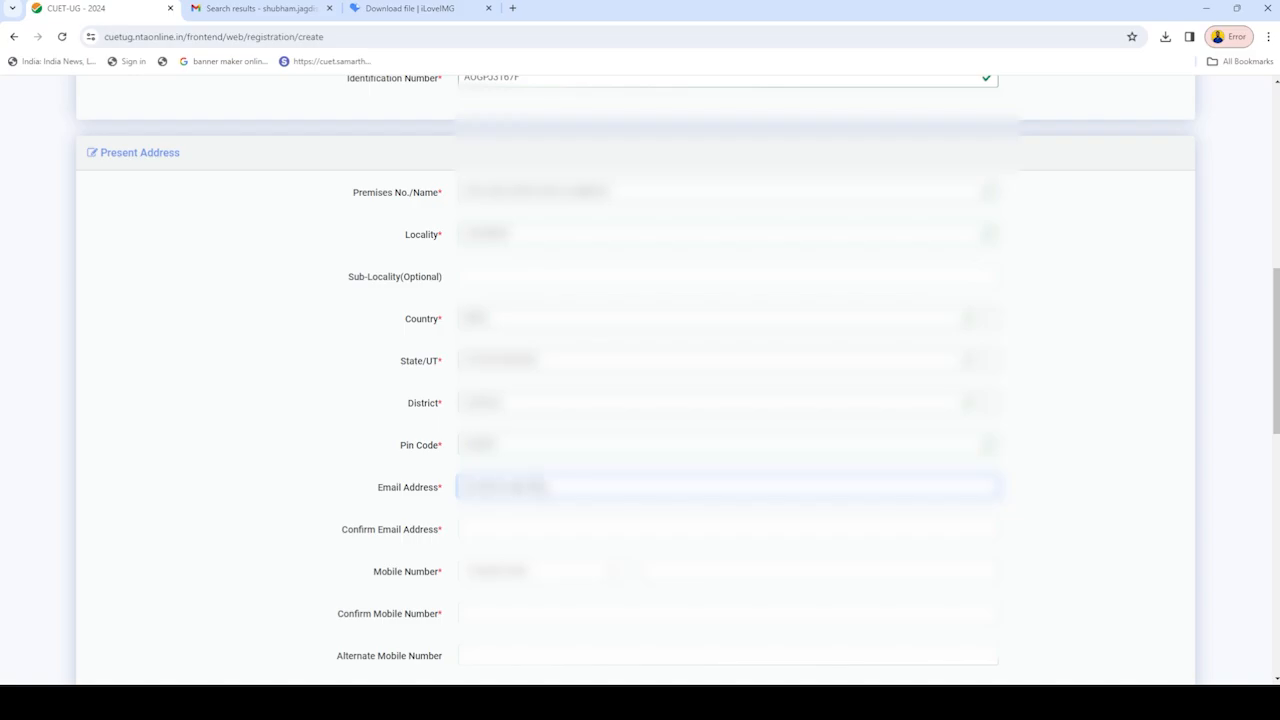
# Step: Enter the candidate's e-mail address and paste it into Confirm Email
pyautogui.hotkey('ctrl', 'a')
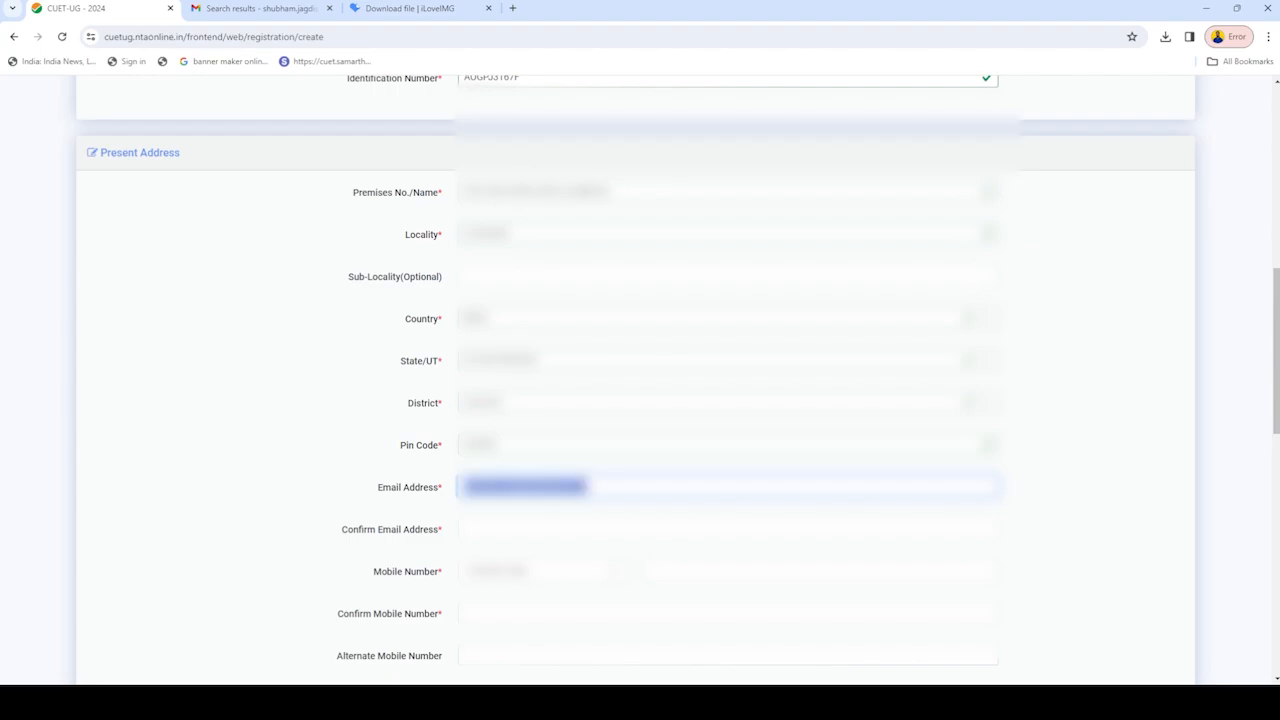
pyautogui.click(564, 527)
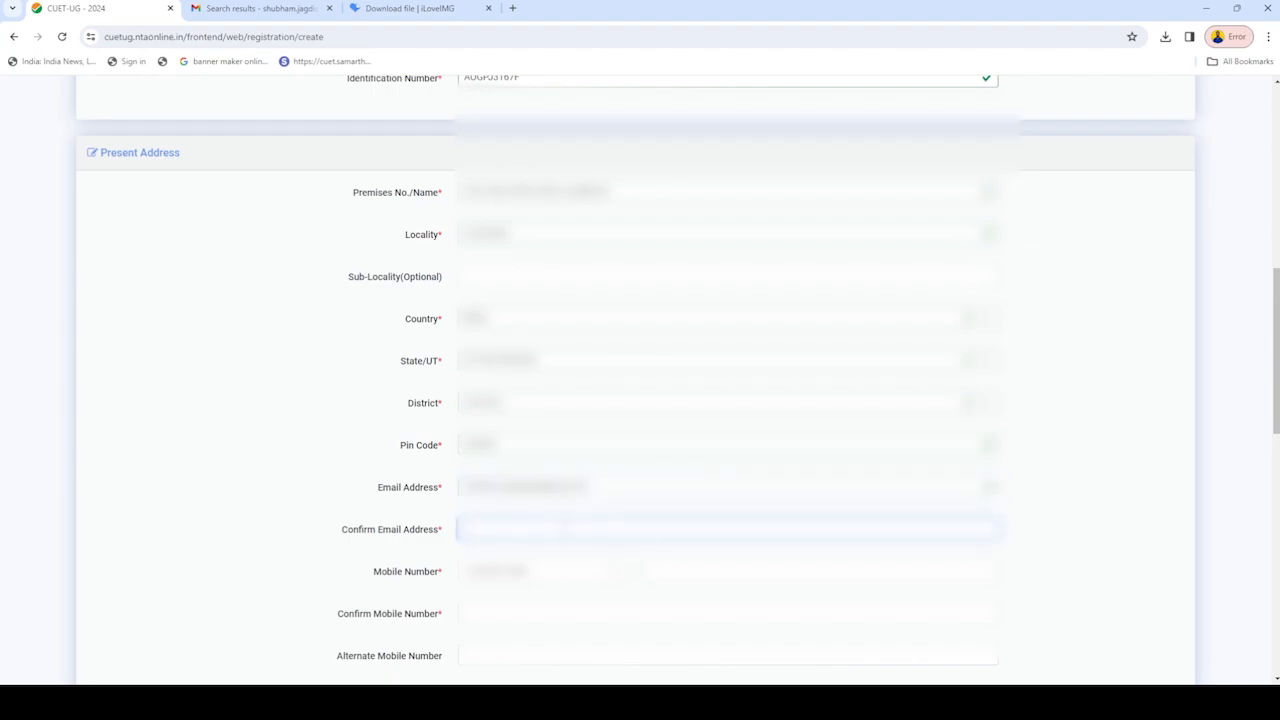
pyautogui.hotkey('ctrl', 'v')
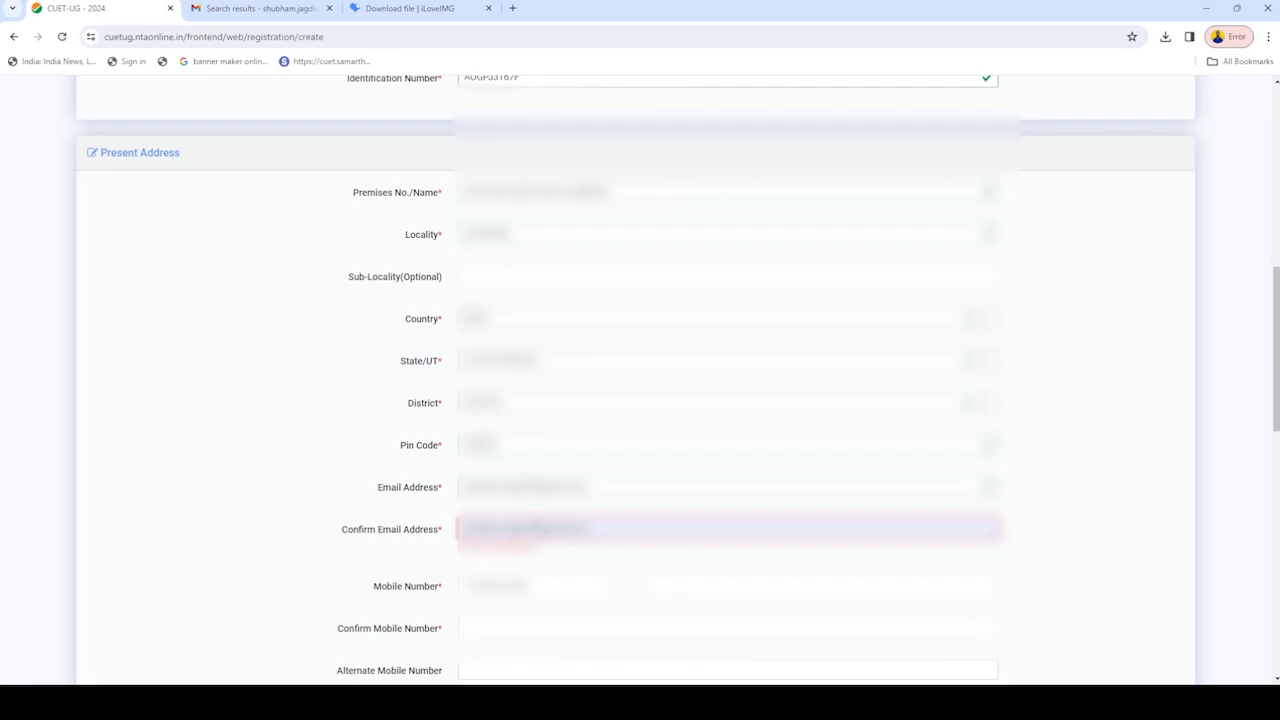
pyautogui.press('BackSpace')
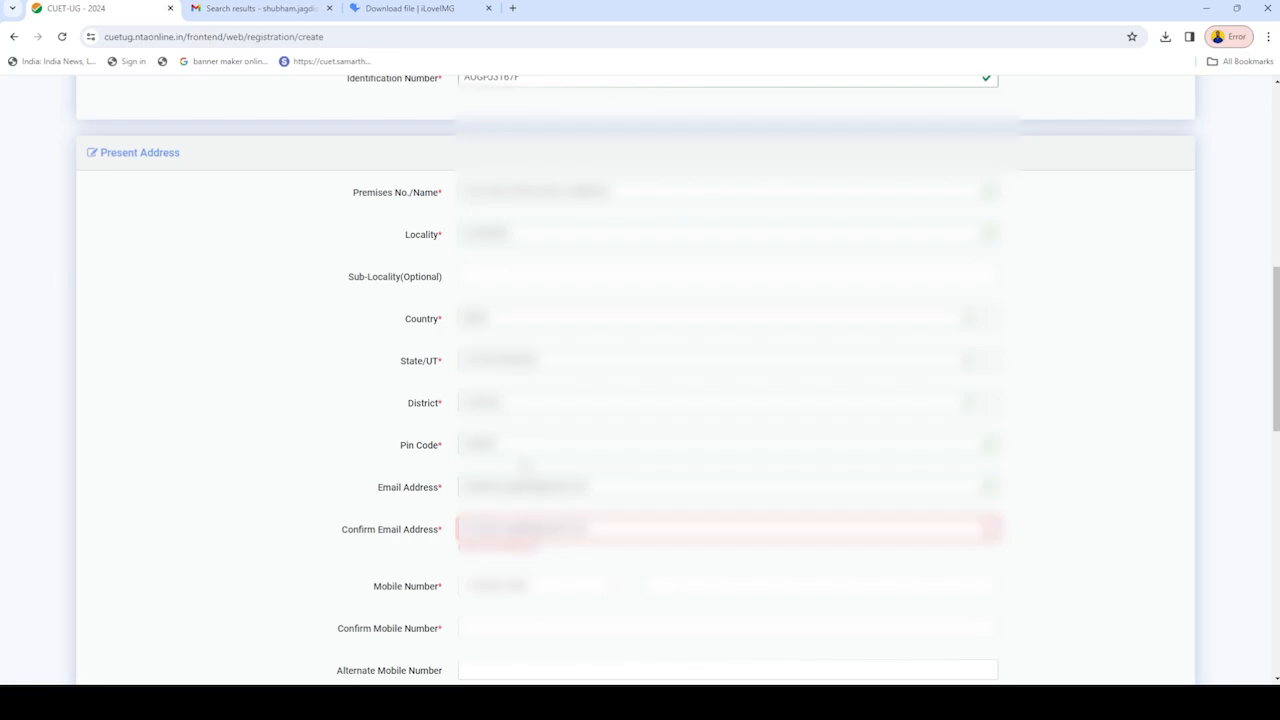
# Step: Fill in the mobile number and its confirmation
pyautogui.click(662, 588)
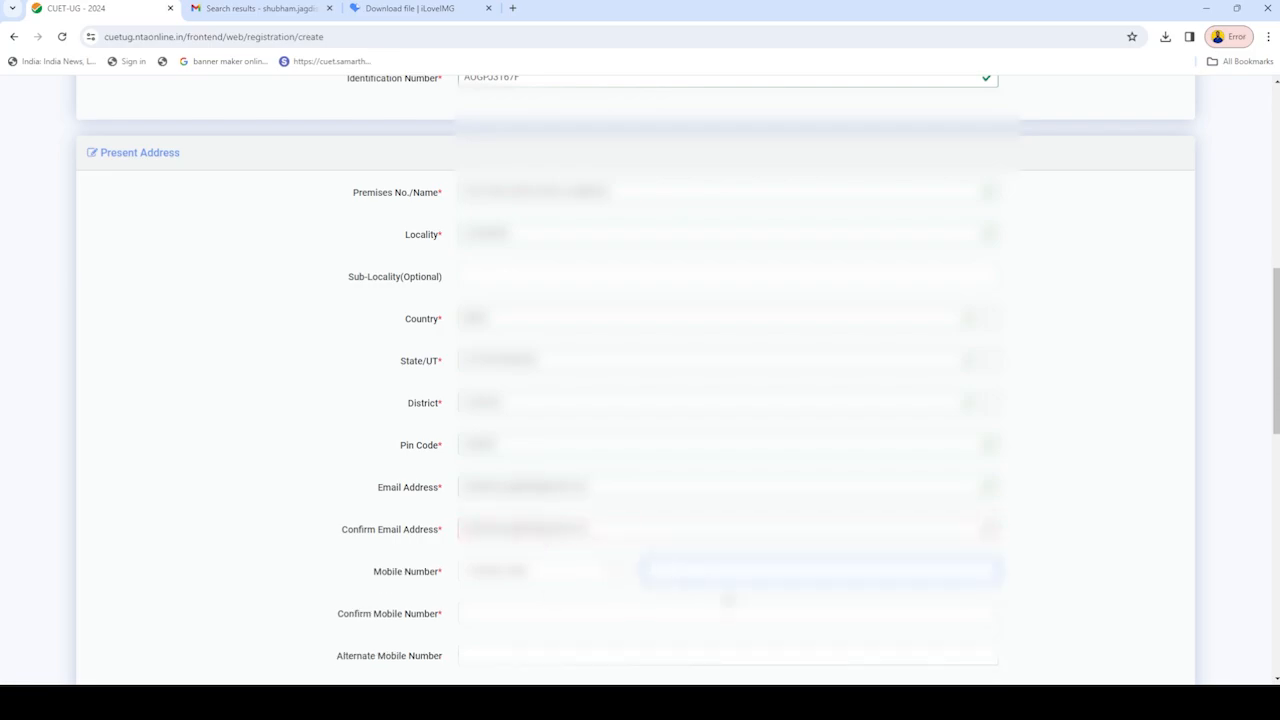
pyautogui.click(787, 620)
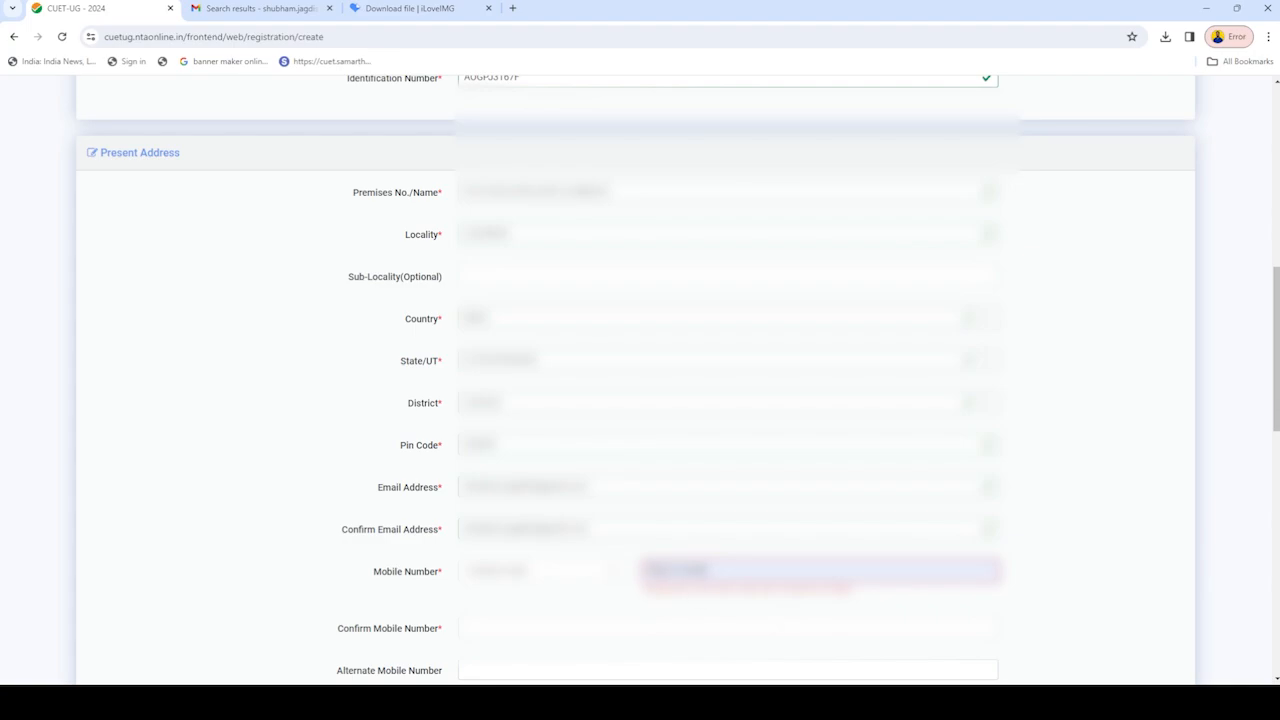
pyautogui.press('BackSpace')
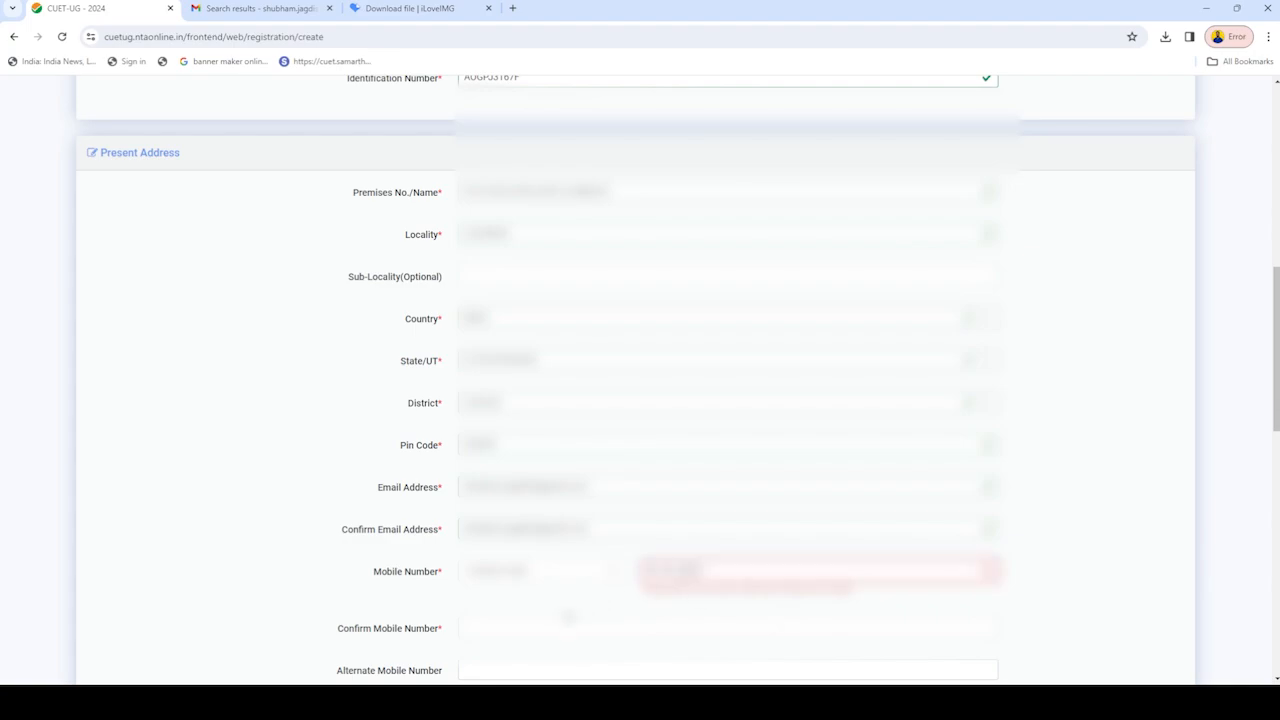
pyautogui.click(548, 625)
pyautogui.click(549, 612)
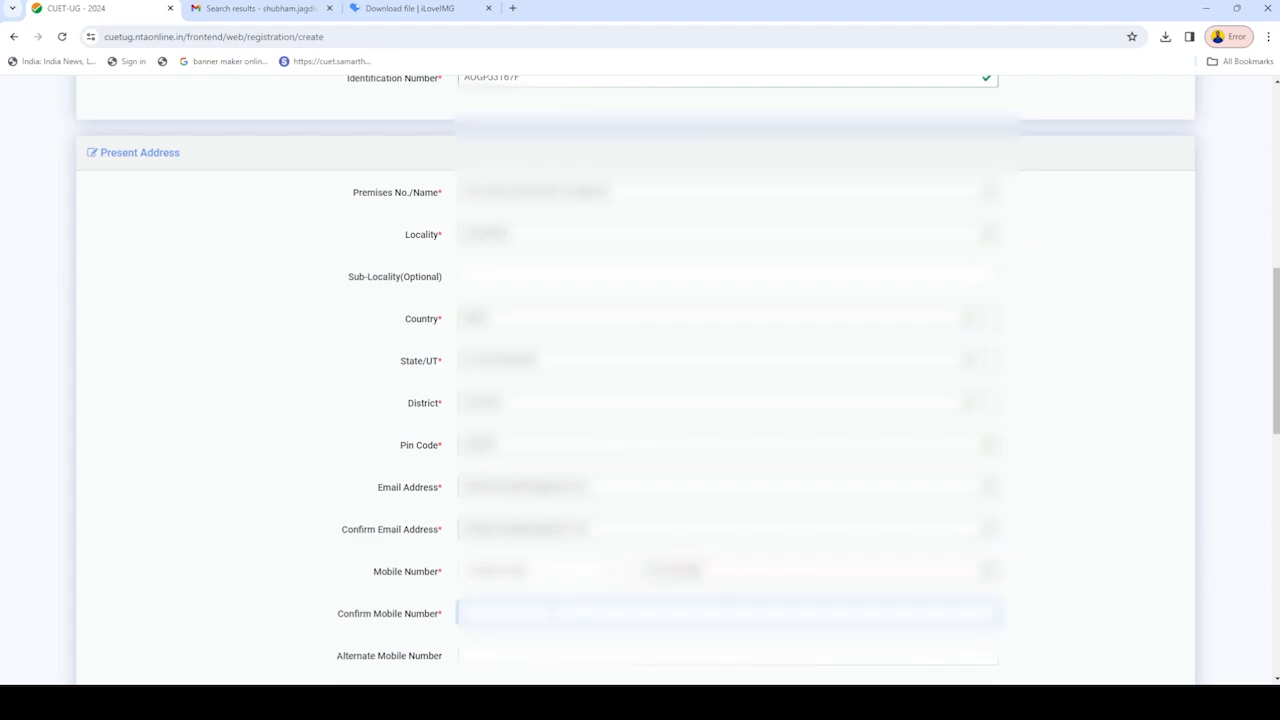
pyautogui.click(570, 568)
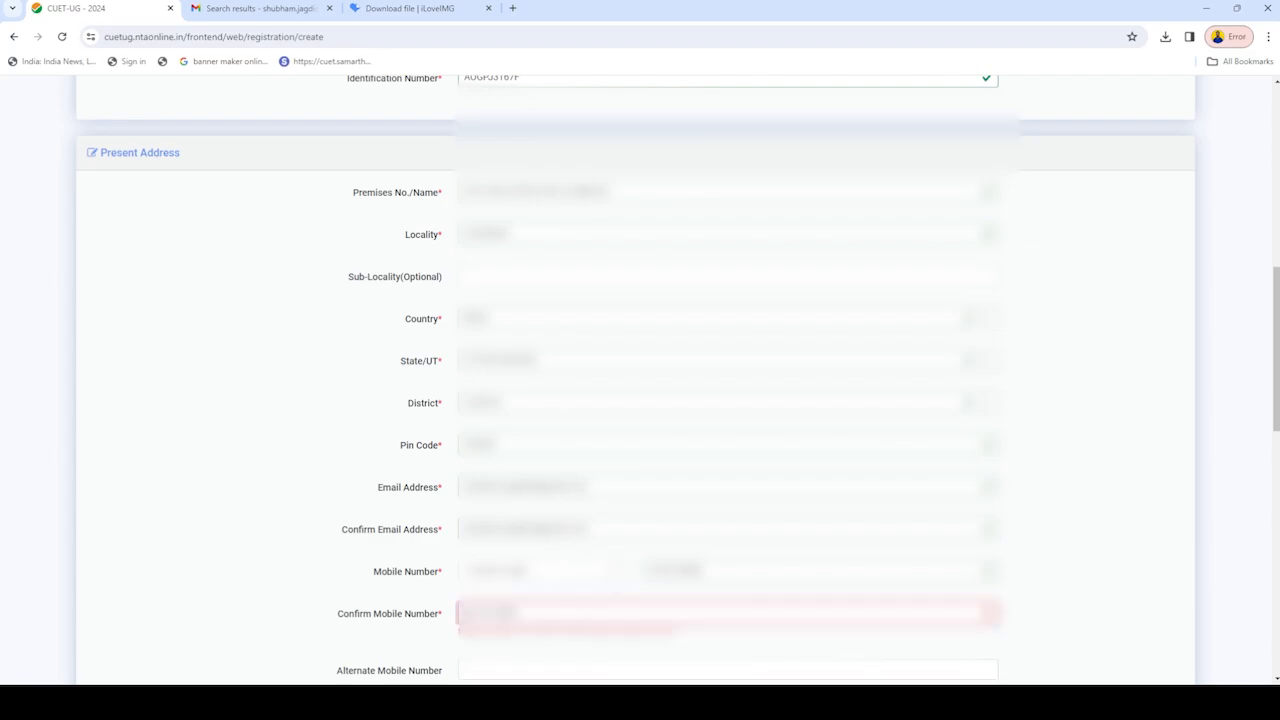
# Step: Enter the alternate mobile number and set the permanent address same as present
pyautogui.scroll(-3, 640, 380)
pyautogui.click(548, 472)
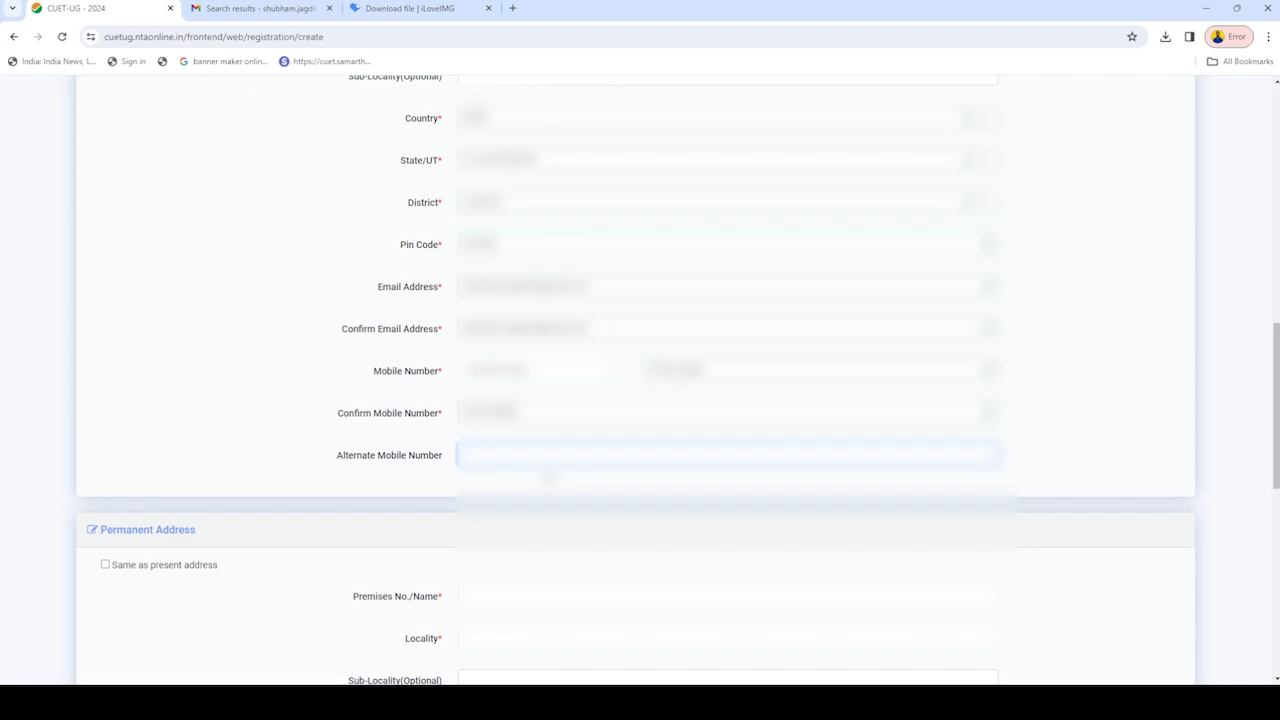
pyautogui.write('9876543')
pyautogui.click(105, 565)
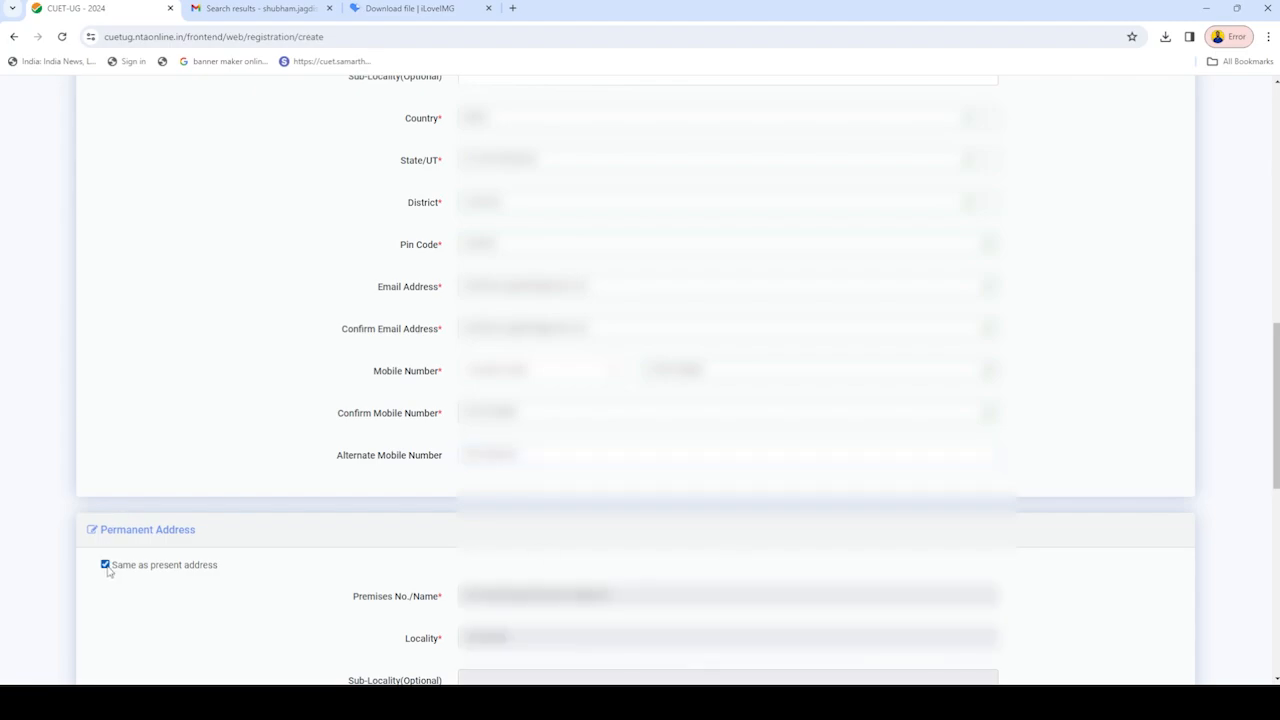
pyautogui.scroll(-5, 640, 380)
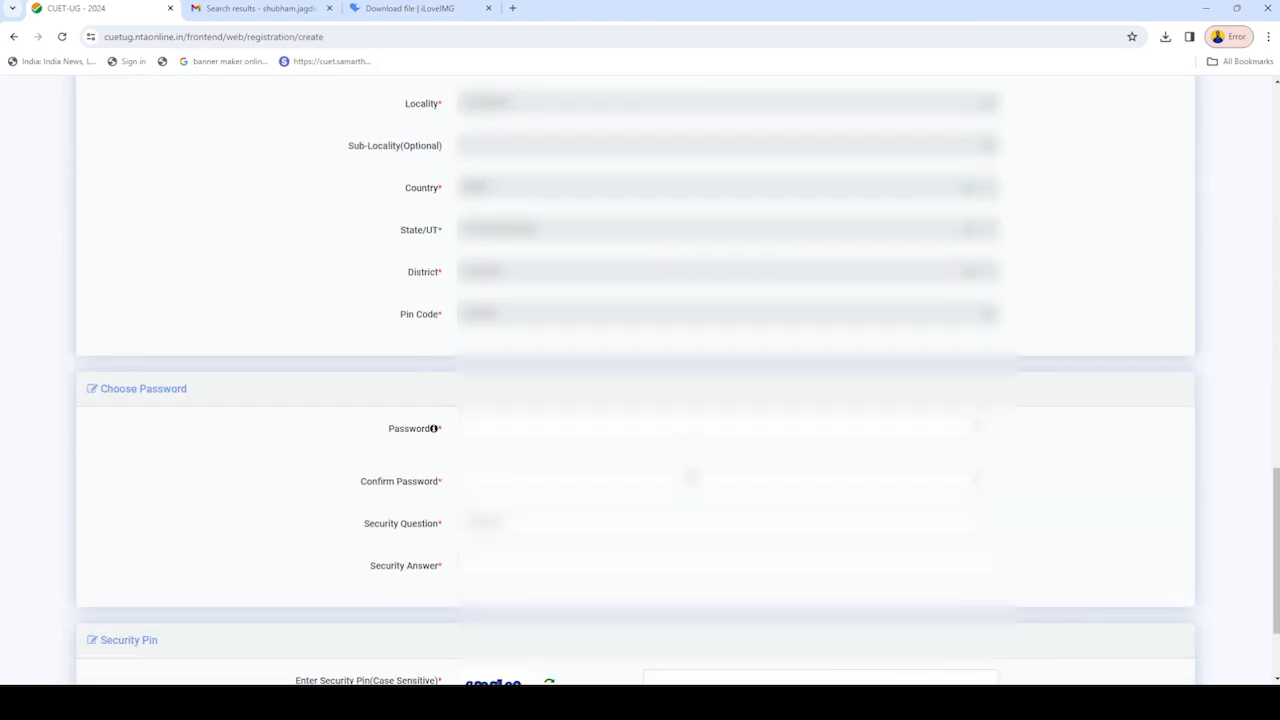
# Step: Enter the account password and its confirmation
pyautogui.click(648, 428)
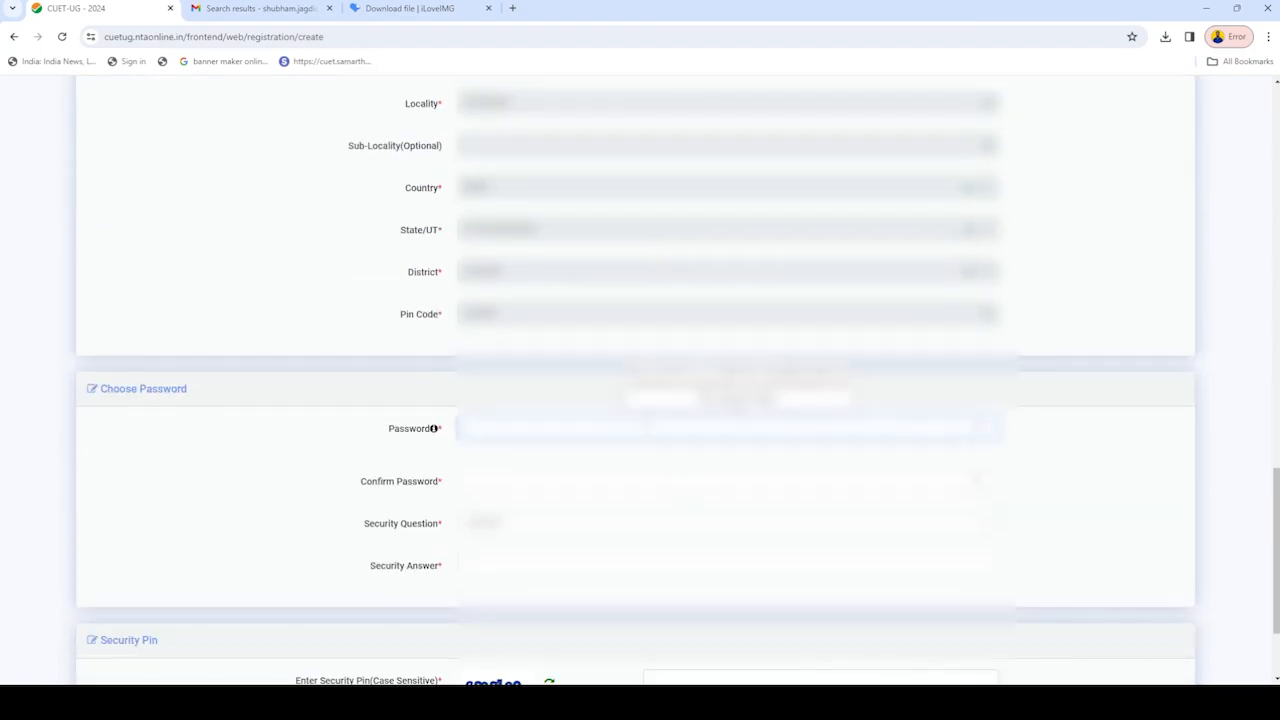
pyautogui.write('••••')
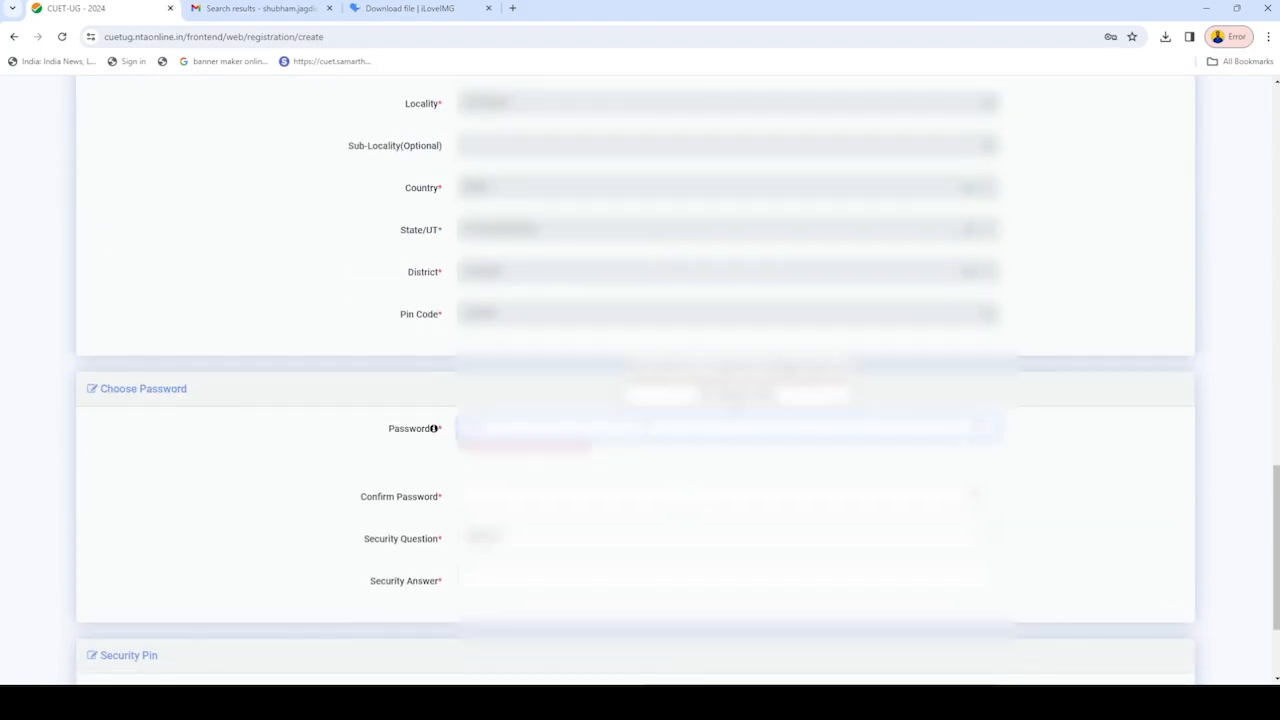
pyautogui.press('Tab')
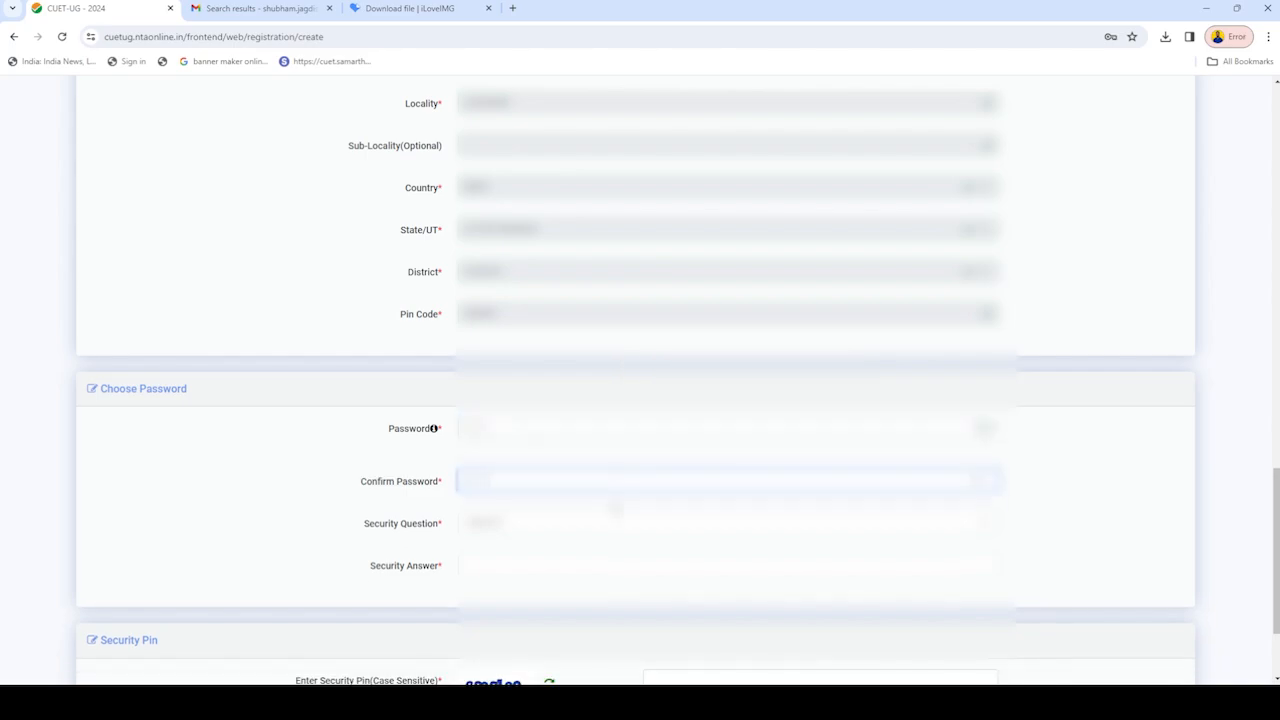
# Step: Choose a security question, answer it, enter the security pin and submit for review
pyautogui.click(567, 529)
pyautogui.click(536, 552)
pyautogui.click(600, 567)
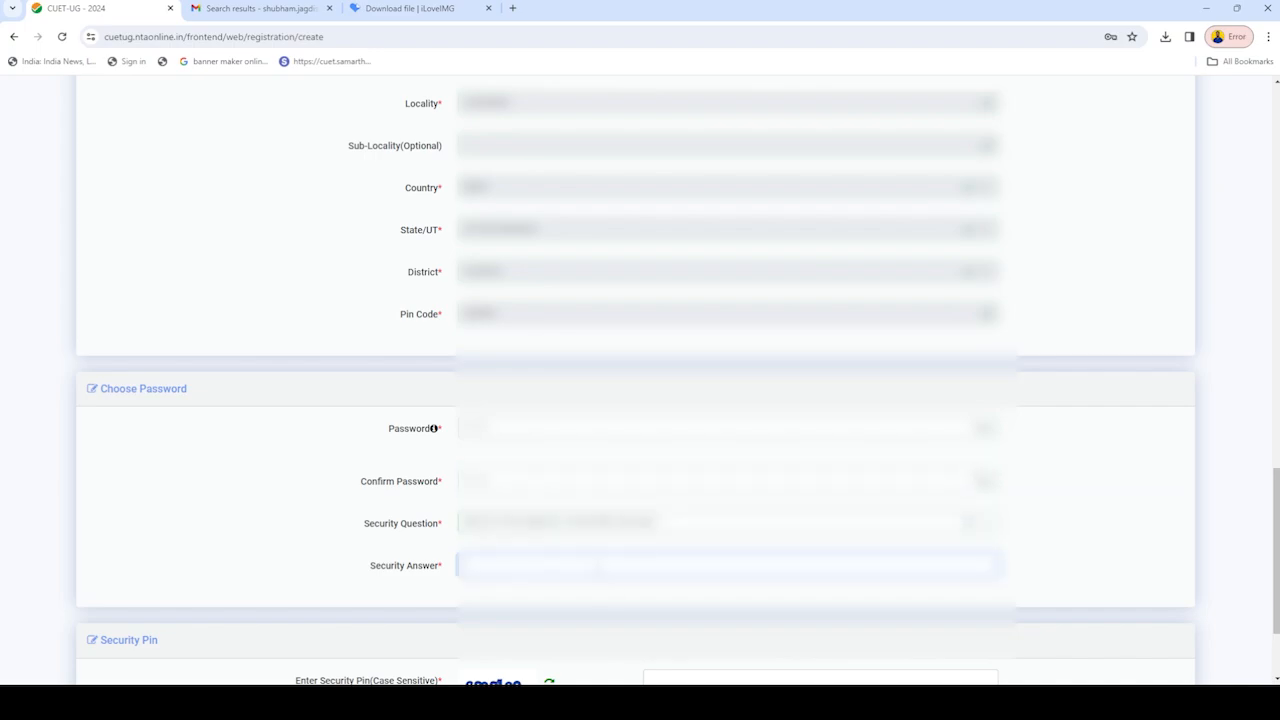
pyautogui.scroll(-3, 718, 515)
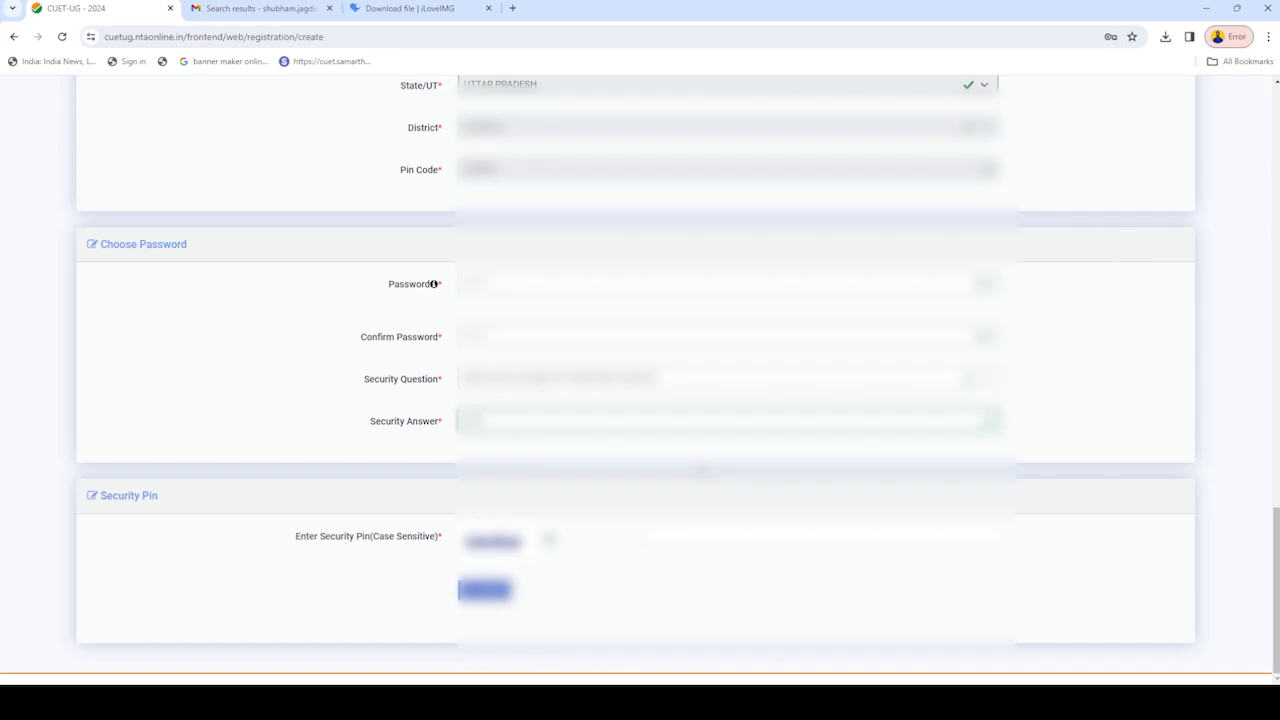
pyautogui.click(710, 537)
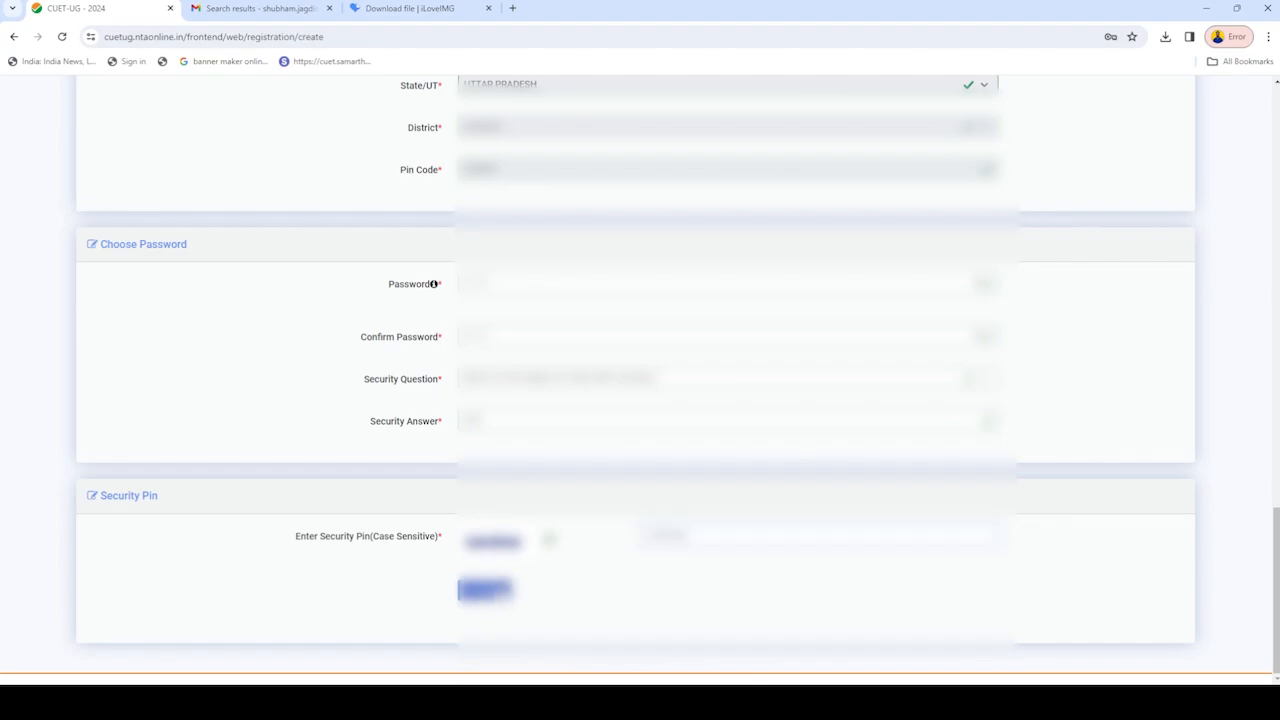
pyautogui.click(500, 590)
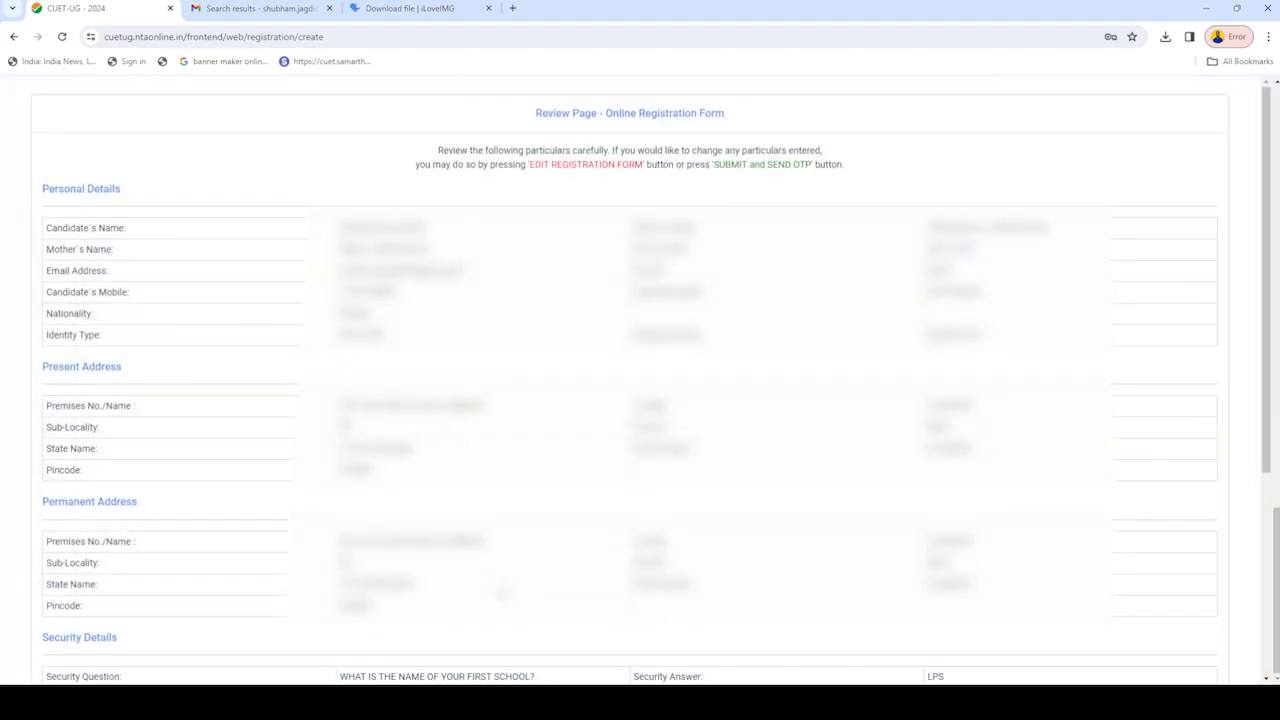
# Step: Tick all eight checklist items, from Candidate Name onward, and the declaration
pyautogui.scroll(-3, 743, 490)
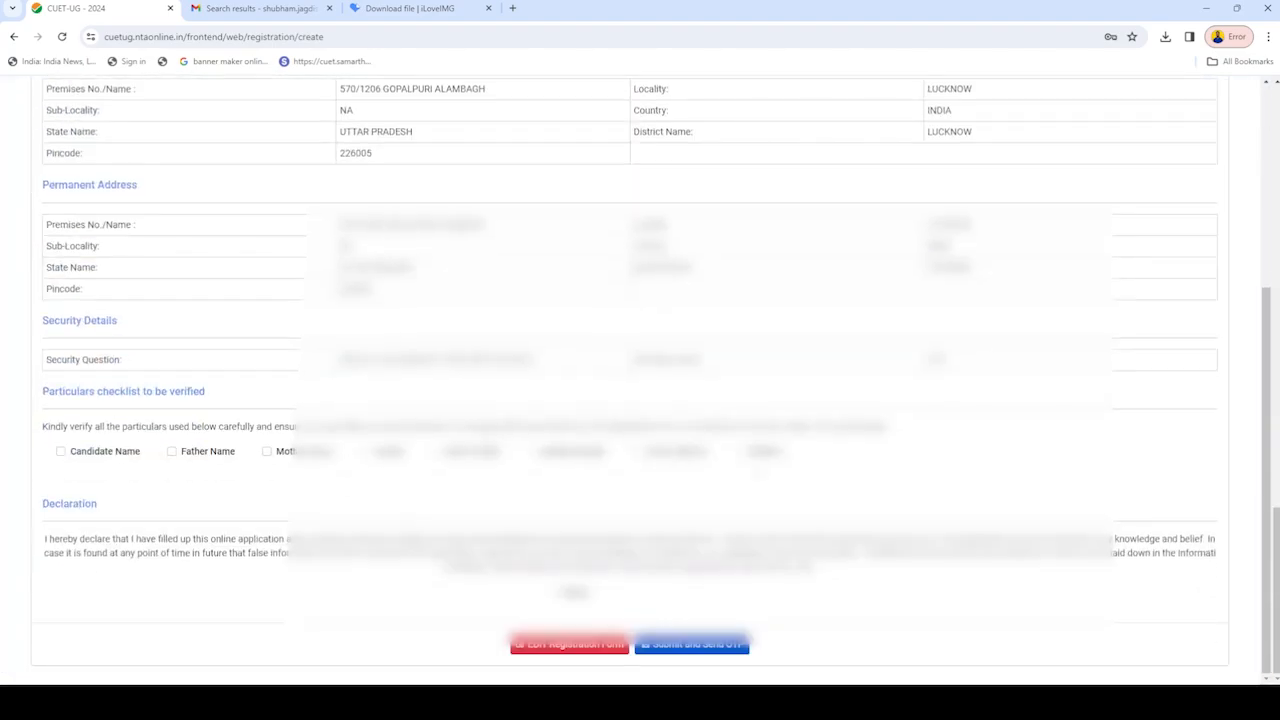
pyautogui.click(60, 454)
pyautogui.click(172, 452)
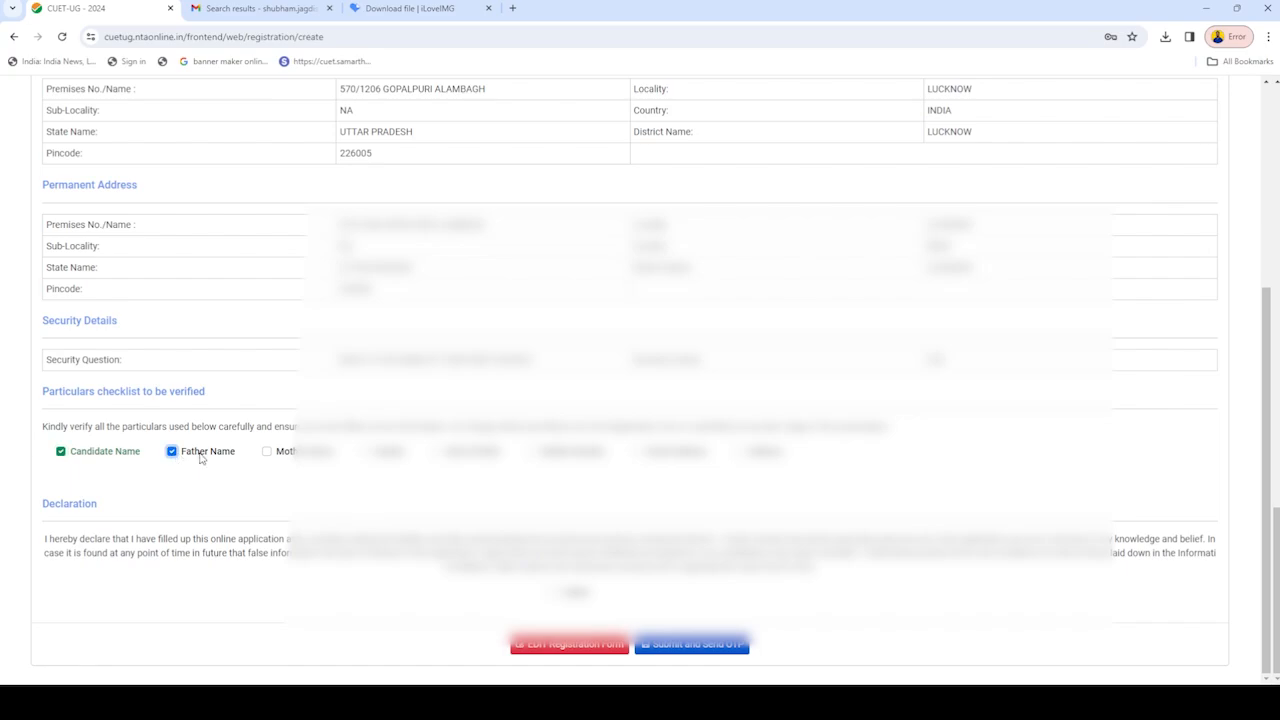
pyautogui.click(267, 455)
pyautogui.click(366, 452)
pyautogui.click(437, 452)
pyautogui.click(533, 452)
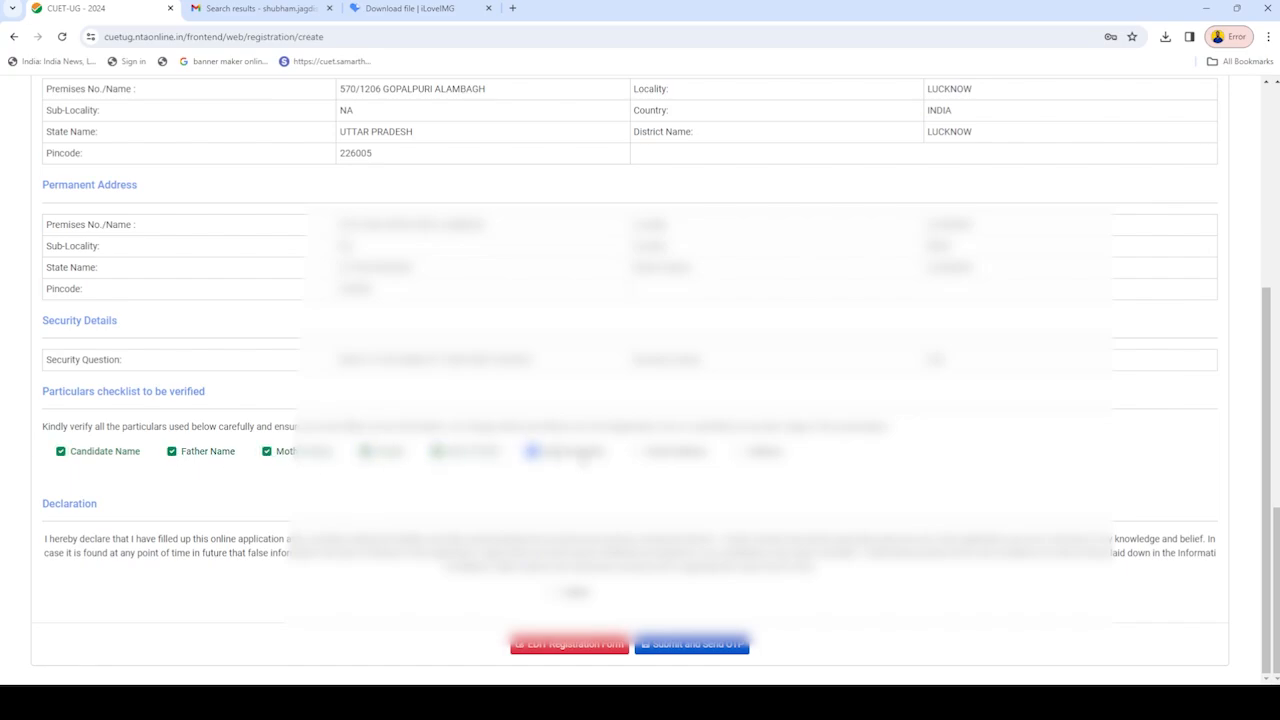
pyautogui.click(637, 452)
pyautogui.click(740, 452)
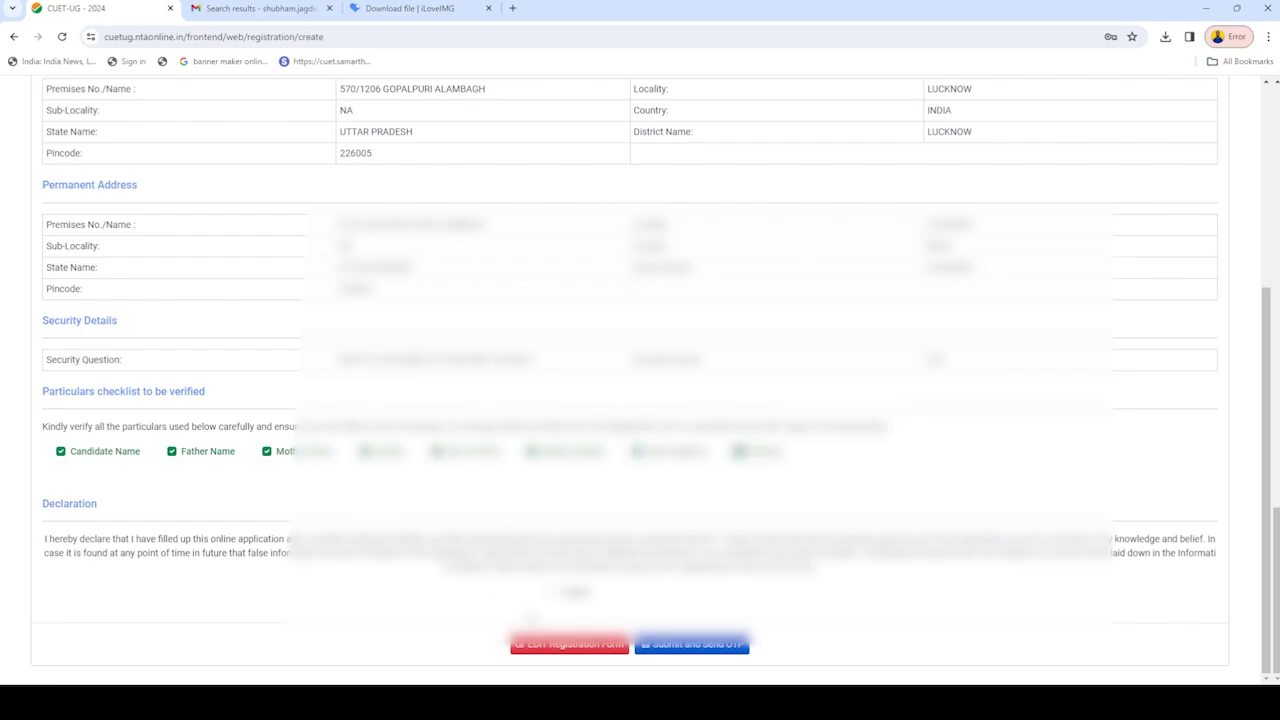
pyautogui.click(552, 592)
# Step: Submit the registration and send the OTP, confirming with Yes
pyautogui.click(693, 650)
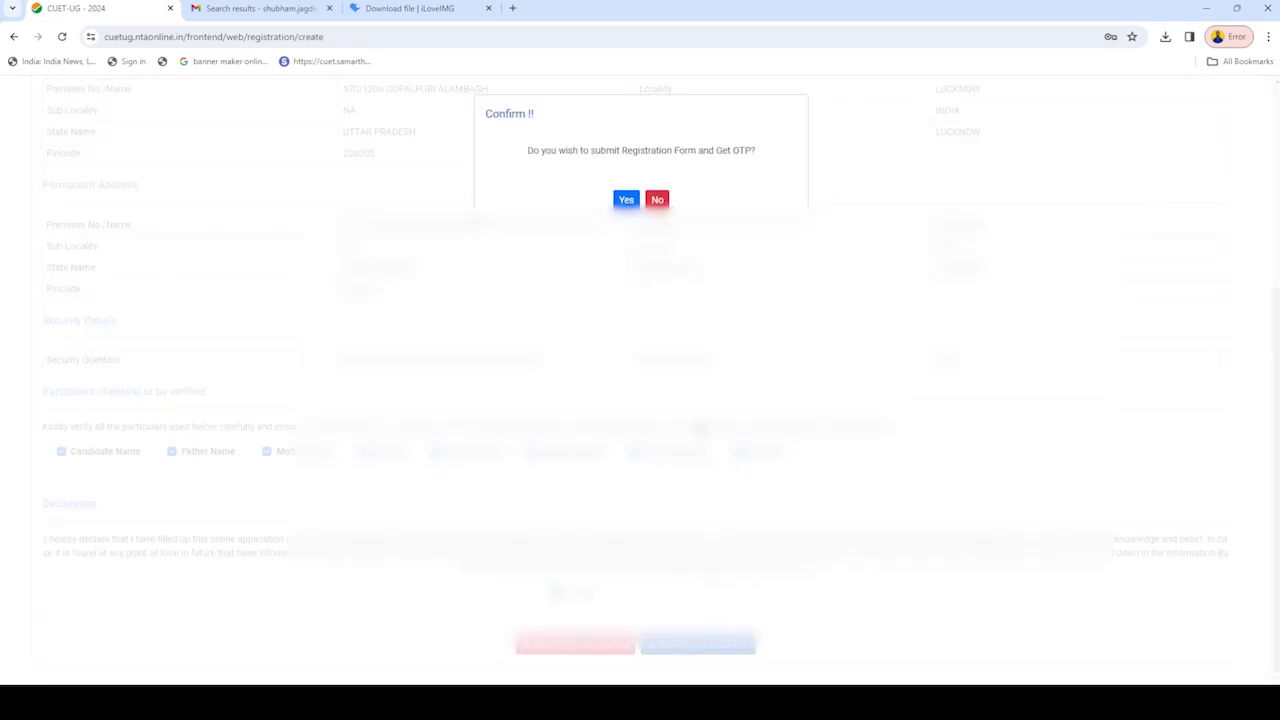
pyautogui.click(626, 200)
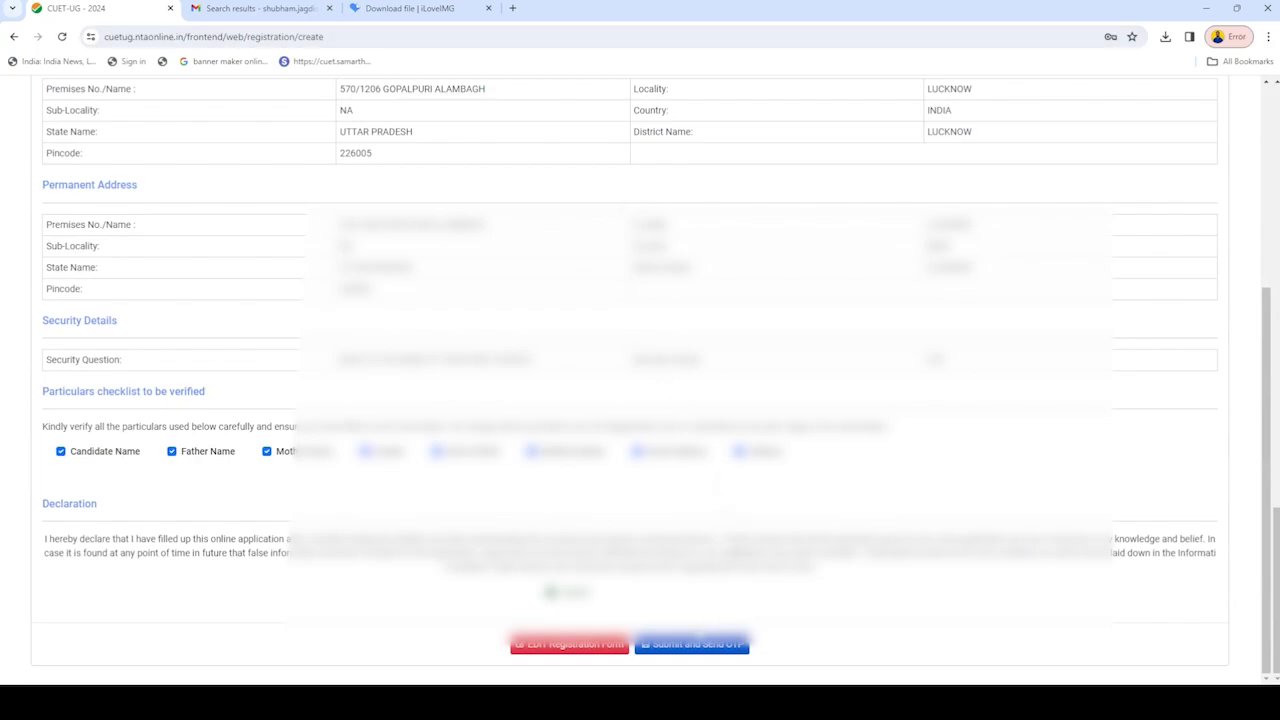
pyautogui.click(700, 645)
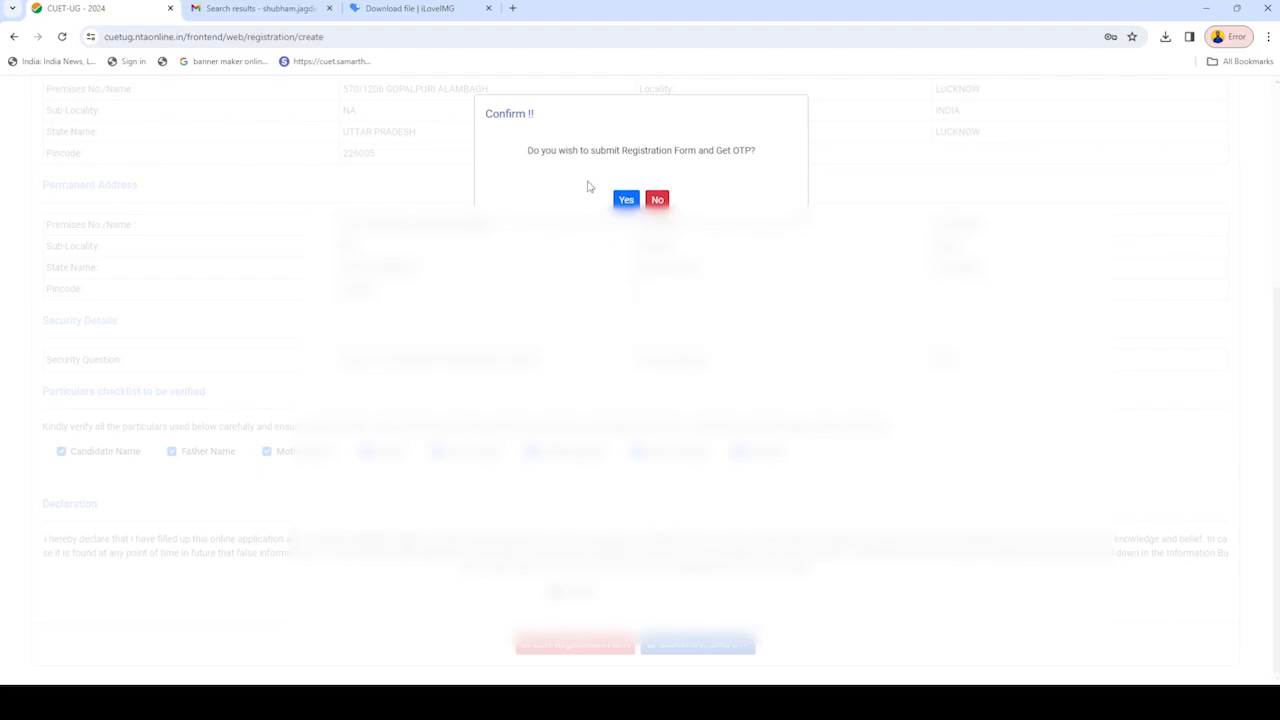
pyautogui.click(628, 199)
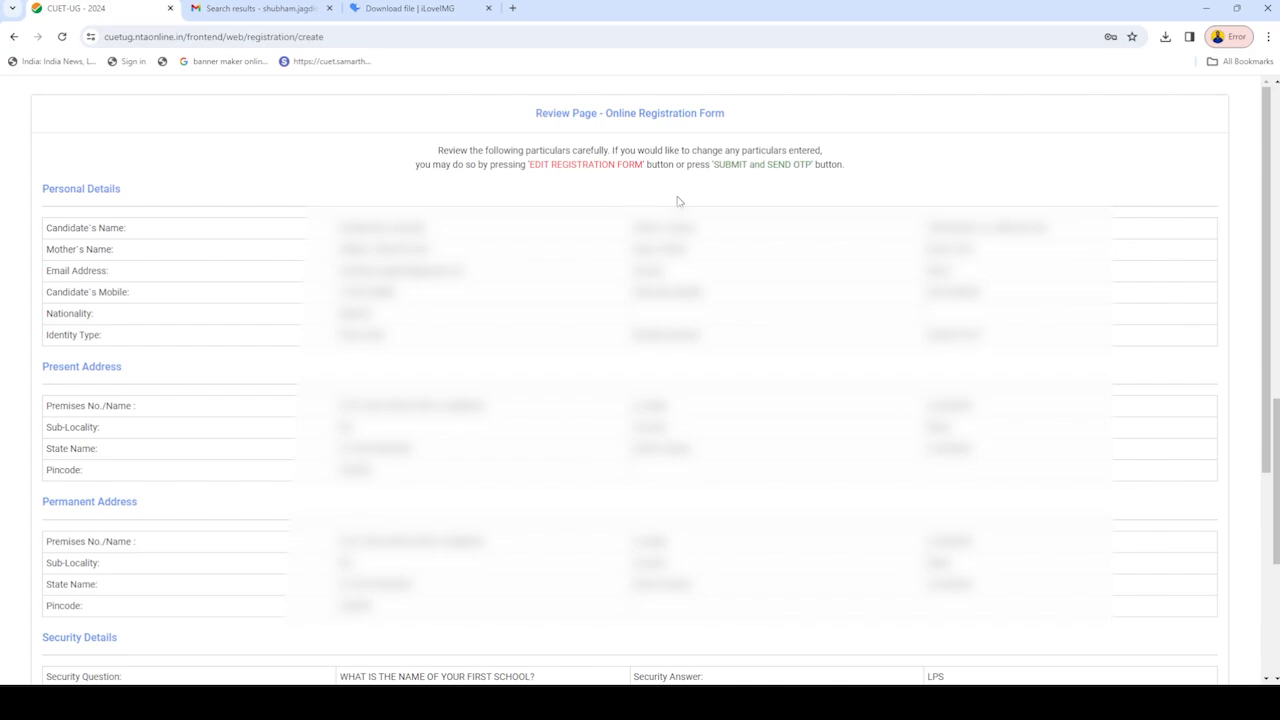
pyautogui.scroll(-3, 680, 203)
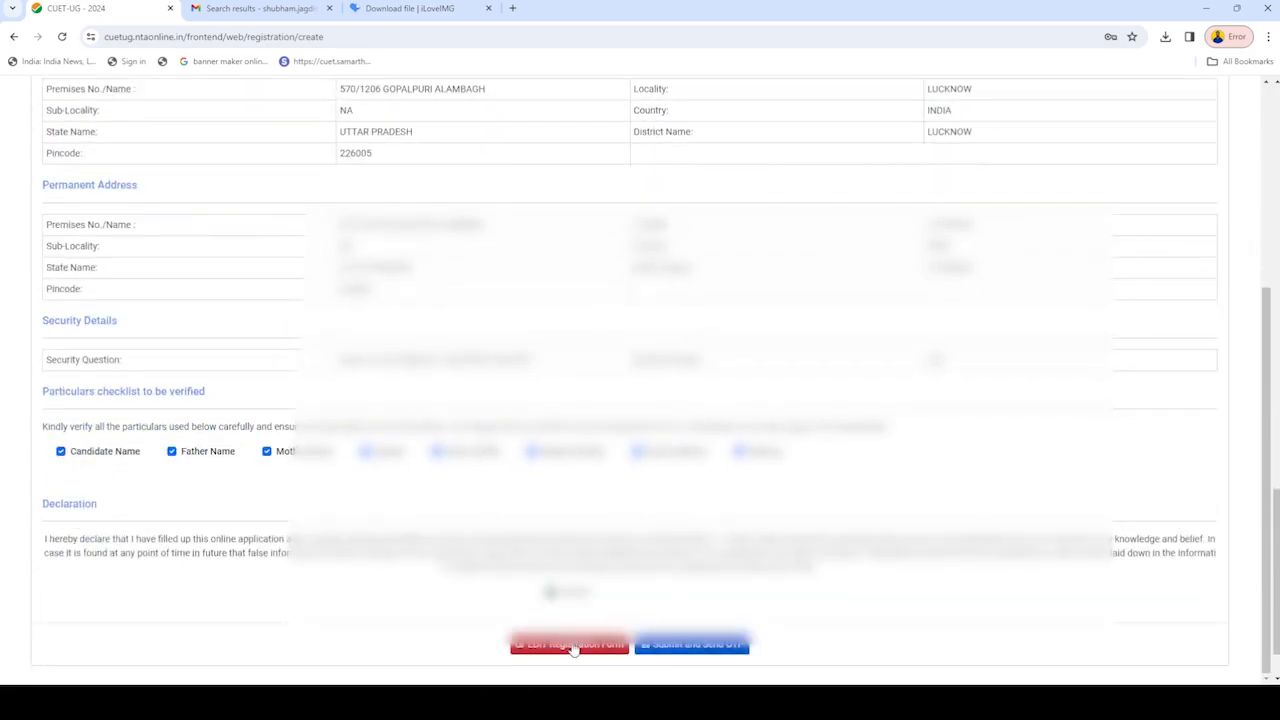
# Step: Return to the form, correct the mobile number's country code and resubmit for review
pyautogui.click(573, 645)
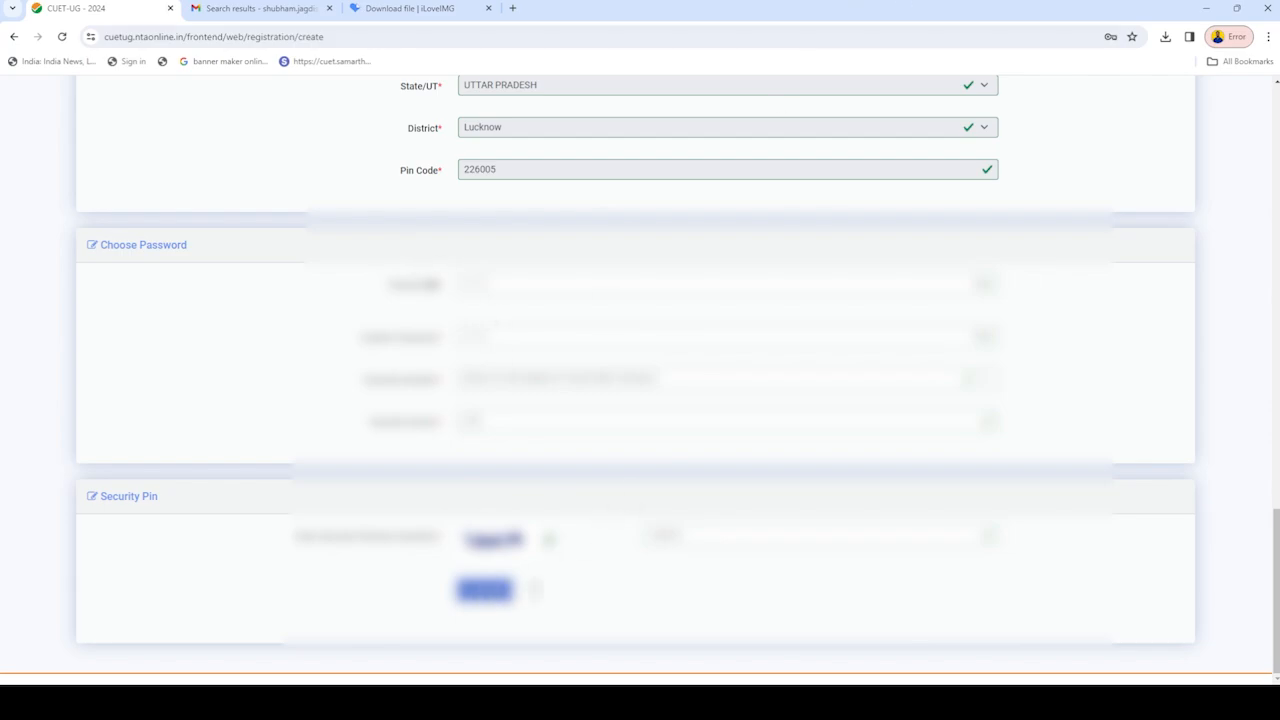
pyautogui.scroll(10, 608, 515)
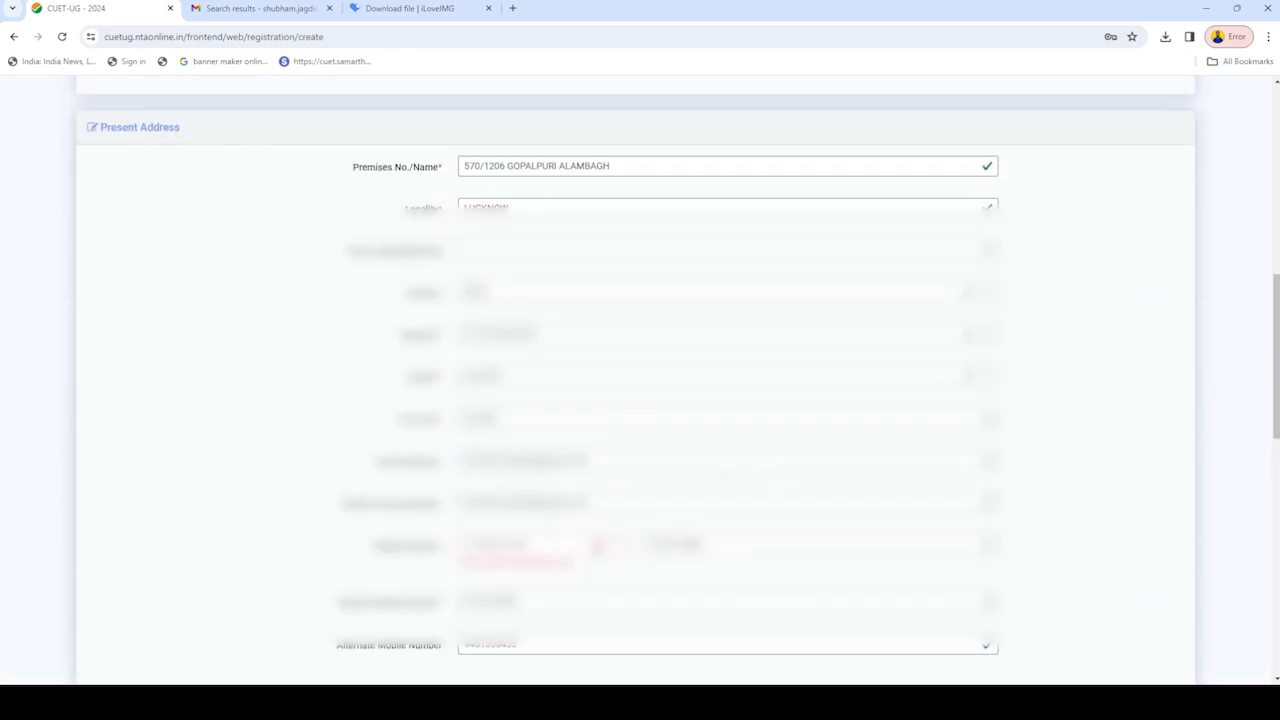
pyautogui.click(485, 580)
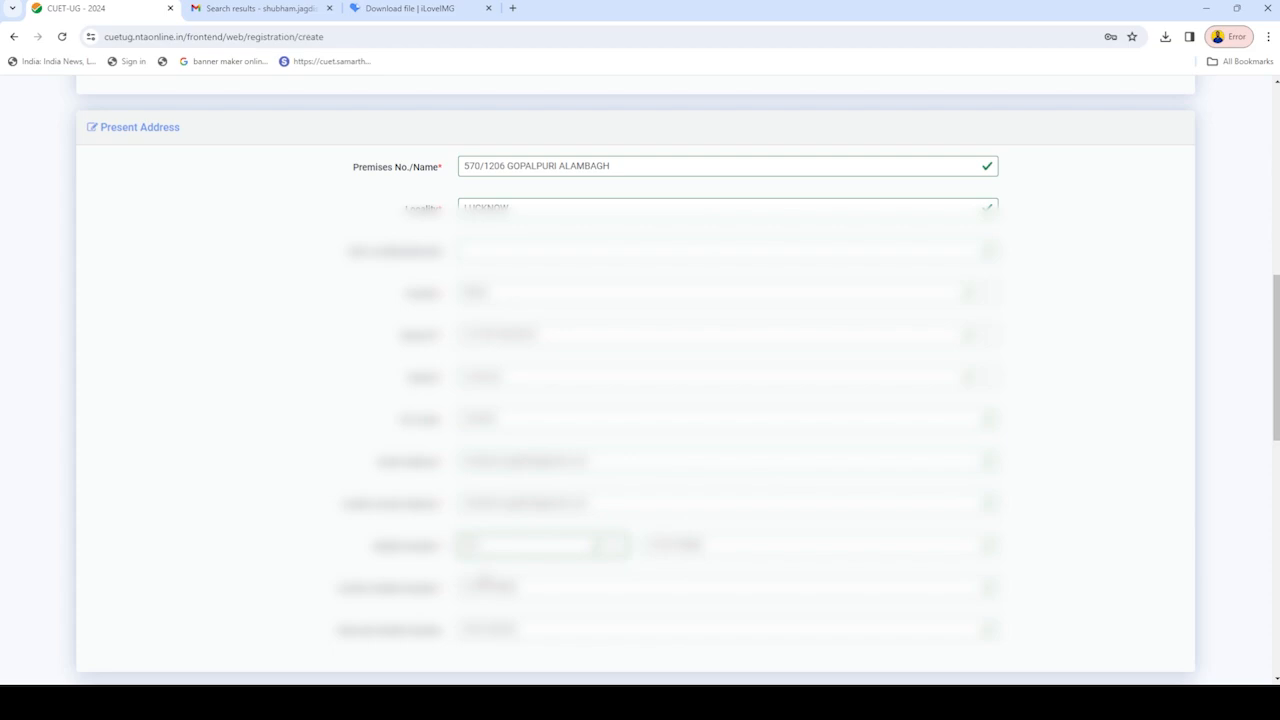
pyautogui.scroll(-3, 740, 494)
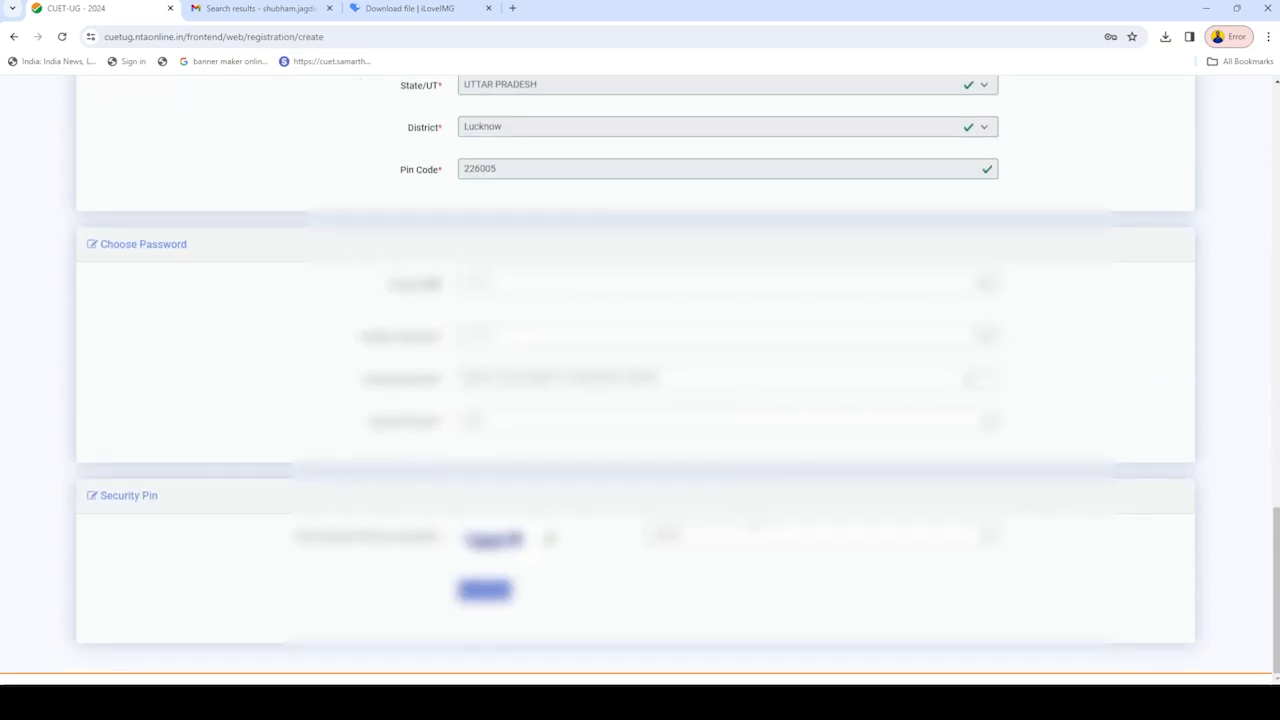
pyautogui.click(487, 593)
# Step: Accept the declaration and submit the registration to receive the email OTP
pyautogui.scroll(-5, 487, 593)
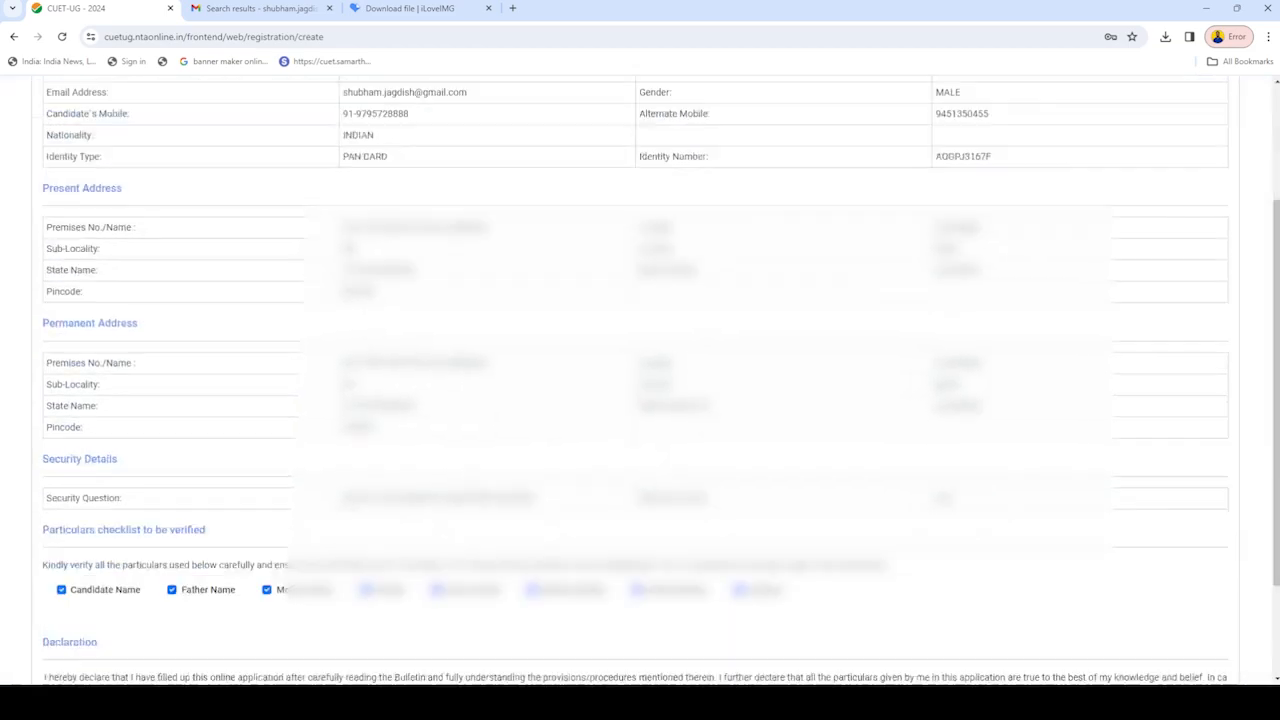
pyautogui.click(558, 593)
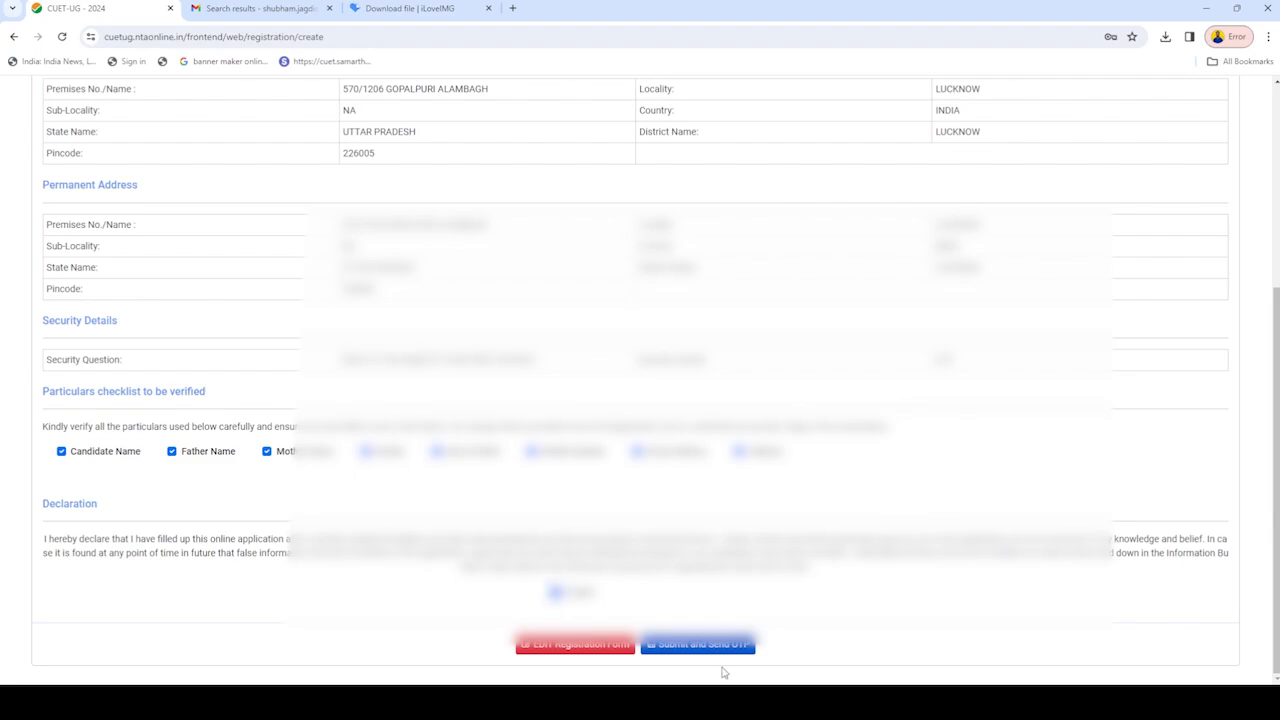
pyautogui.click(715, 650)
pyautogui.click(486, 592)
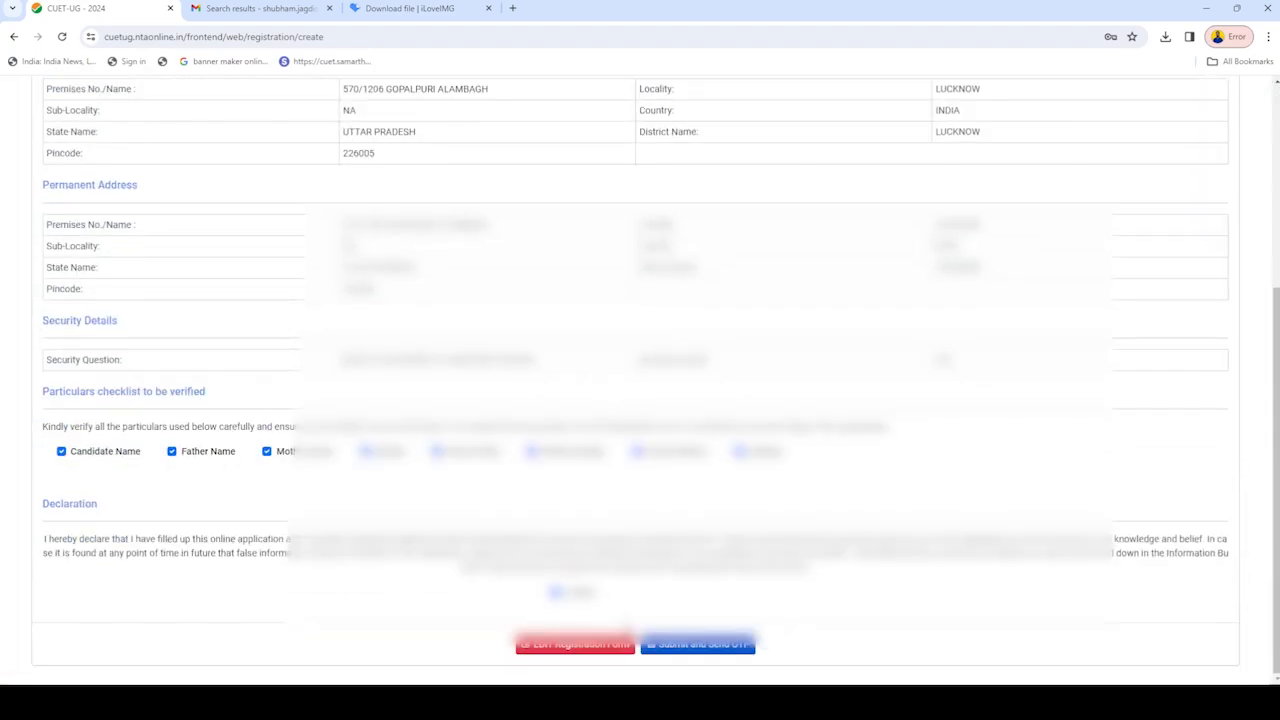
pyautogui.click(695, 646)
# Step: Confirm the registration submission and dismiss the OTP-sent notice
pyautogui.click(626, 200)
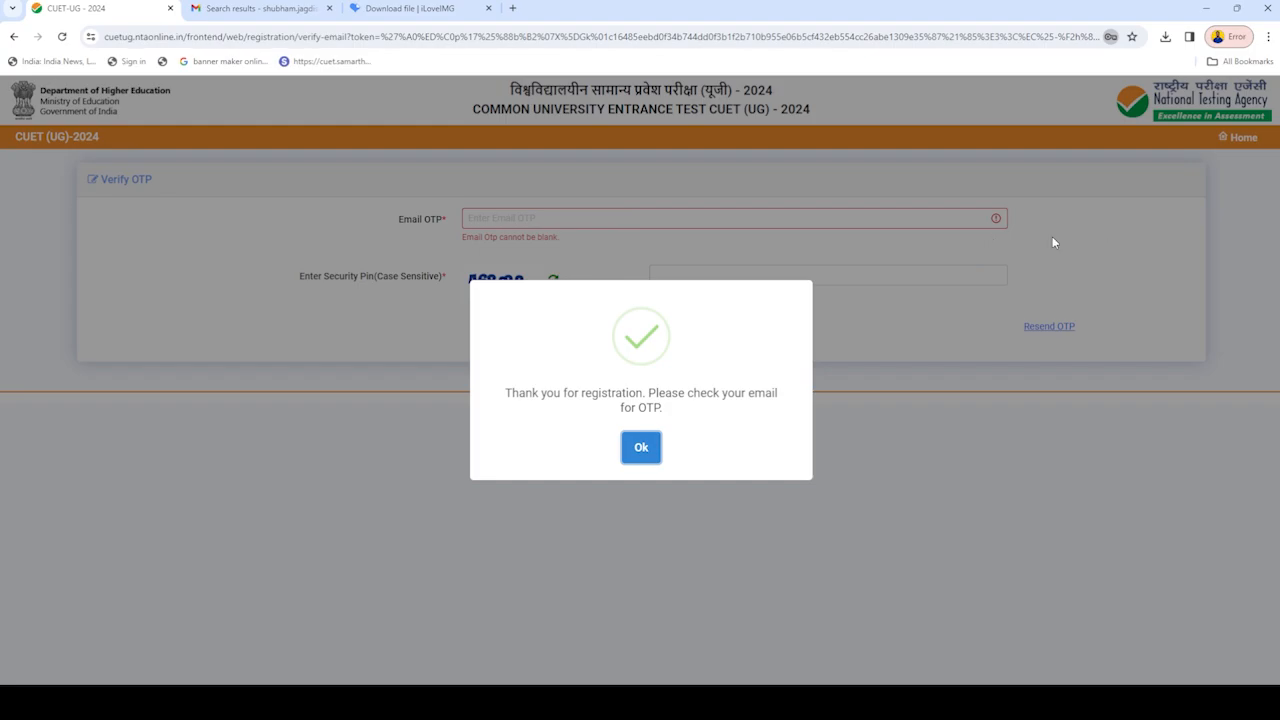
pyautogui.click(647, 444)
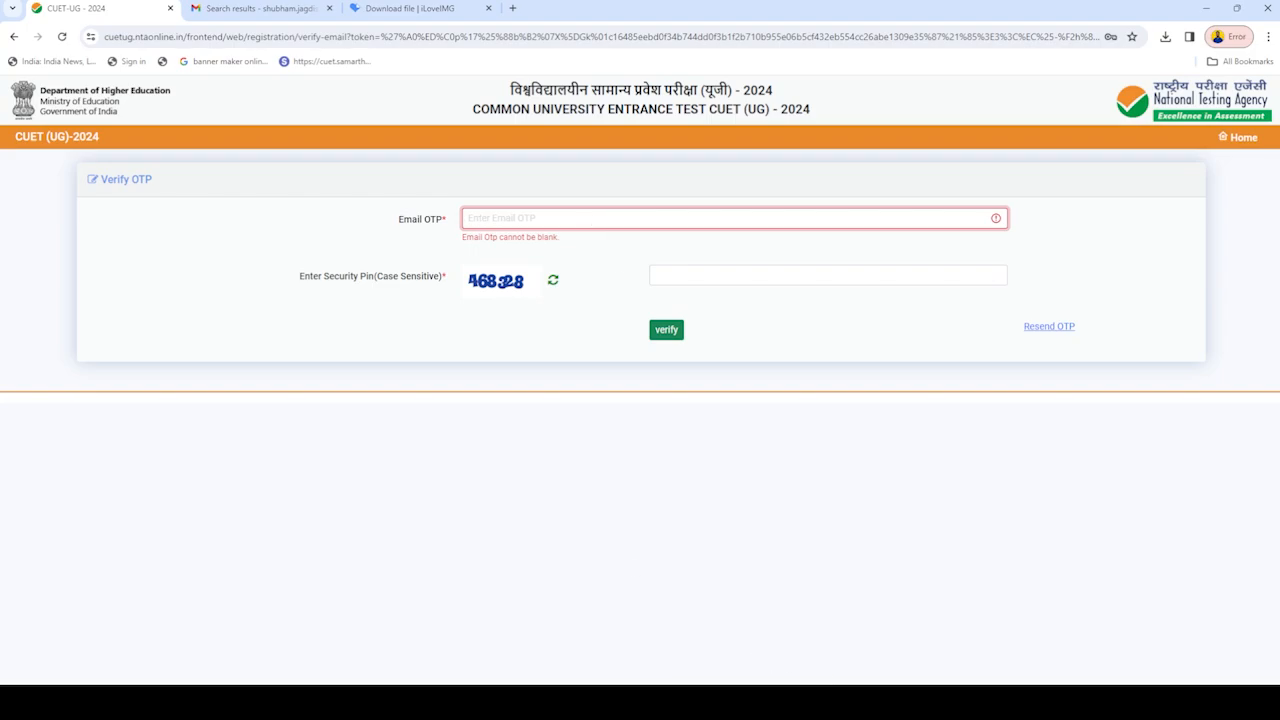
pyautogui.click(806, 702)
pyautogui.click(806, 702)
# Step: Enter the emailed OTP and the security pin and verify the account
pyautogui.click(773, 276)
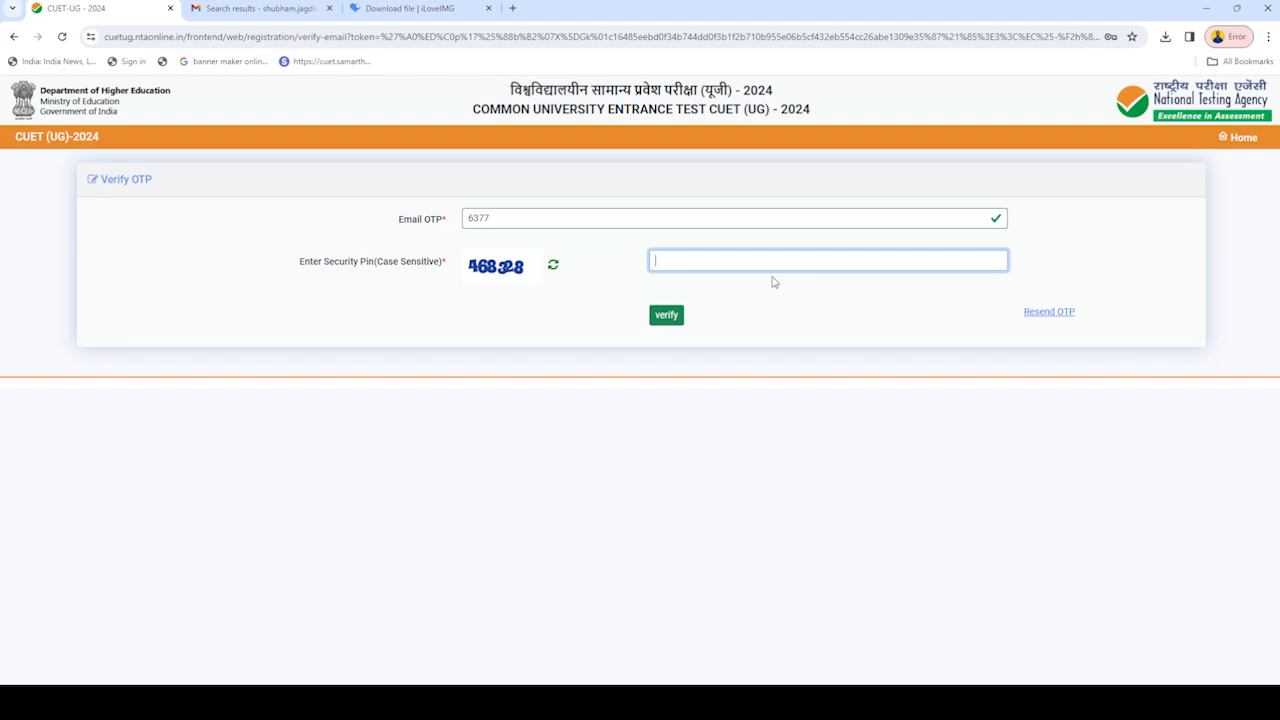
pyautogui.click(665, 316)
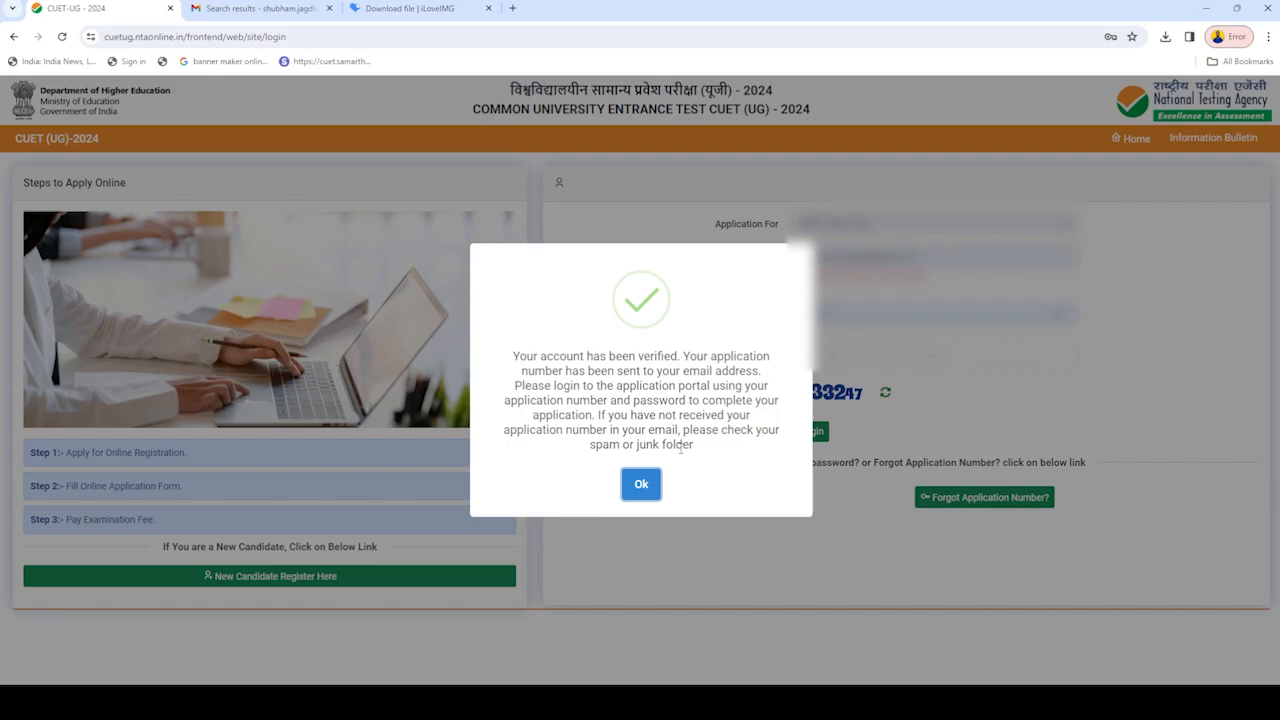
# Step: Dismiss the account-verified notice and replace the application number on the login page with the new one
pyautogui.click(641, 484)
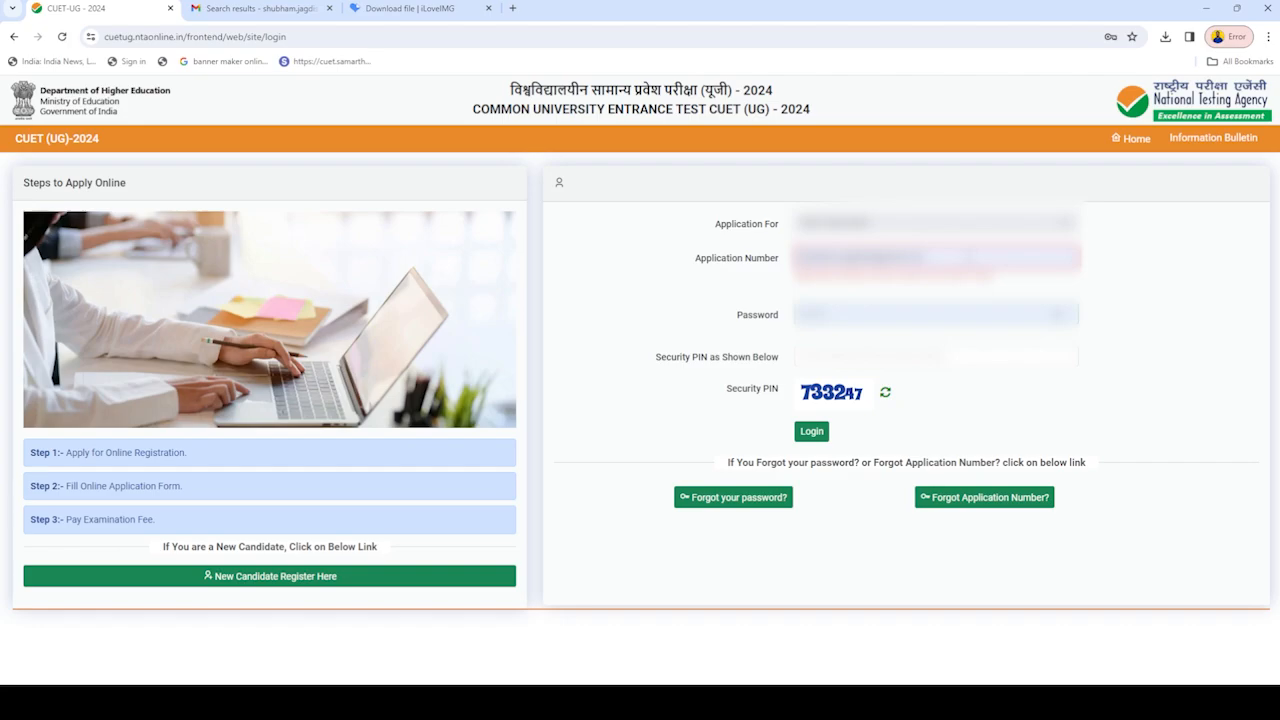
pyautogui.moveTo(947, 256); pyautogui.dragTo(637, 279)
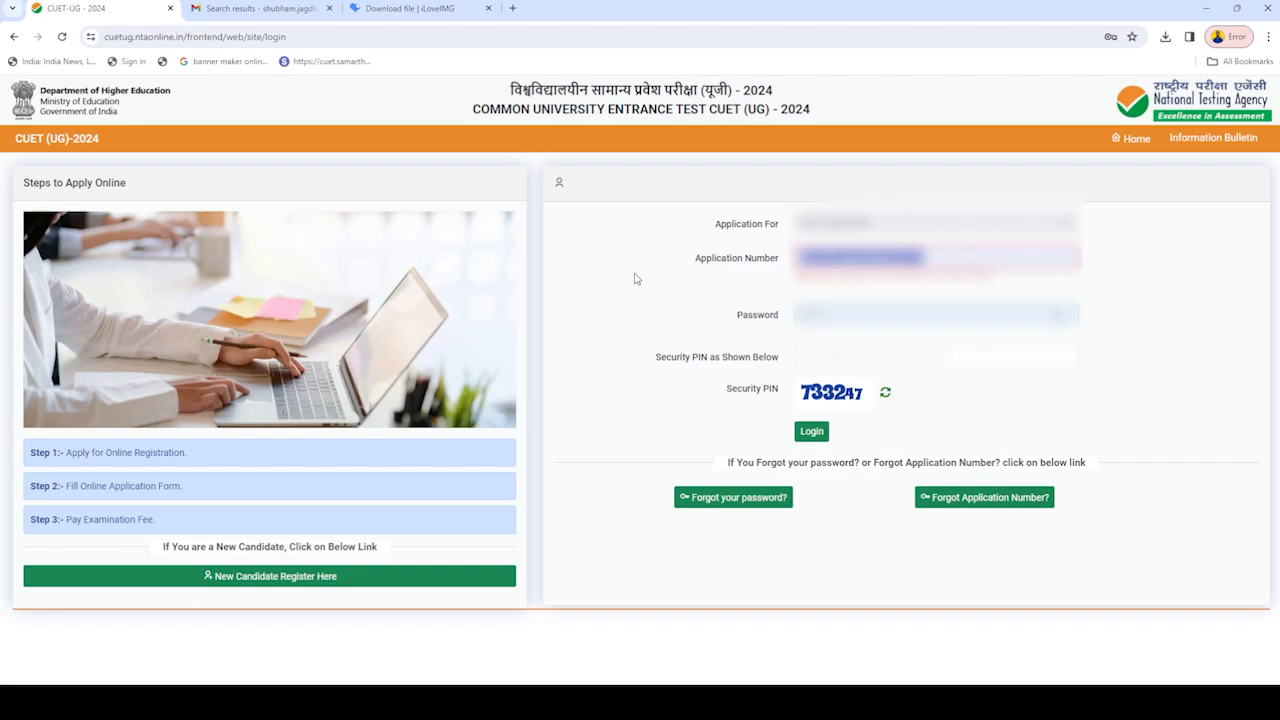
pyautogui.press('BackSpace')
pyautogui.write('243')
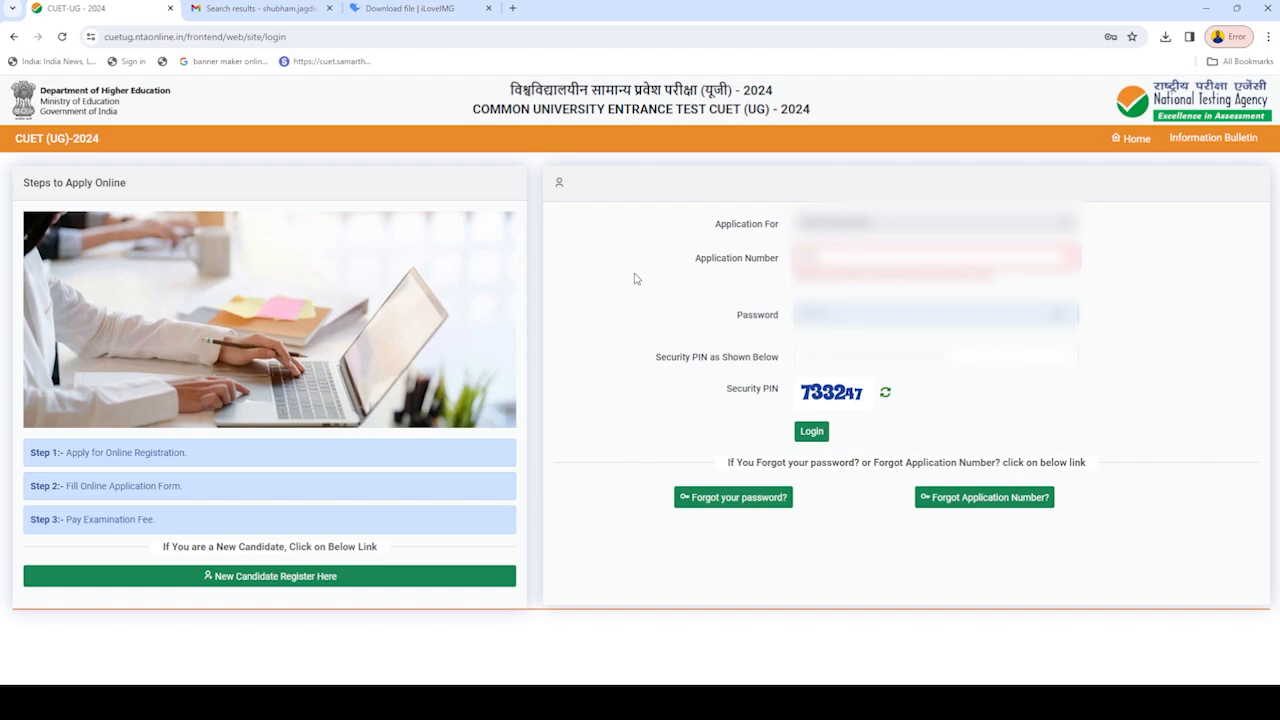
pyautogui.write('51')
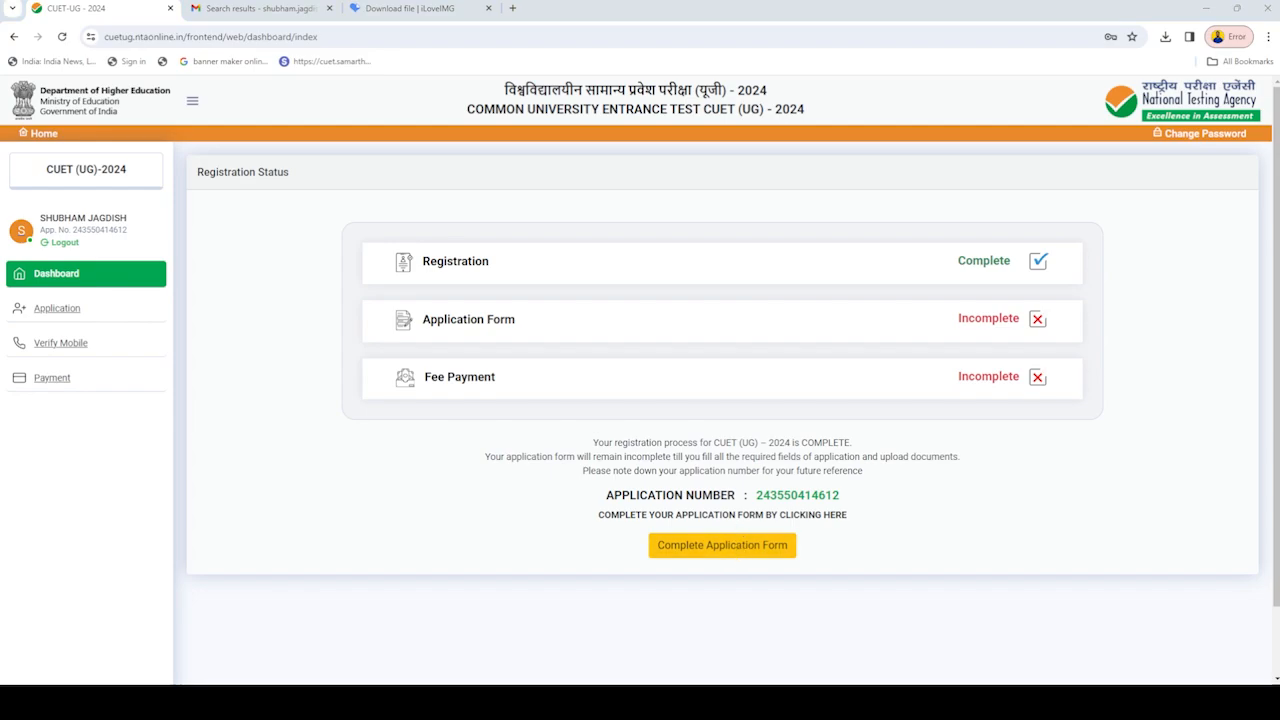
# Step: Open the full application form and answer No for Below Poverty Line, Kashmiri Migrant and Ward of Defence
pyautogui.click(673, 558)
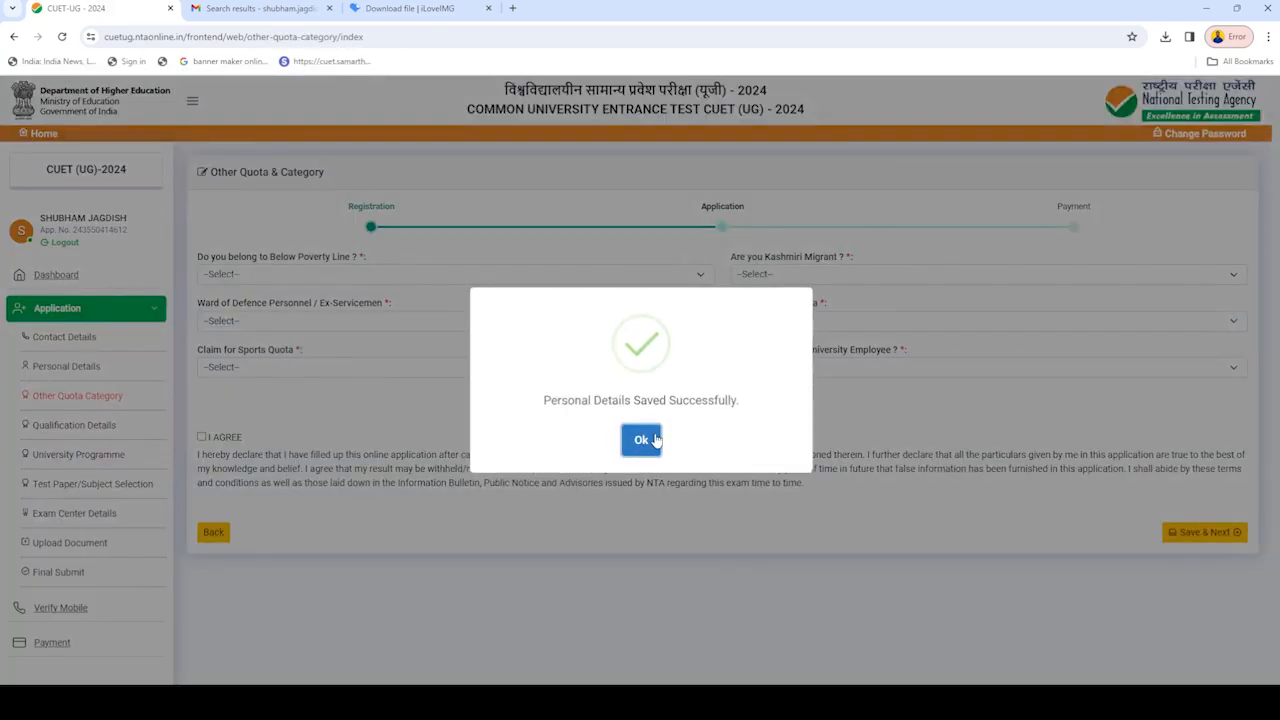
pyautogui.click(641, 442)
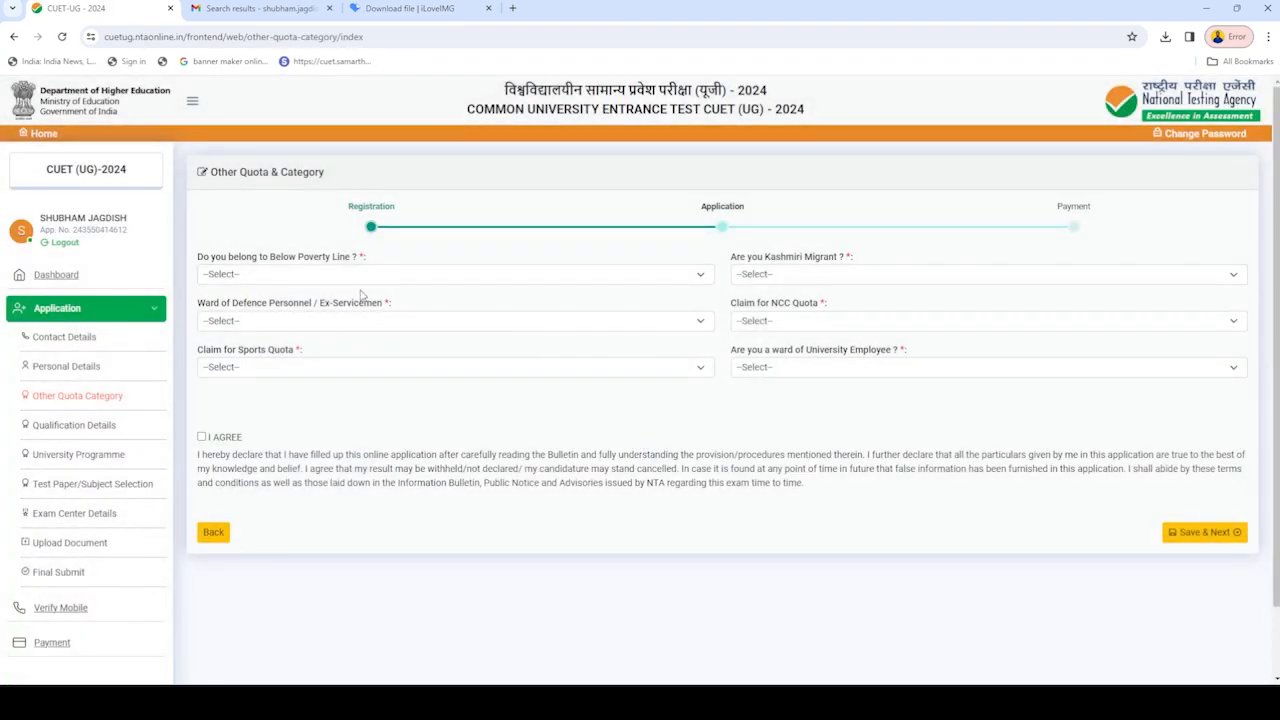
pyautogui.click(317, 274)
pyautogui.click(300, 319)
pyautogui.click(850, 275)
pyautogui.click(840, 319)
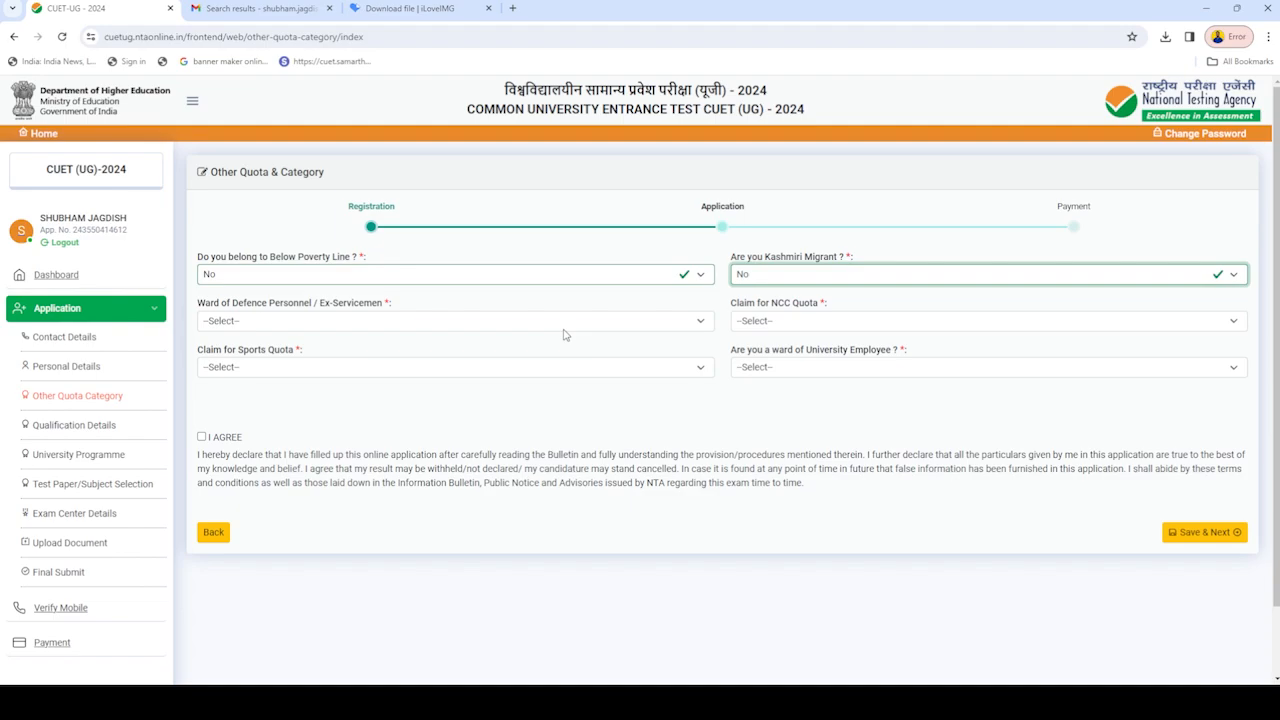
pyautogui.click(556, 328)
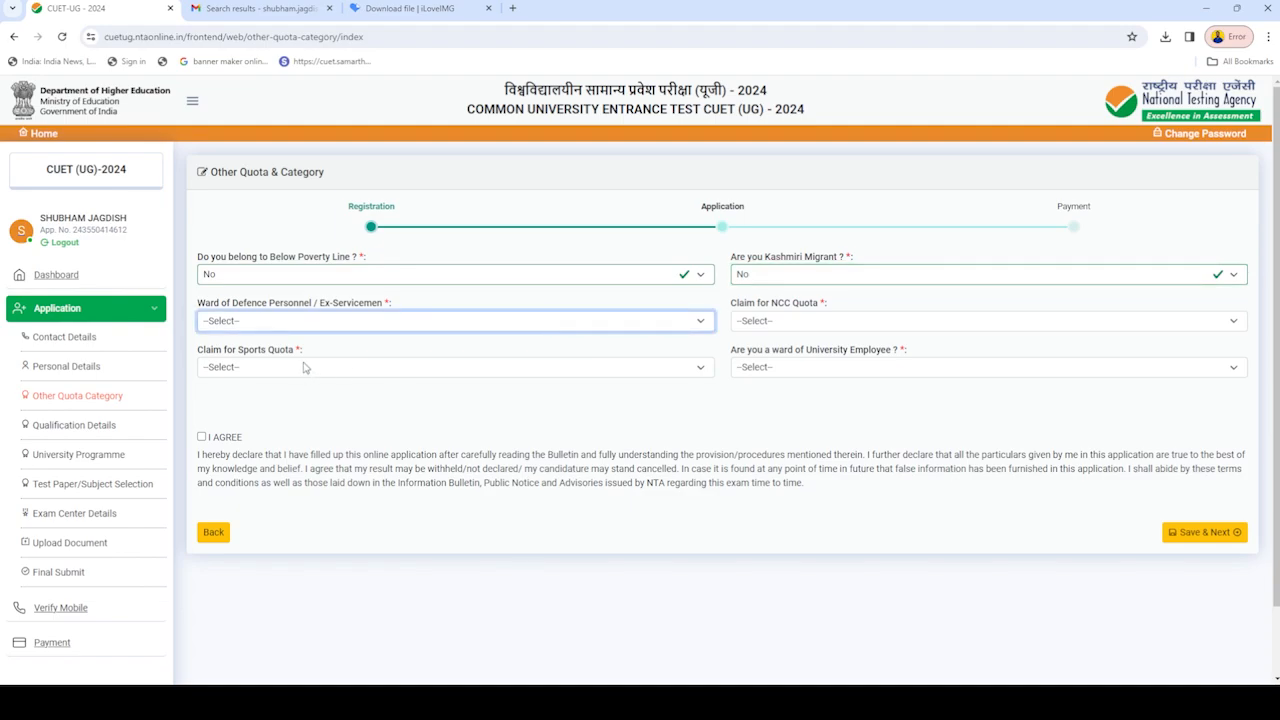
pyautogui.click(305, 368)
# Step: Answer No for NCC, Sports and University Employee quotas, accept the declaration, and save
pyautogui.click(872, 322)
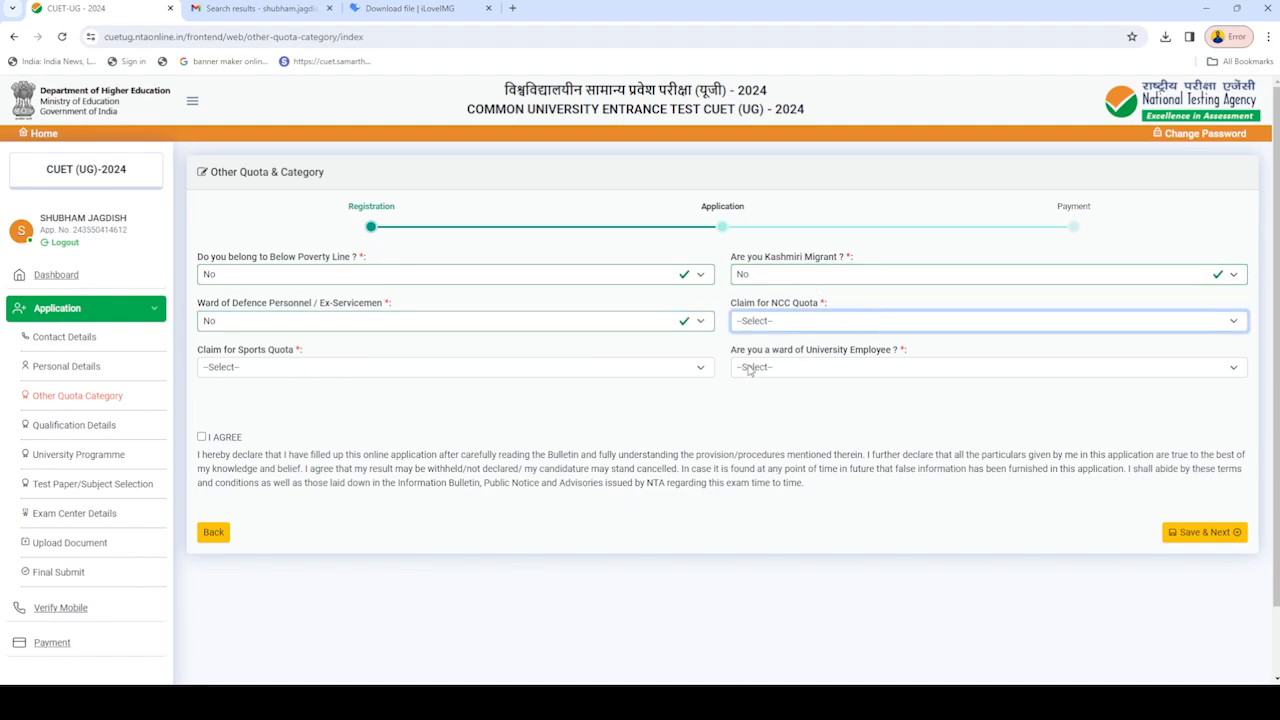
pyautogui.click(750, 369)
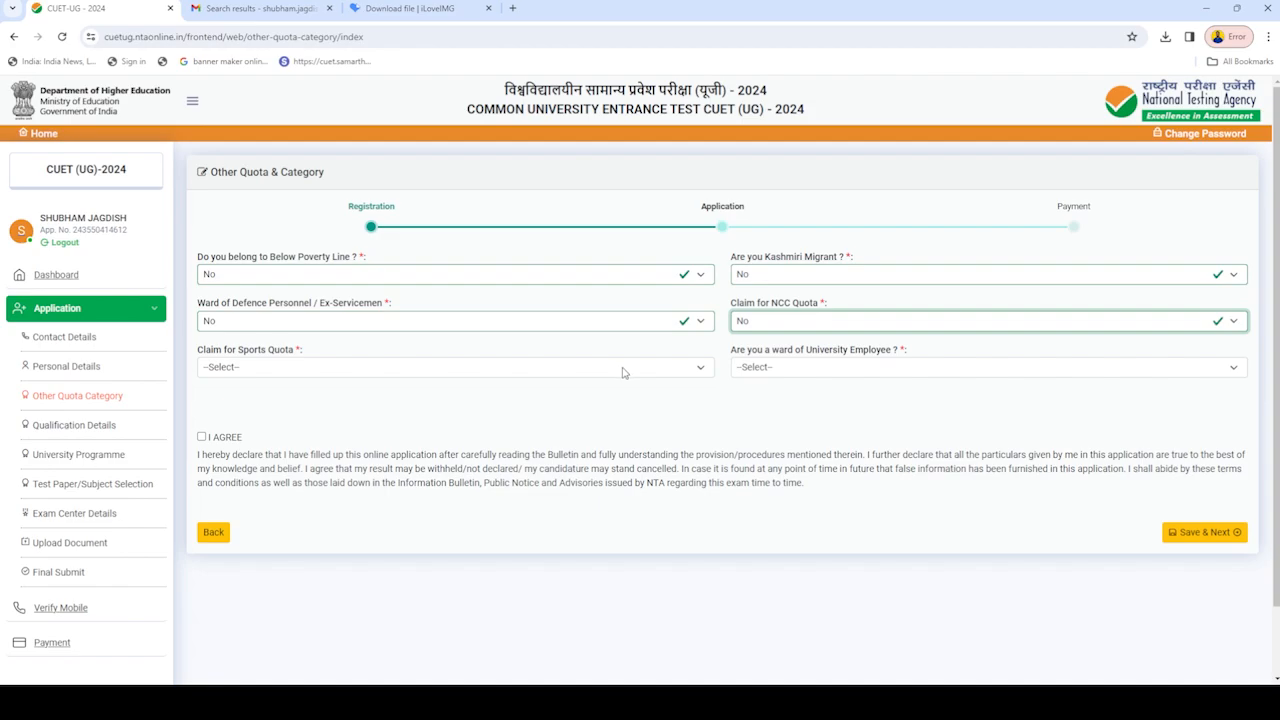
pyautogui.click(627, 372)
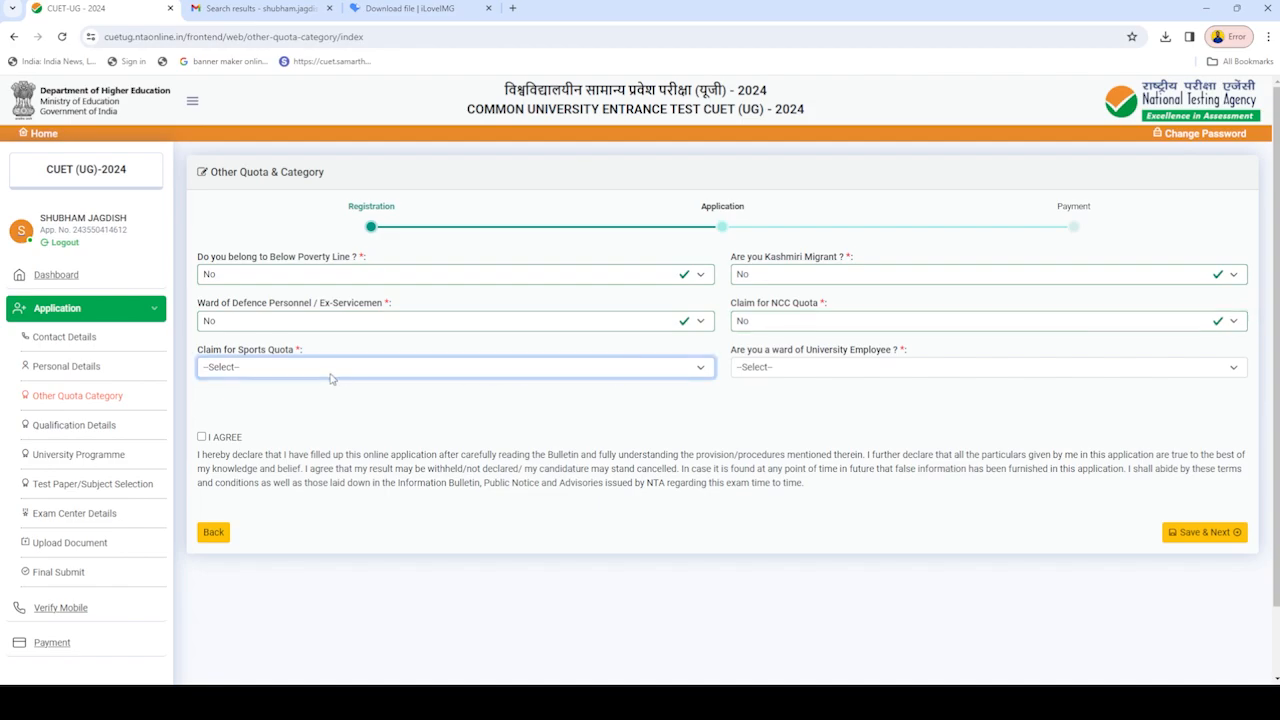
pyautogui.click(227, 412)
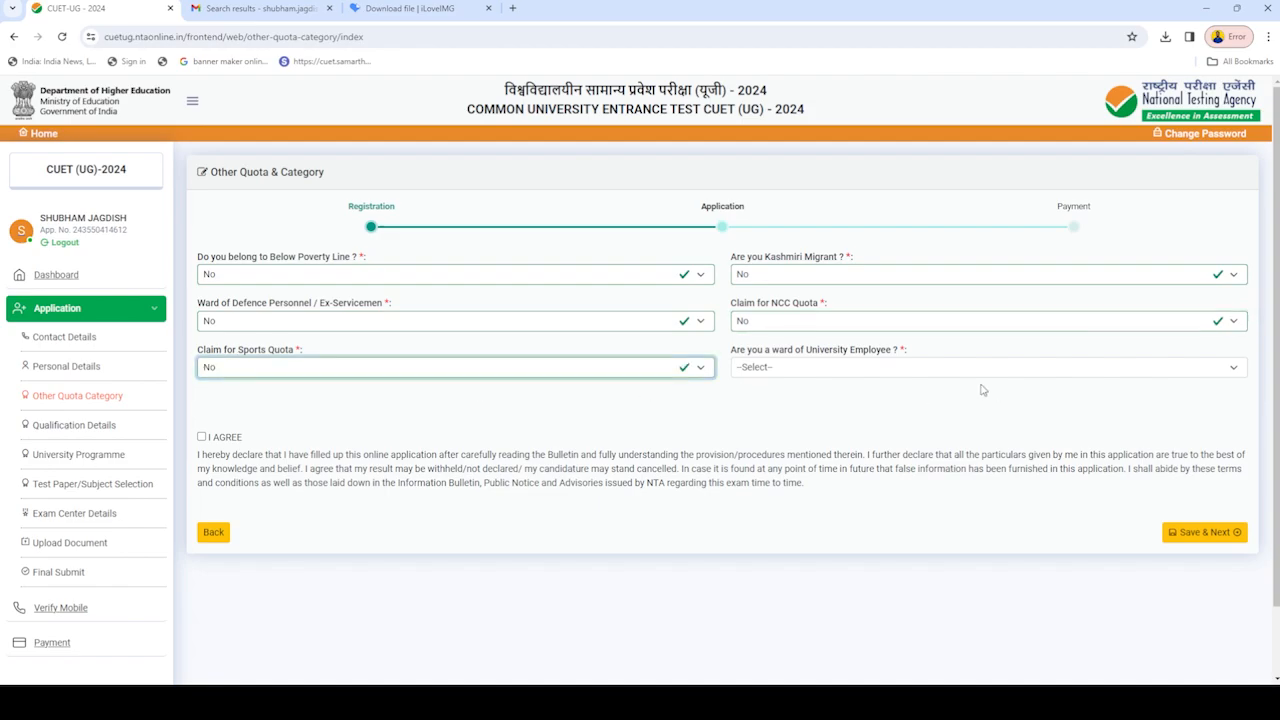
pyautogui.click(899, 372)
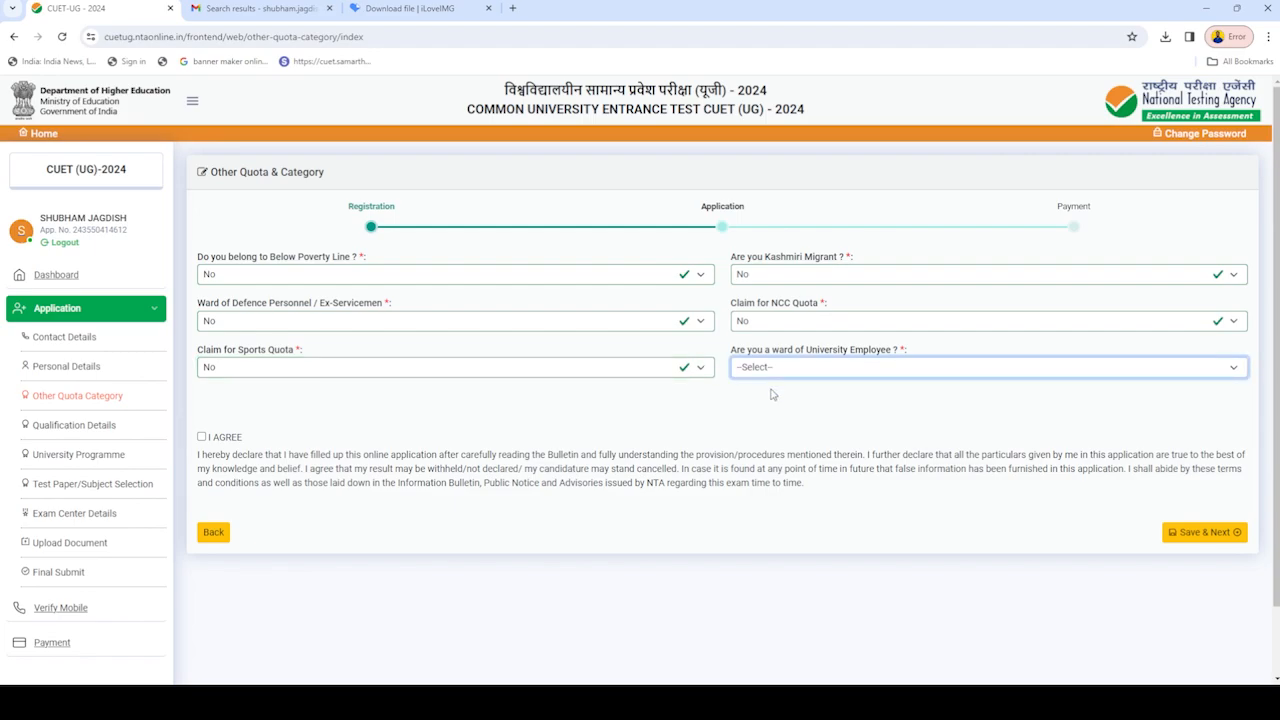
pyautogui.click(744, 414)
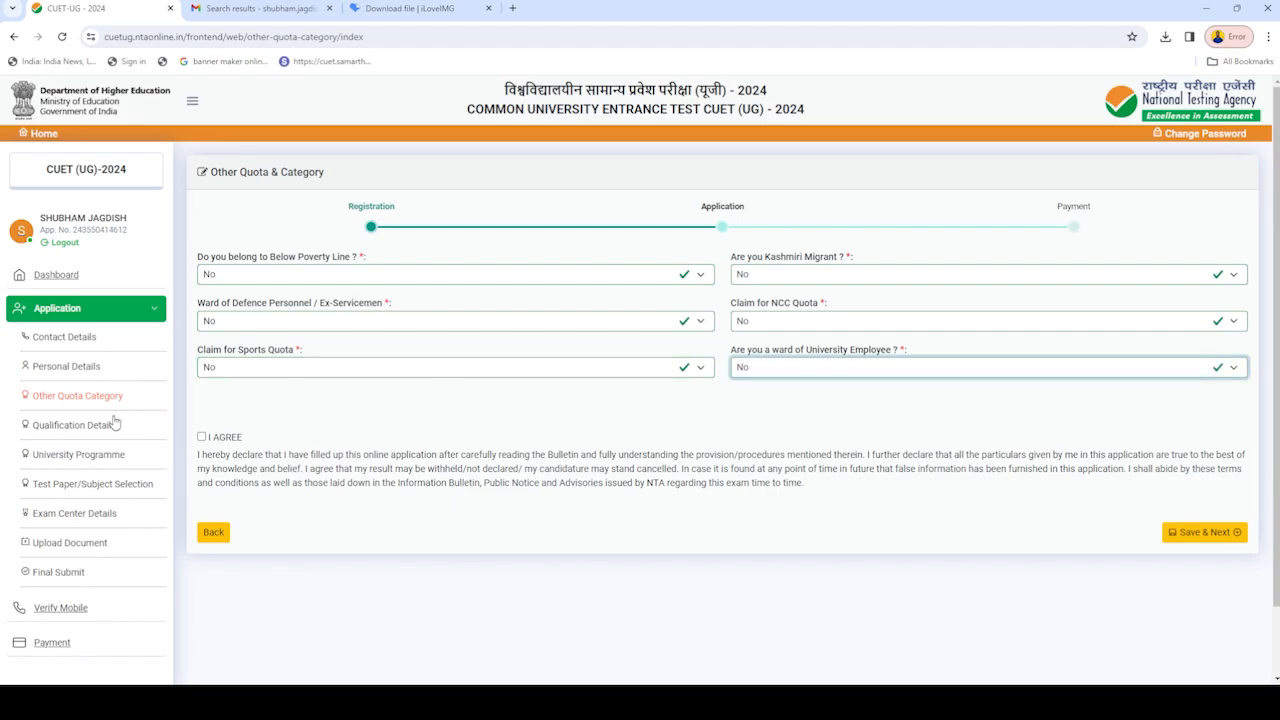
pyautogui.click(201, 437)
pyautogui.click(1198, 536)
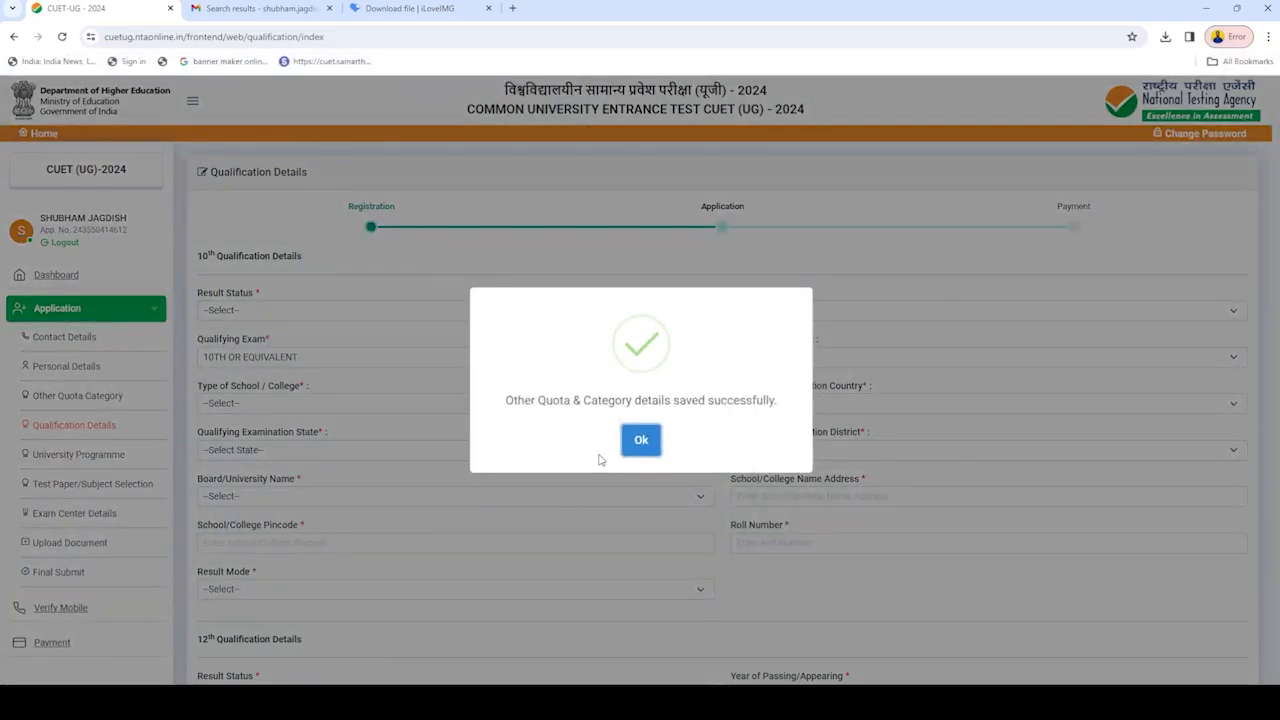
pyautogui.click(636, 438)
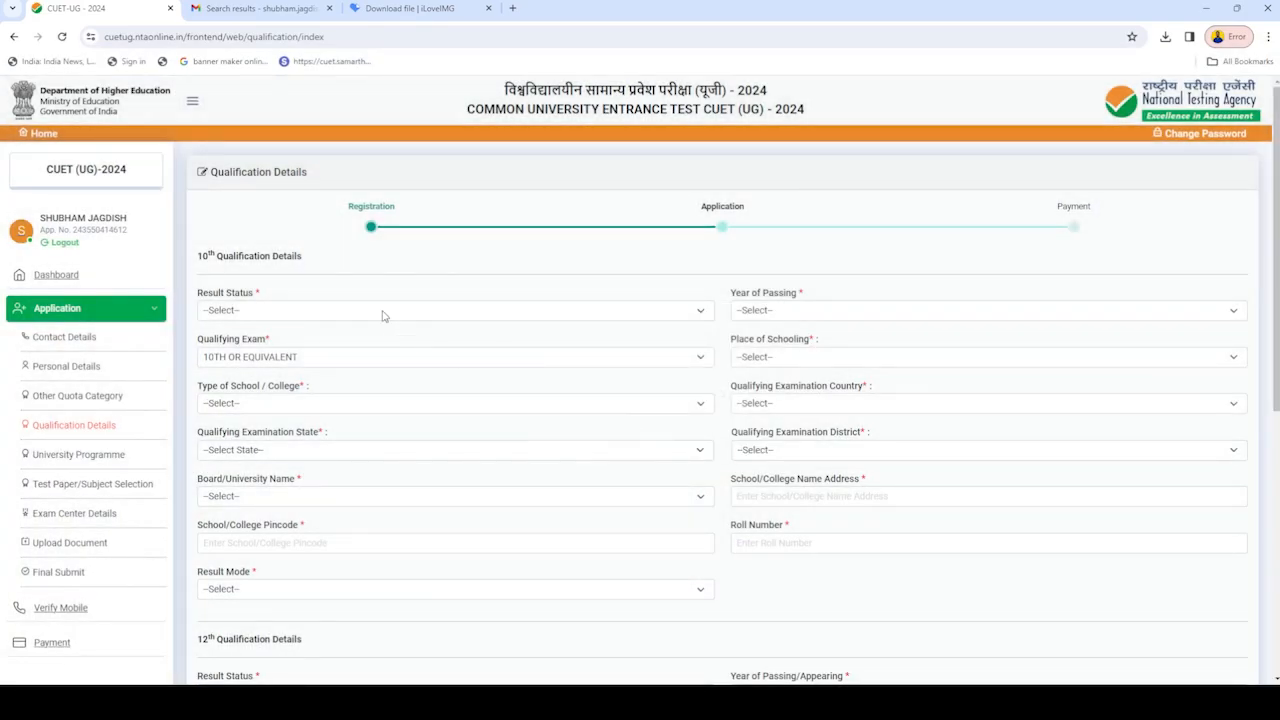
# Step: Set the 10th result to Passed, year 2007, Urban schooling, and Private Unaided school type
pyautogui.click(603, 311)
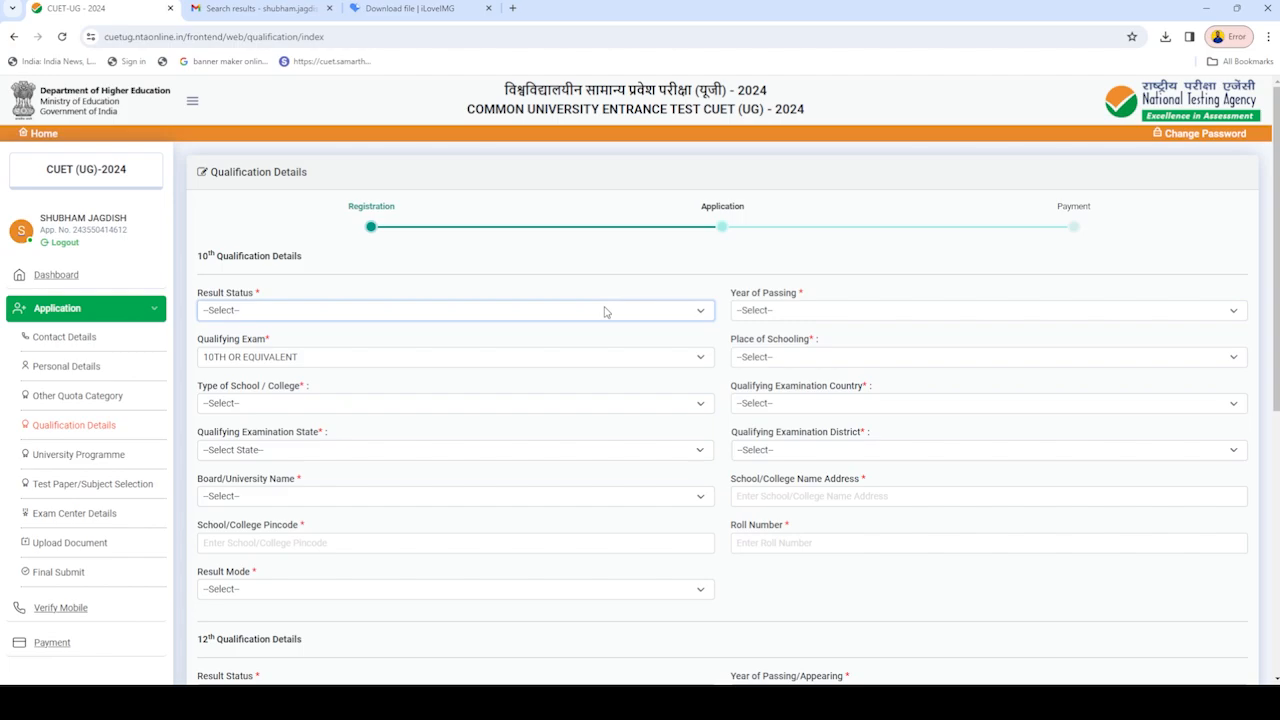
pyautogui.click(280, 330)
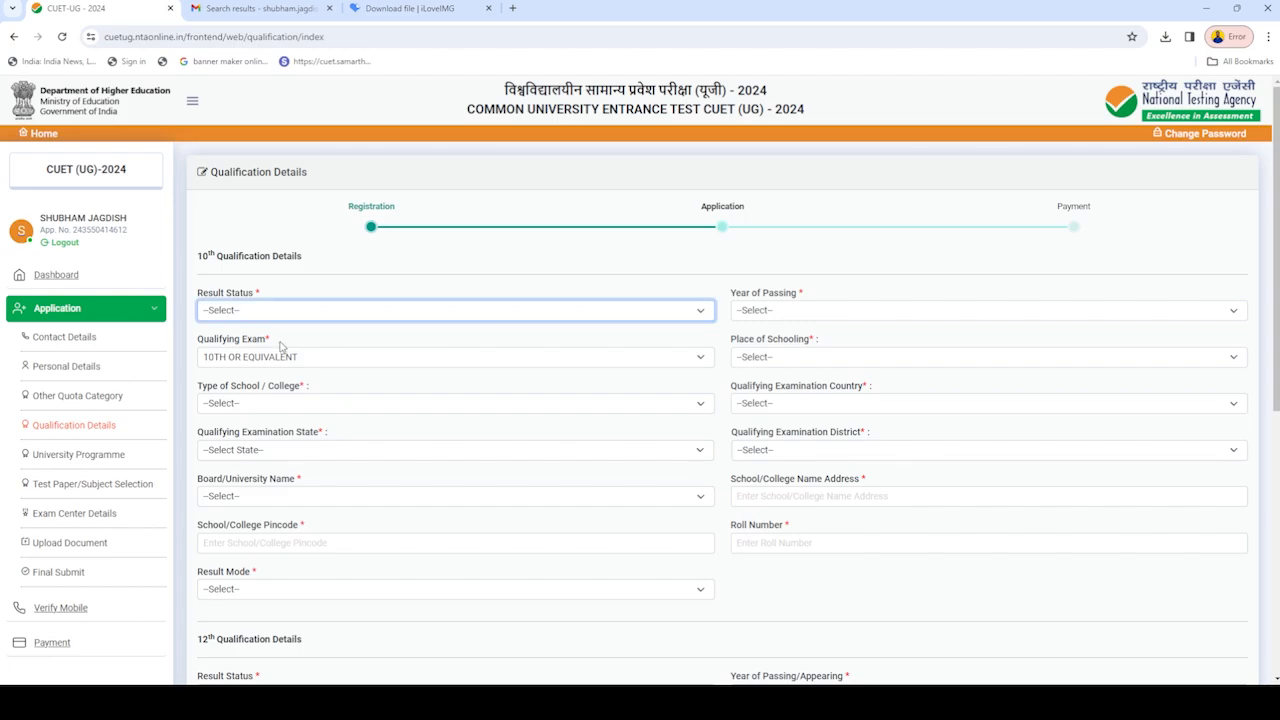
pyautogui.click(873, 319)
pyautogui.press('2')
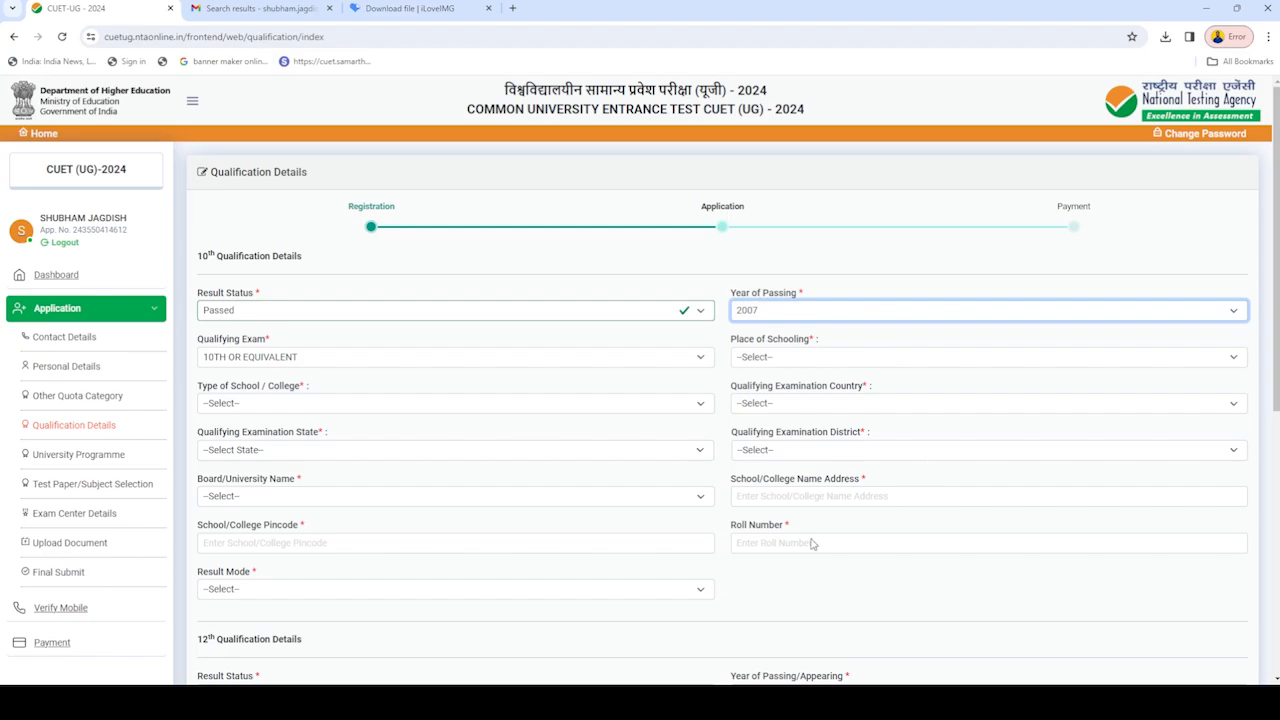
pyautogui.click(360, 331)
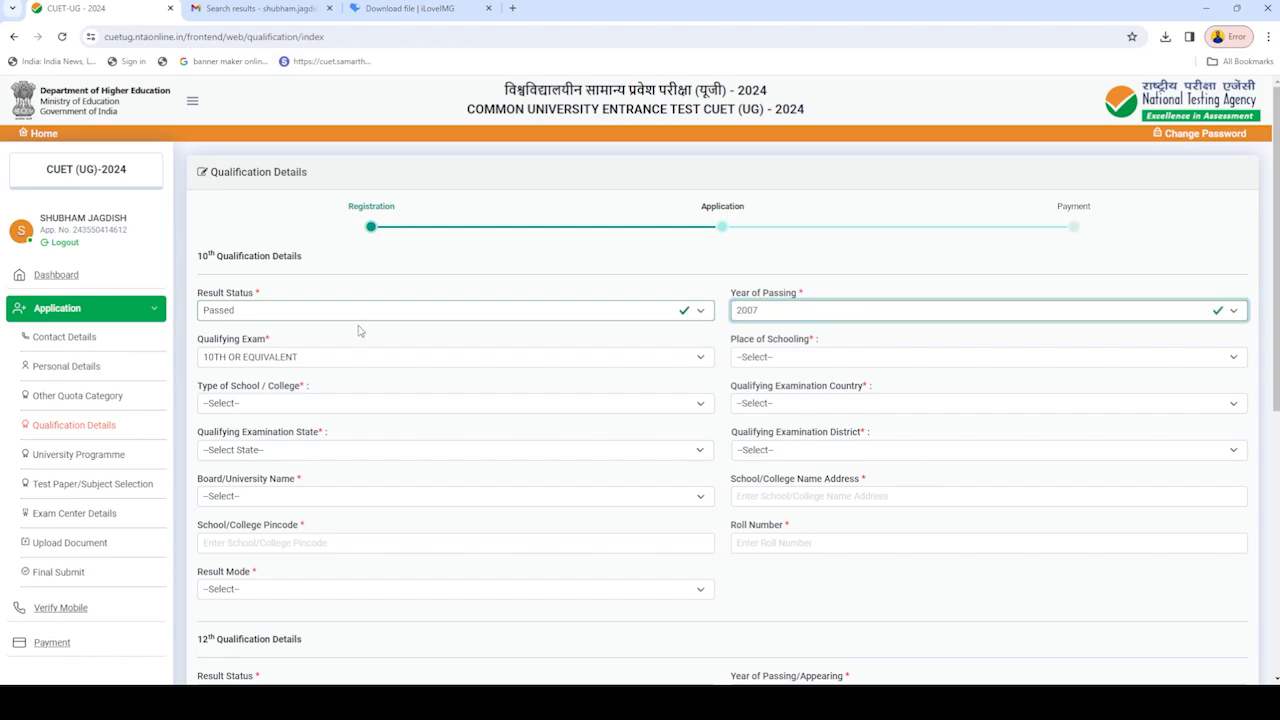
pyautogui.click(841, 361)
pyautogui.press('u')
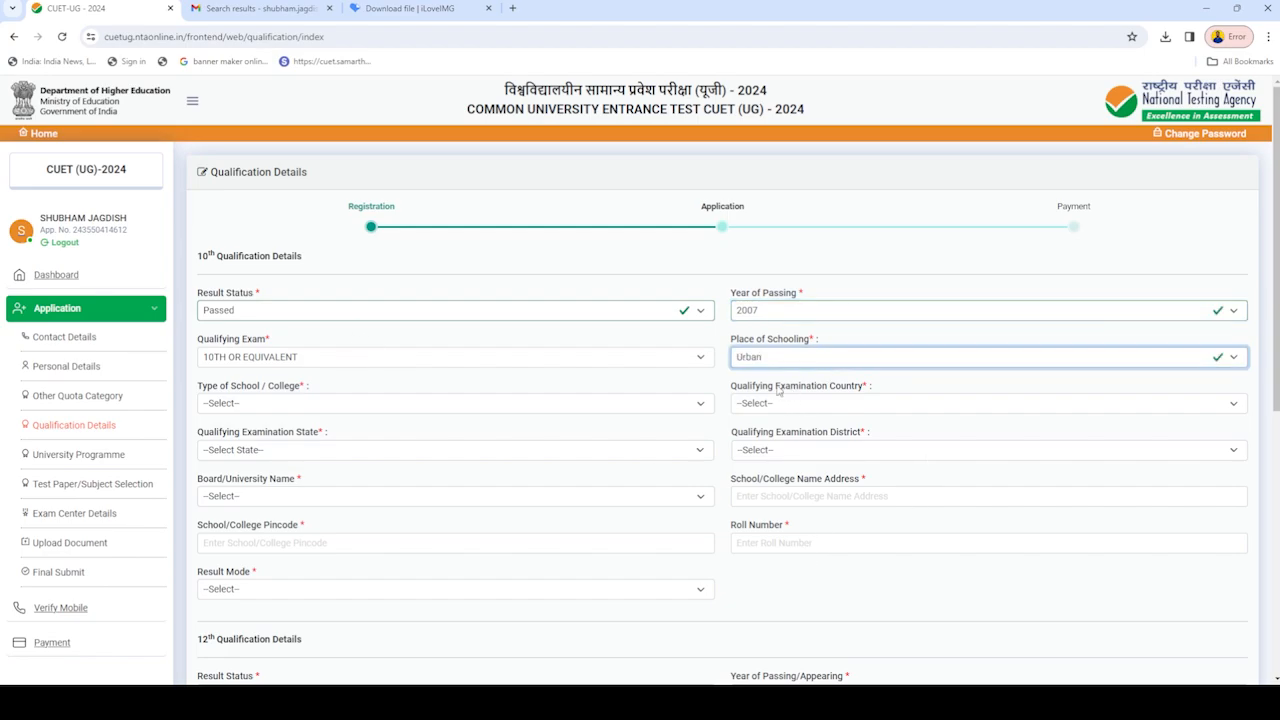
pyautogui.click(456, 412)
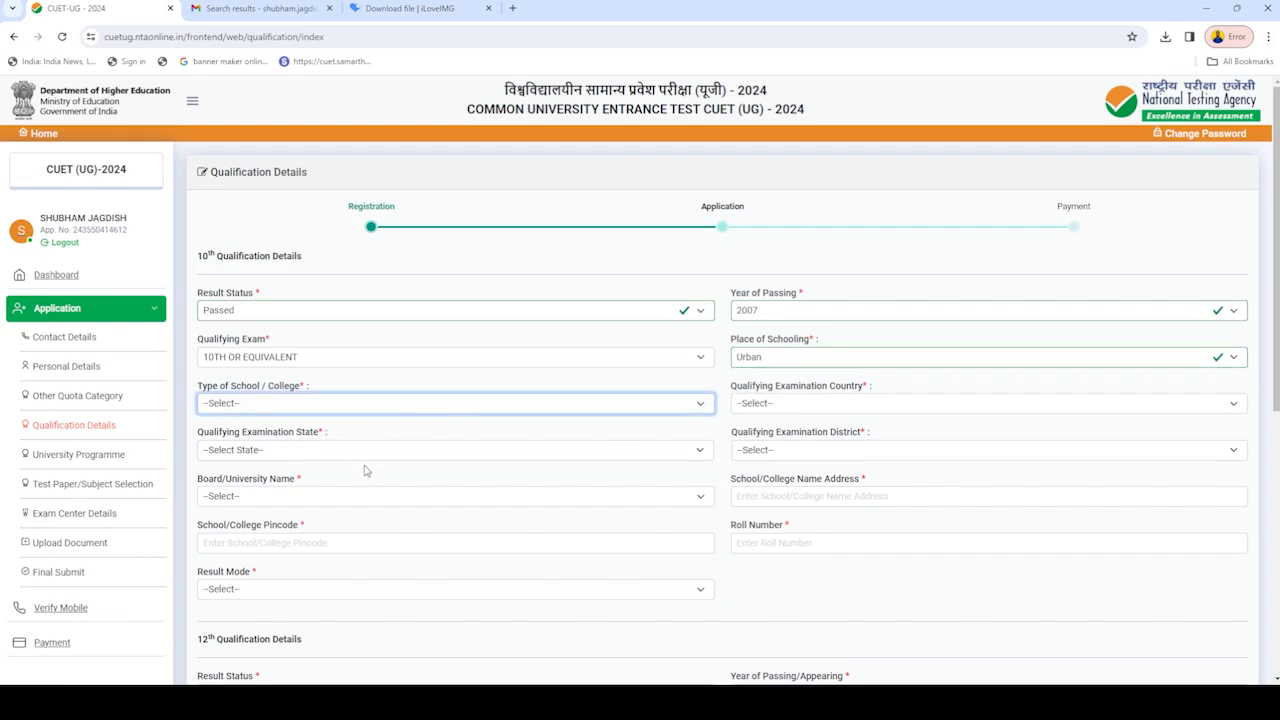
pyautogui.click(279, 511)
# Step: Set the 10th country to INDIA, state UTTAR PRADESH, district Lucknow, and board CENTRAL BOARD OF SECONDARY EDUCATION
pyautogui.click(800, 408)
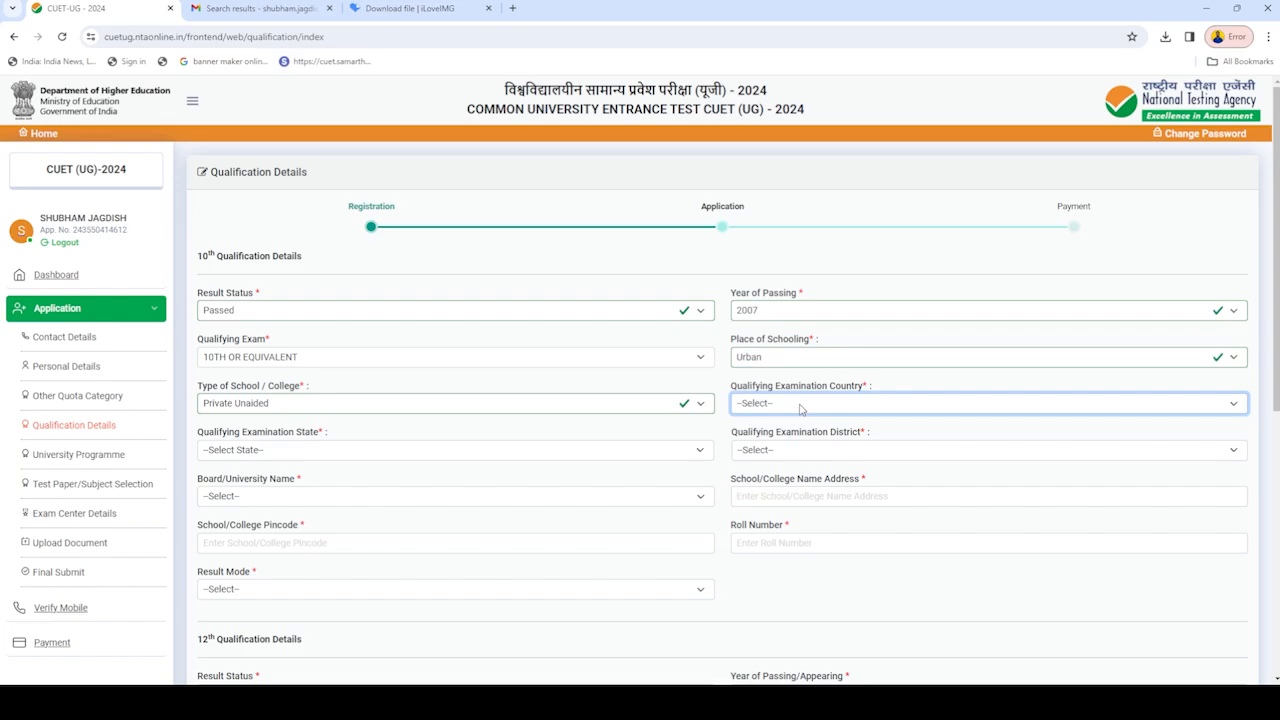
pyautogui.click(660, 404)
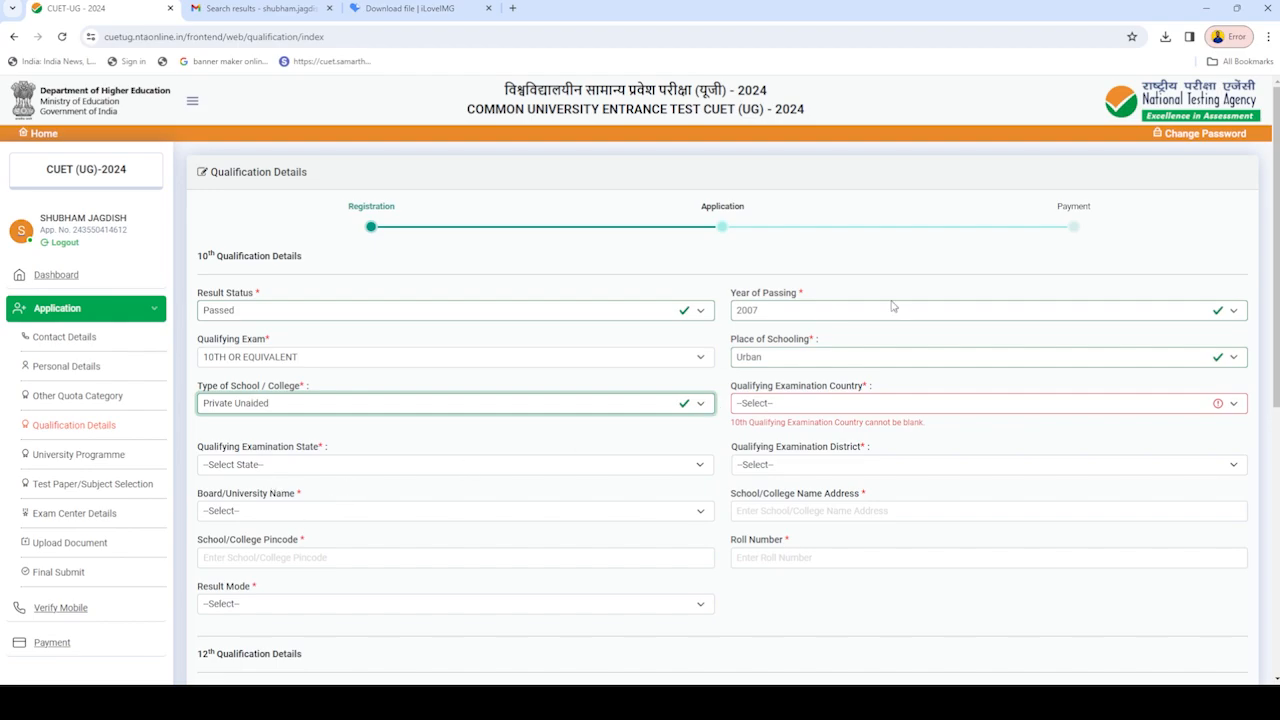
pyautogui.click(930, 420)
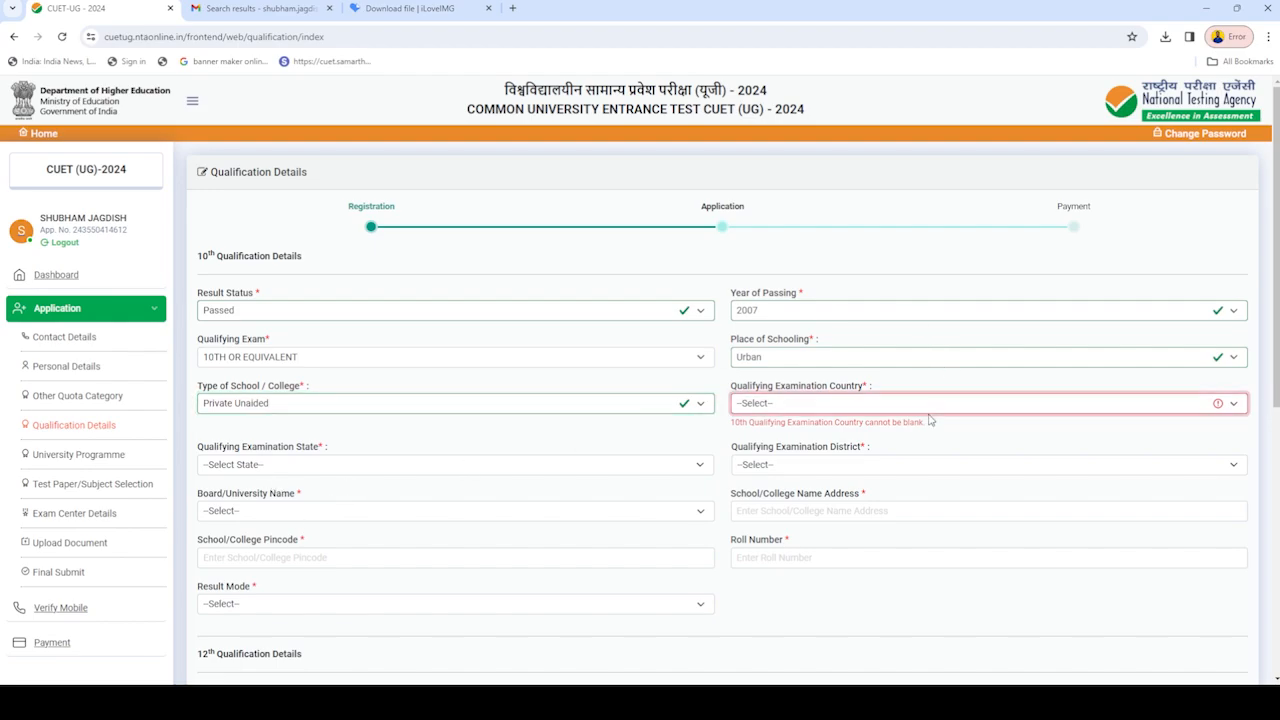
pyautogui.click(778, 434)
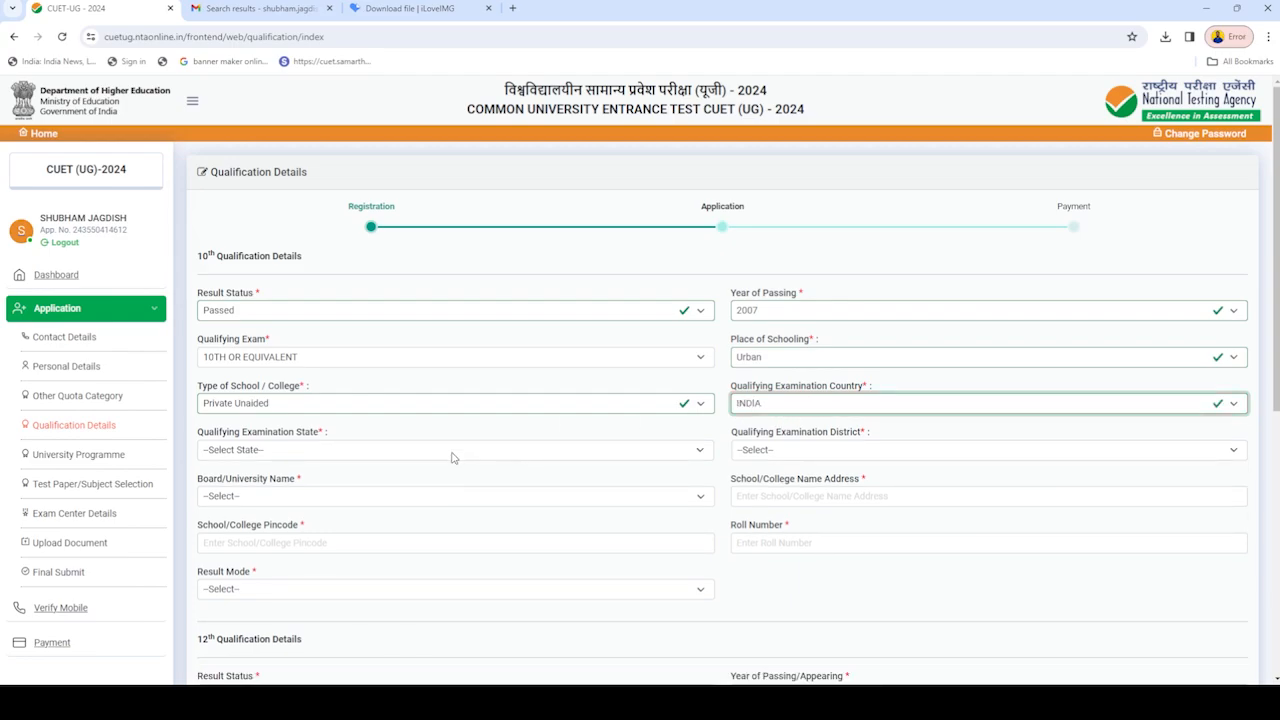
pyautogui.click(421, 449)
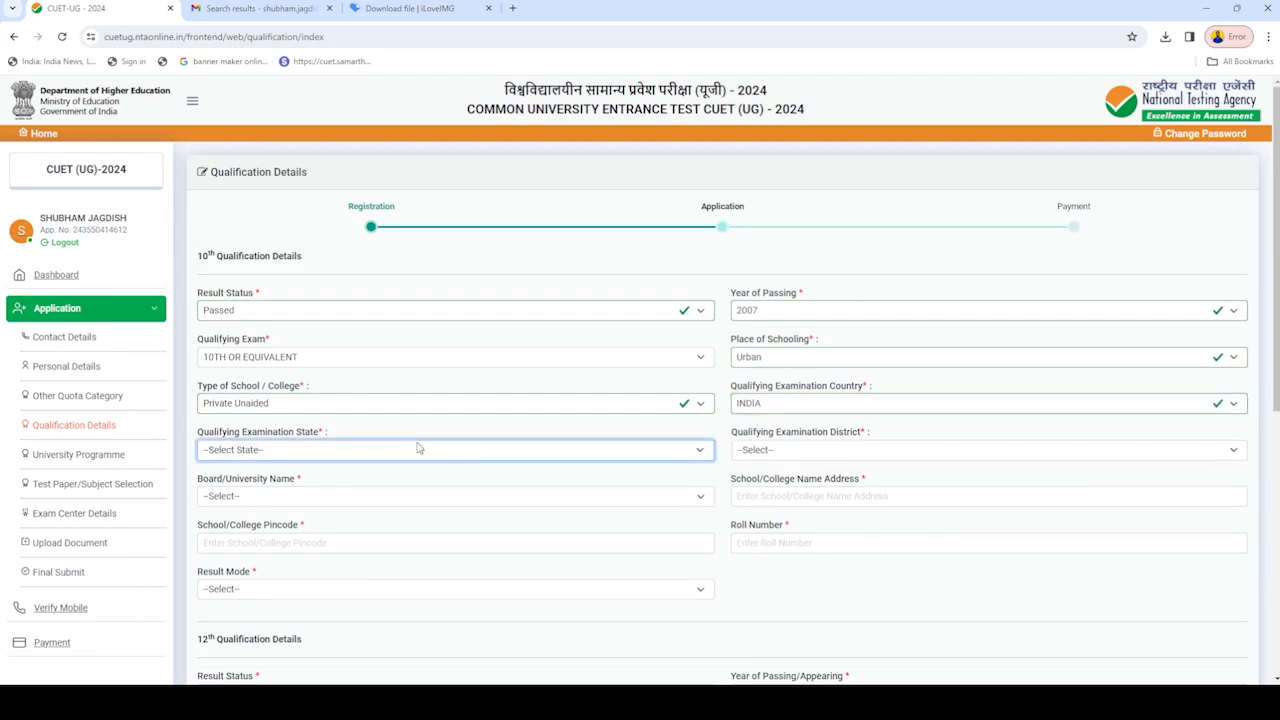
pyautogui.click(287, 406)
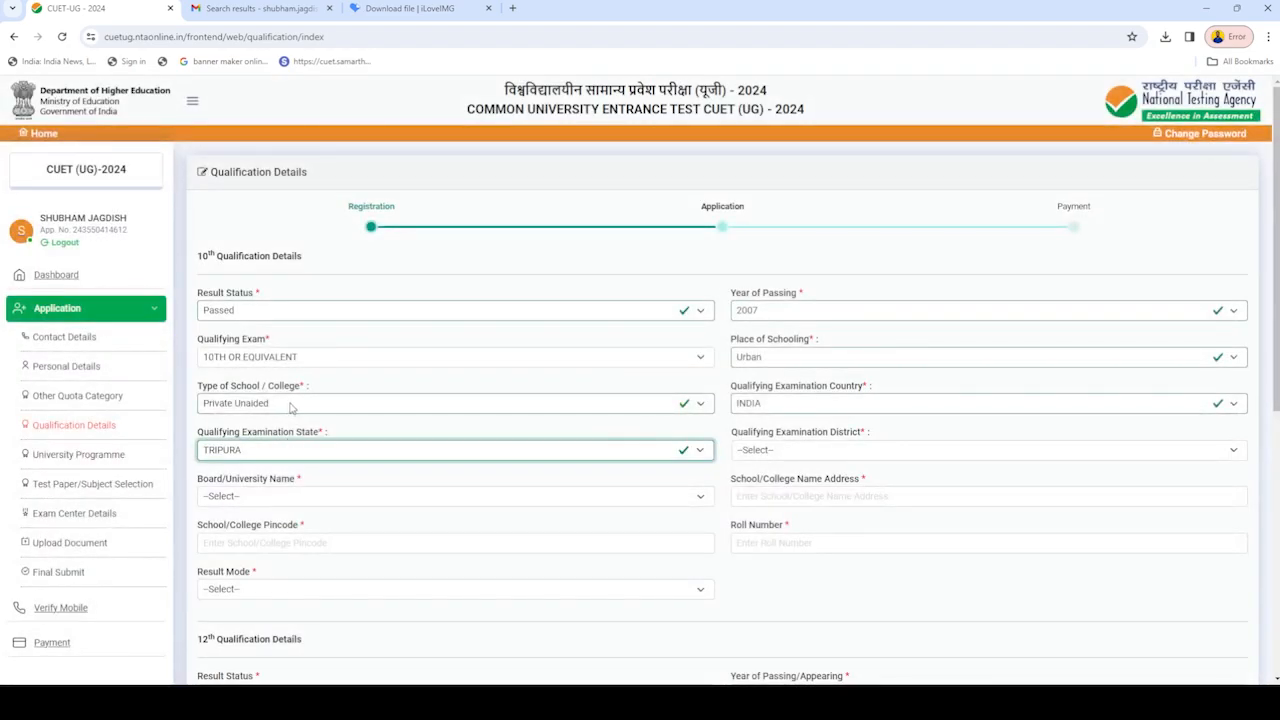
pyautogui.click(294, 411)
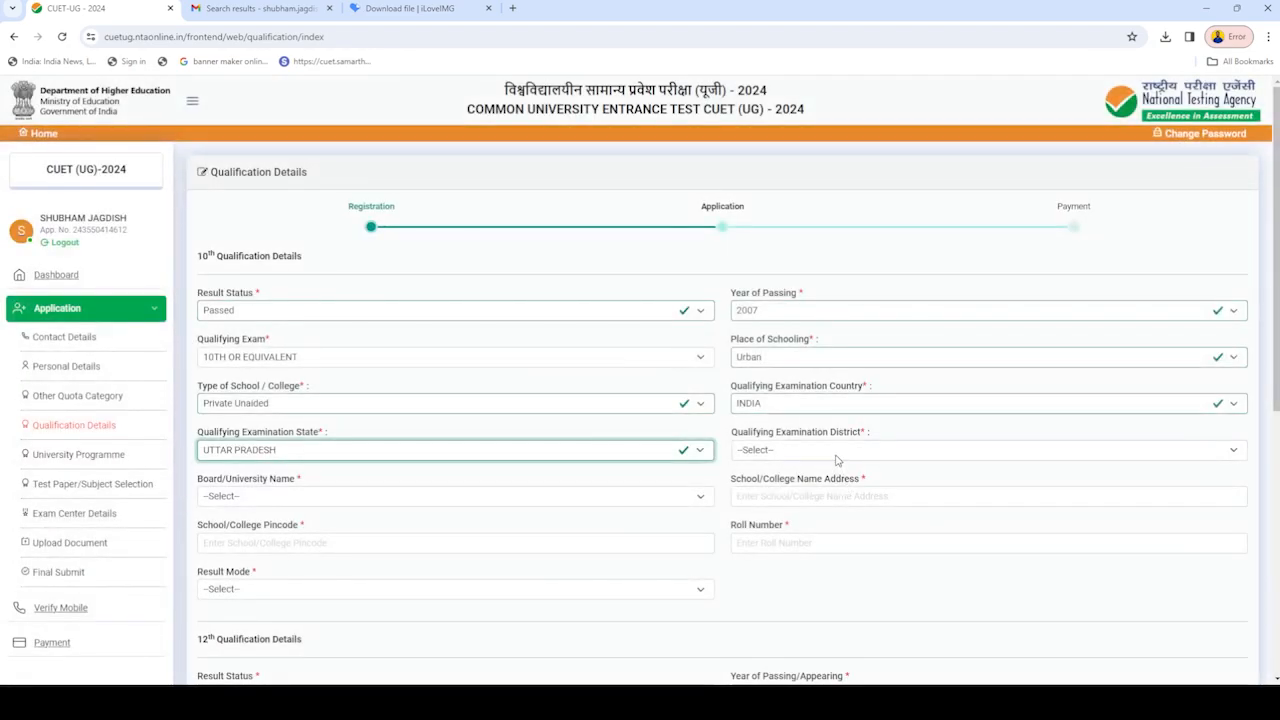
pyautogui.click(837, 458)
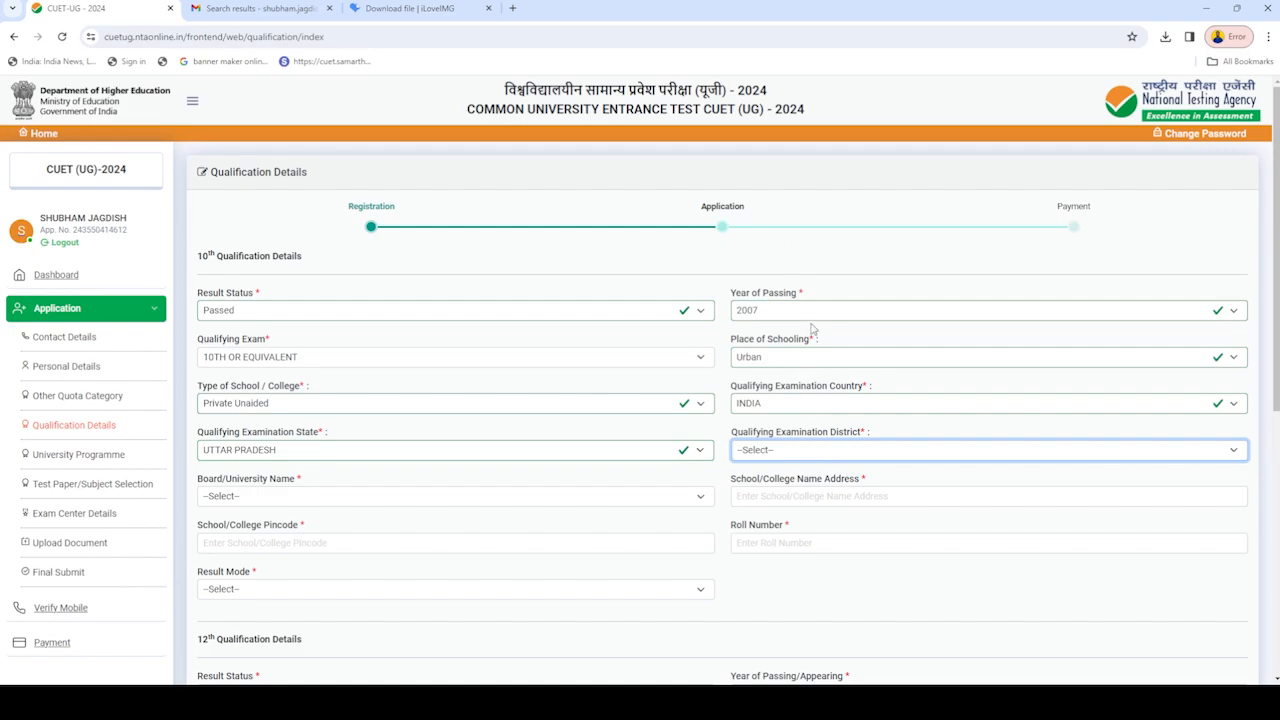
pyautogui.click(781, 253)
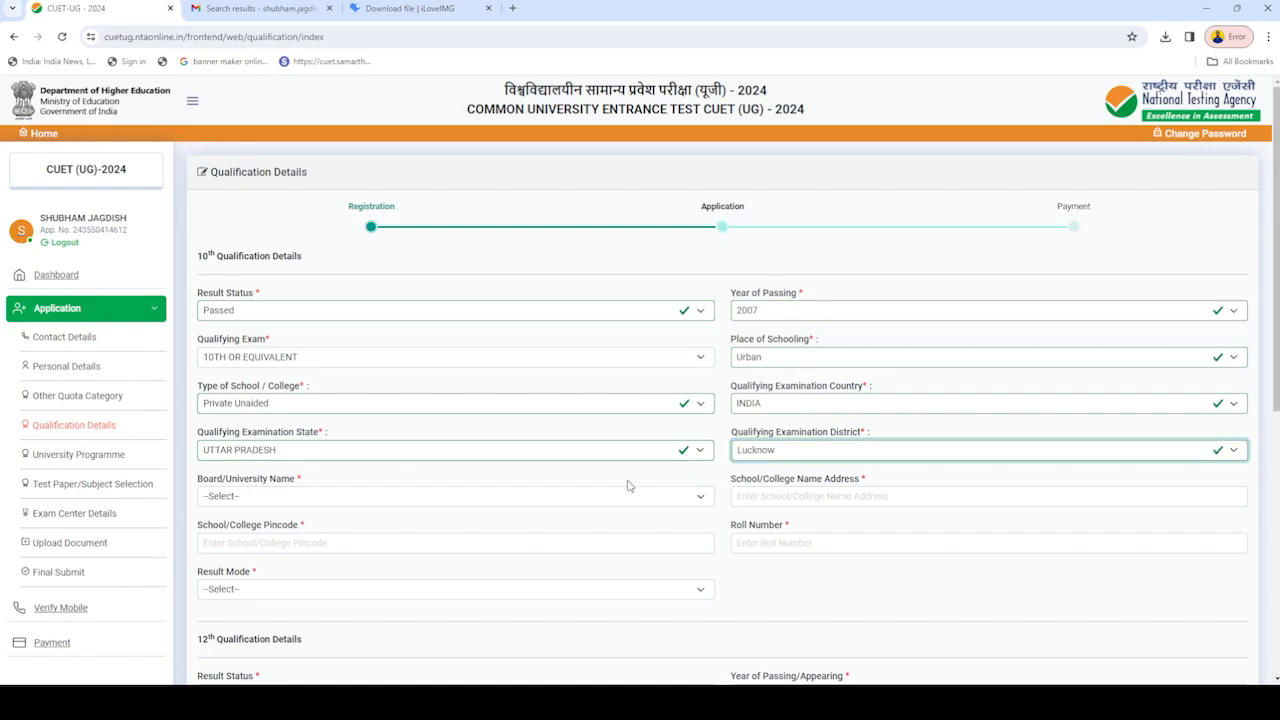
pyautogui.click(462, 500)
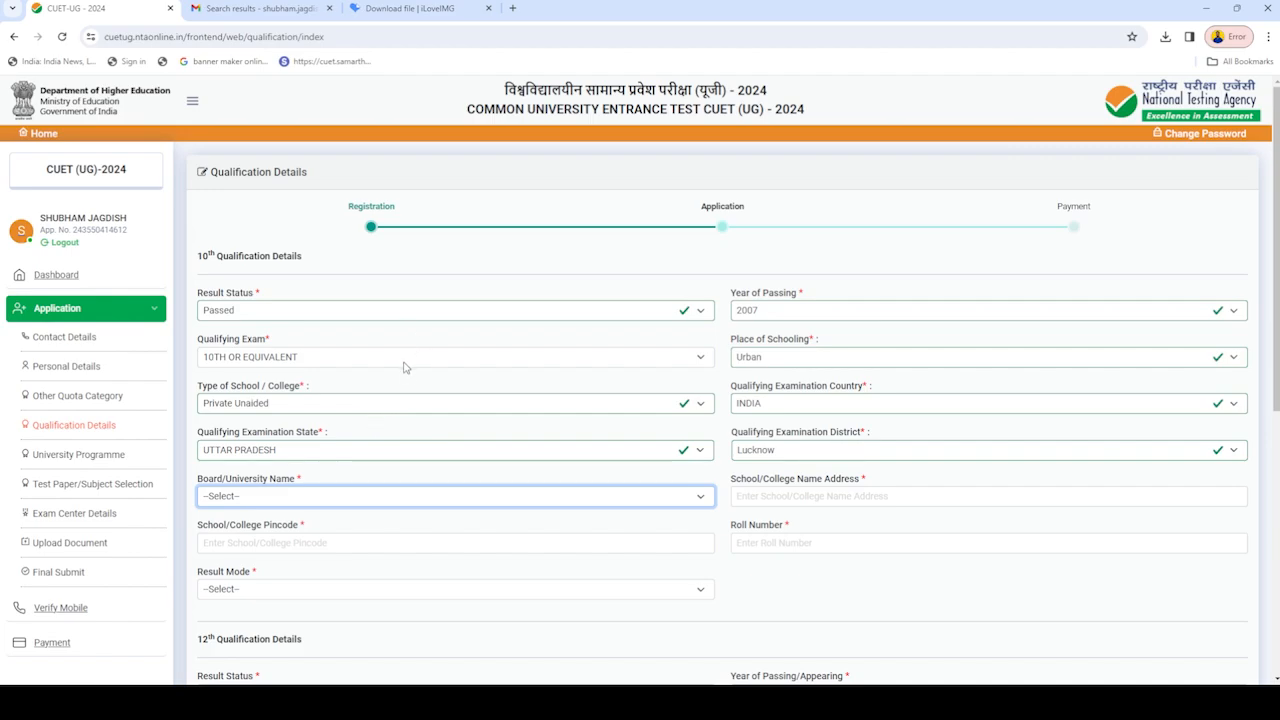
pyautogui.click(335, 424)
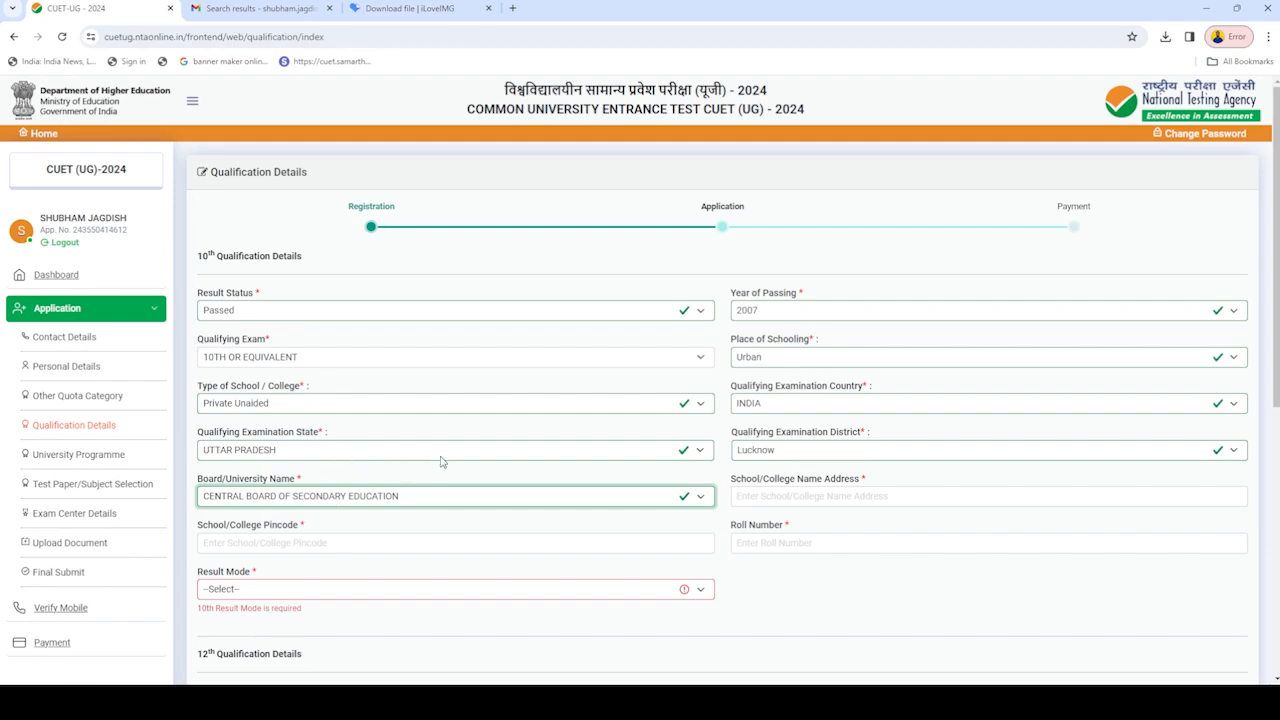
pyautogui.click(858, 530)
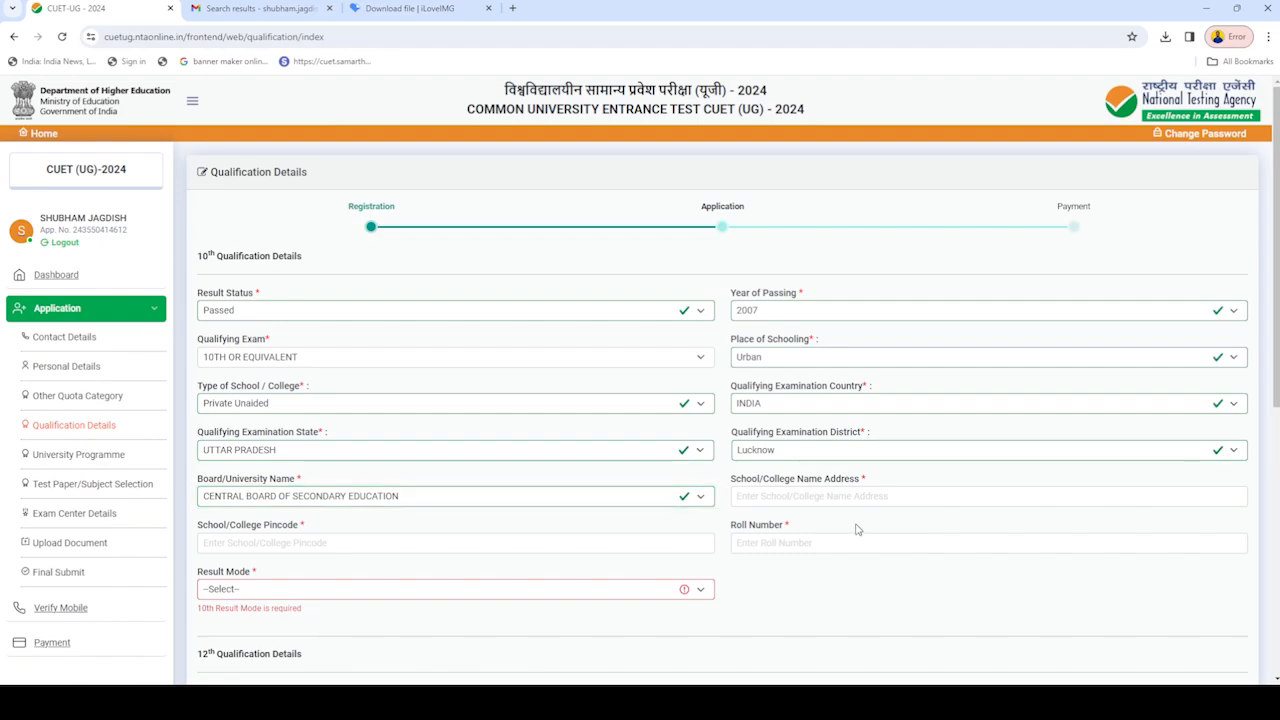
# Step: Enter the 10th school as 'Lucknow public school', pincode 226012, and the candidate's roll number
pyautogui.click(826, 495)
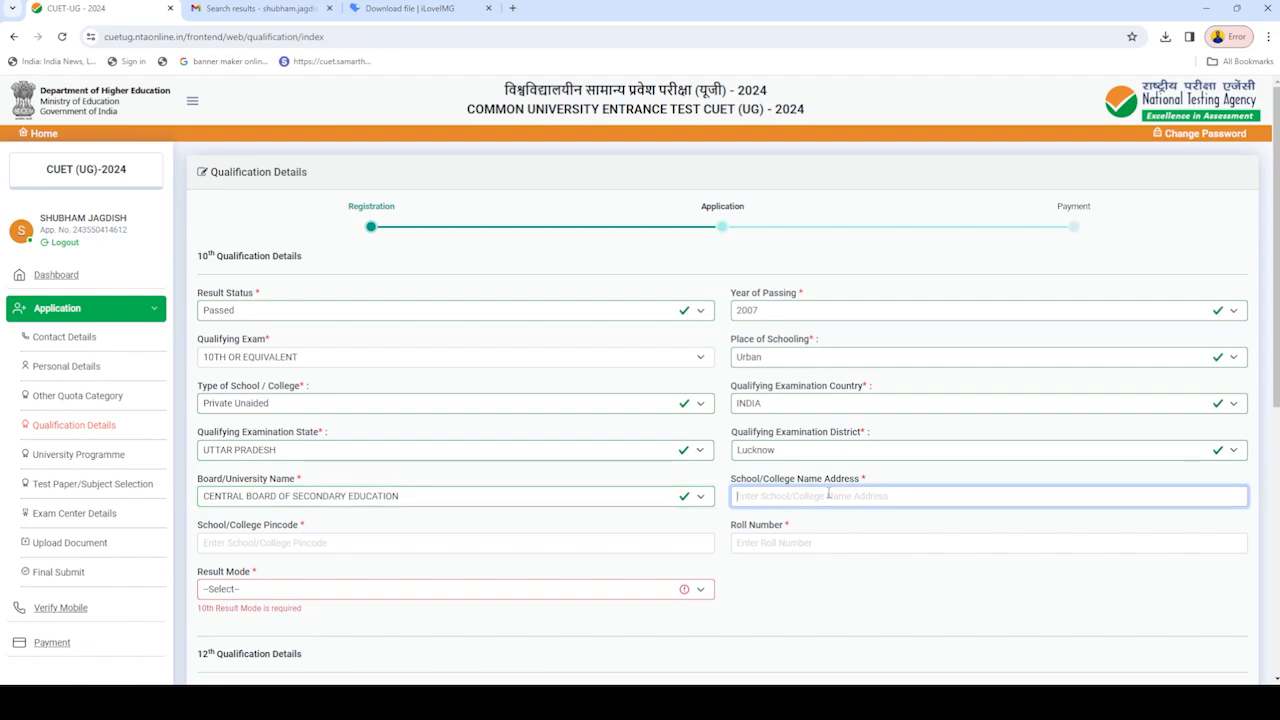
pyautogui.write('L')
pyautogui.write('ucknow publicschool')
pyautogui.click(802, 497)
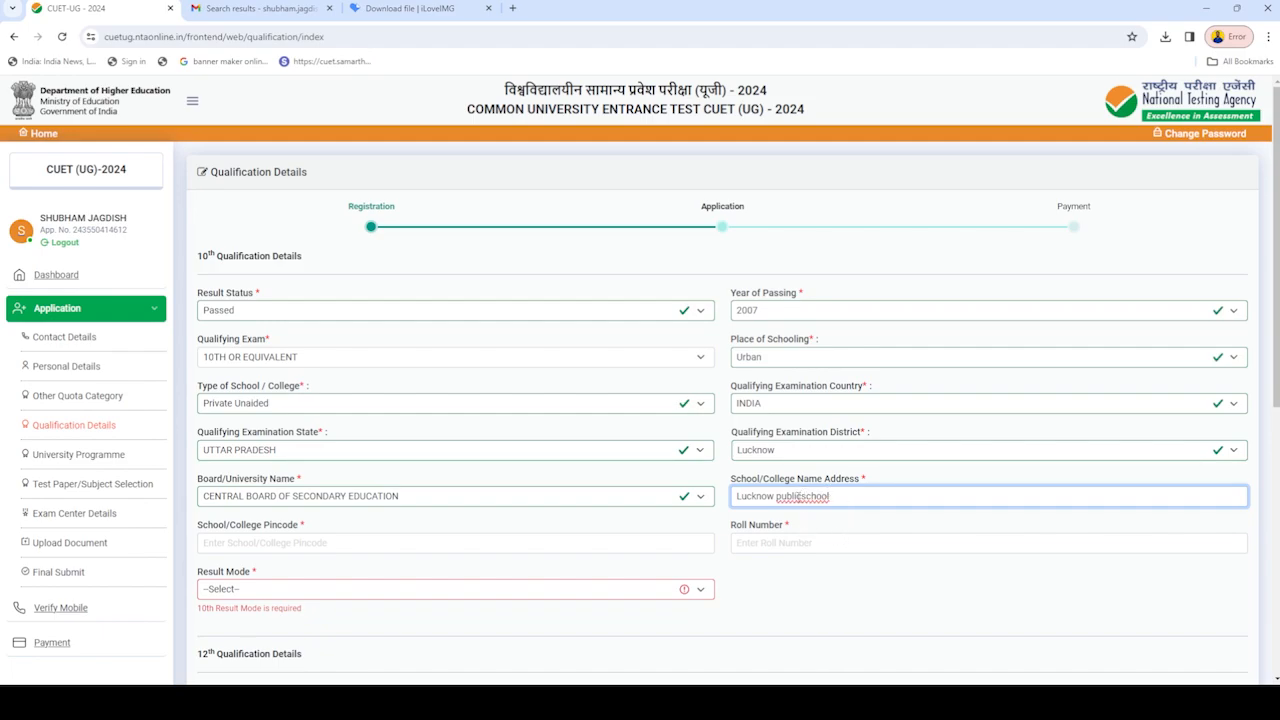
pyautogui.click(479, 540)
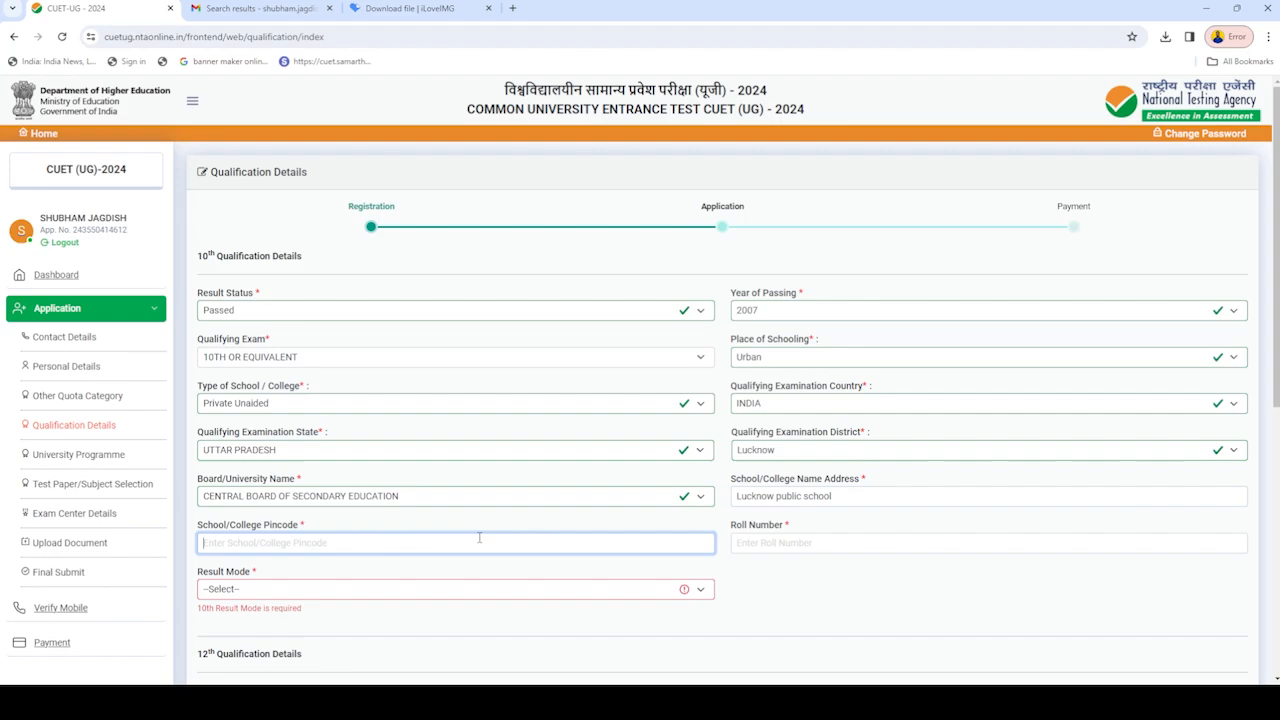
pyautogui.write('22')
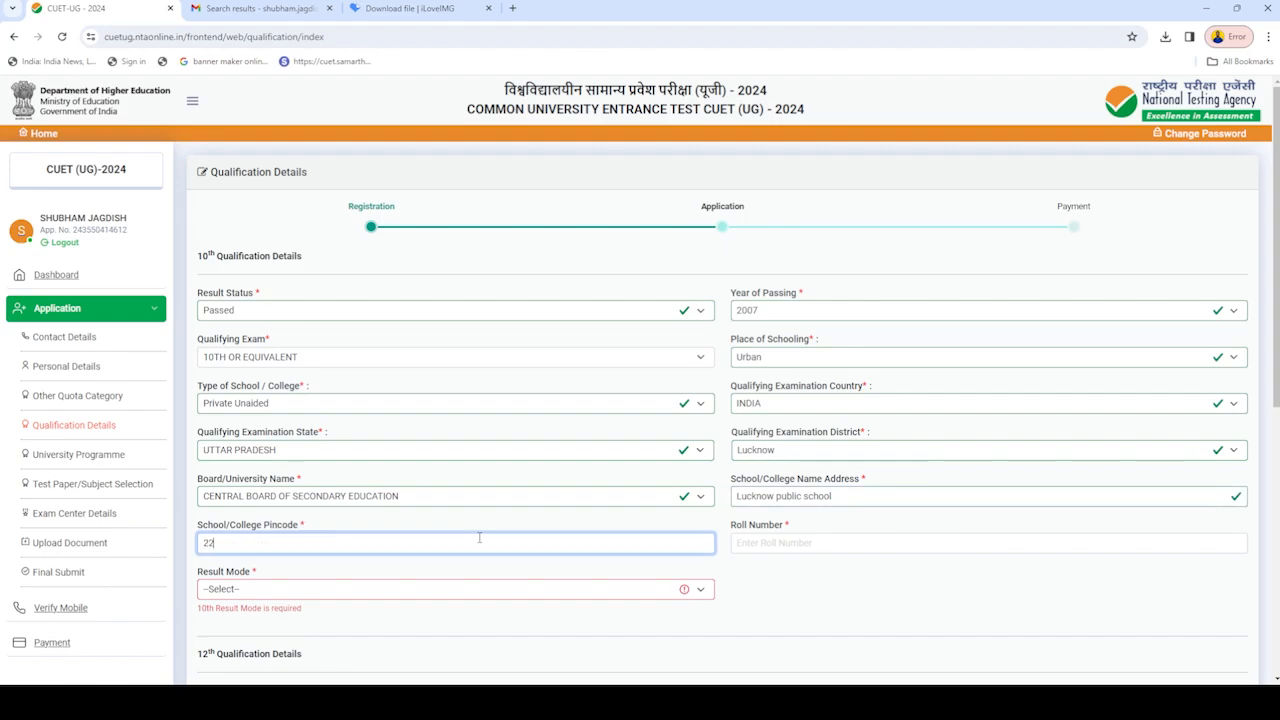
pyautogui.write('6012')
pyautogui.click(848, 550)
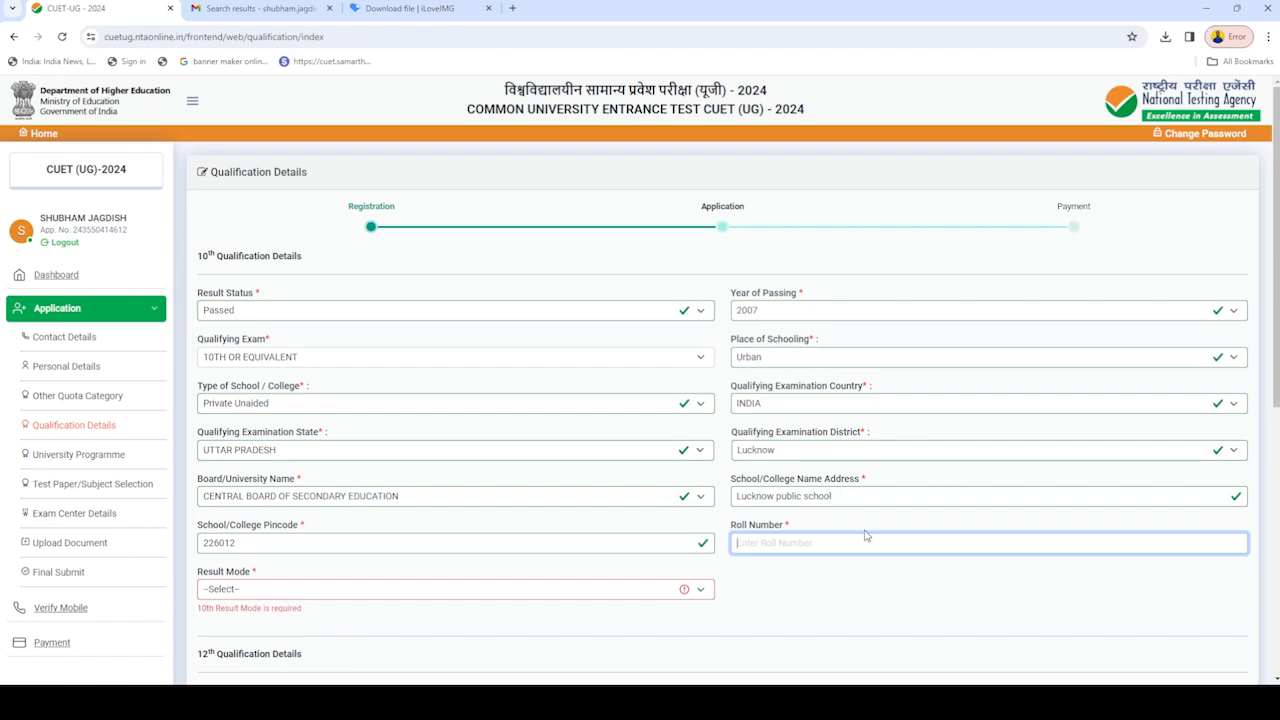
# Step: Set the 10th result mode to Percentage with 500 total marks and 410 obtained
pyautogui.press('Tab')
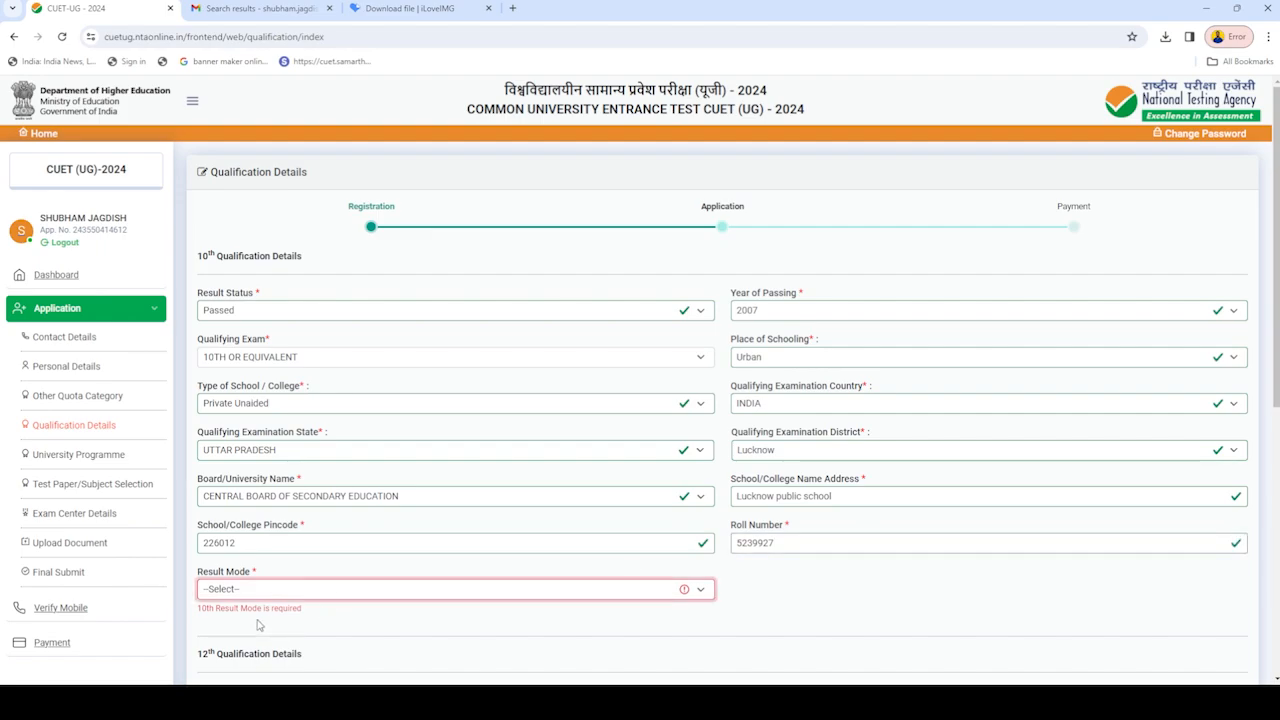
pyautogui.press('Down')
pyautogui.scroll(-2, 308, 640)
pyautogui.click(299, 508)
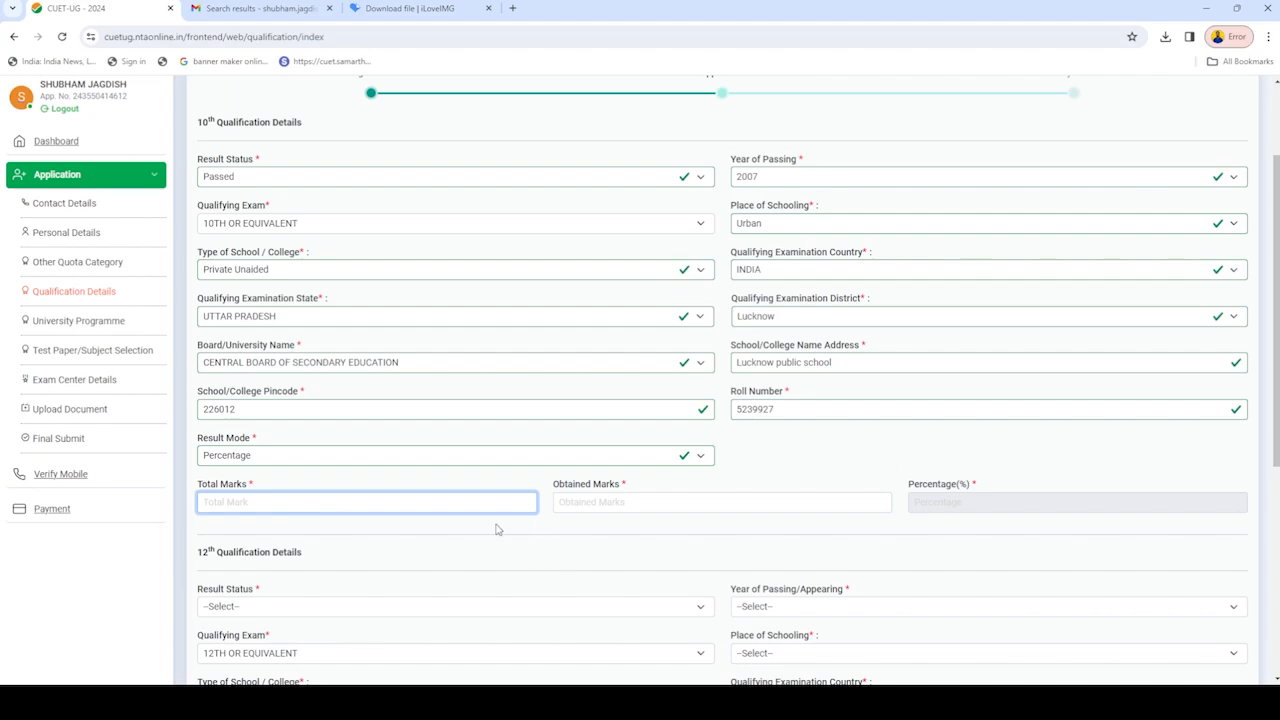
pyautogui.write('500')
pyautogui.click(653, 503)
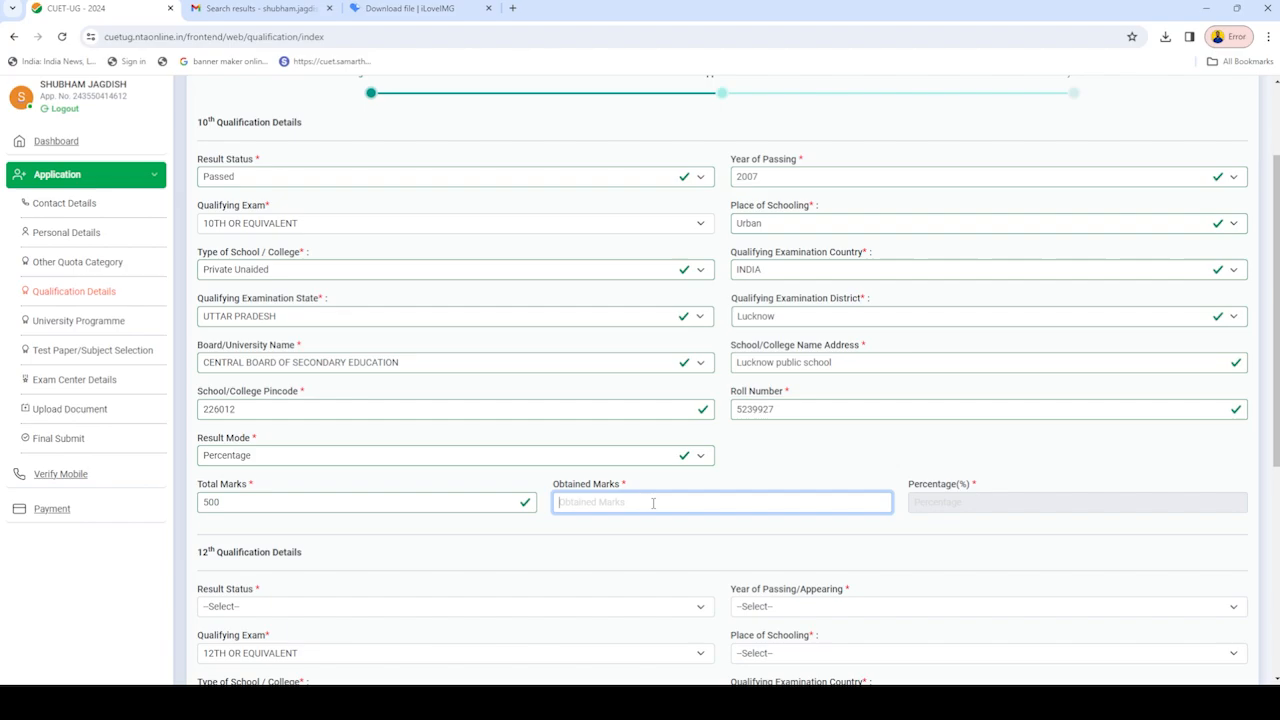
pyautogui.write('410')
pyautogui.click(402, 608)
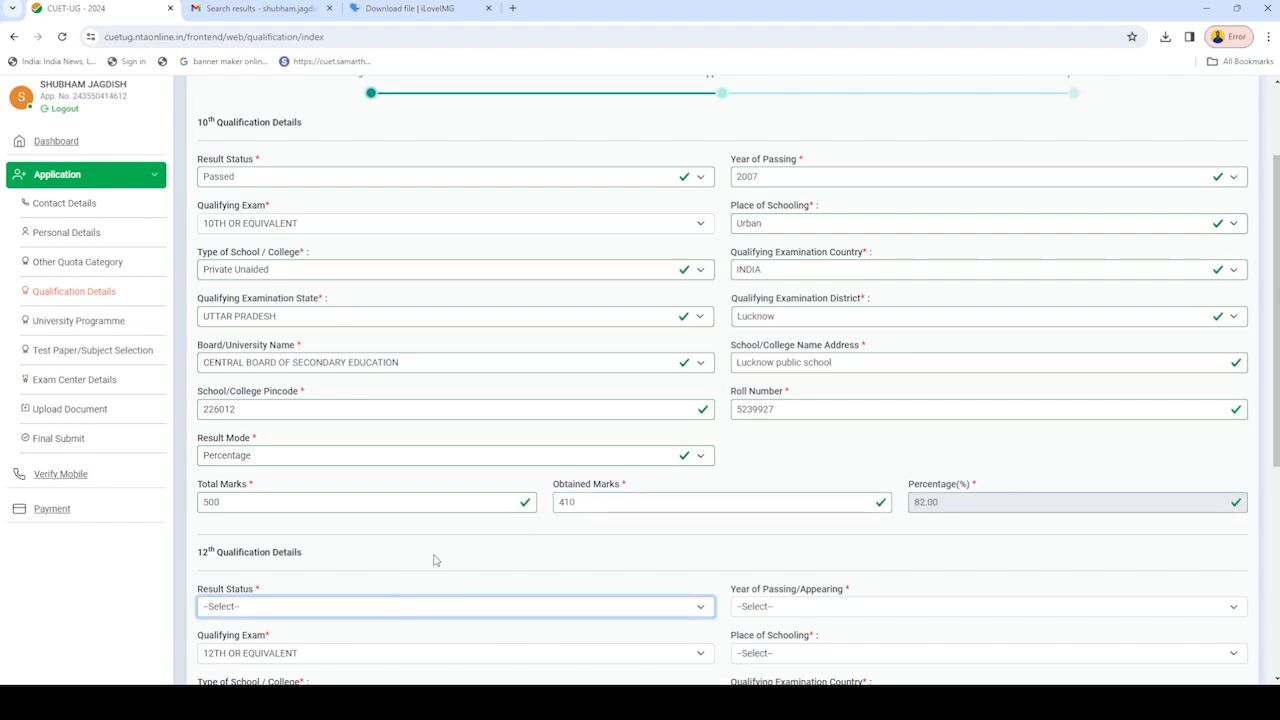
pyautogui.scroll(-2, 434, 560)
# Step: Set the 12th result status to Passed and the passing year to 2009
pyautogui.scroll(-2, 560, 360)
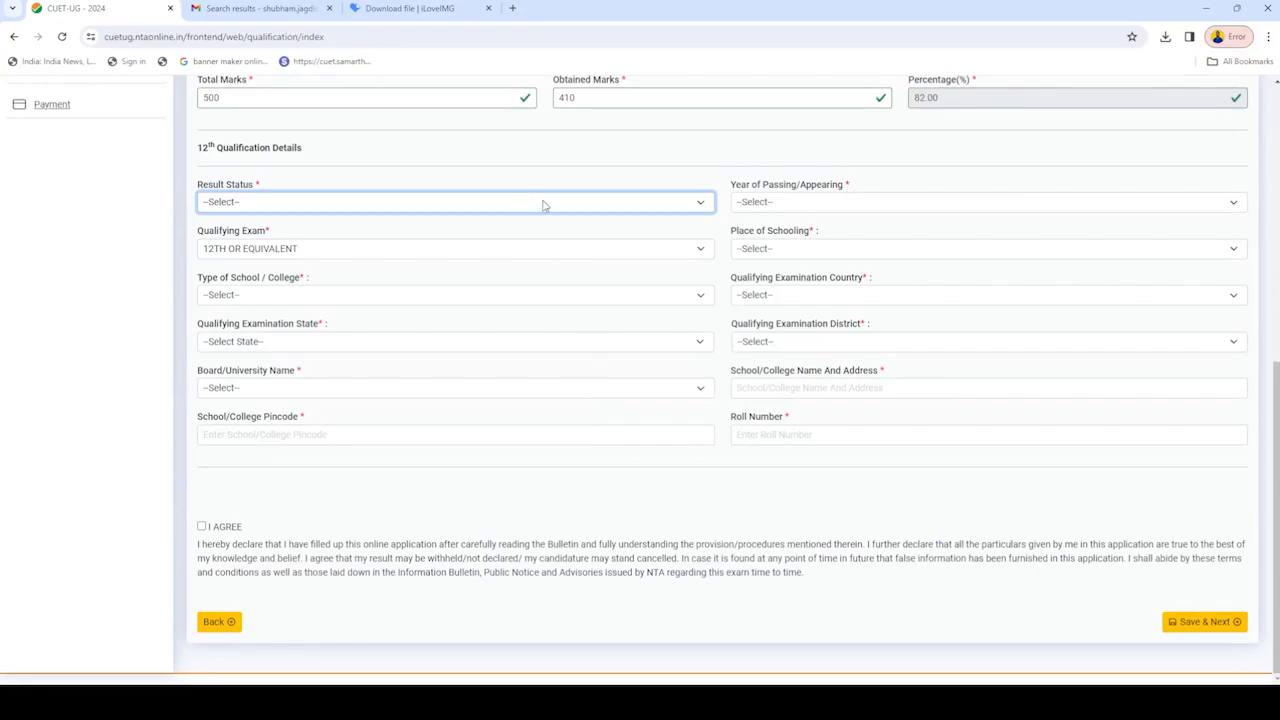
pyautogui.click(253, 240)
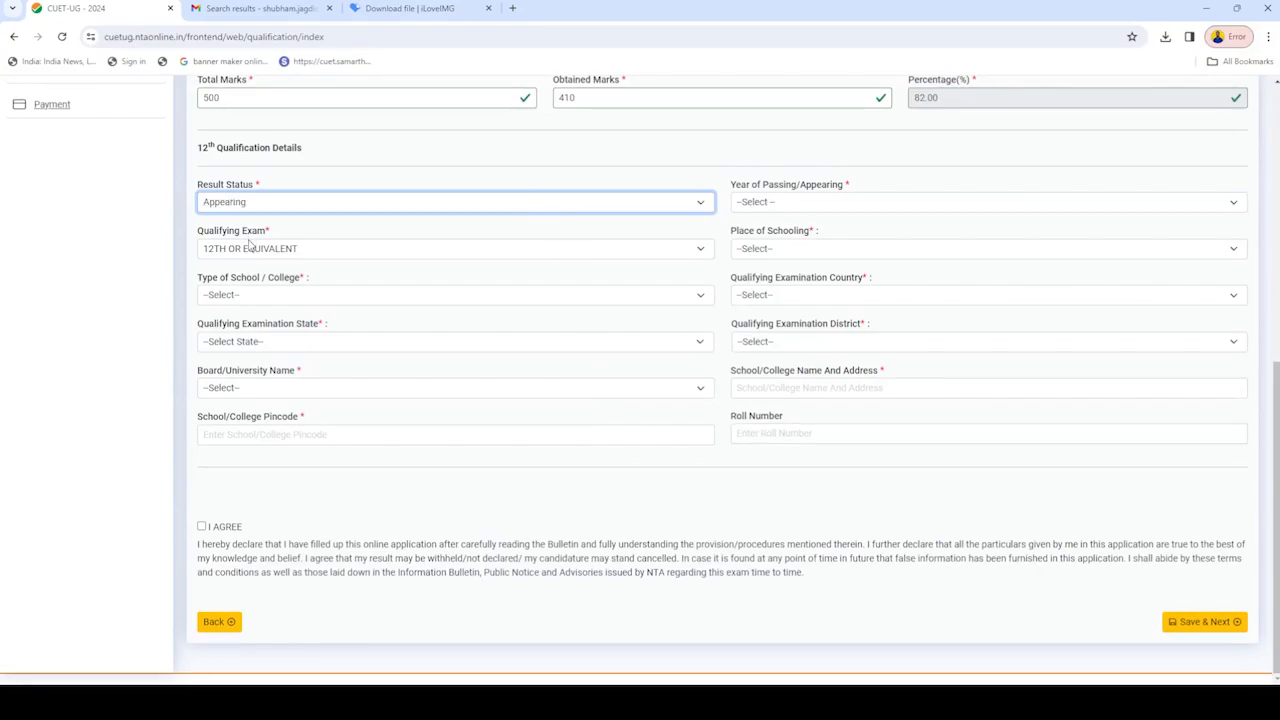
pyautogui.click(829, 202)
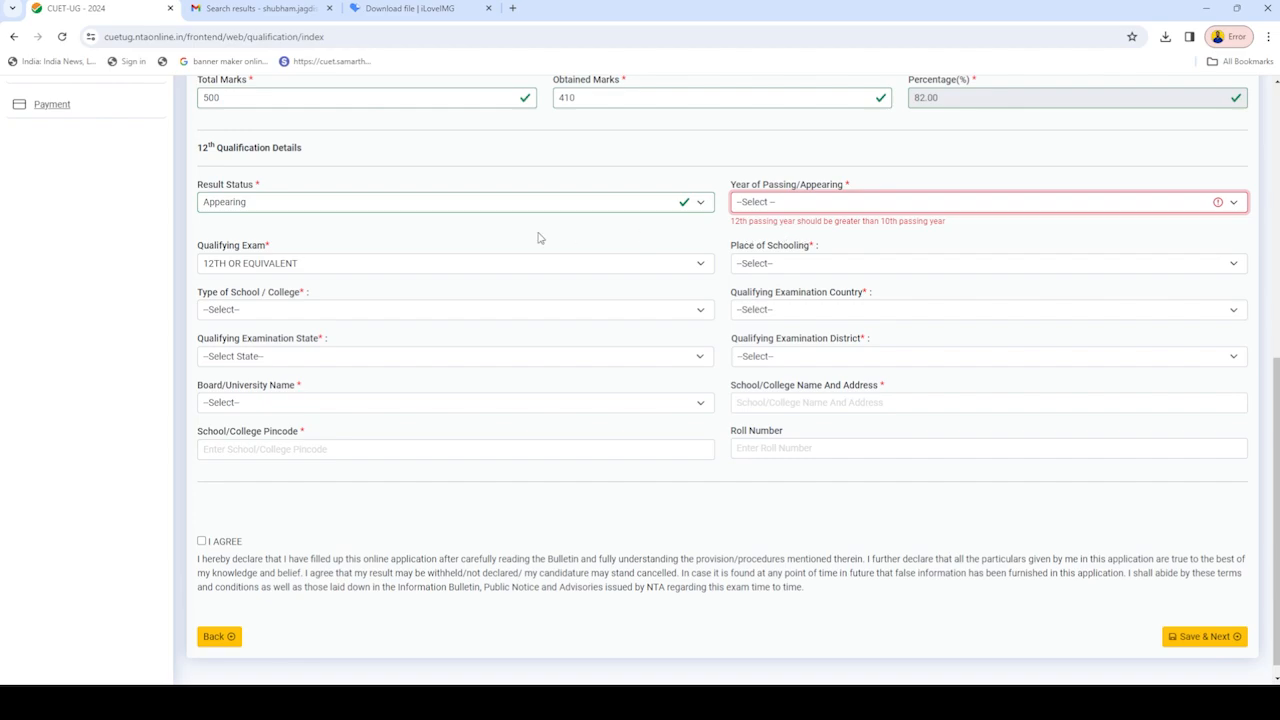
pyautogui.click(585, 204)
pyautogui.click(307, 233)
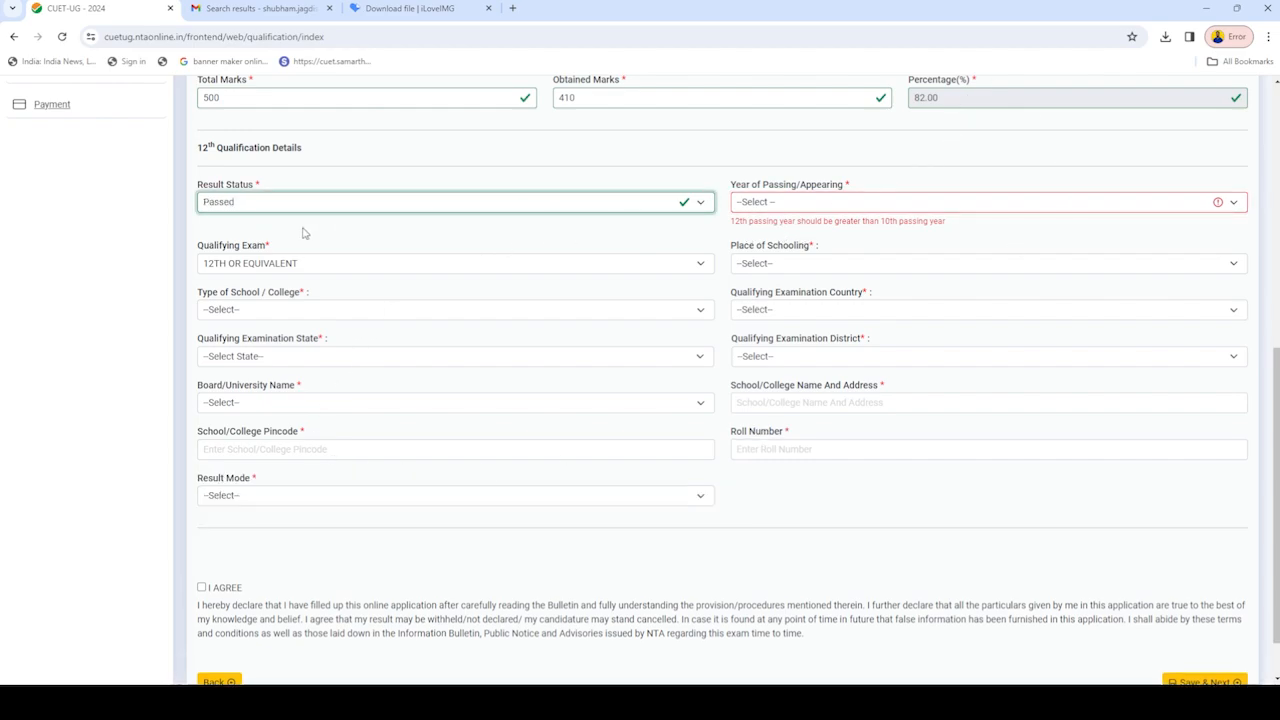
pyautogui.click(815, 206)
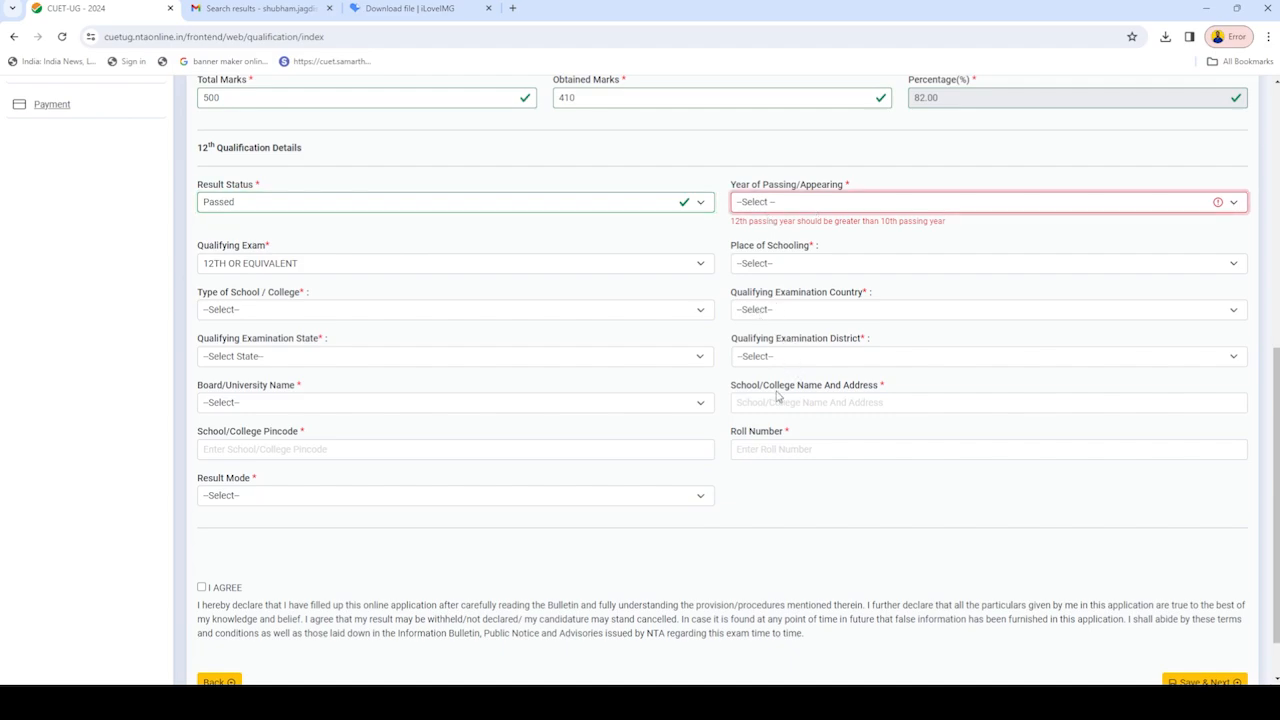
pyautogui.click(760, 268)
# Step: Set the 12th schooling to Urban, Private Unaided, in INDIA, UTTAR PRADESH, district Lucknow
pyautogui.click(812, 250)
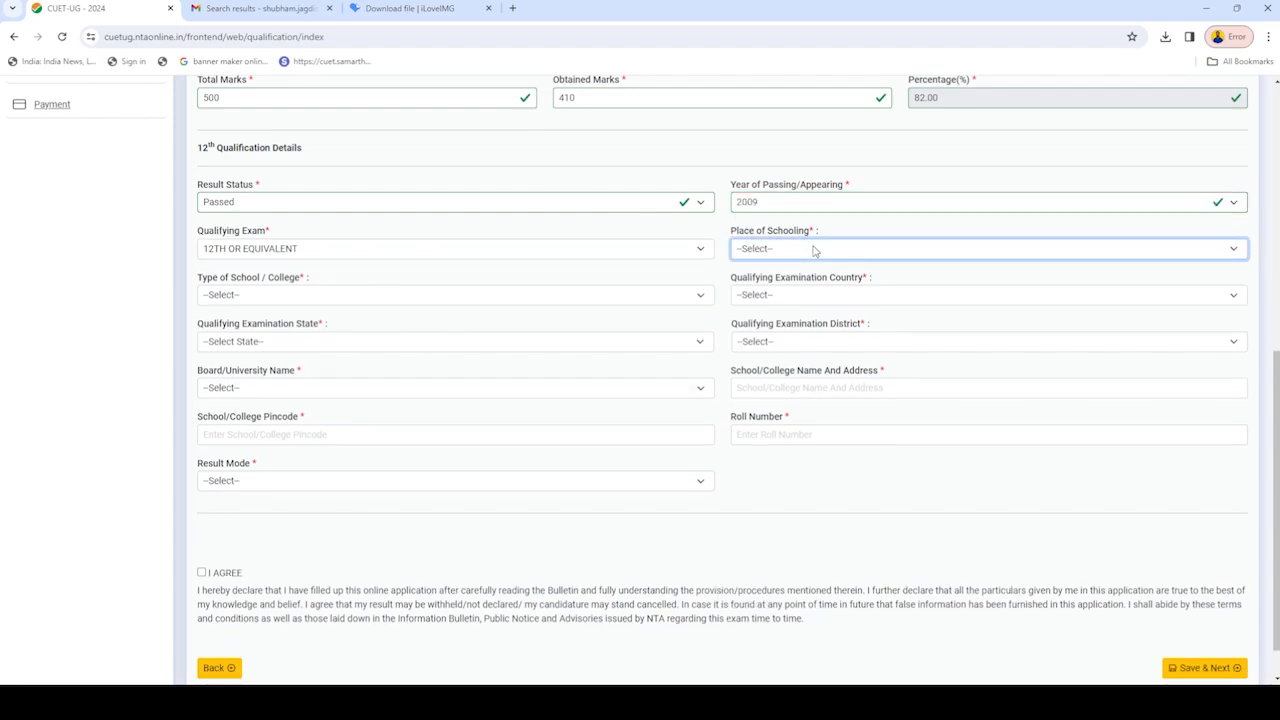
pyautogui.click(769, 289)
pyautogui.click(380, 295)
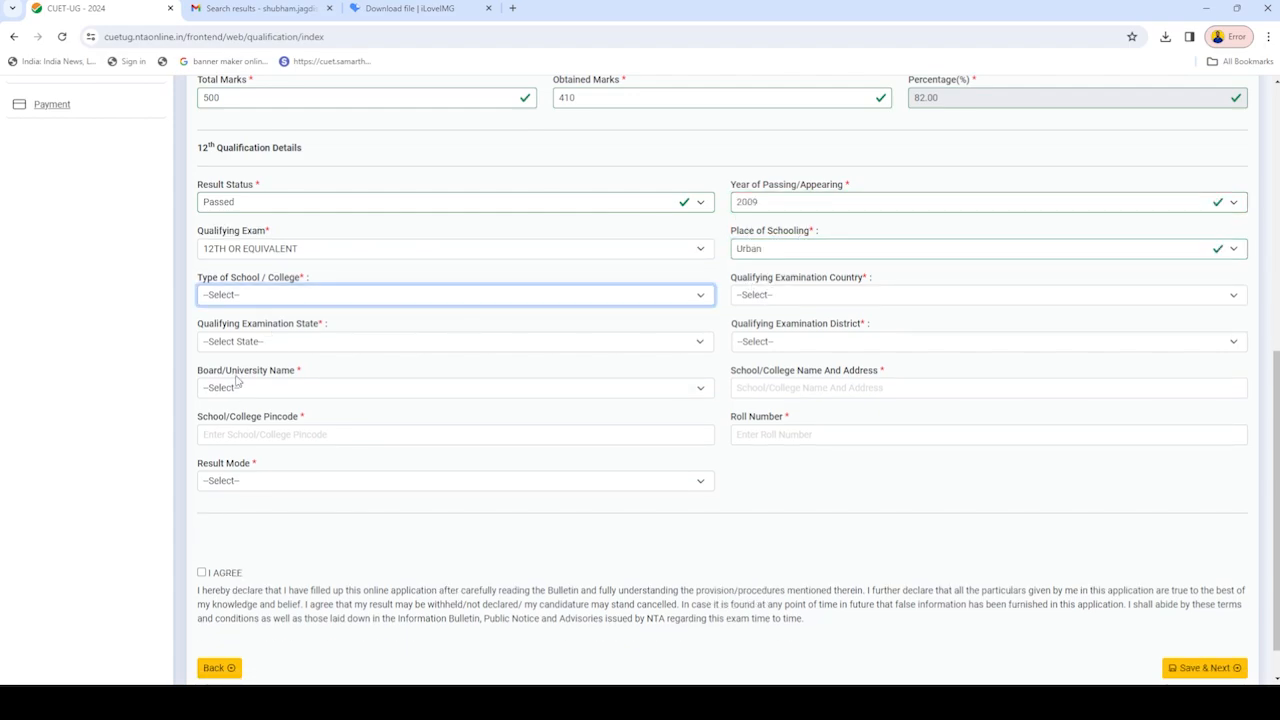
pyautogui.click(245, 396)
pyautogui.click(800, 295)
pyautogui.click(765, 327)
pyautogui.click(300, 342)
pyautogui.click(267, 562)
pyautogui.click(855, 346)
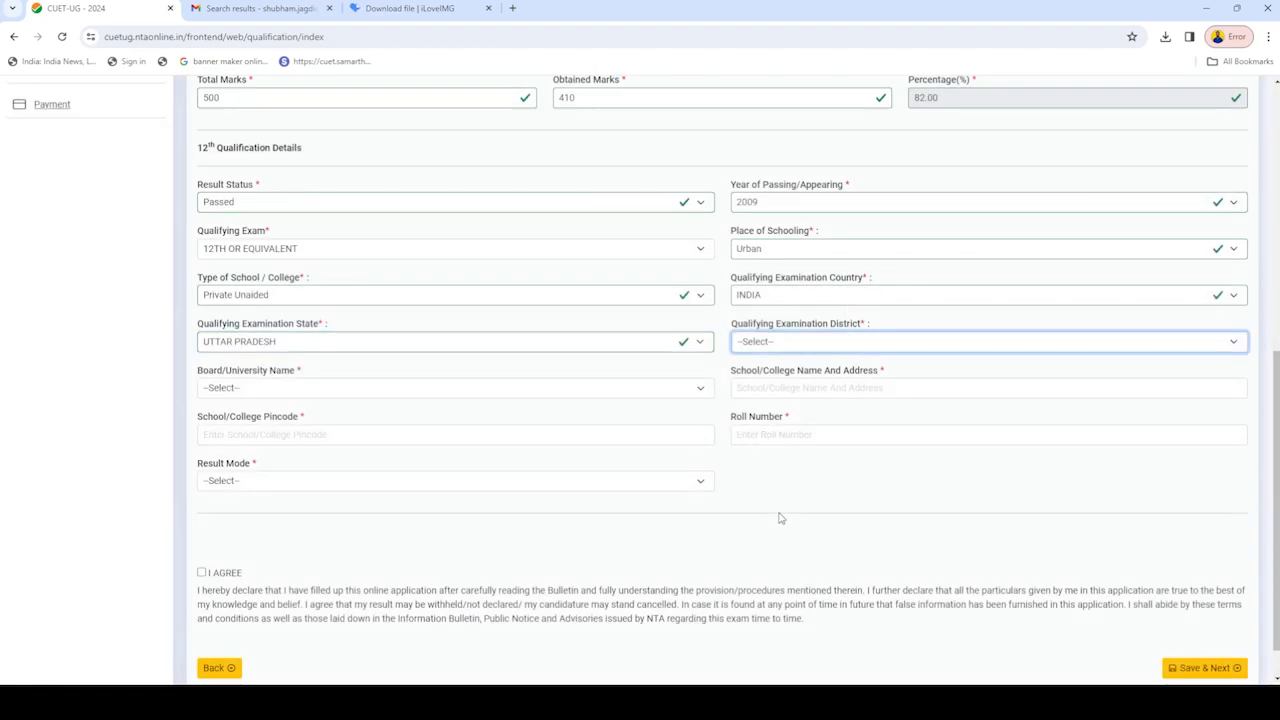
pyautogui.click(769, 542)
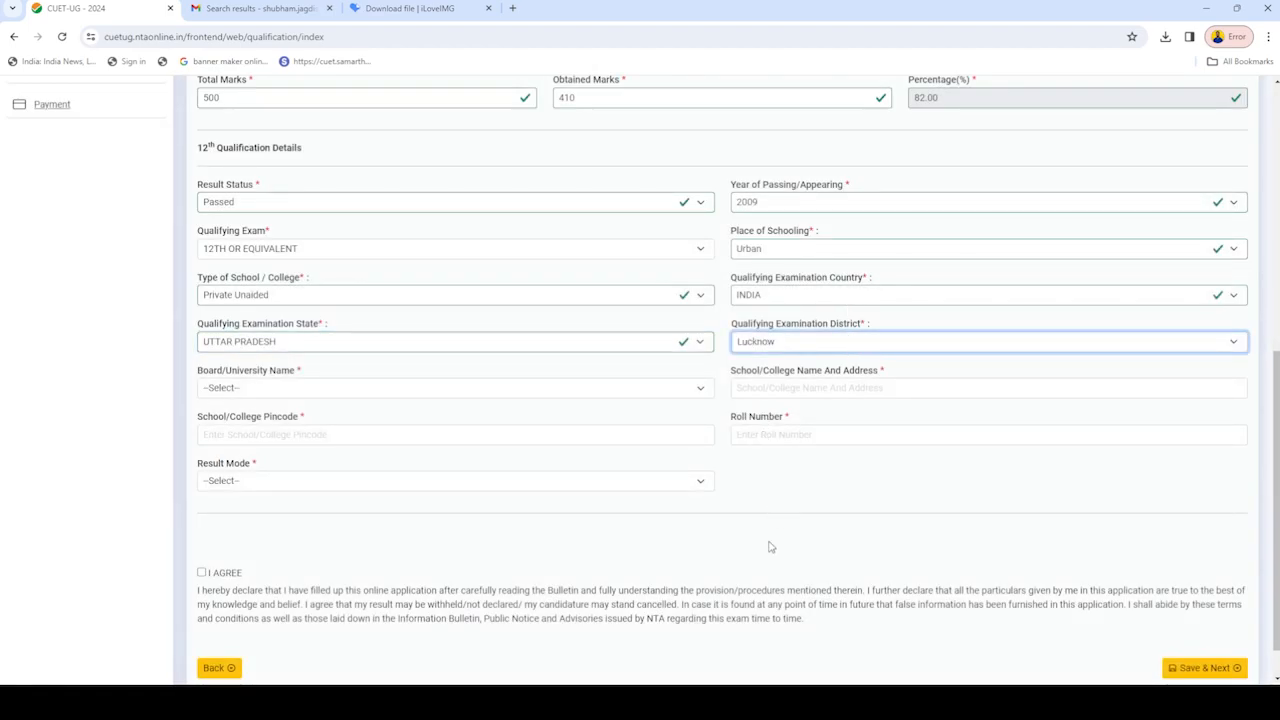
pyautogui.click(470, 392)
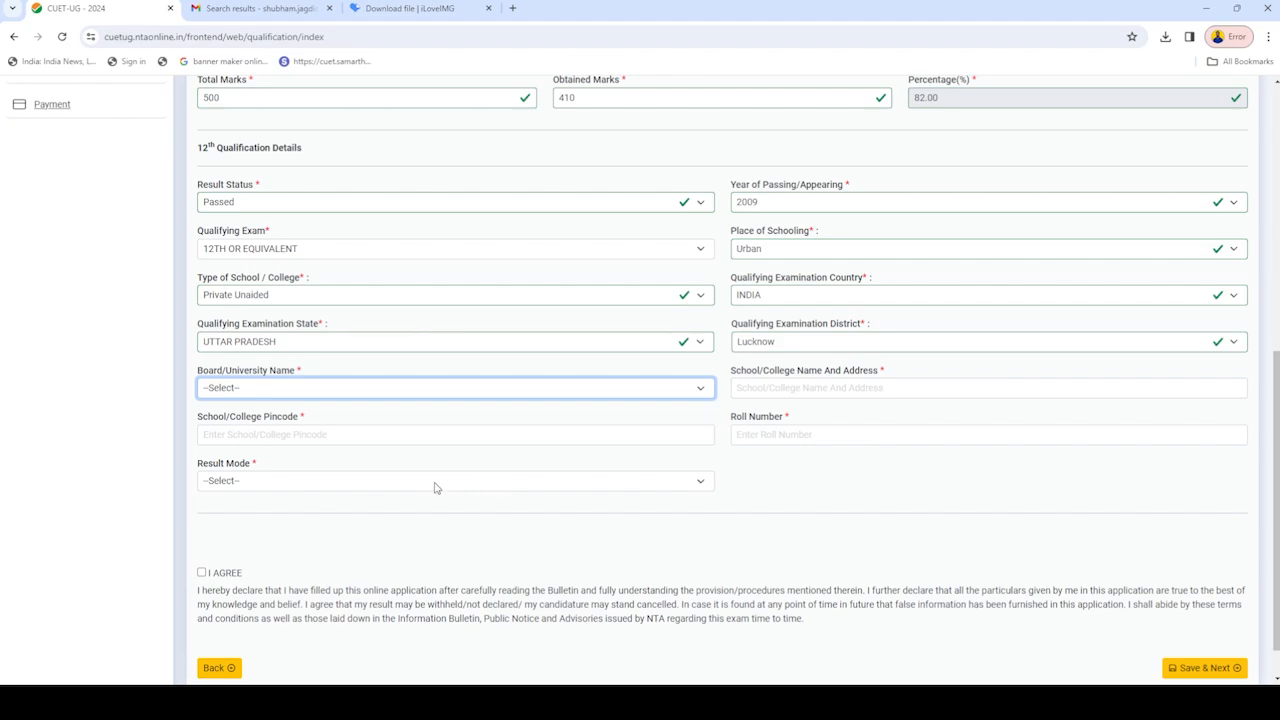
# Step: Choose CBSE as the 12th board and enter 'Lucknow Public School', pincode 226012, and the roll number
pyautogui.click(349, 438)
pyautogui.click(856, 392)
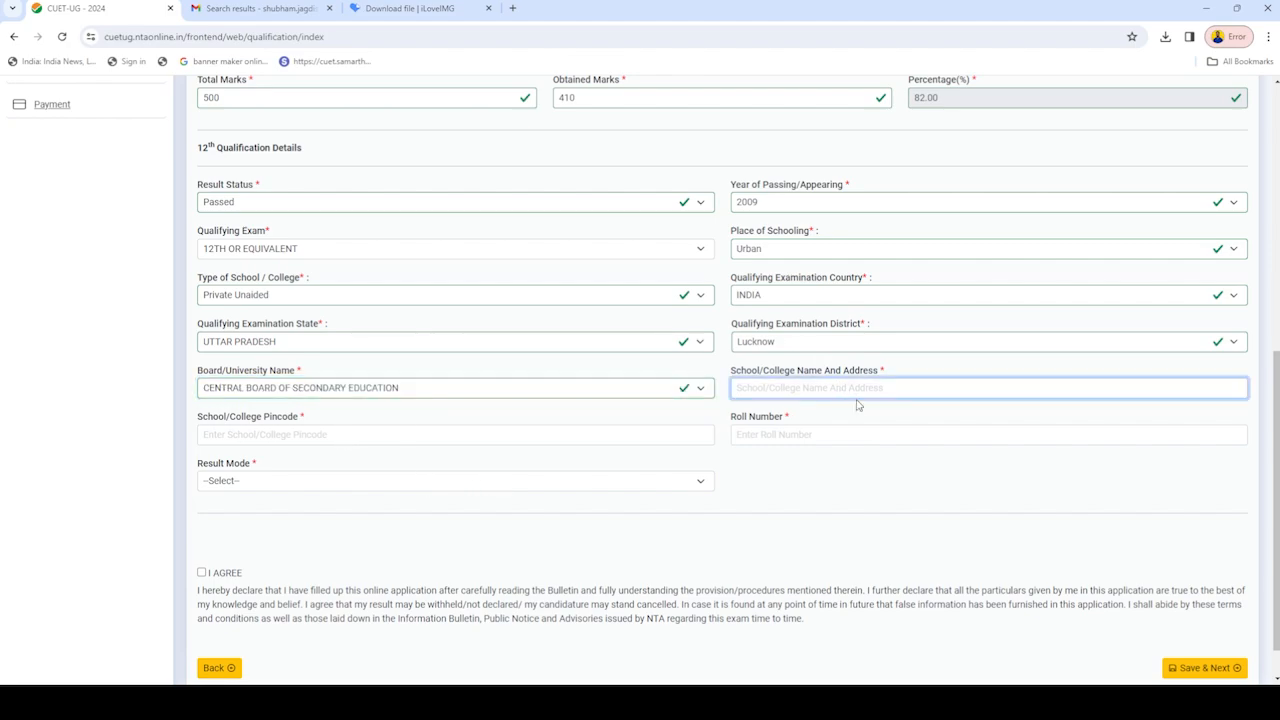
pyautogui.write('Lucknow PublicSchool')
pyautogui.click(803, 388)
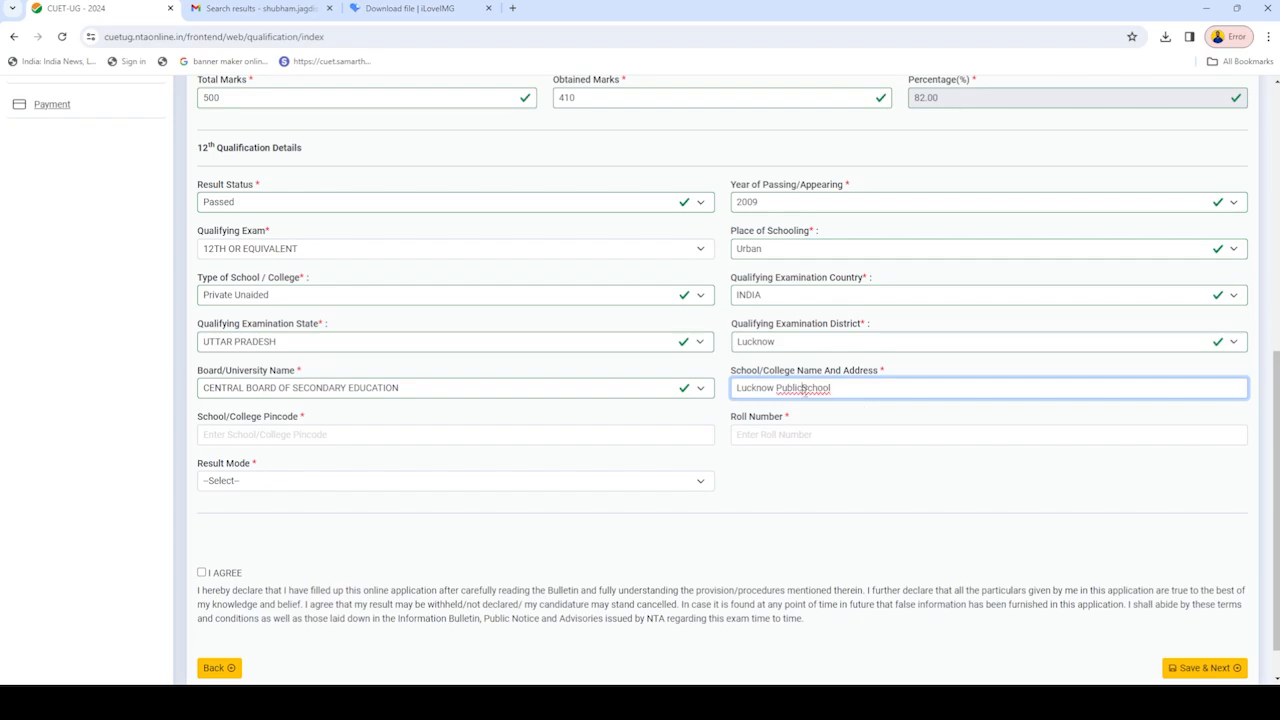
pyautogui.click(510, 440)
pyautogui.write('226012')
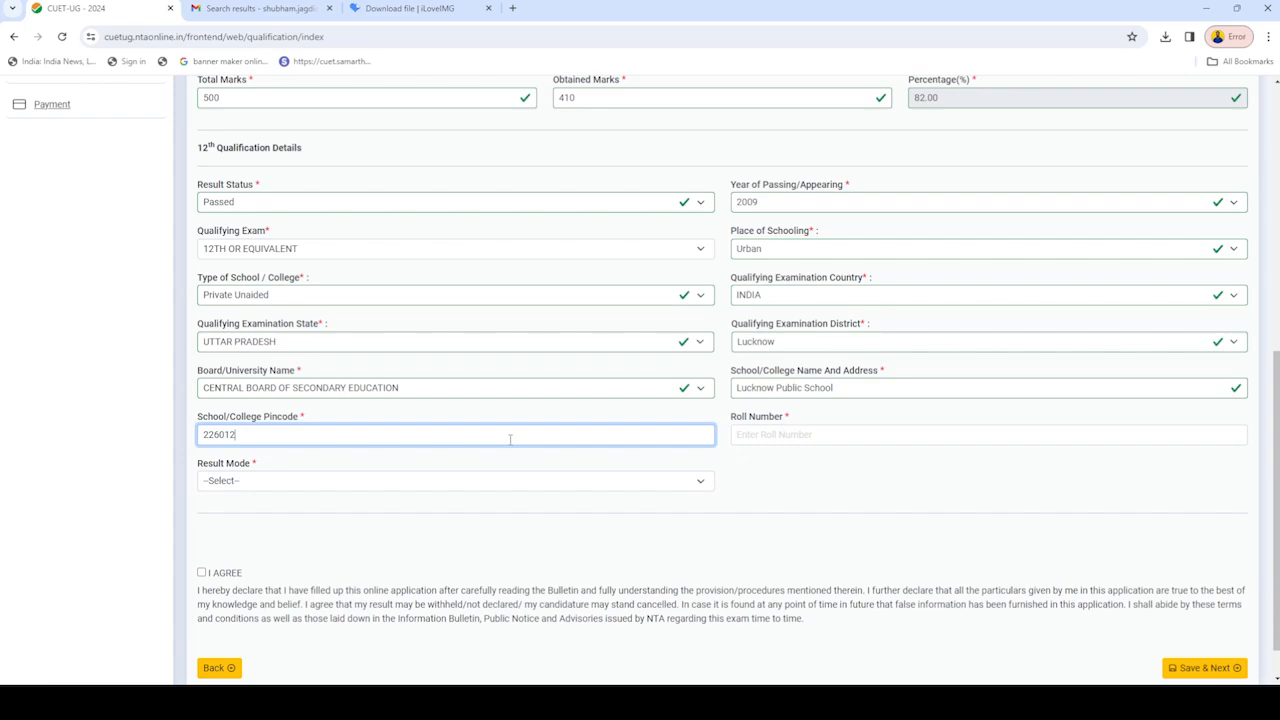
pyautogui.click(809, 434)
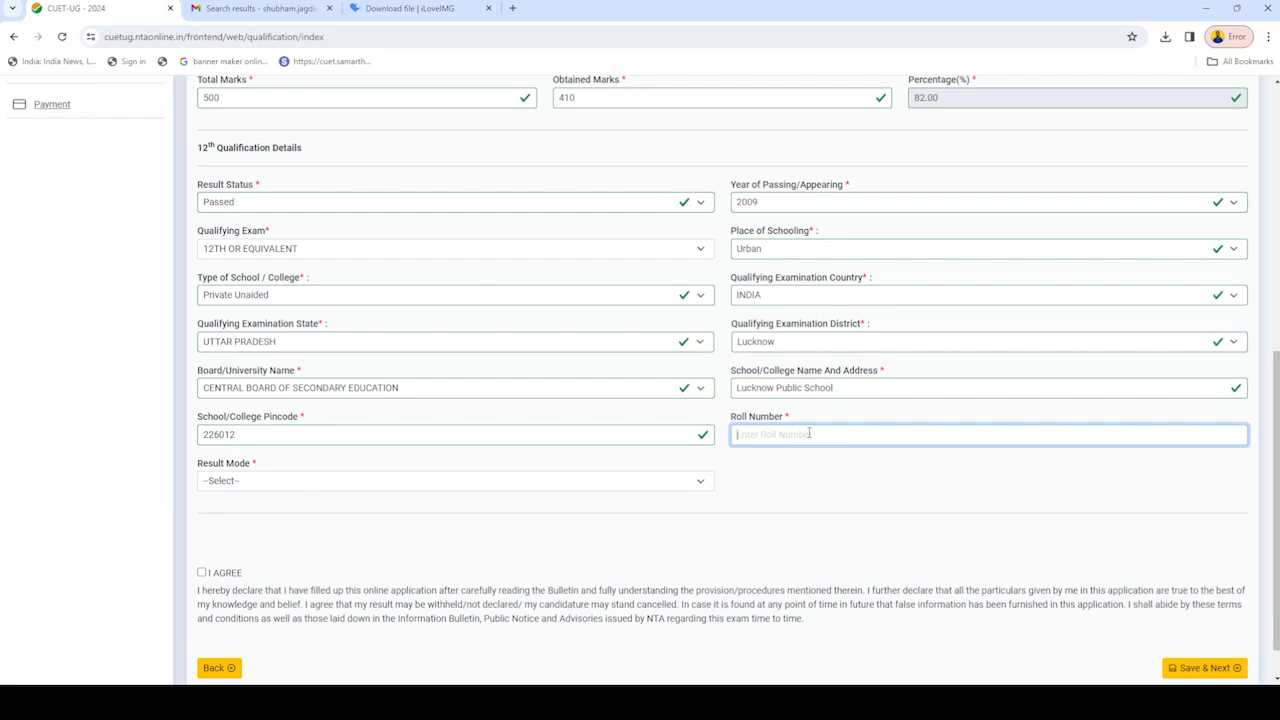
# Step: Enter 12th marks as Percentage, 401 out of 500, accept the declaration, and save
pyautogui.click(598, 488)
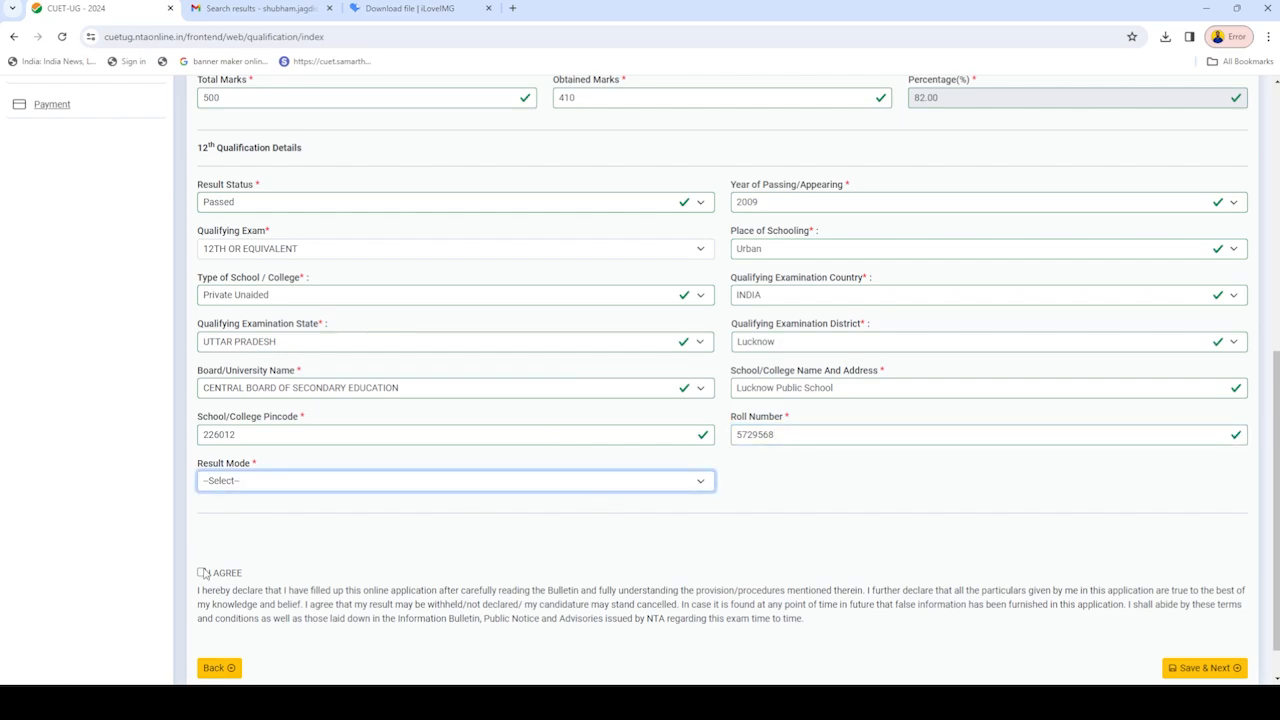
pyautogui.click(240, 517)
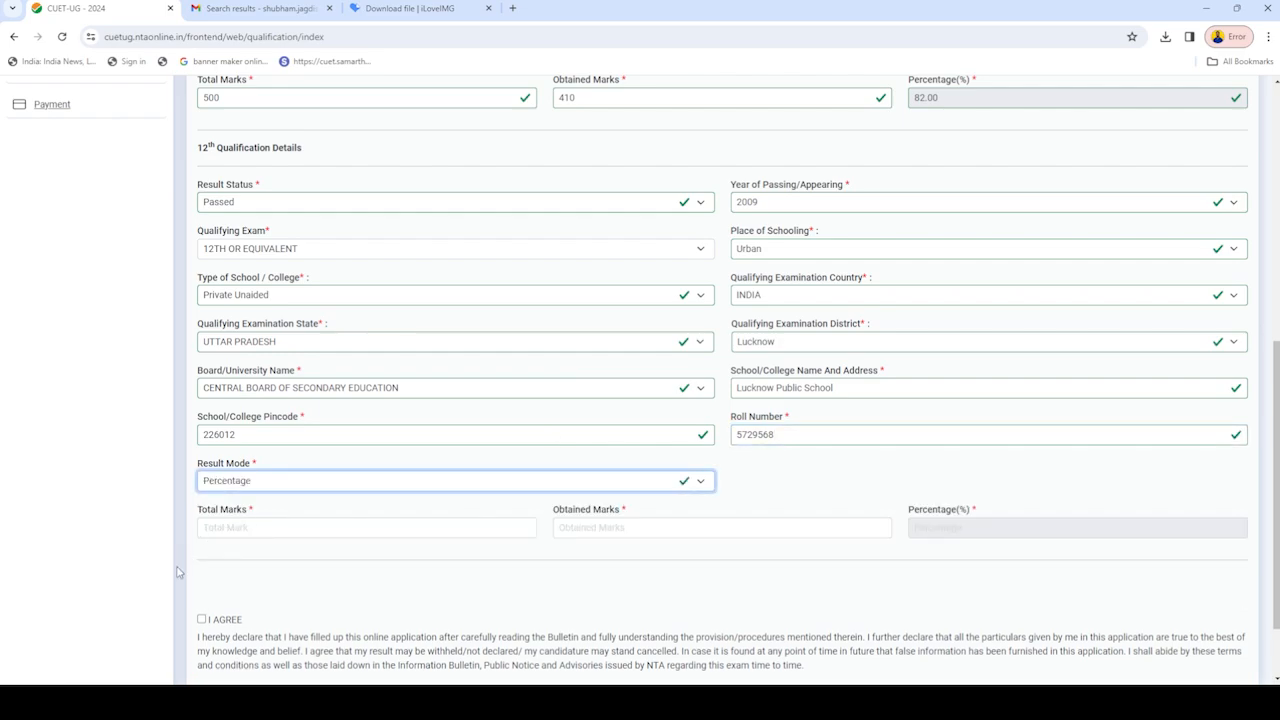
pyautogui.click(605, 527)
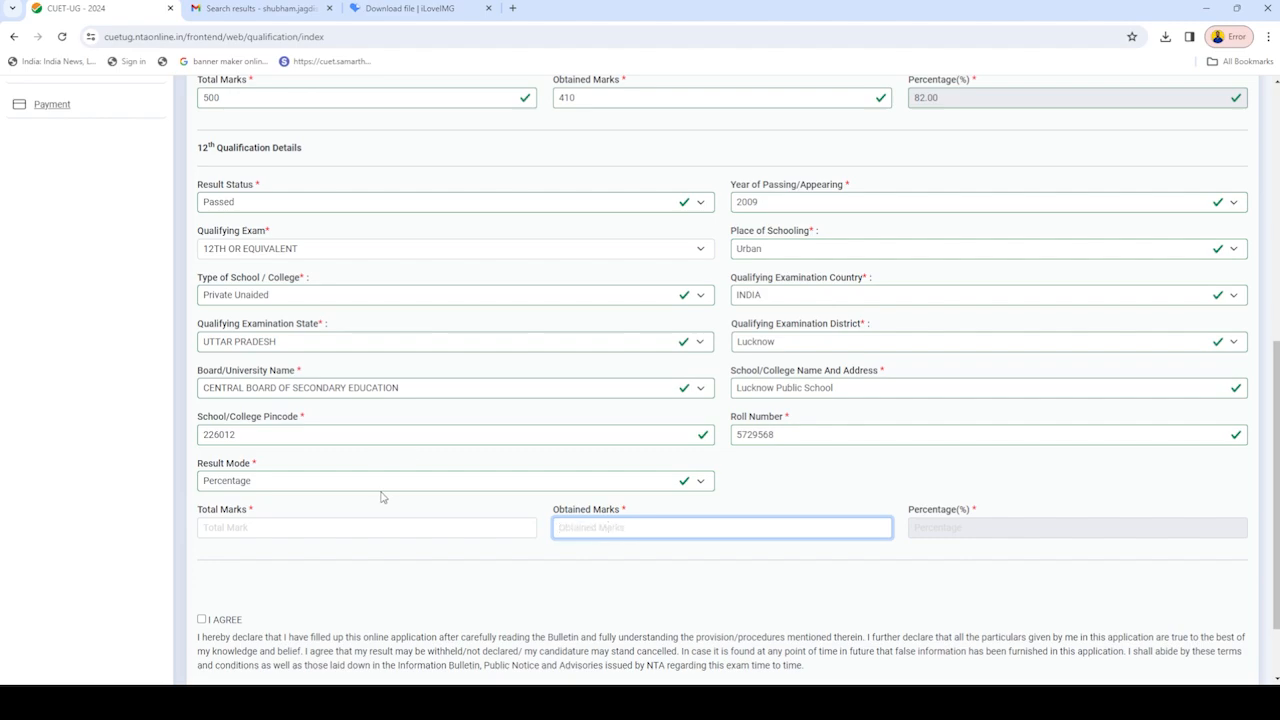
pyautogui.click(392, 527)
pyautogui.write('500')
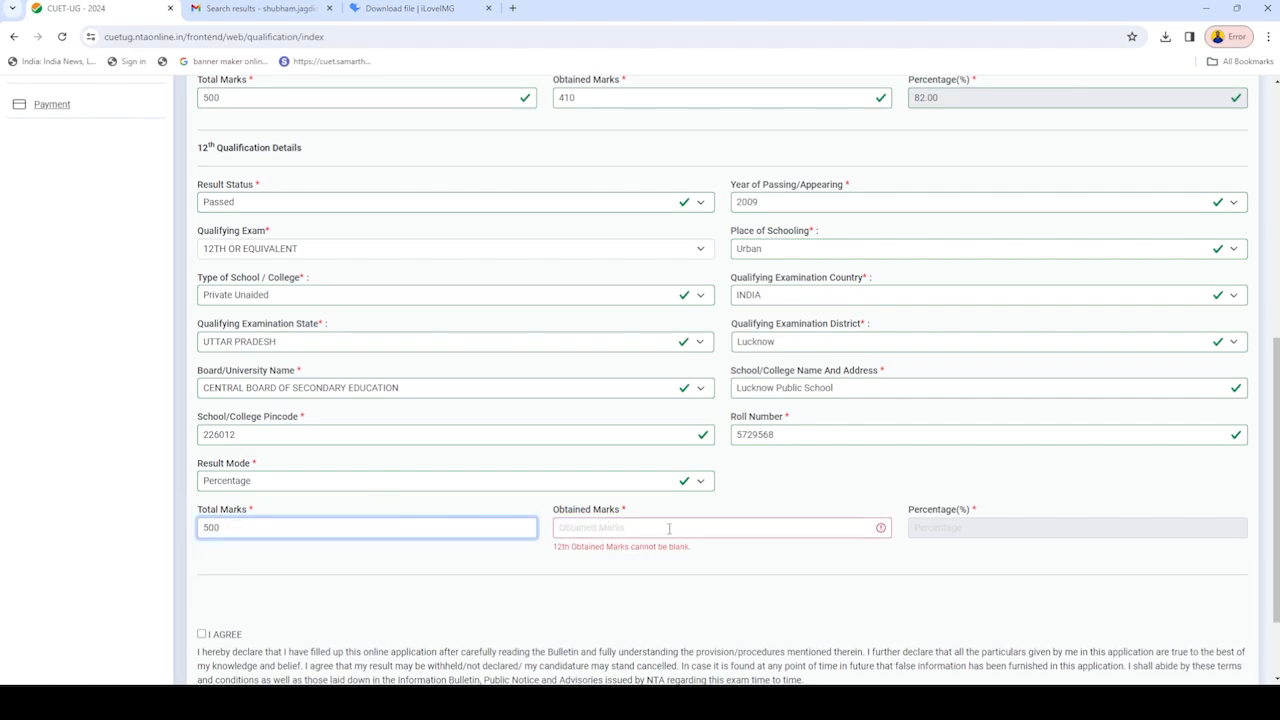
pyautogui.click(662, 528)
pyautogui.write('401')
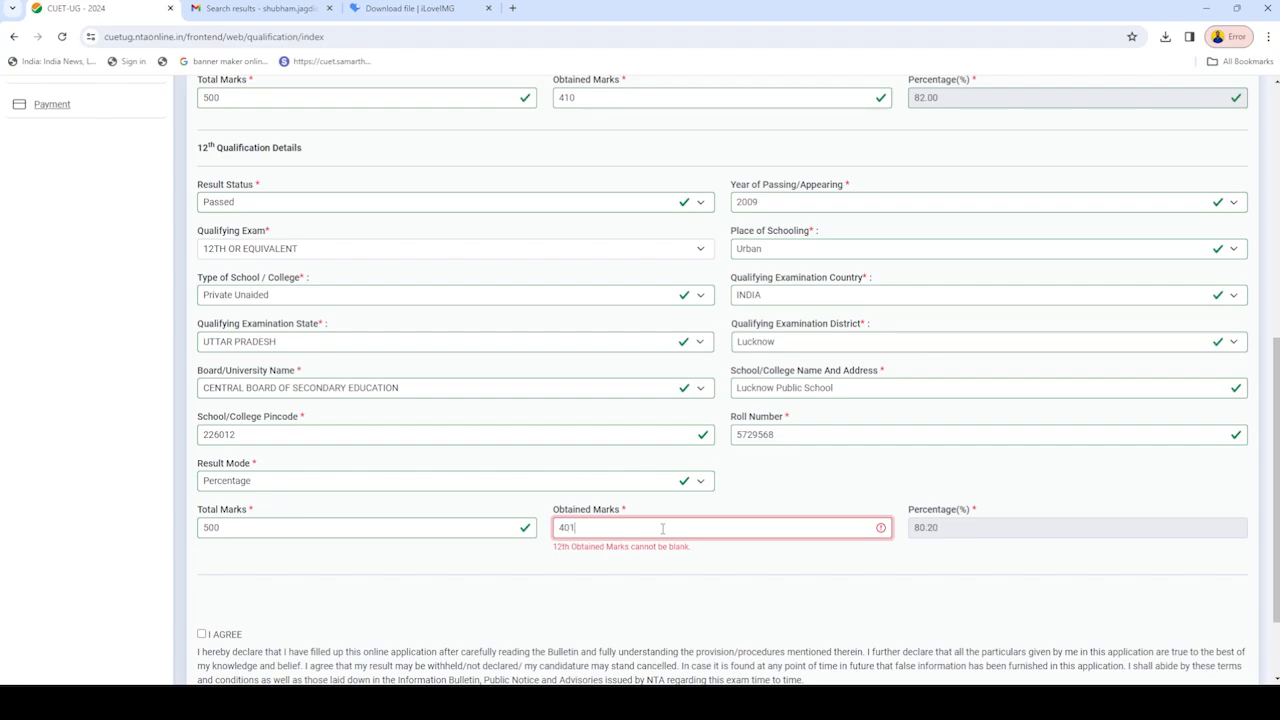
pyautogui.click(779, 553)
pyautogui.scroll(-2, 600, 409)
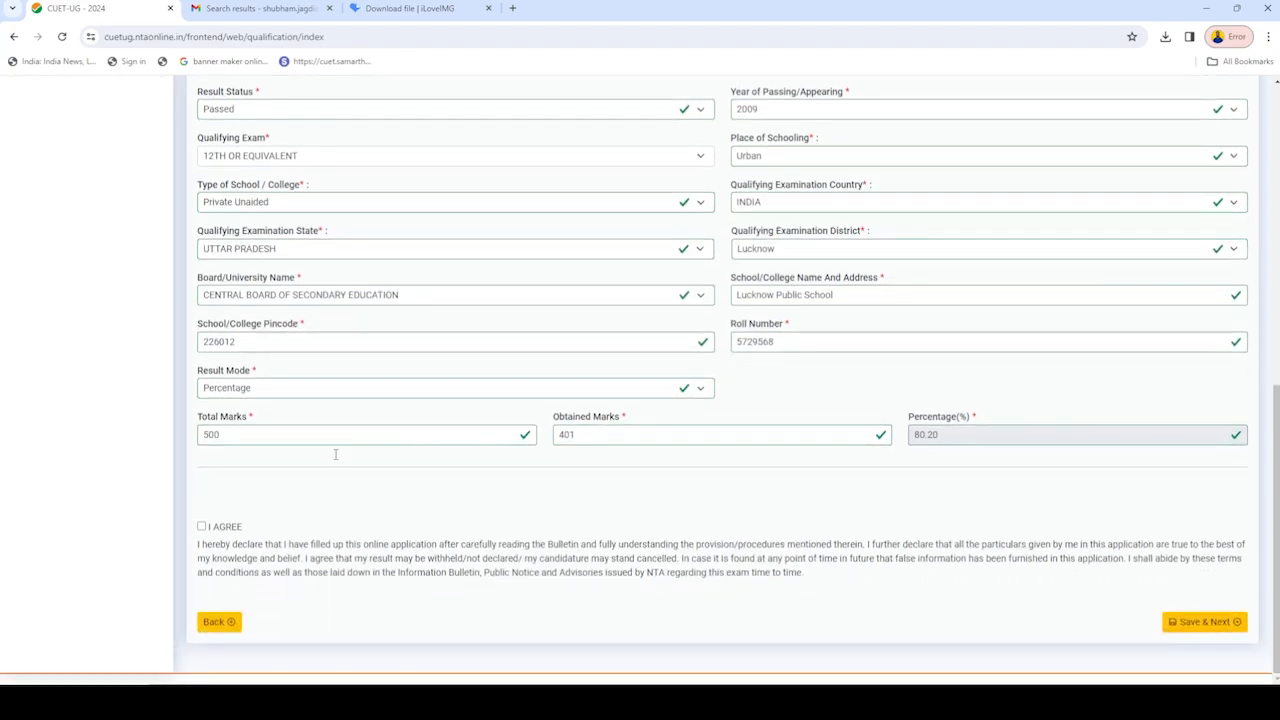
pyautogui.click(202, 527)
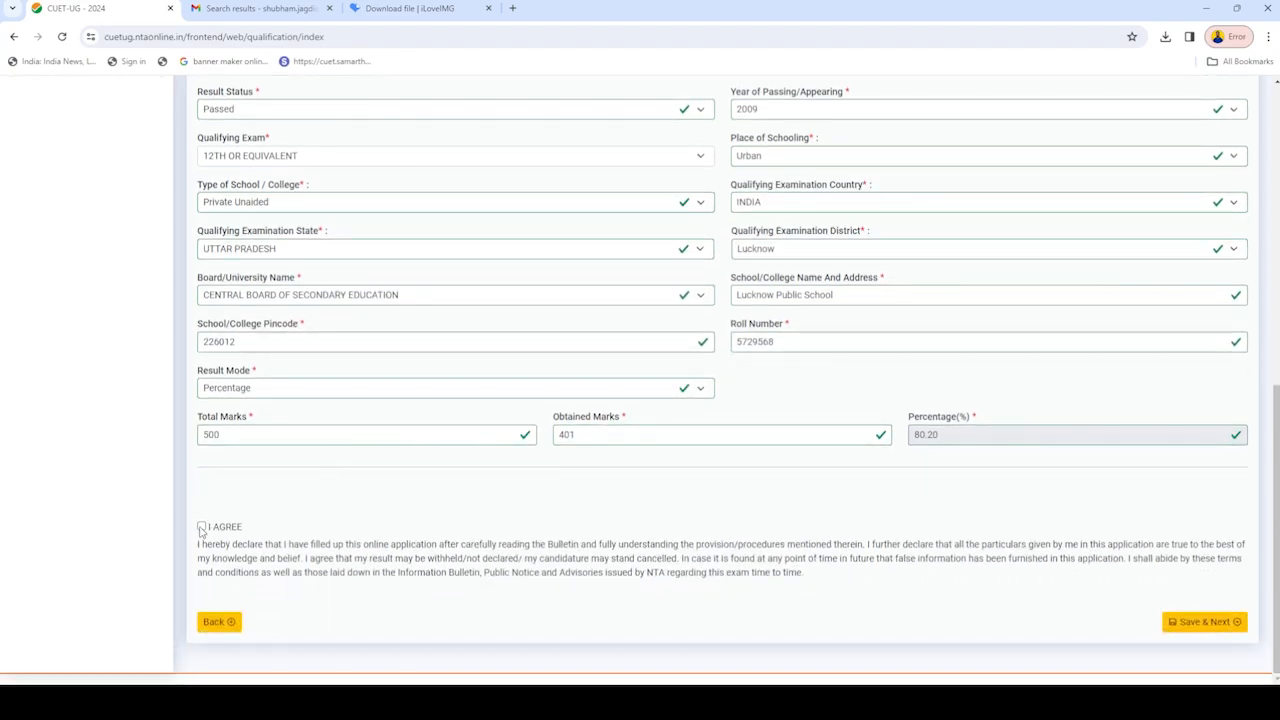
pyautogui.click(1210, 621)
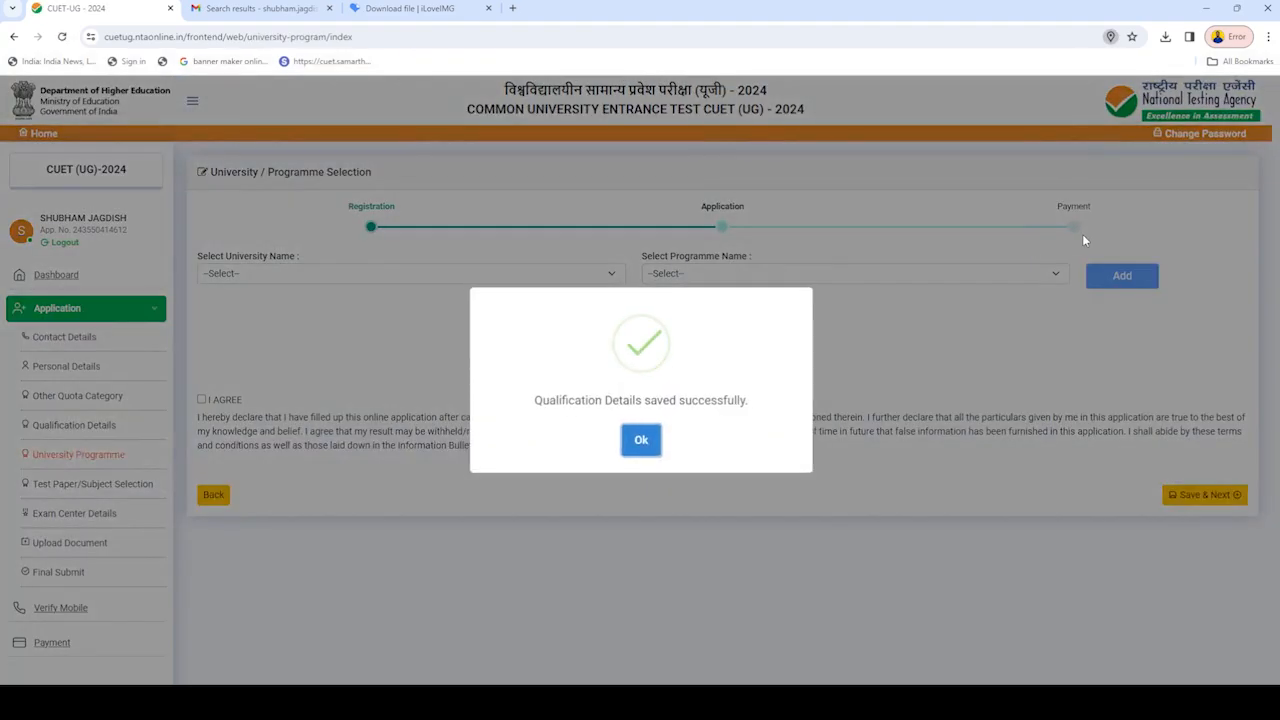
# Step: Close the saved confirmation and add UNIVERSITY OF DELHI's B. Com. (Hons.) to the programme list
pyautogui.click(357, 341)
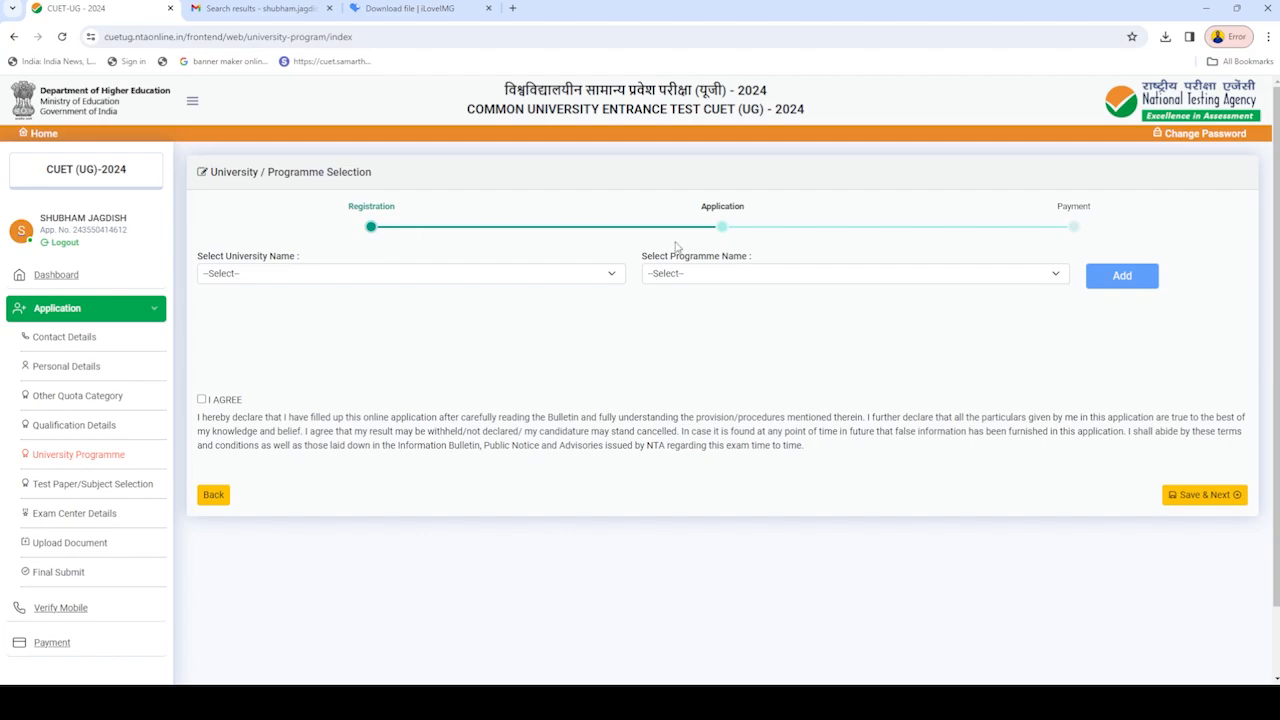
pyautogui.click(399, 271)
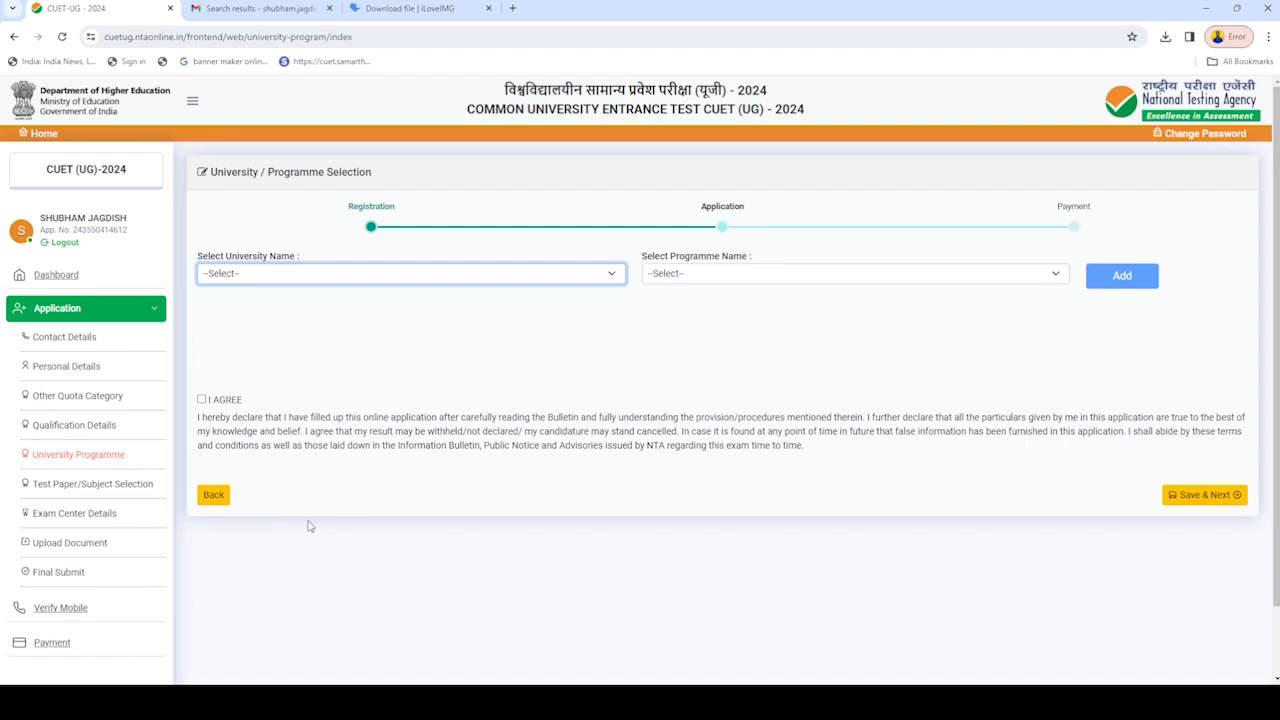
pyautogui.click(291, 412)
pyautogui.click(753, 280)
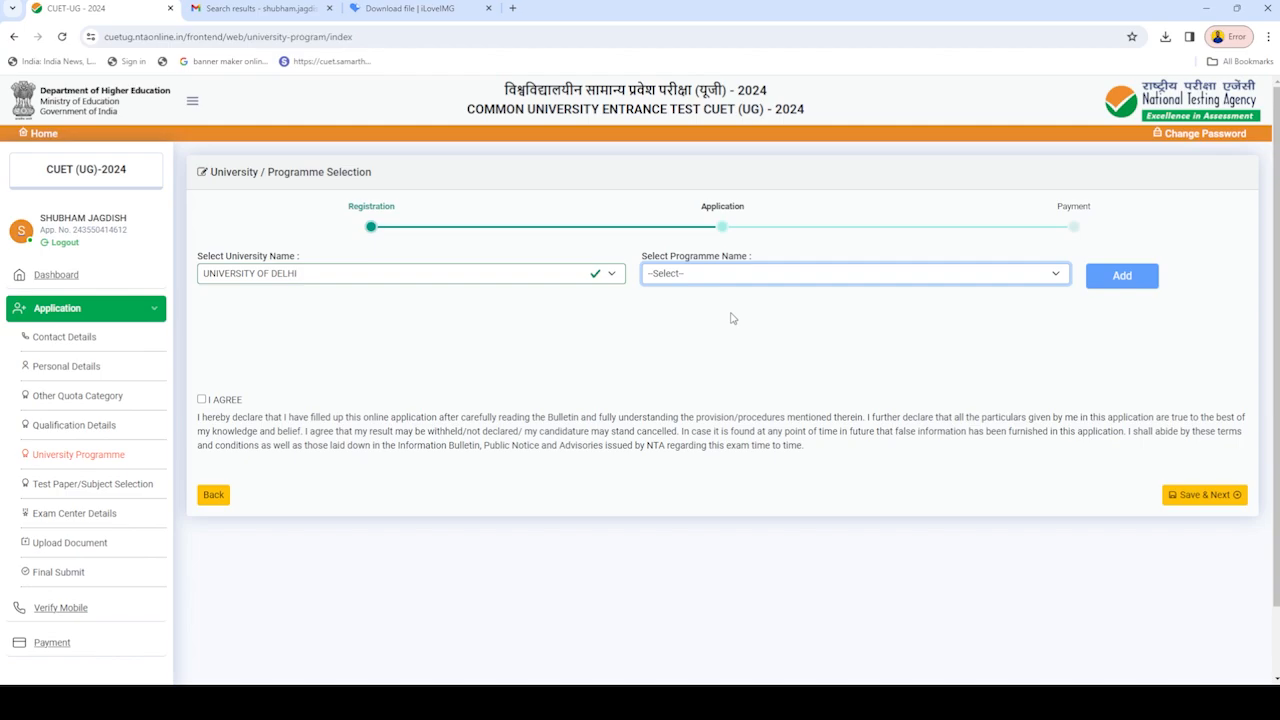
pyautogui.click(731, 318)
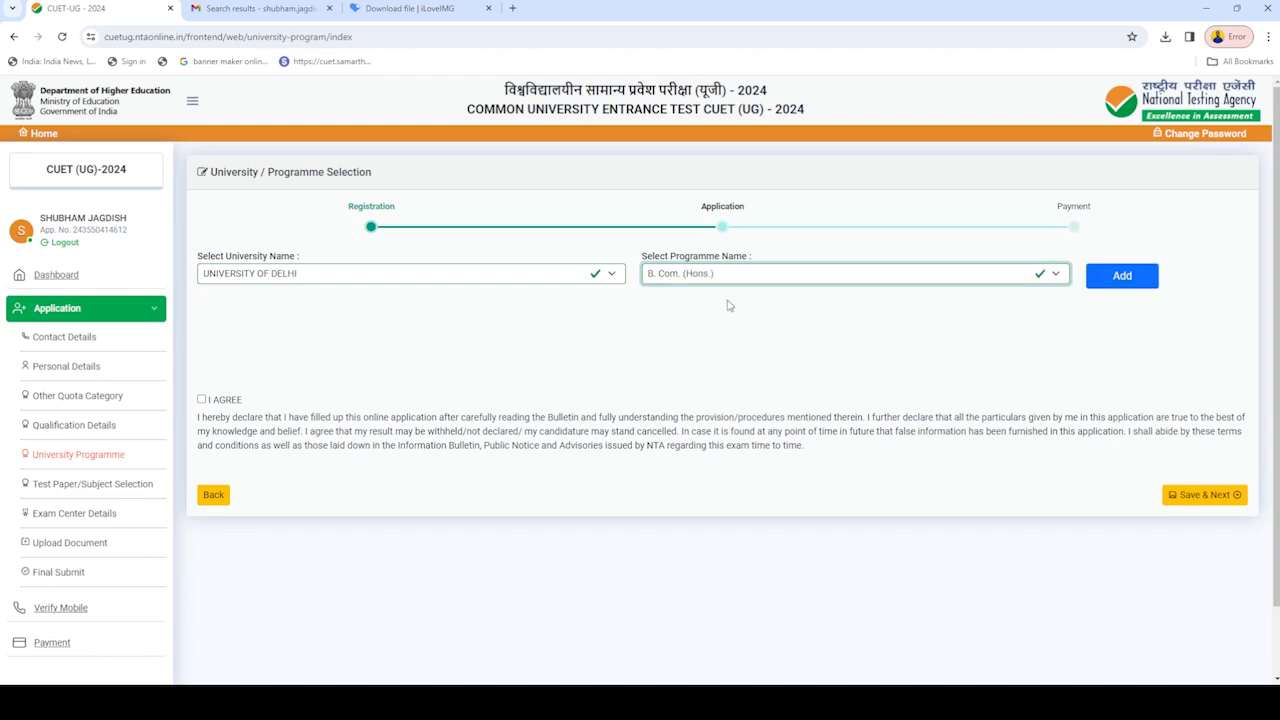
pyautogui.click(1135, 278)
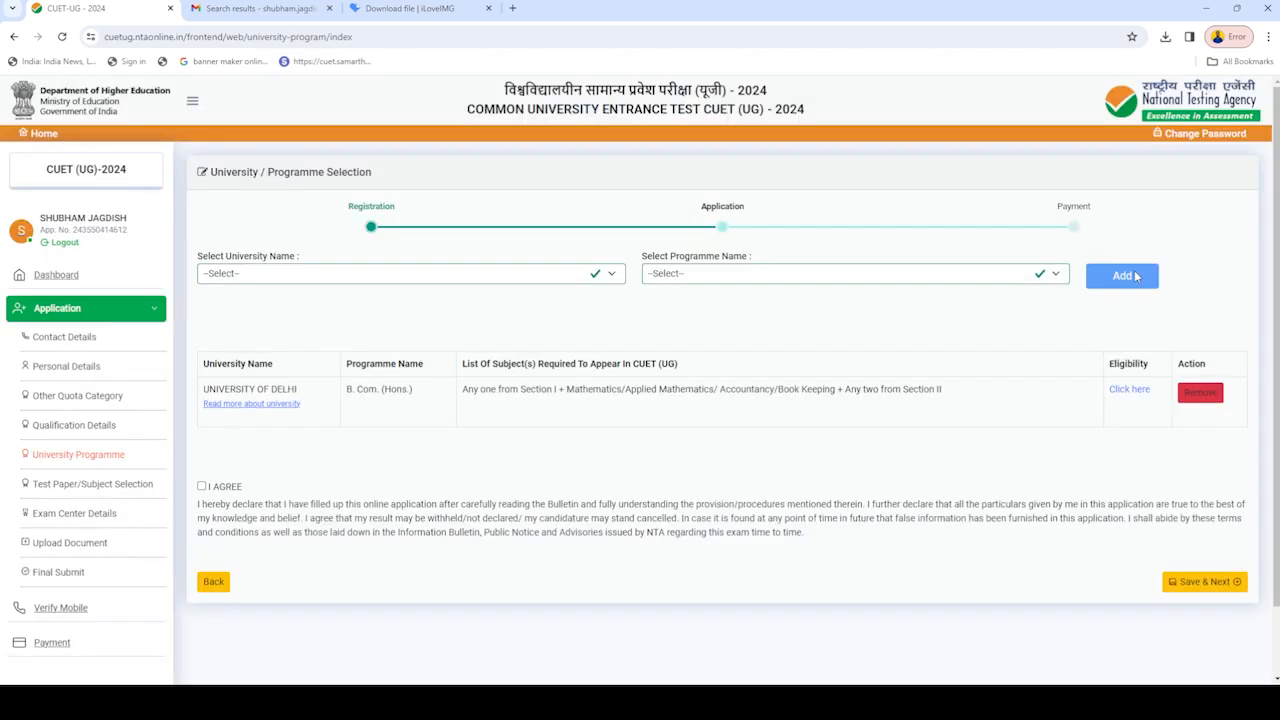
# Step: Add UNIVERSITY OF DELHI's B. Com. as the next programme choice
pyautogui.click(600, 275)
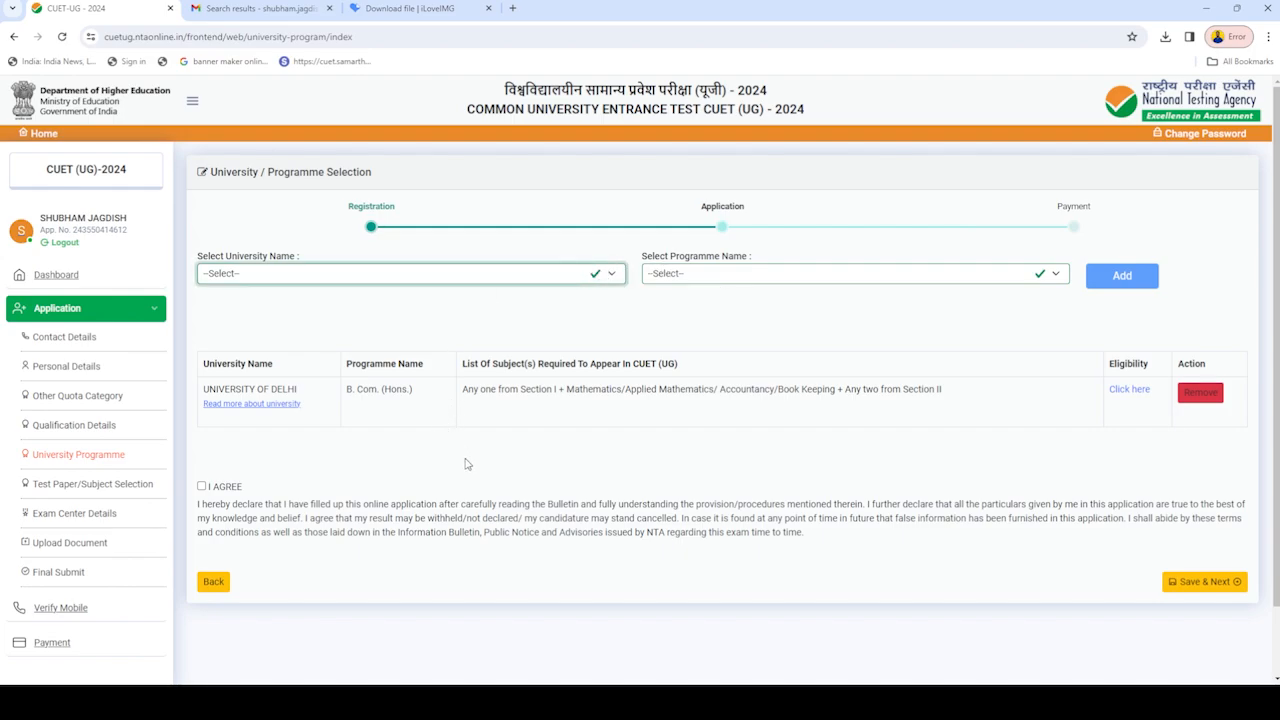
pyautogui.click(305, 417)
pyautogui.click(797, 281)
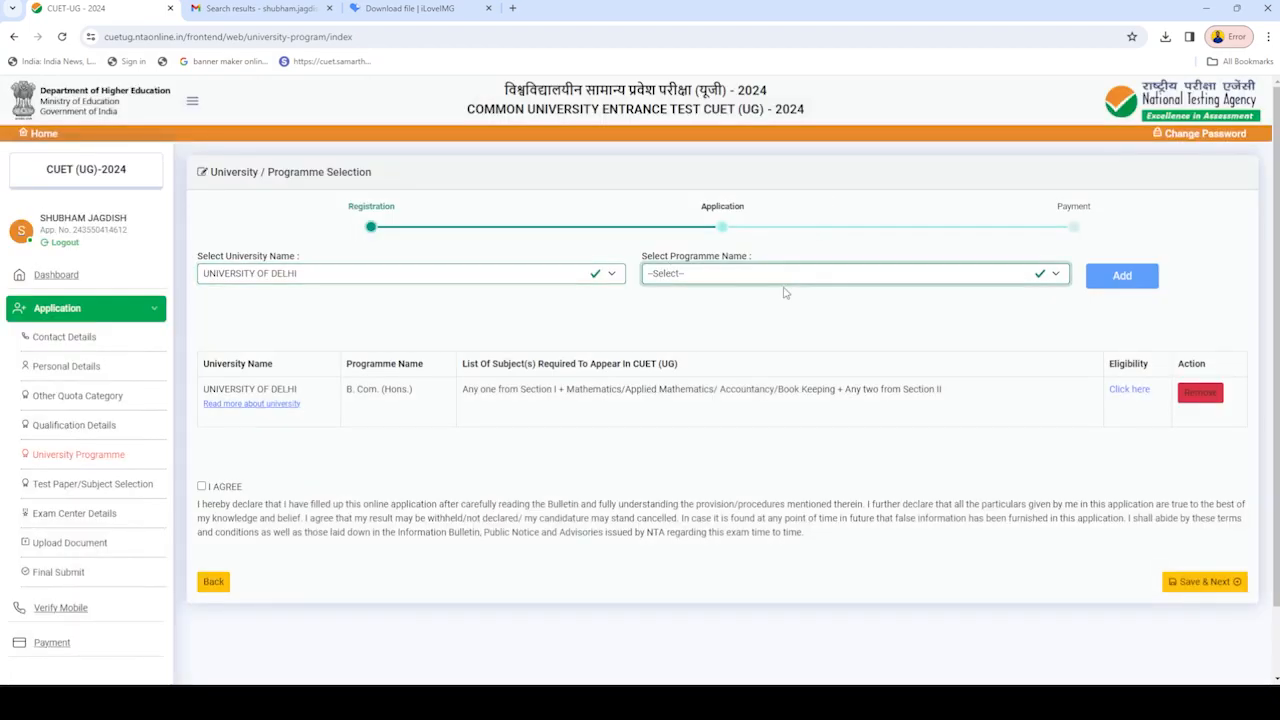
pyautogui.click(685, 313)
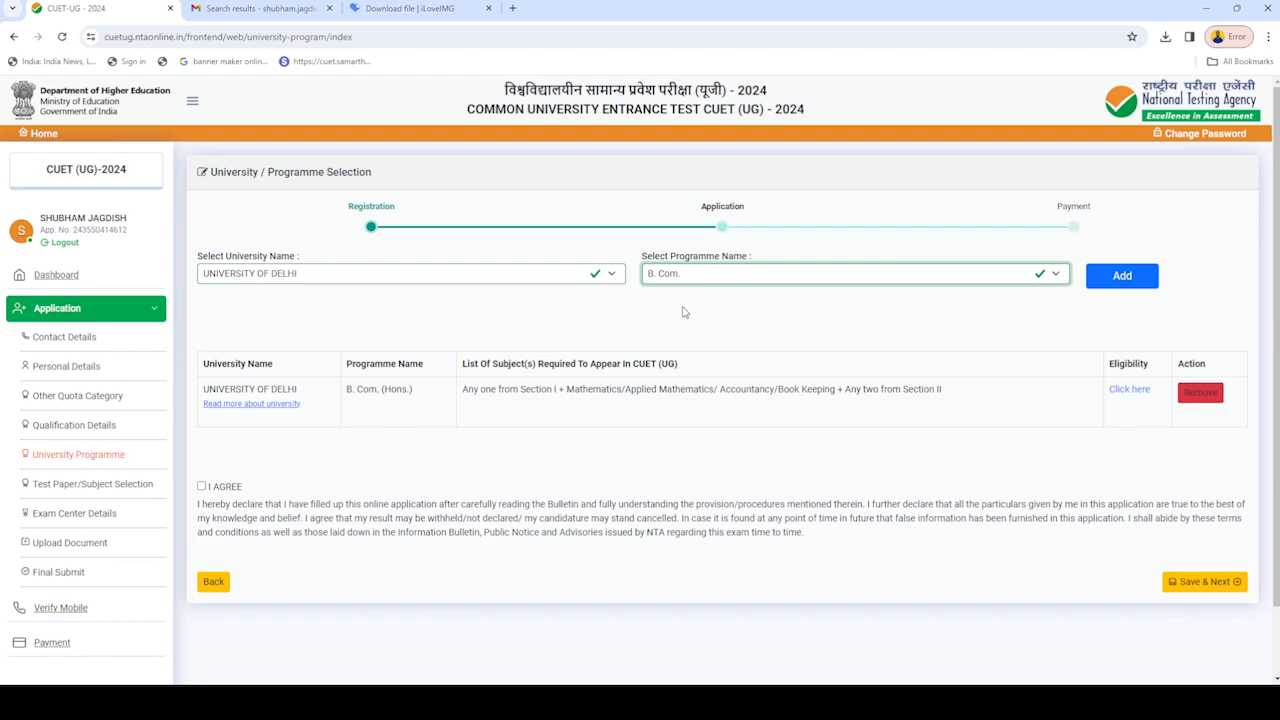
pyautogui.click(1140, 278)
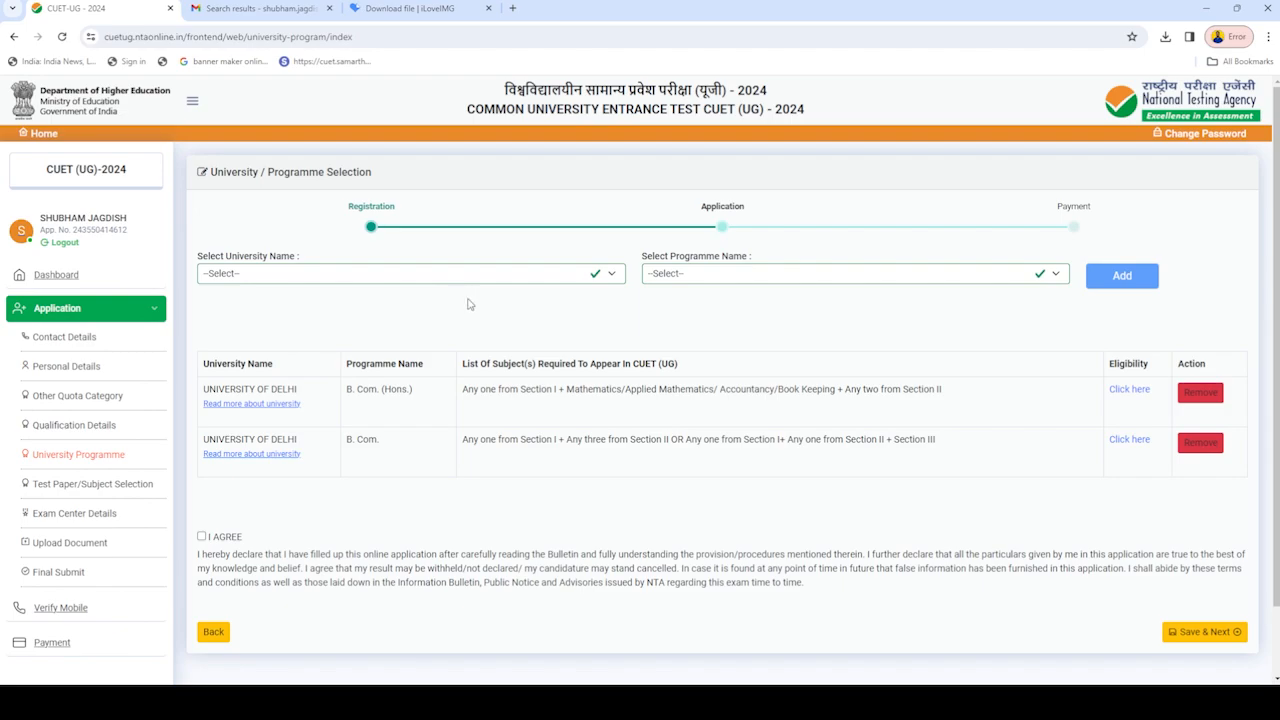
# Step: Add B.Voc. (Software Development) under UNIVERSITY OF DELHI, then remove it again
pyautogui.click(531, 278)
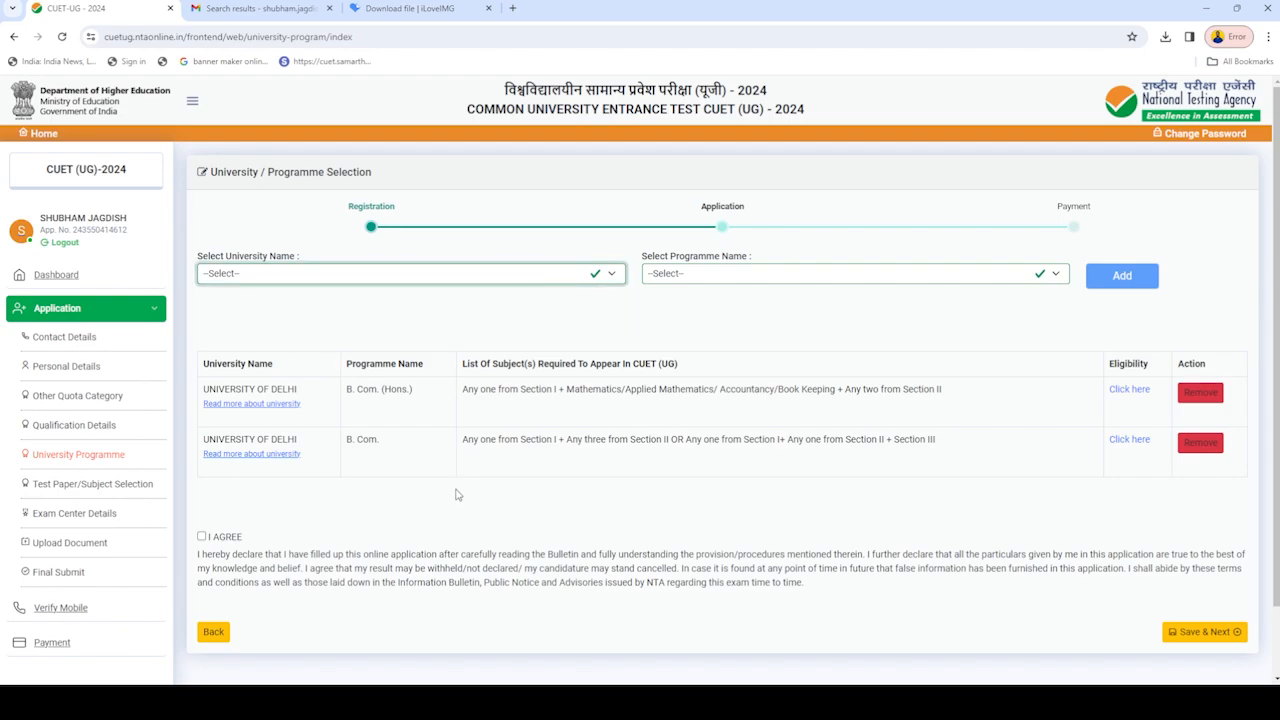
pyautogui.click(332, 411)
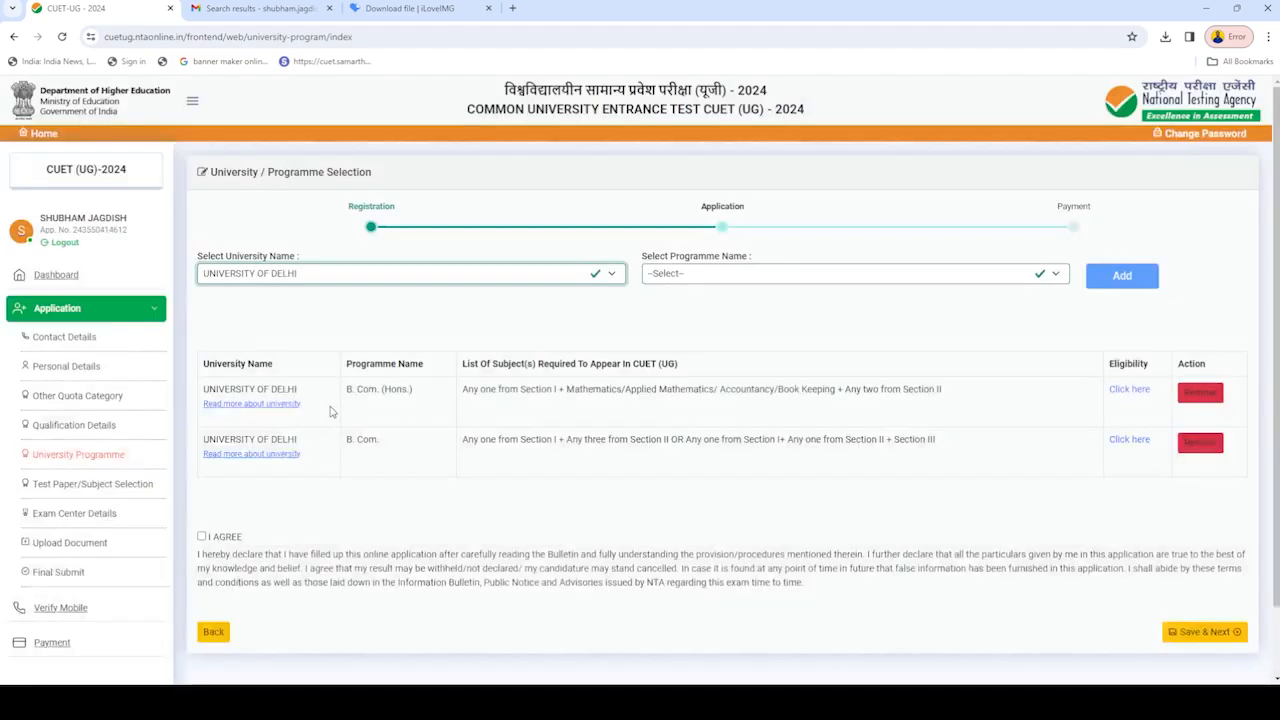
pyautogui.click(740, 275)
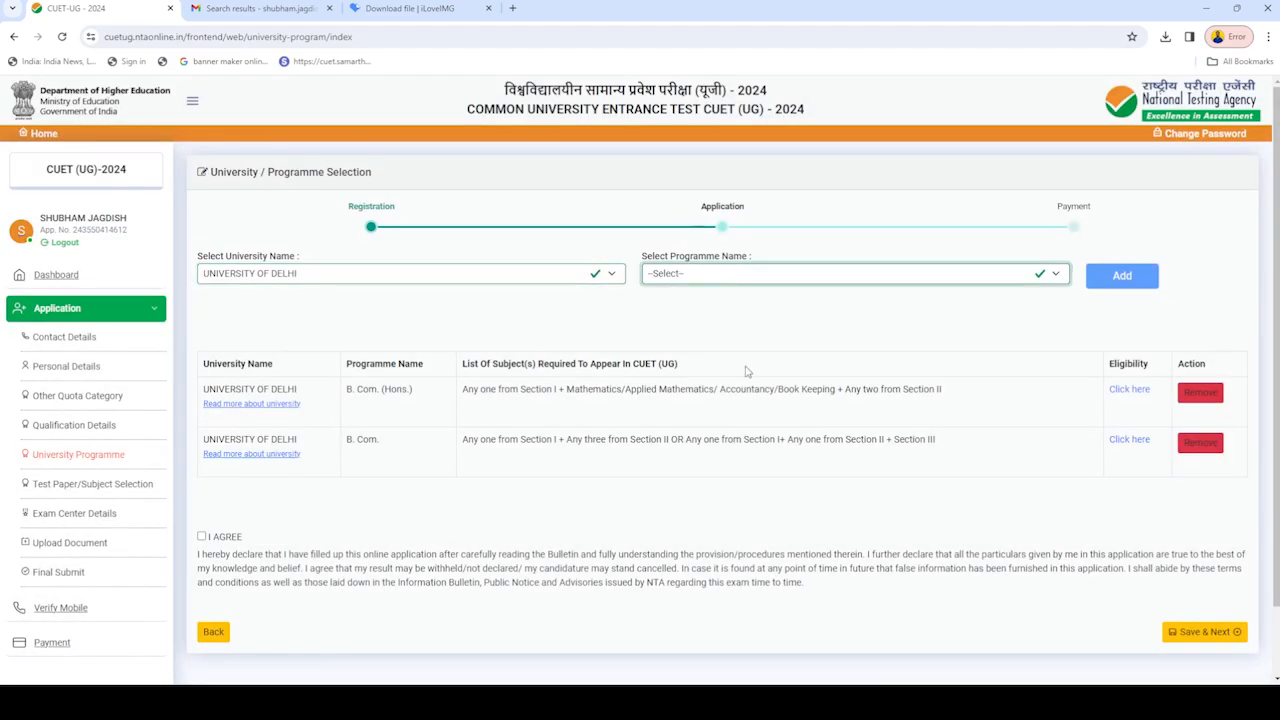
pyautogui.click(762, 440)
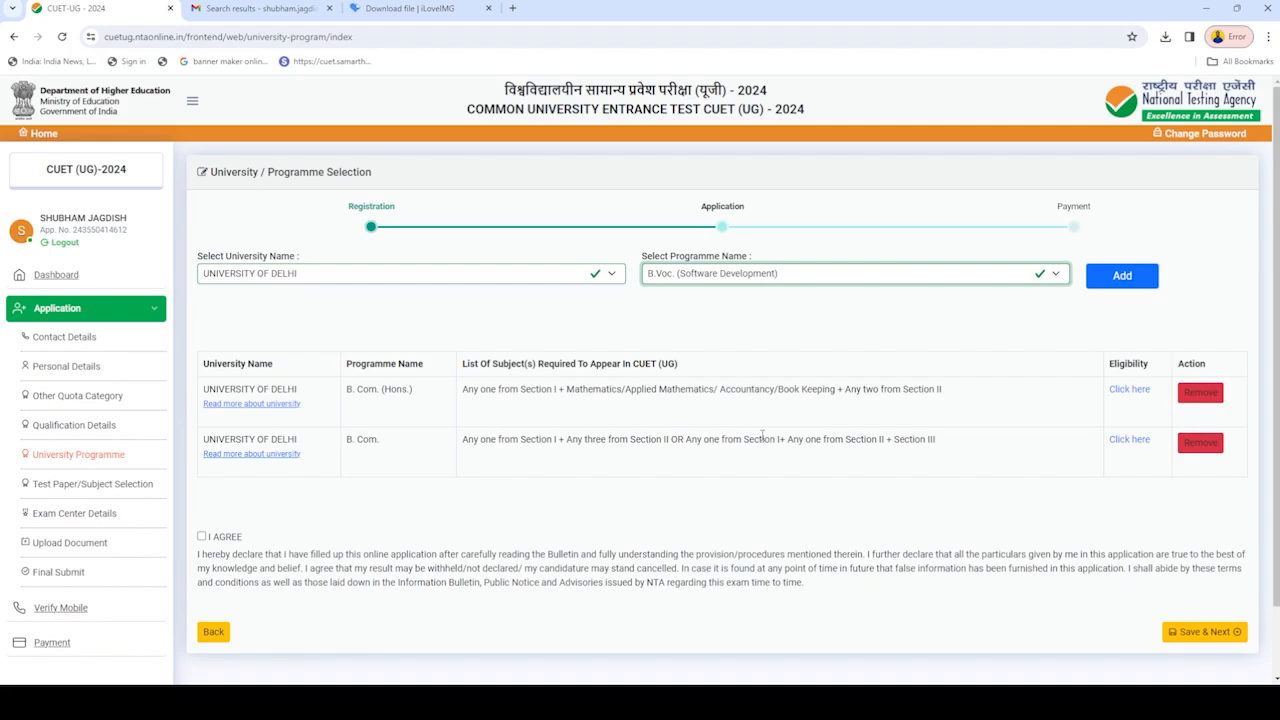
pyautogui.click(1122, 275)
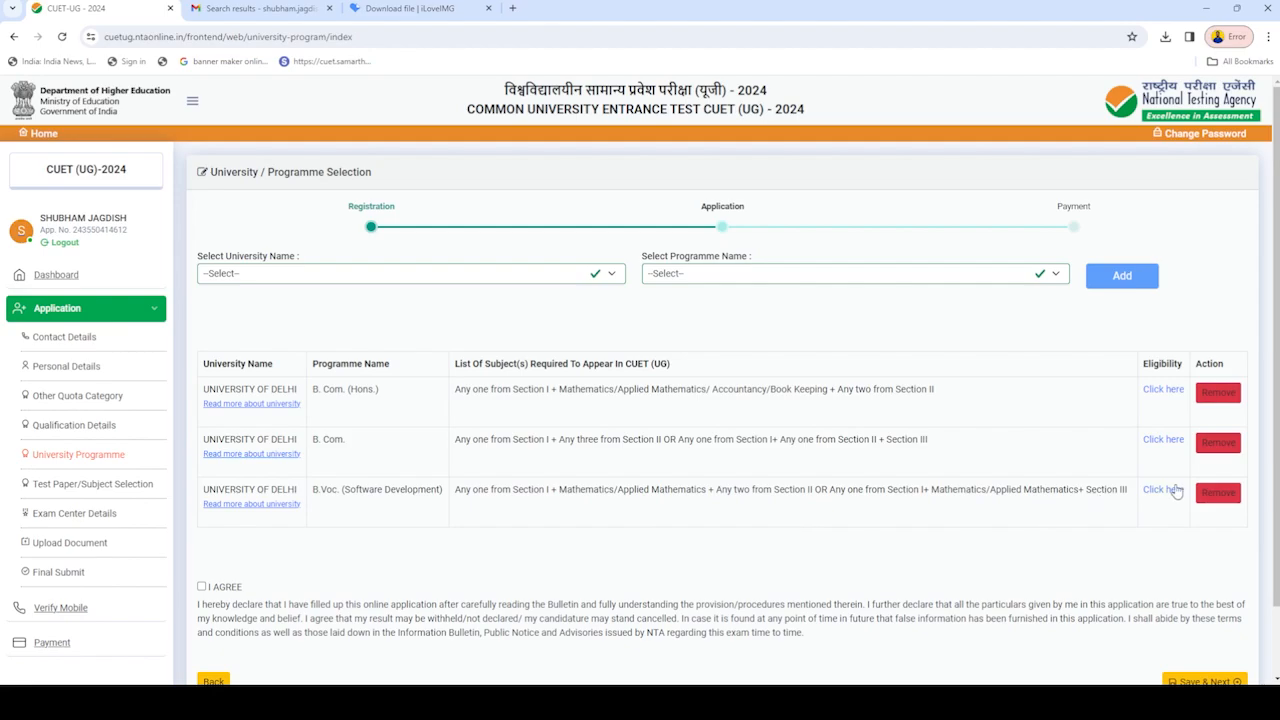
pyautogui.click(1209, 496)
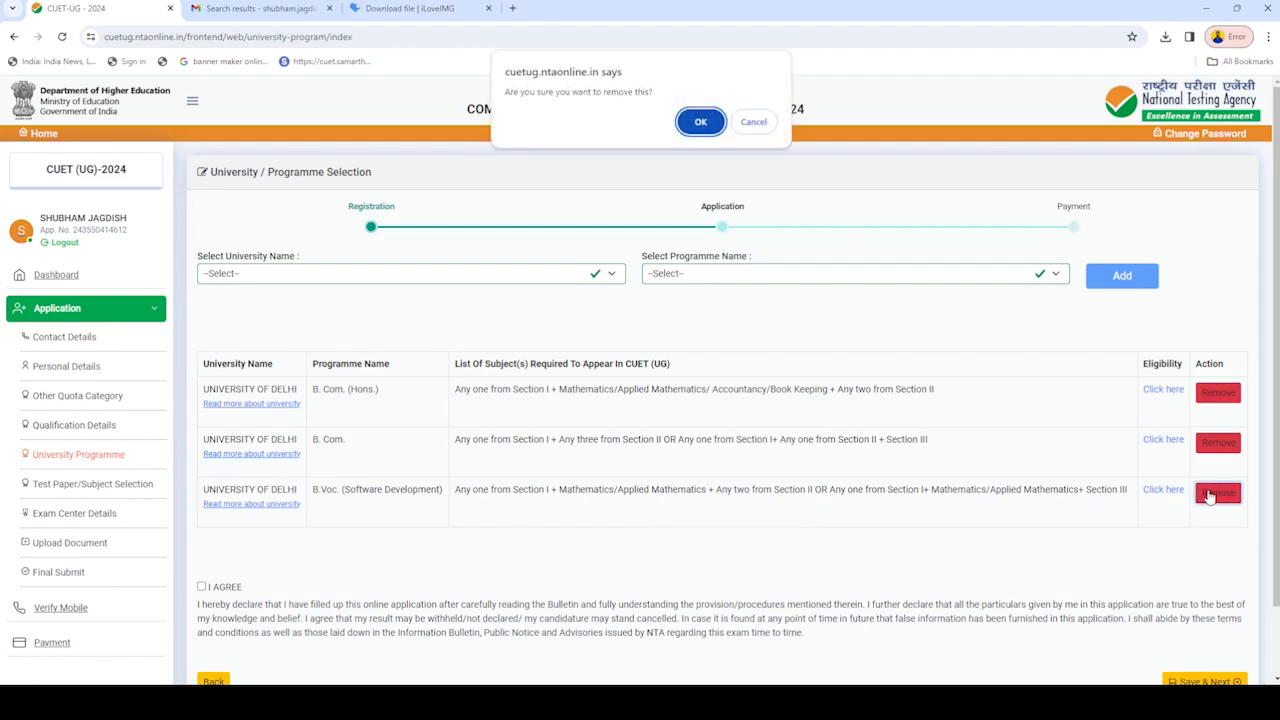
pyautogui.click(704, 121)
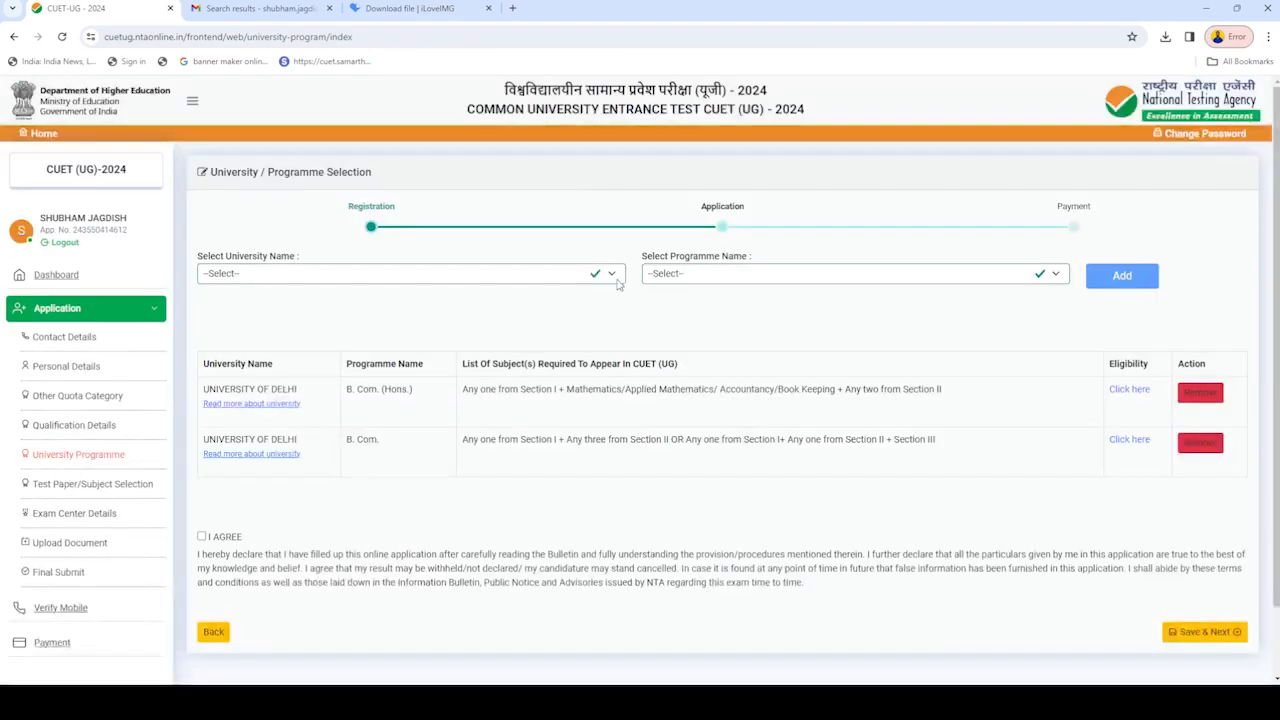
# Step: Add University of Delhi's B.Voc. (Retail Management and IT) to the programme list
pyautogui.click(694, 280)
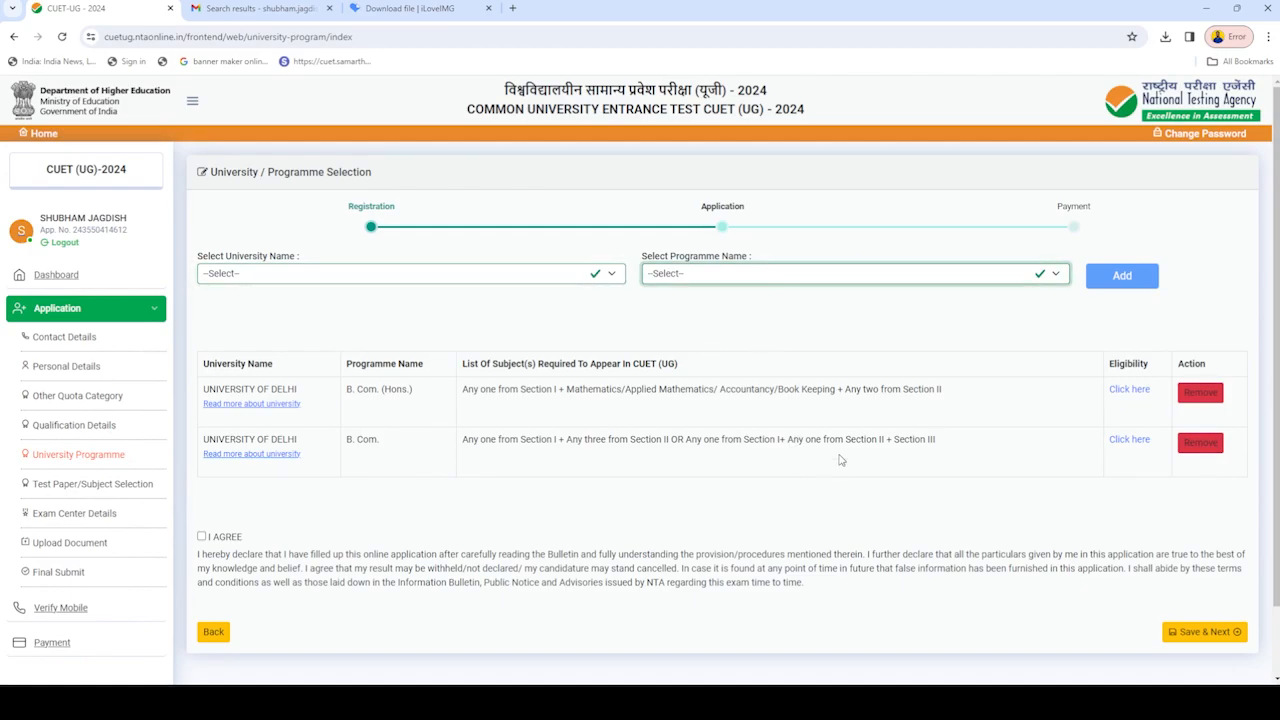
pyautogui.click(778, 428)
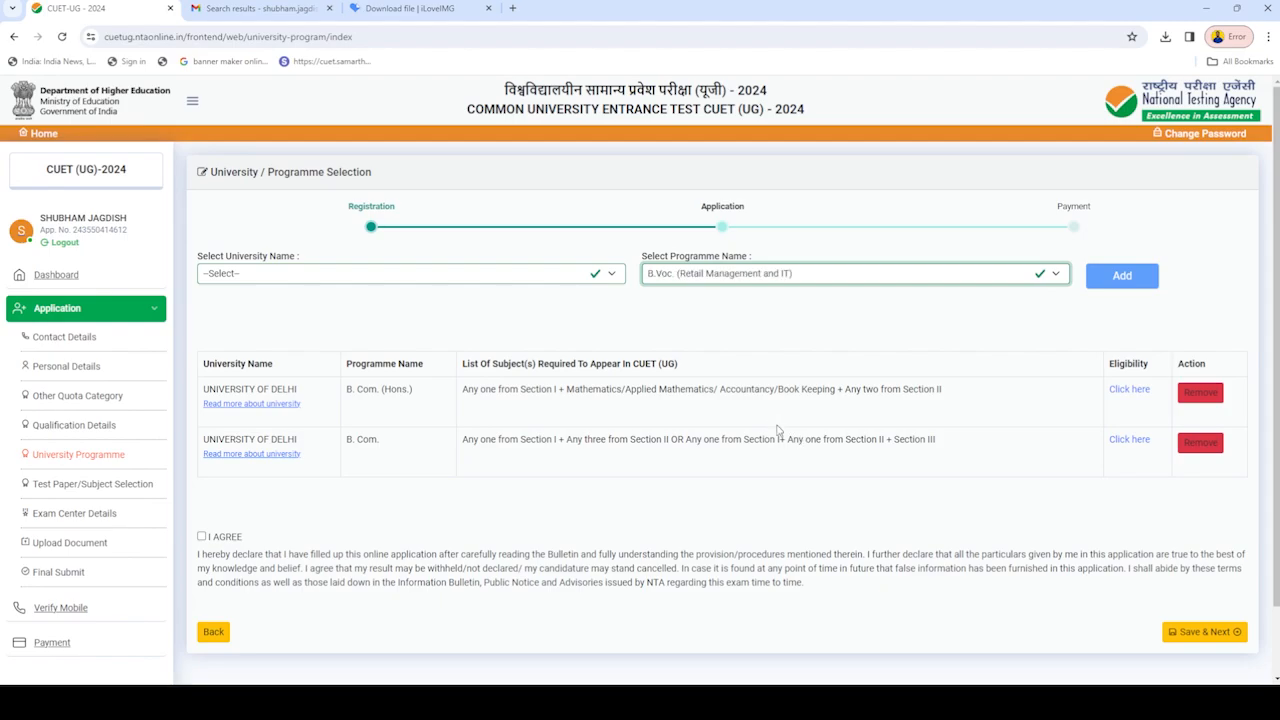
pyautogui.click(1130, 282)
pyautogui.click(503, 279)
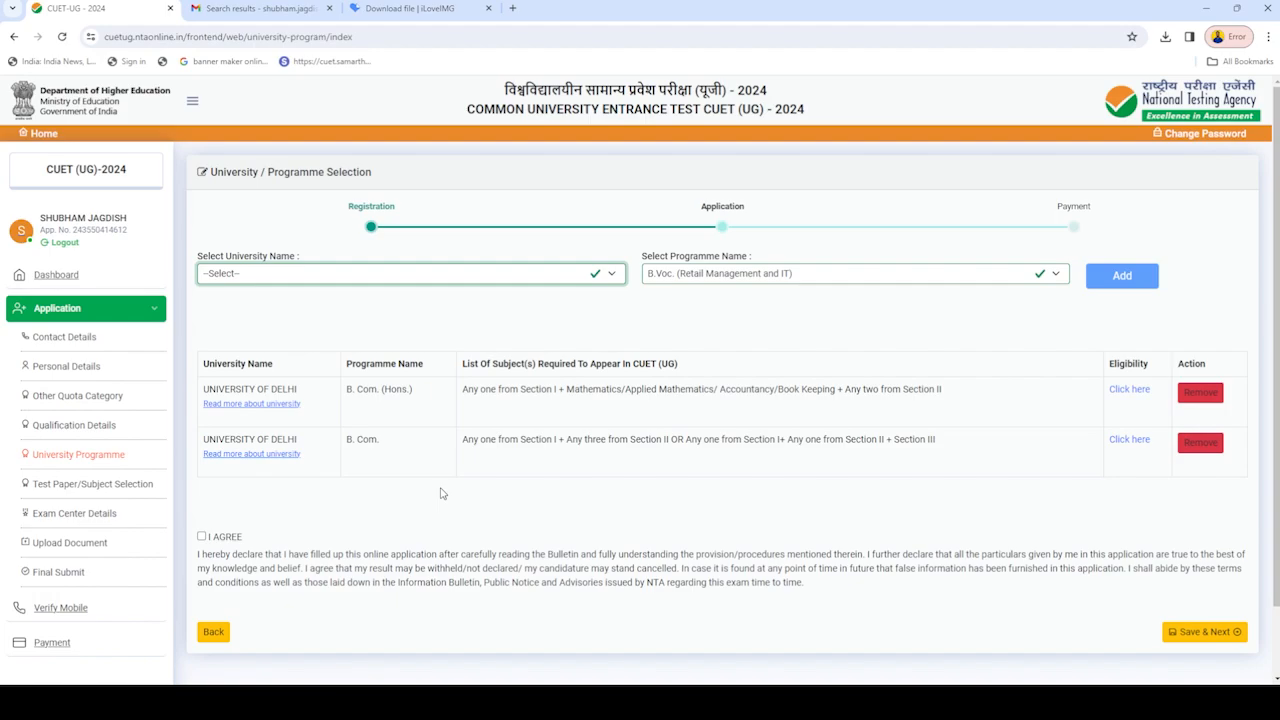
pyautogui.click(297, 415)
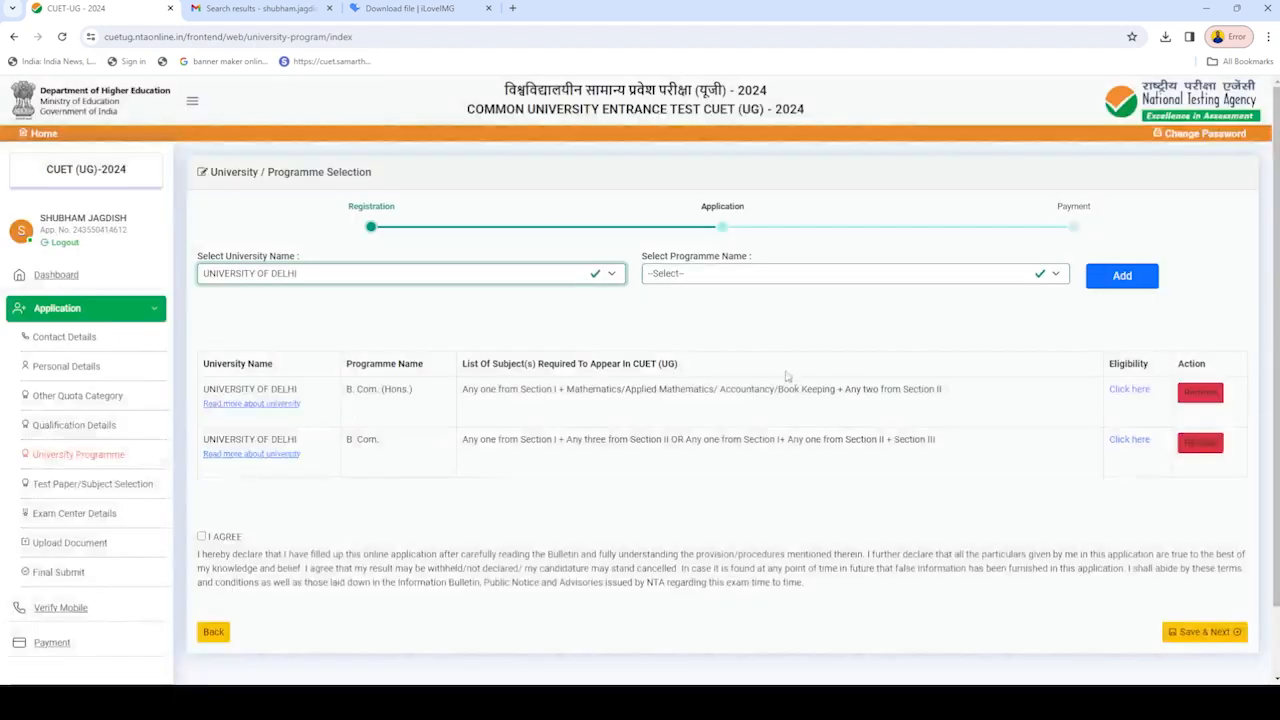
pyautogui.click(914, 277)
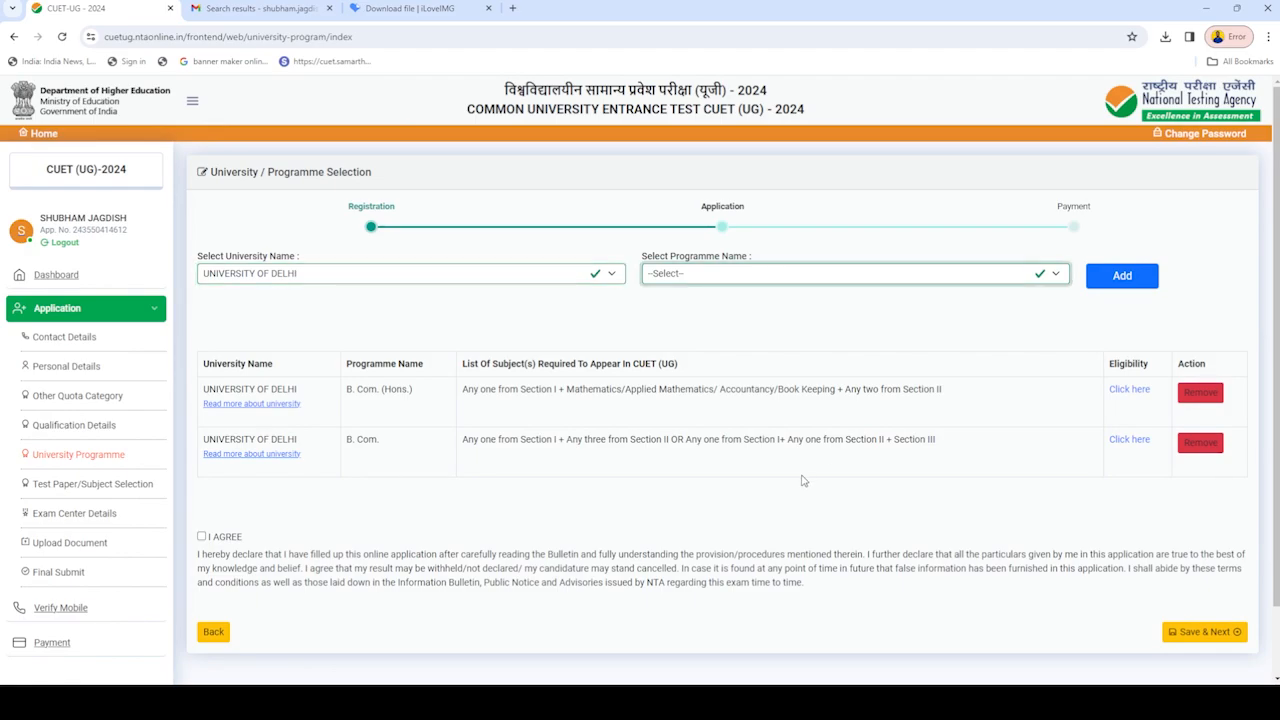
pyautogui.click(762, 434)
pyautogui.click(1140, 278)
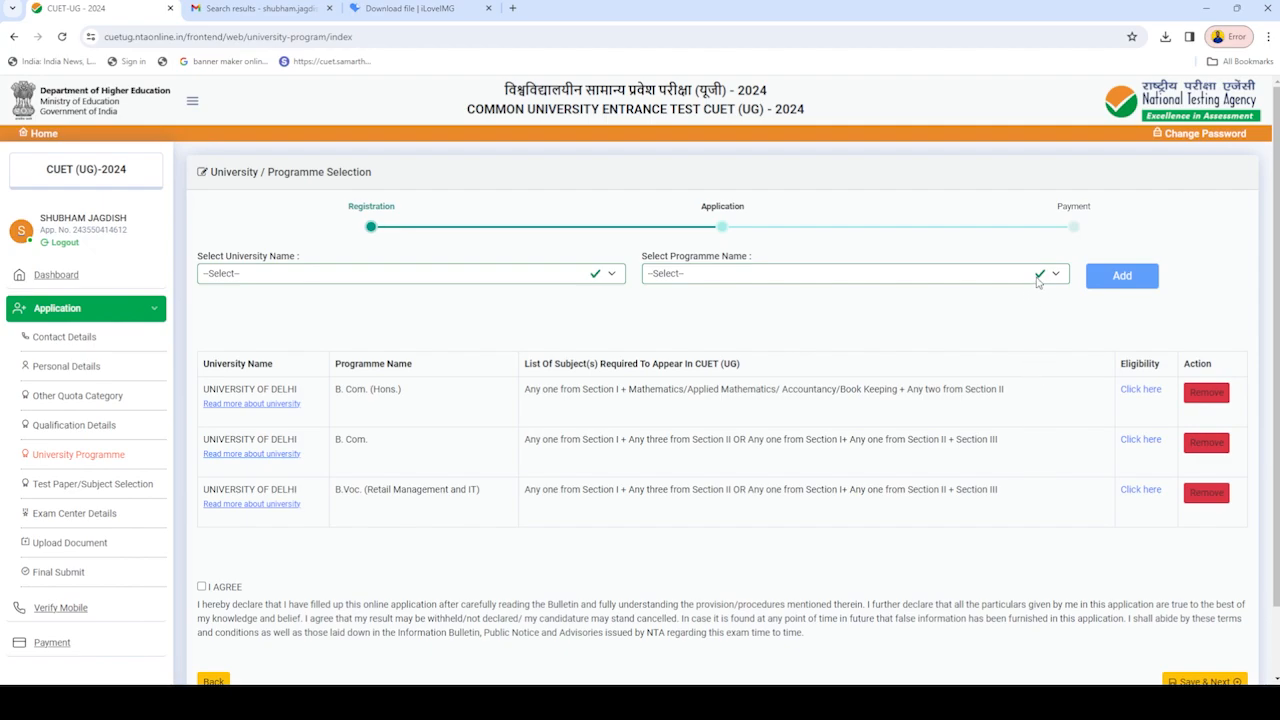
# Step: Add University of Delhi's B.Voc. (Banking Operations) to the programme list
pyautogui.click(498, 278)
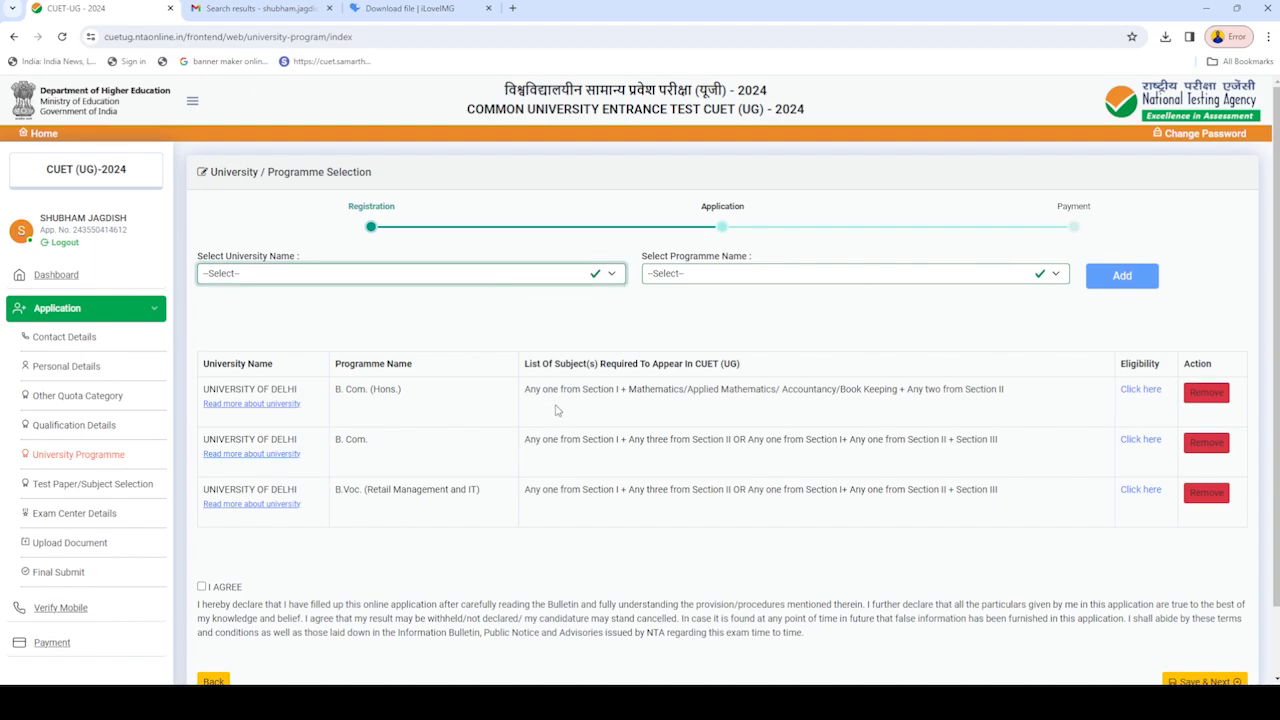
pyautogui.click(289, 412)
pyautogui.click(860, 274)
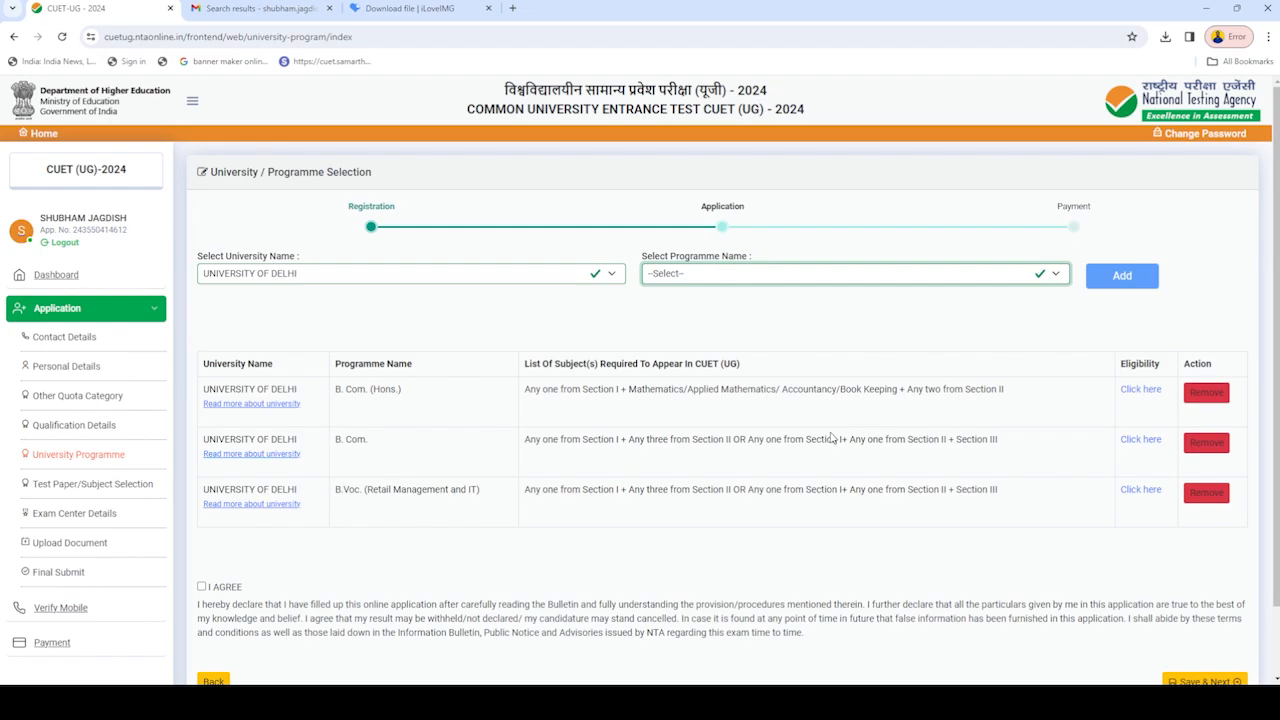
pyautogui.click(715, 408)
pyautogui.click(1120, 278)
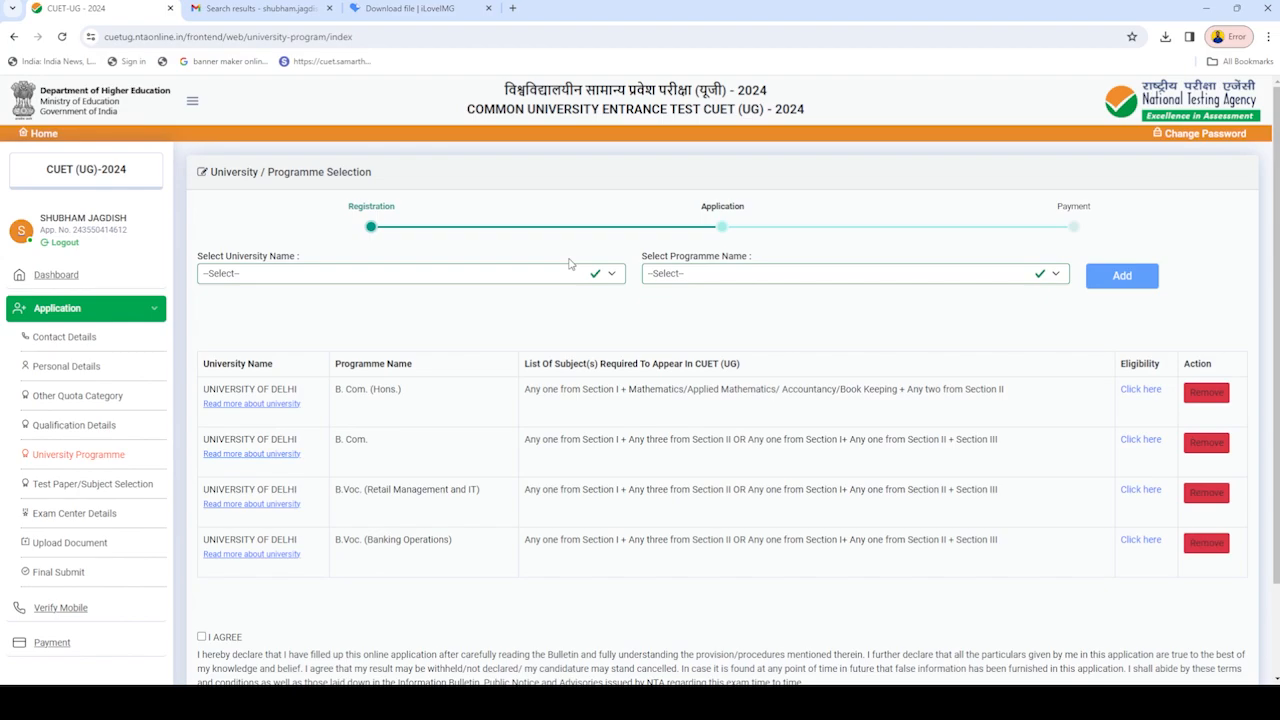
pyautogui.click(572, 279)
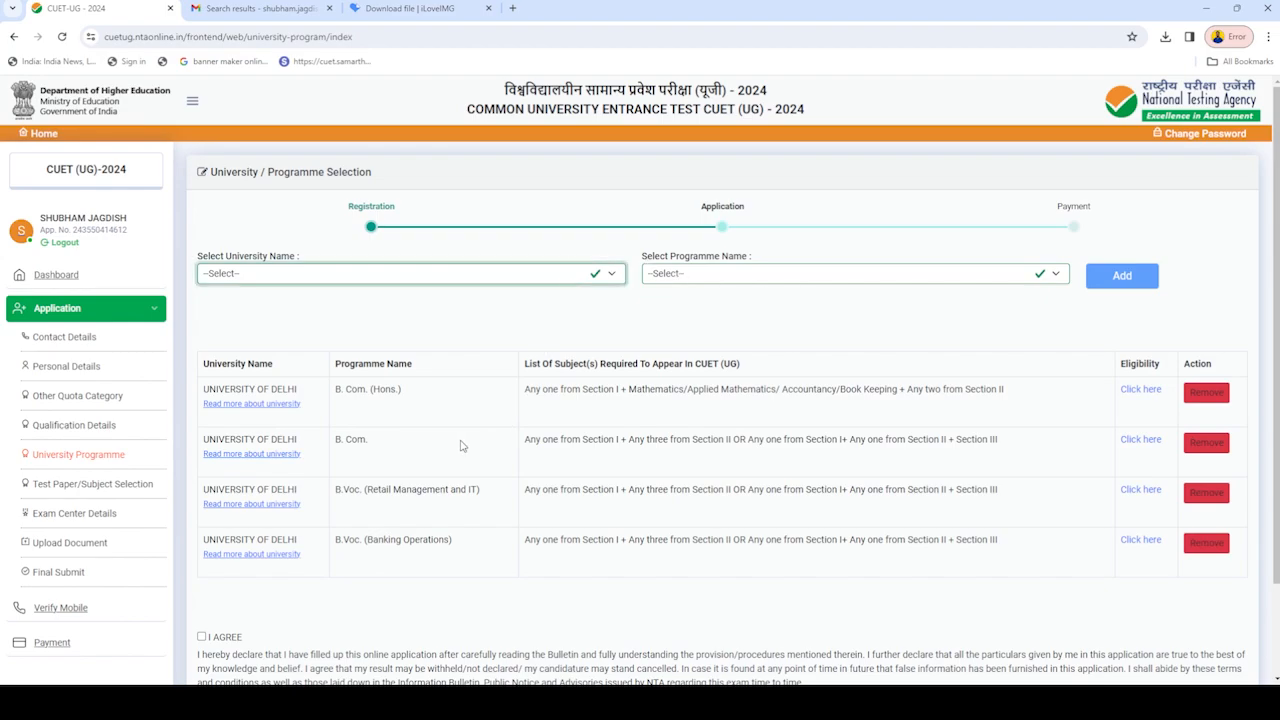
pyautogui.click(303, 412)
pyautogui.click(765, 279)
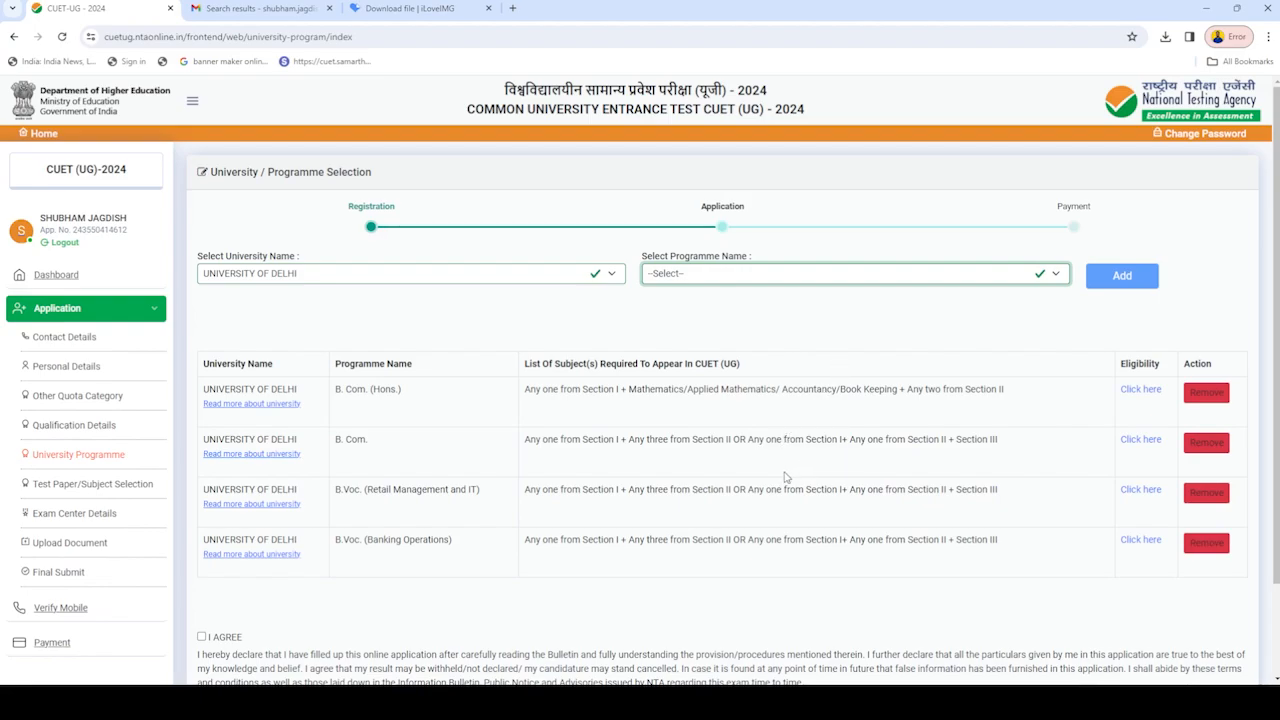
# Step: Add University of Delhi's Five Year Integrated Program in Journalism and B.Voc. (Web Designing)
pyautogui.click(718, 522)
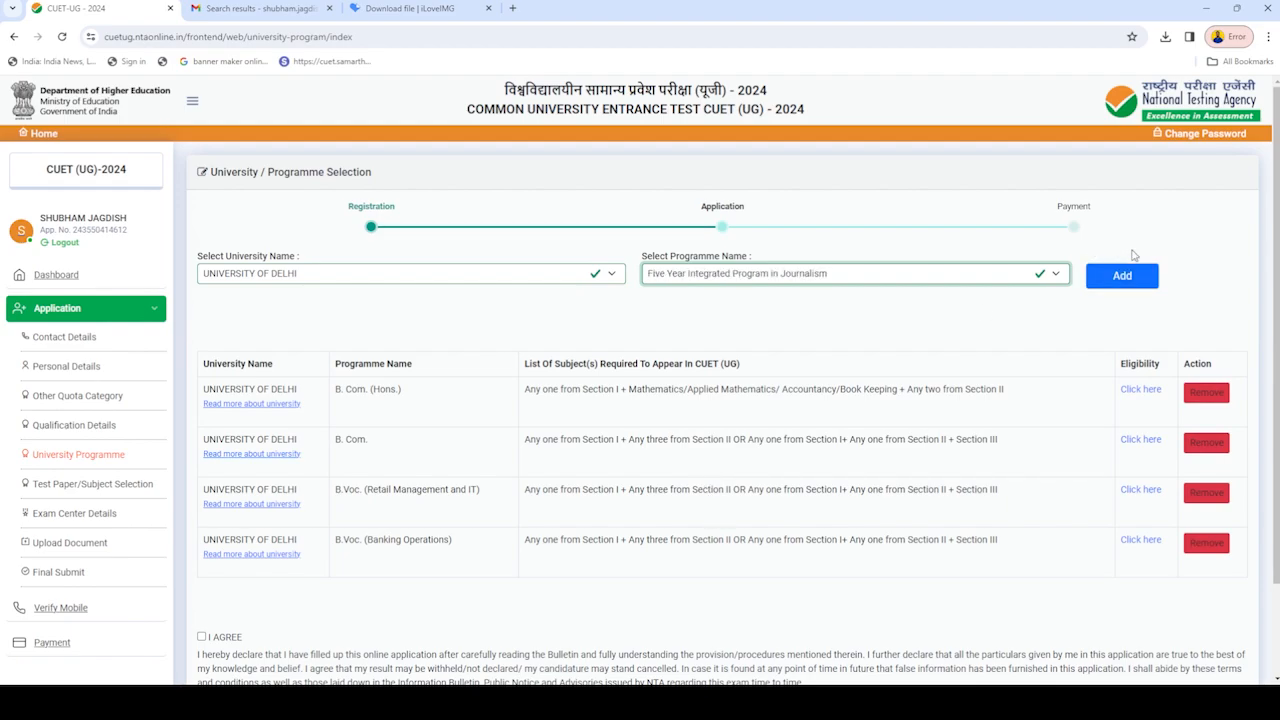
pyautogui.click(1133, 280)
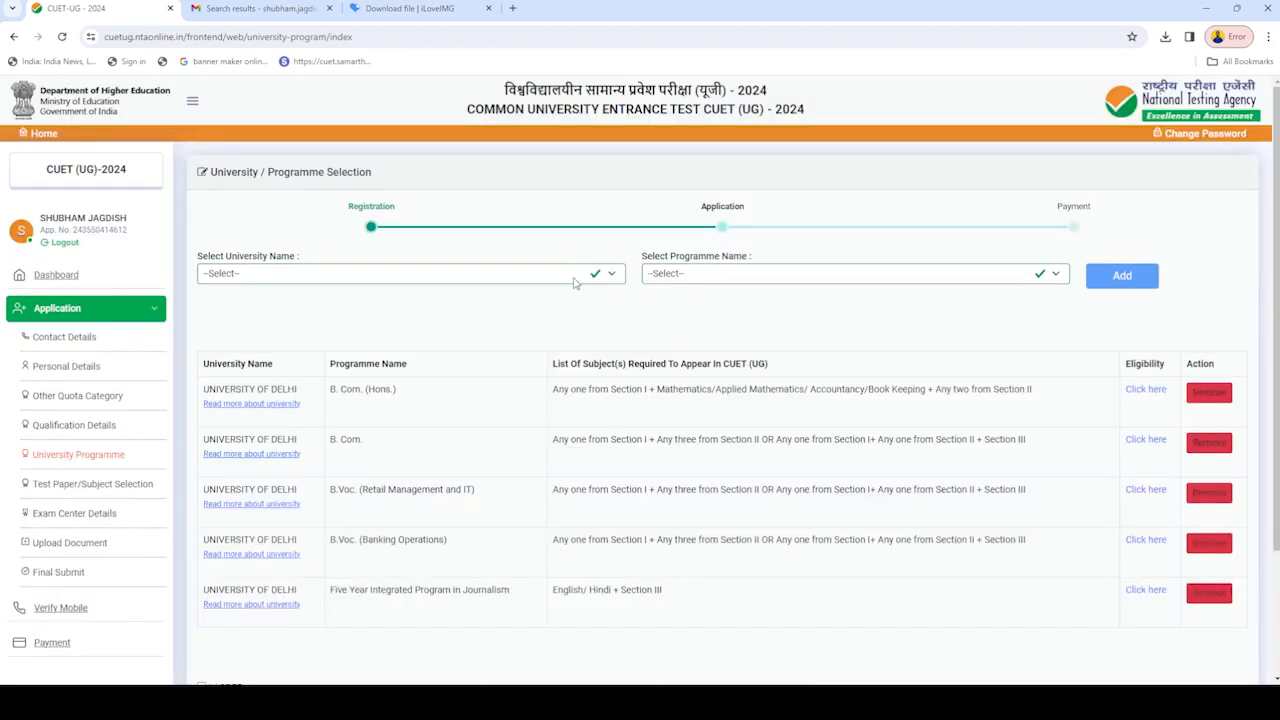
pyautogui.click(575, 283)
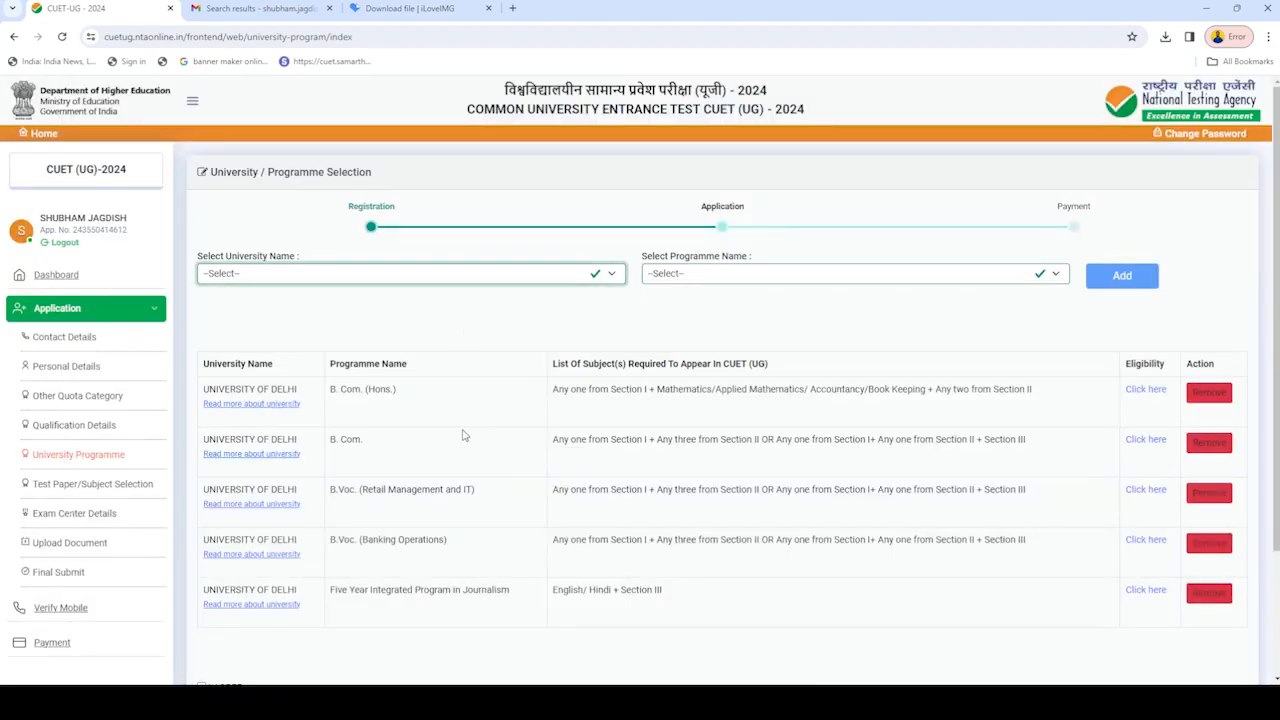
pyautogui.click(353, 411)
pyautogui.click(803, 274)
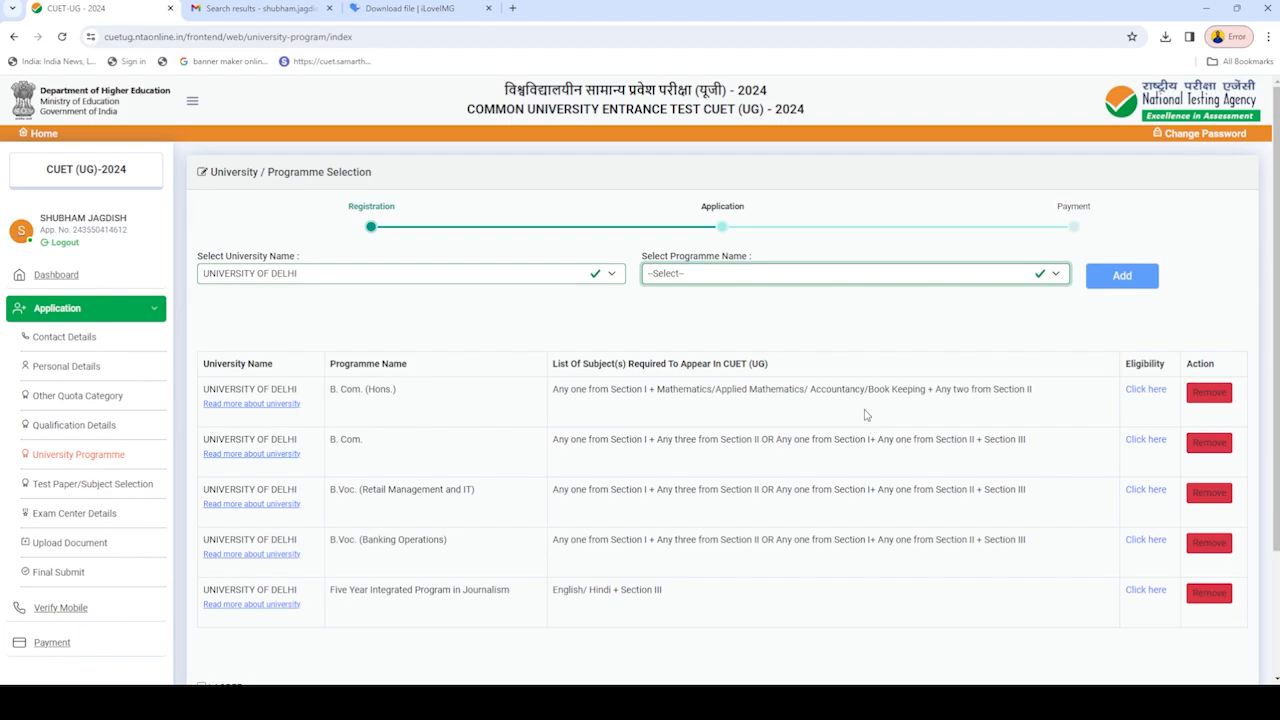
pyautogui.click(746, 449)
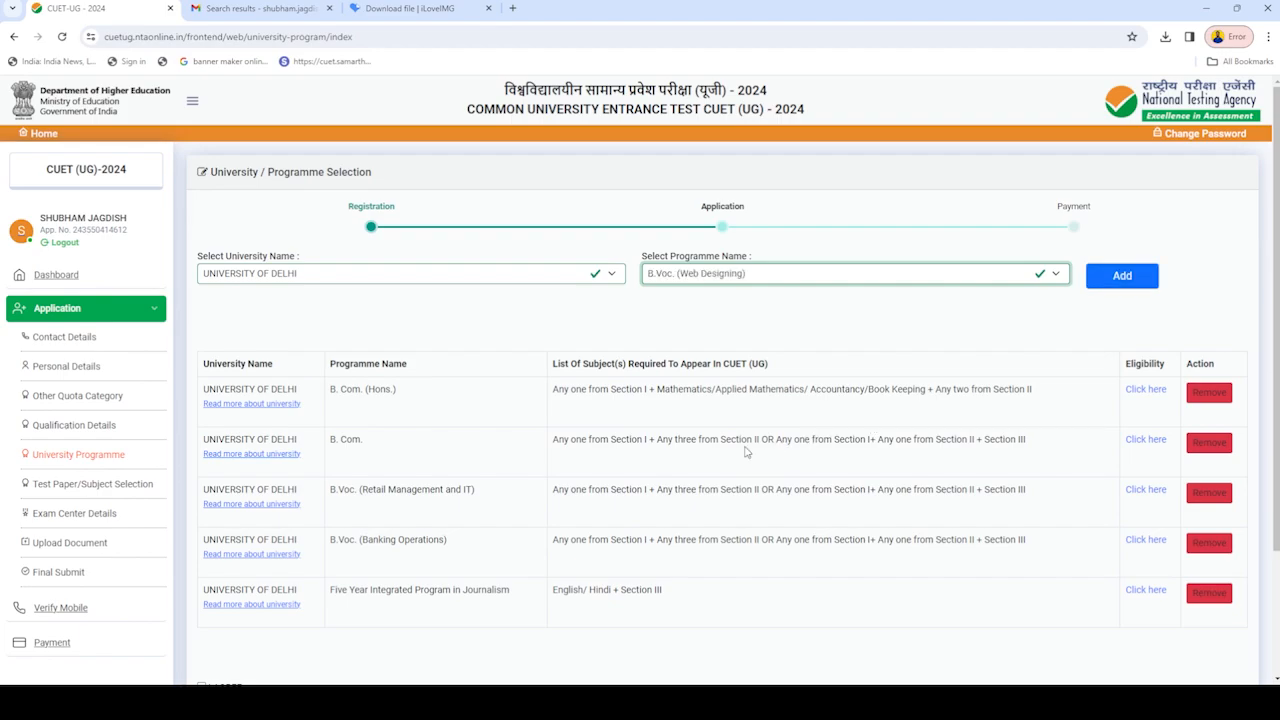
pyautogui.click(1101, 277)
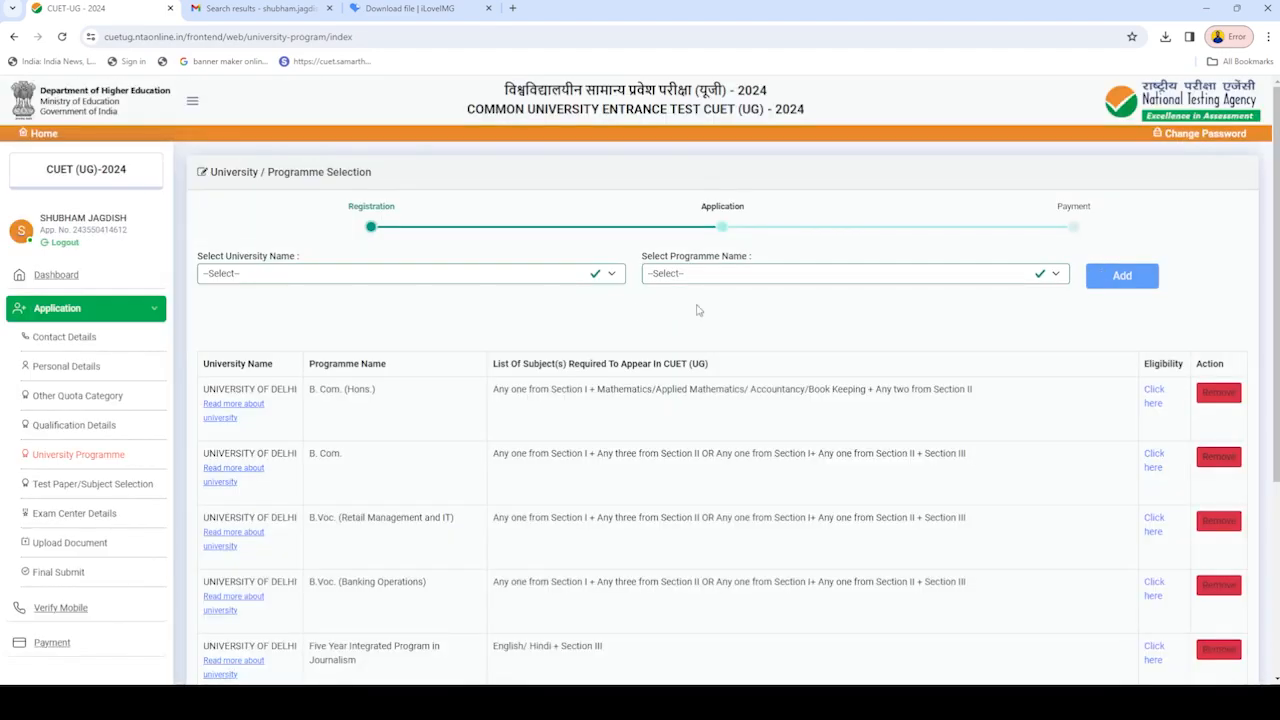
# Step: Remove the B.Voc. (Web Designing) entry, then reselect University of Delhi for another programme
pyautogui.scroll(-2, 731, 418)
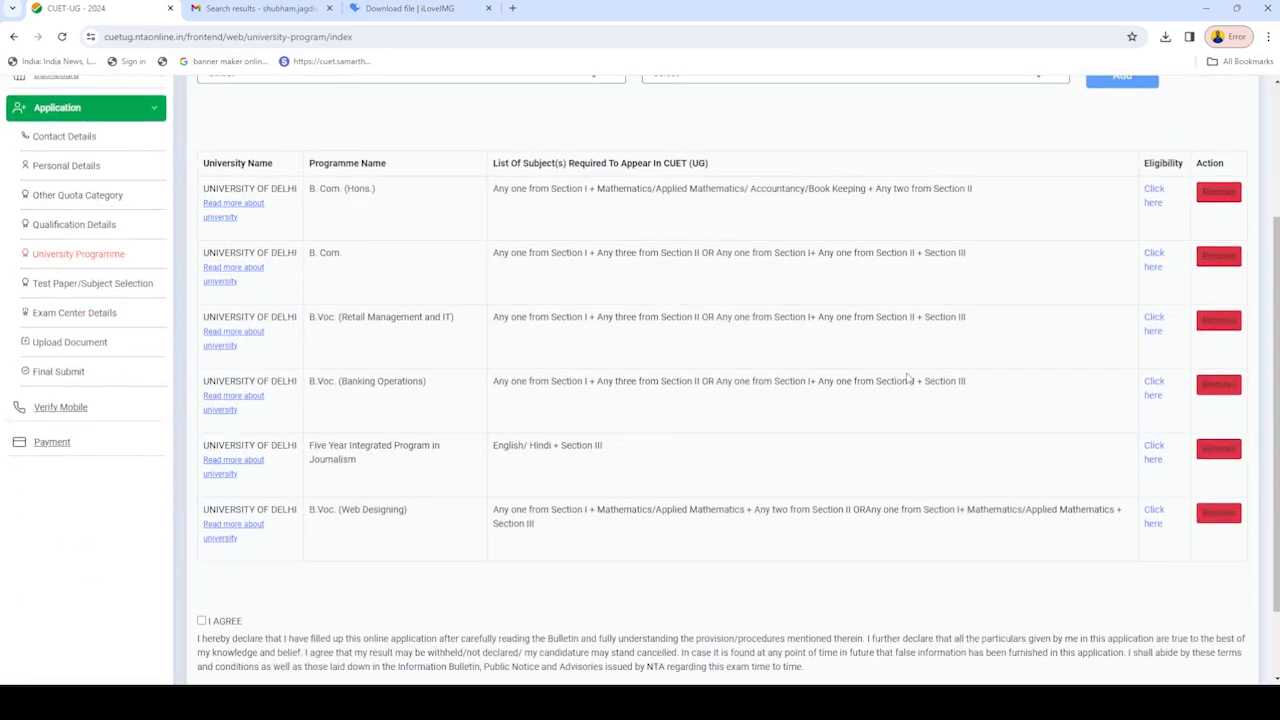
pyautogui.click(1219, 514)
pyautogui.click(704, 123)
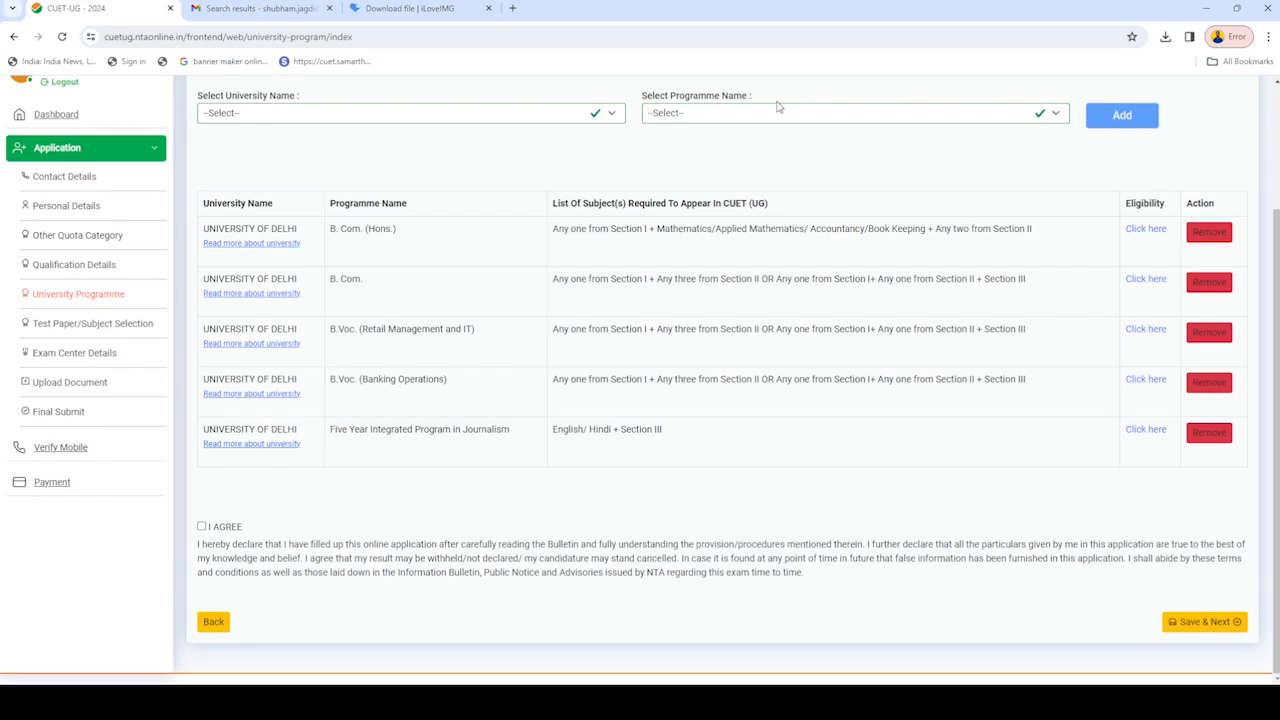
pyautogui.click(388, 120)
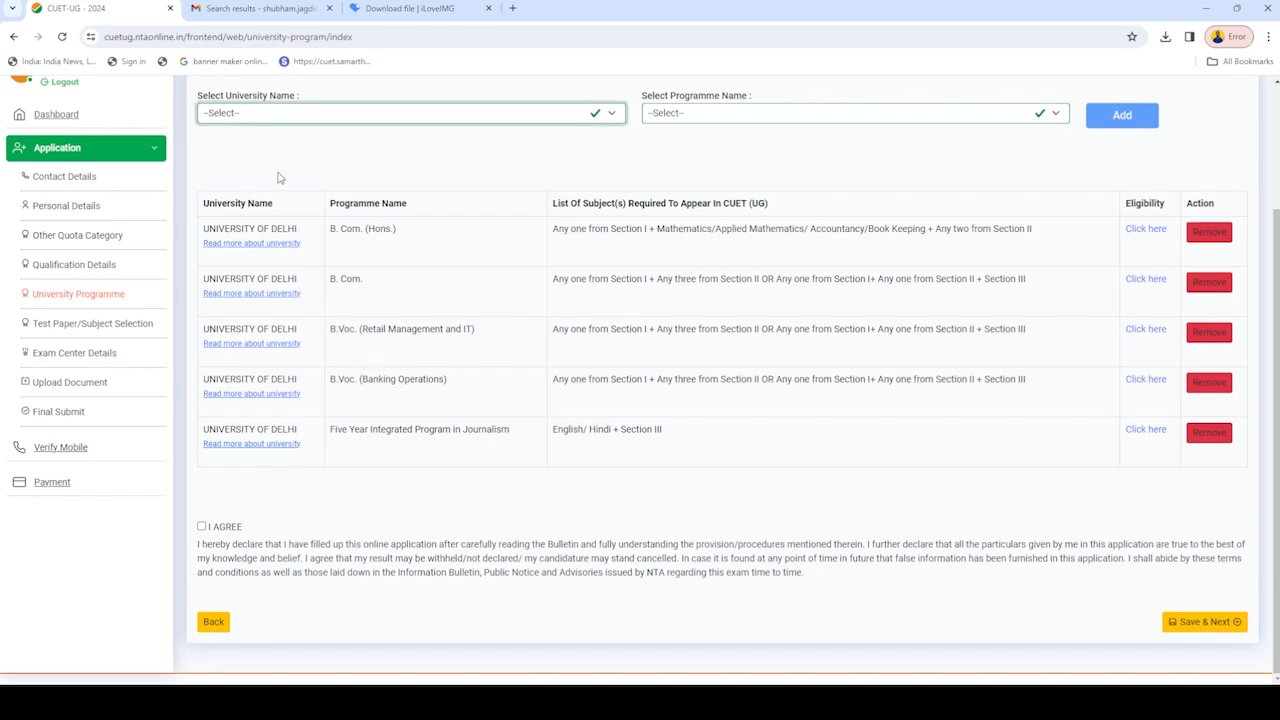
pyautogui.click(302, 252)
pyautogui.click(818, 116)
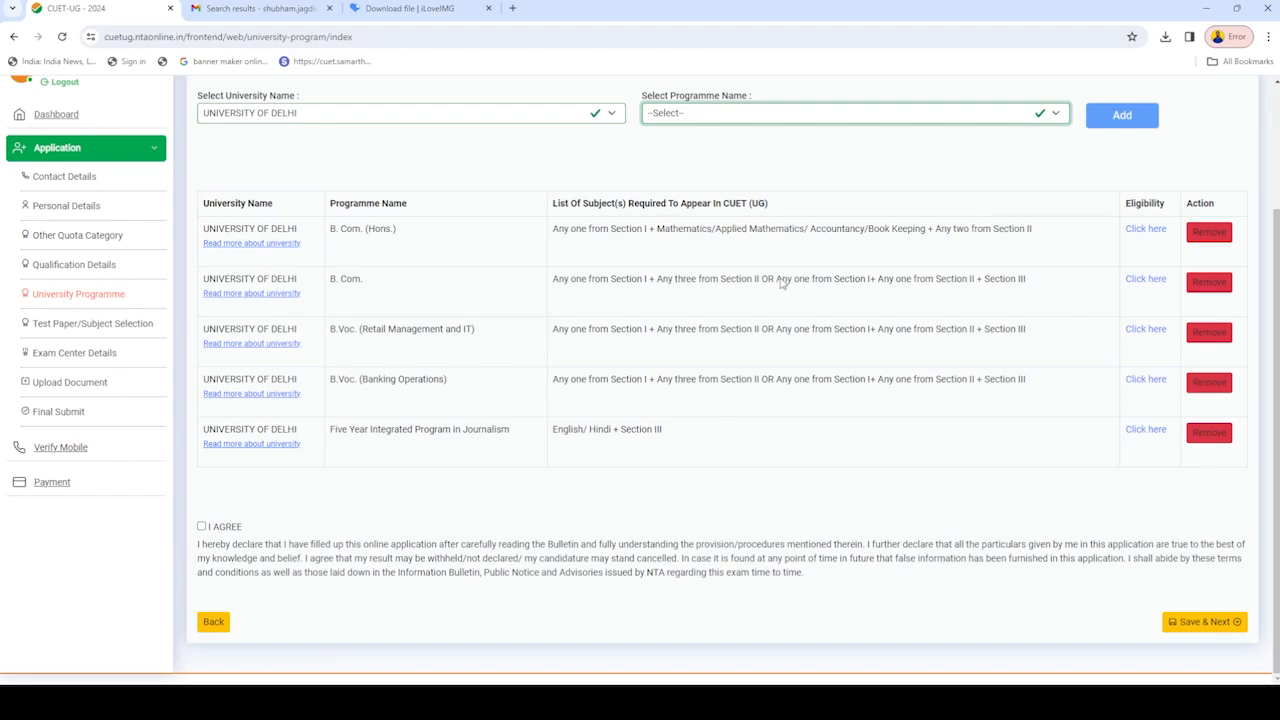
# Step: Add B.A. (Hons.) Journalism, then reselect University of Delhi for the next programme
pyautogui.click(727, 205)
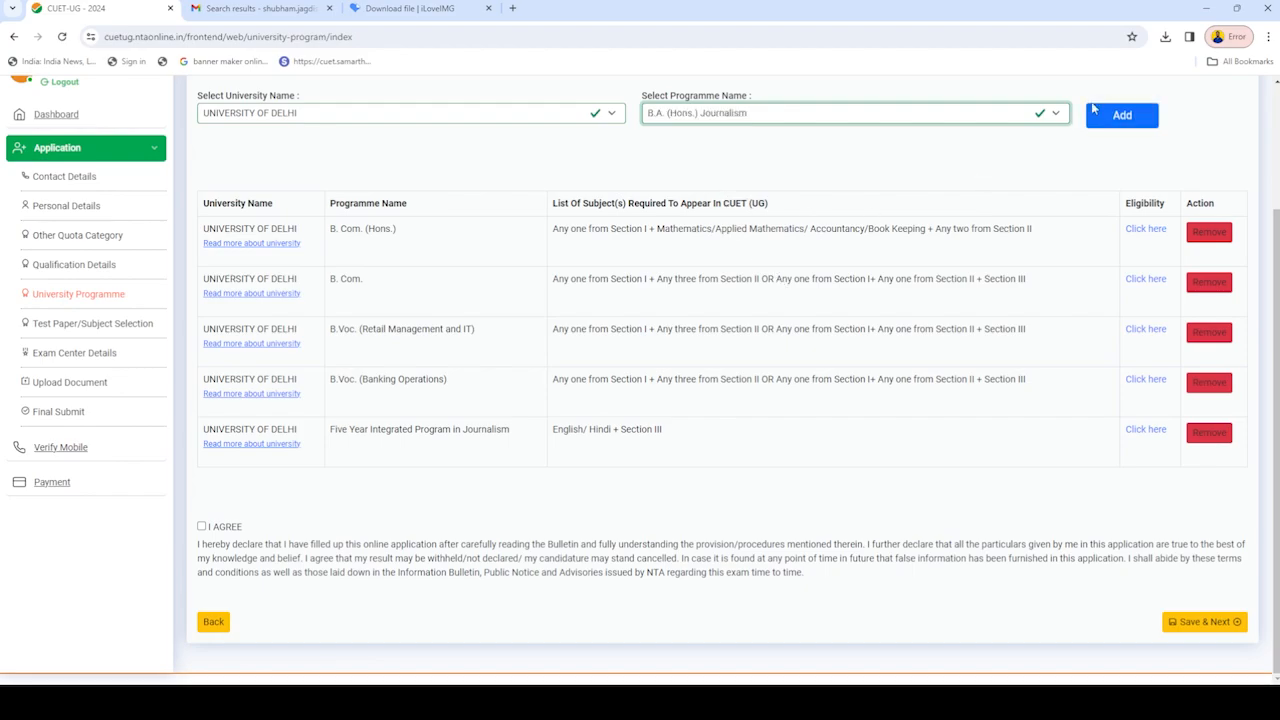
pyautogui.click(1131, 117)
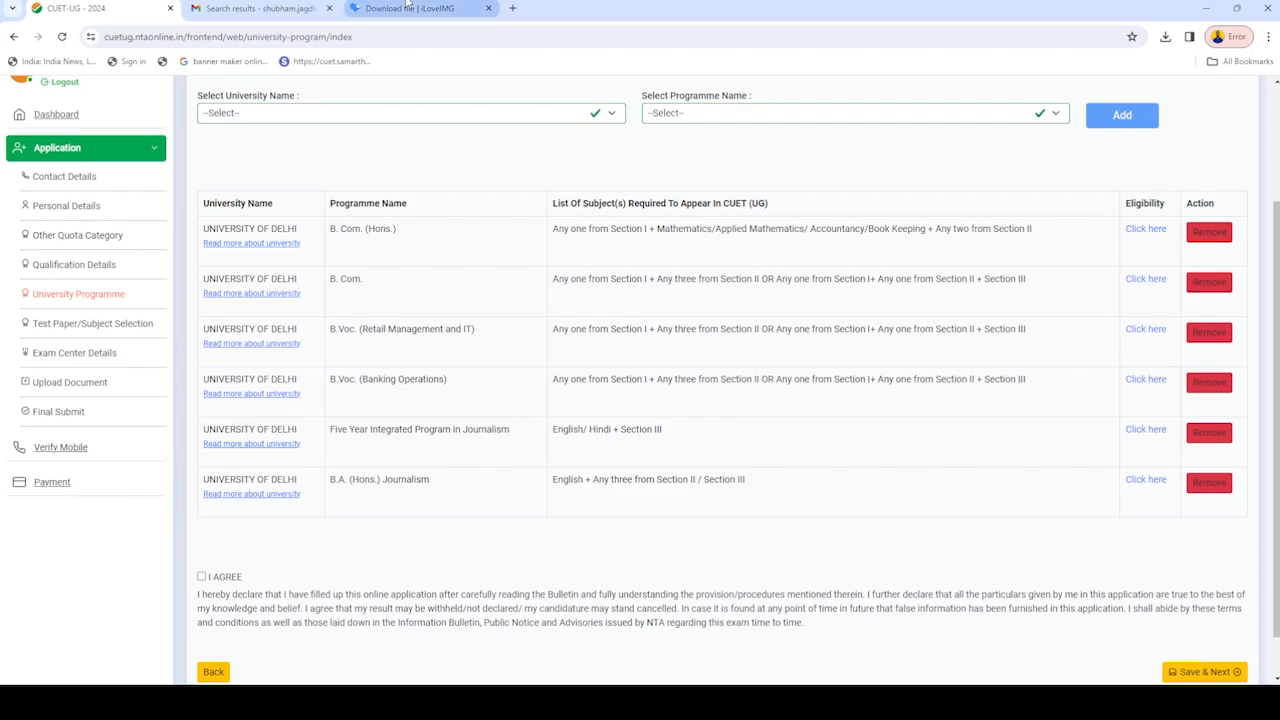
pyautogui.click(543, 117)
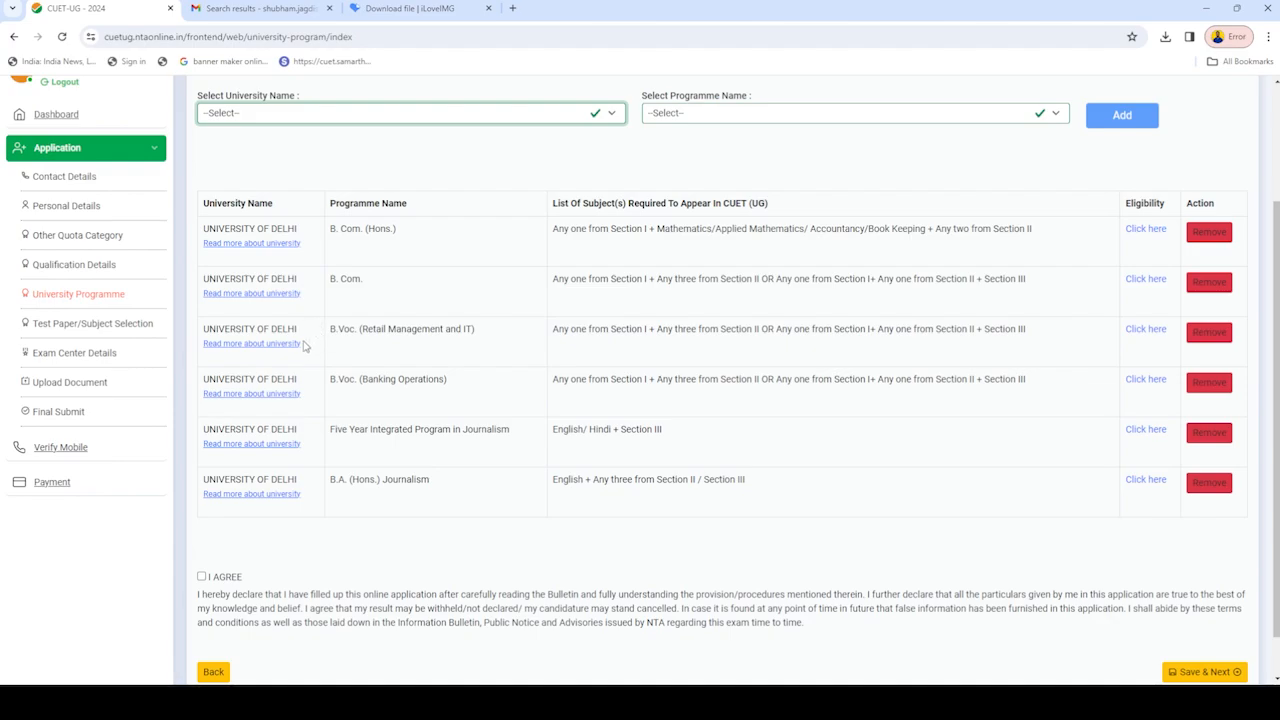
pyautogui.click(290, 256)
pyautogui.click(823, 116)
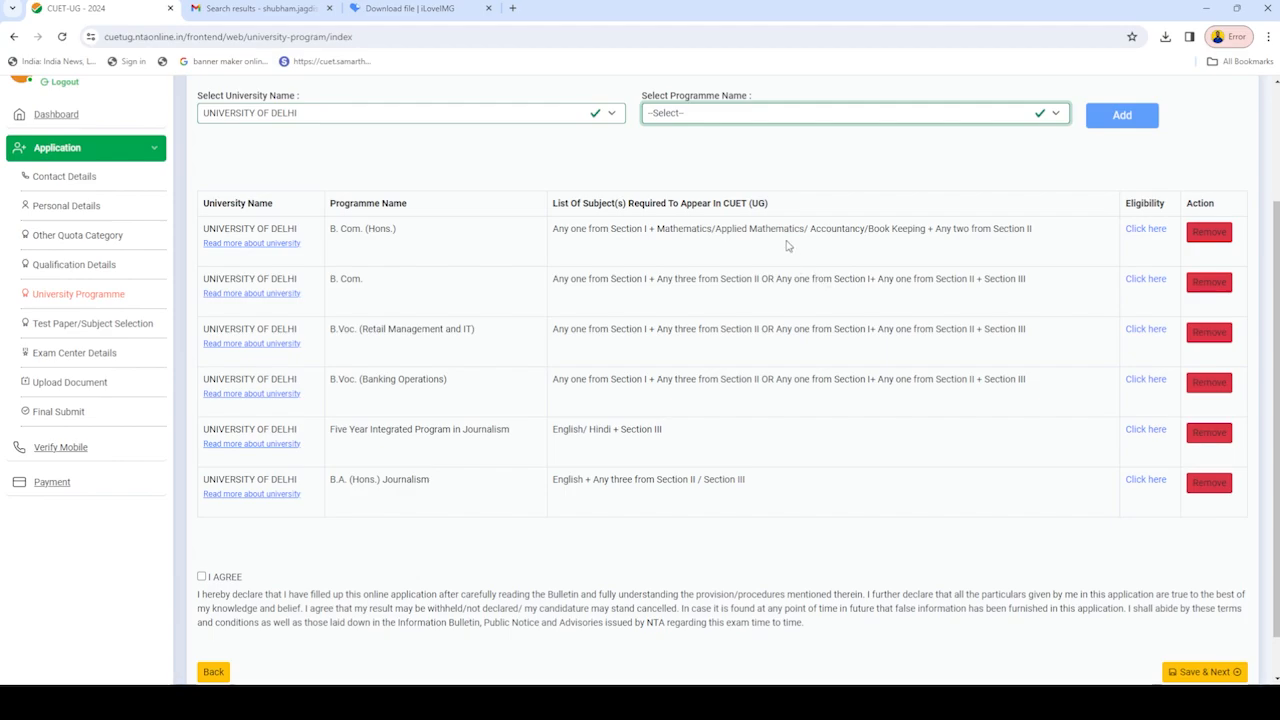
# Step: Add University of Delhi's B.A.(Hons.) Economics and BBA(FIA) programmes
pyautogui.click(736, 178)
pyautogui.click(1143, 117)
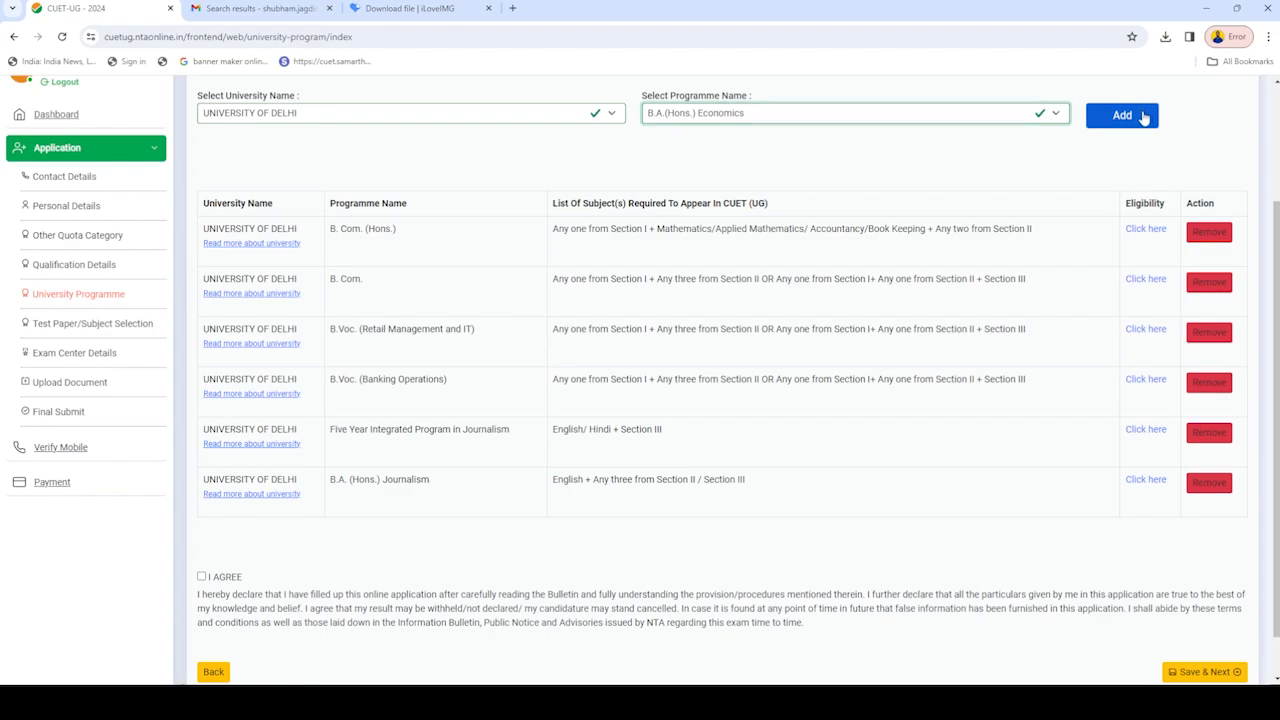
pyautogui.click(600, 114)
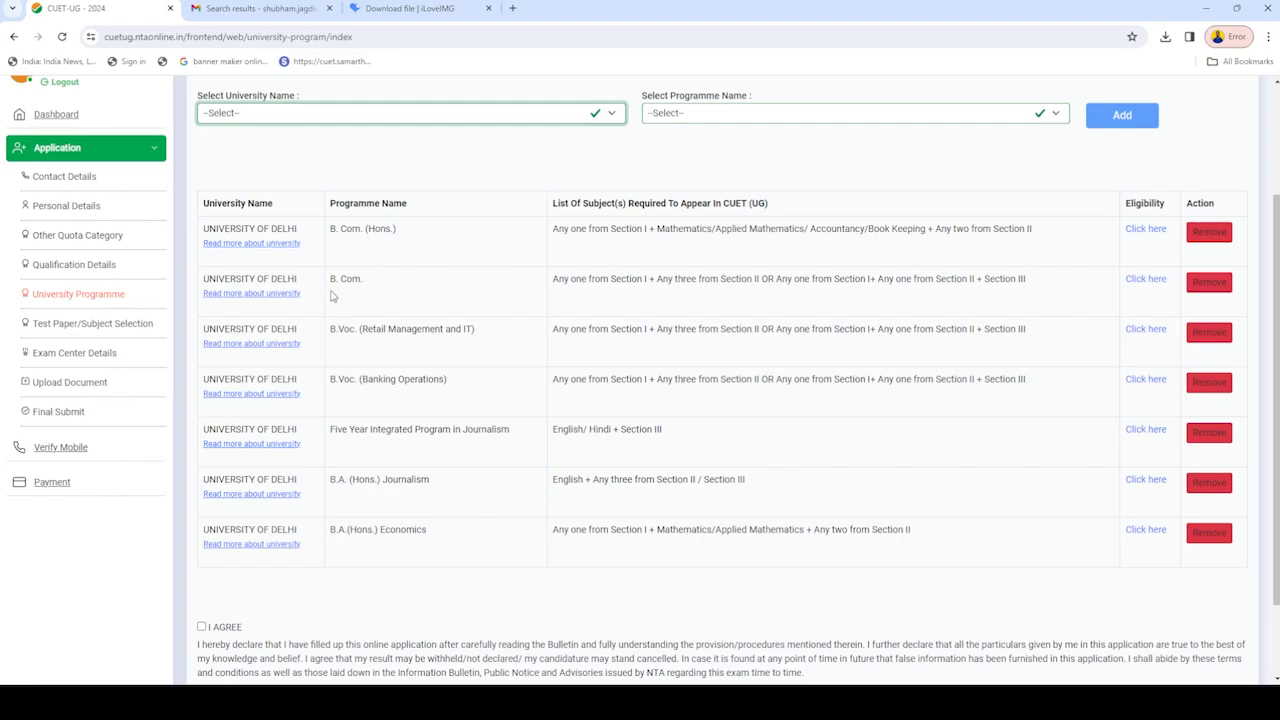
pyautogui.click(300, 250)
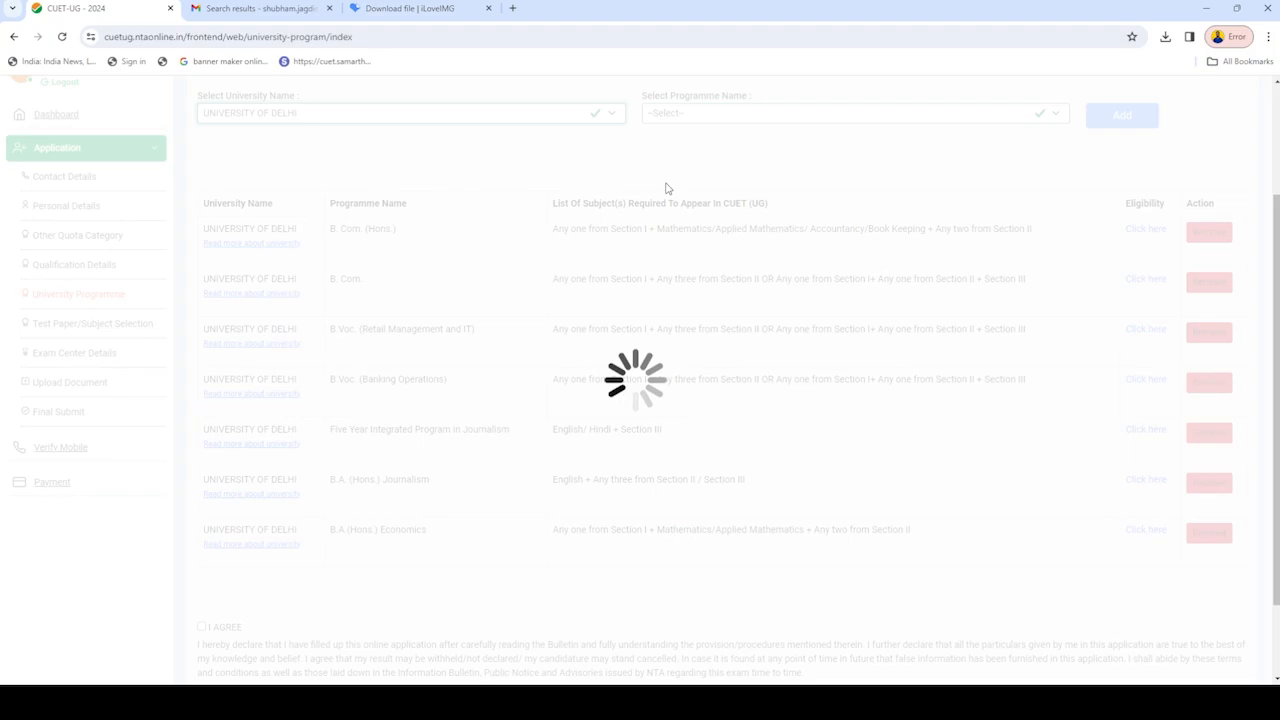
pyautogui.click(731, 113)
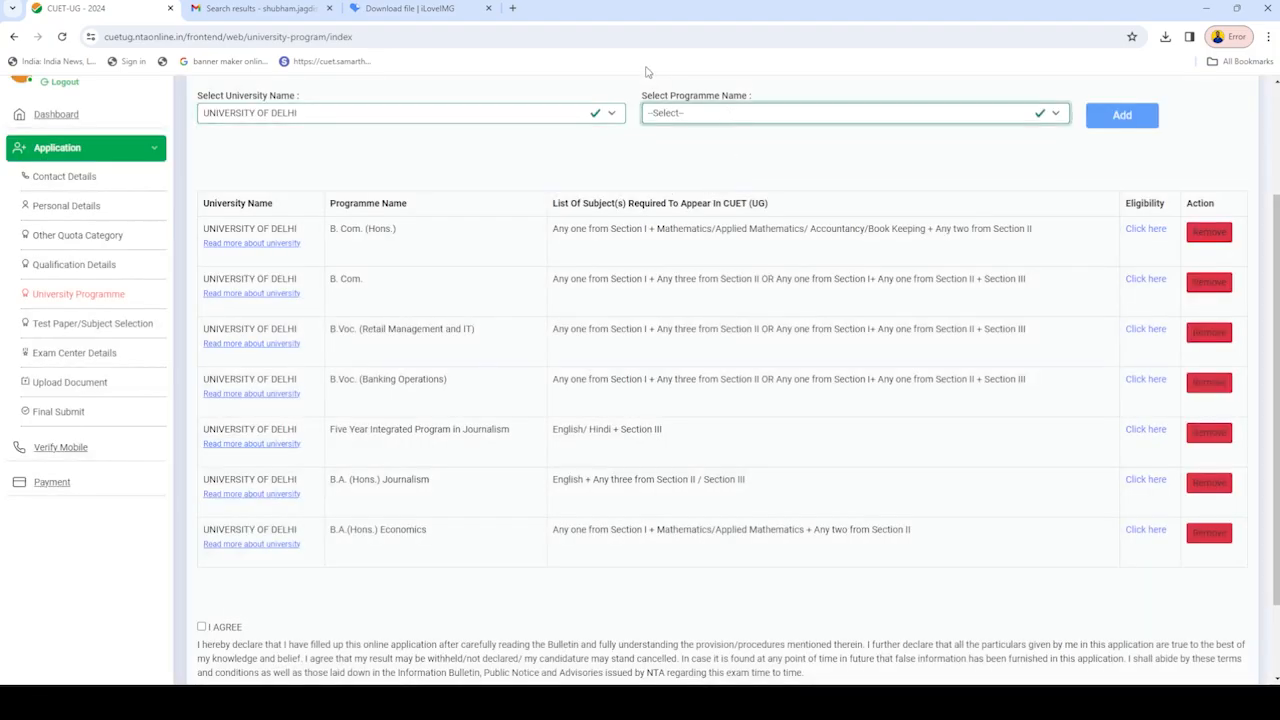
pyautogui.click(833, 298)
pyautogui.click(1101, 126)
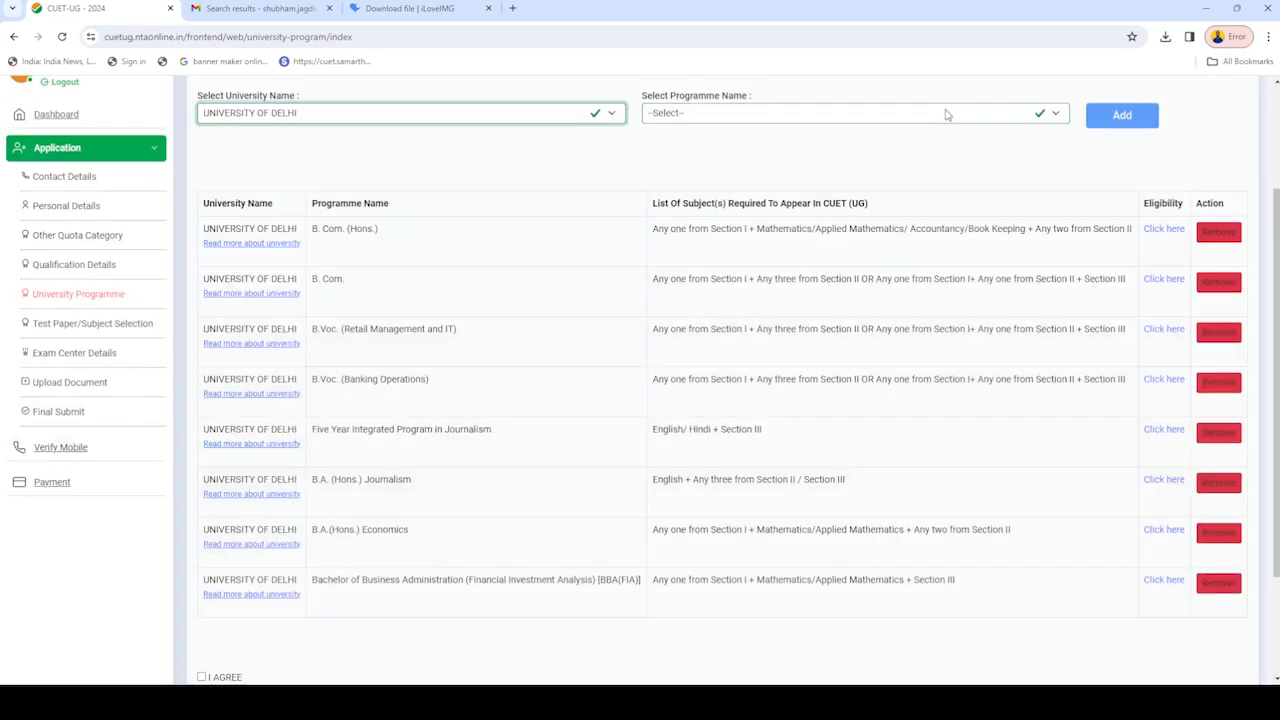
# Step: Add Bachelor of Business Economics [BBE] and Bachelor of Management Studies [BMS] under University of Delhi
pyautogui.click(797, 315)
pyautogui.click(1134, 118)
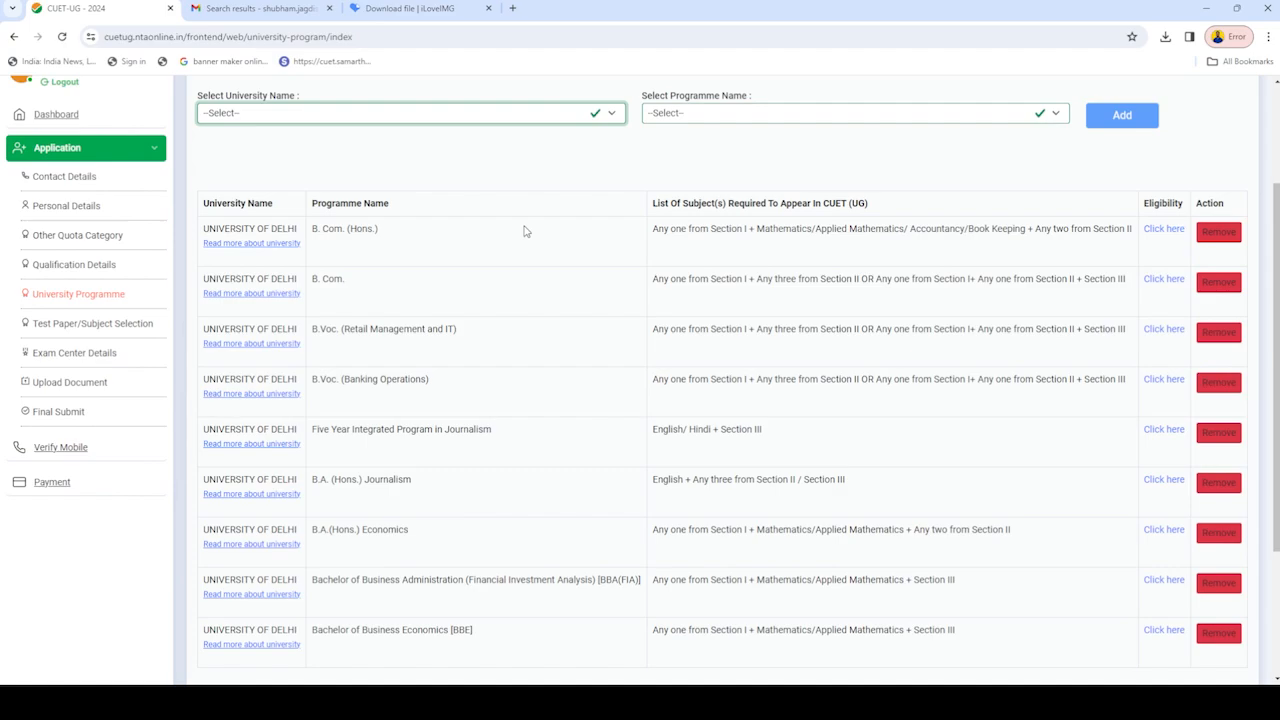
pyautogui.click(286, 249)
pyautogui.click(898, 119)
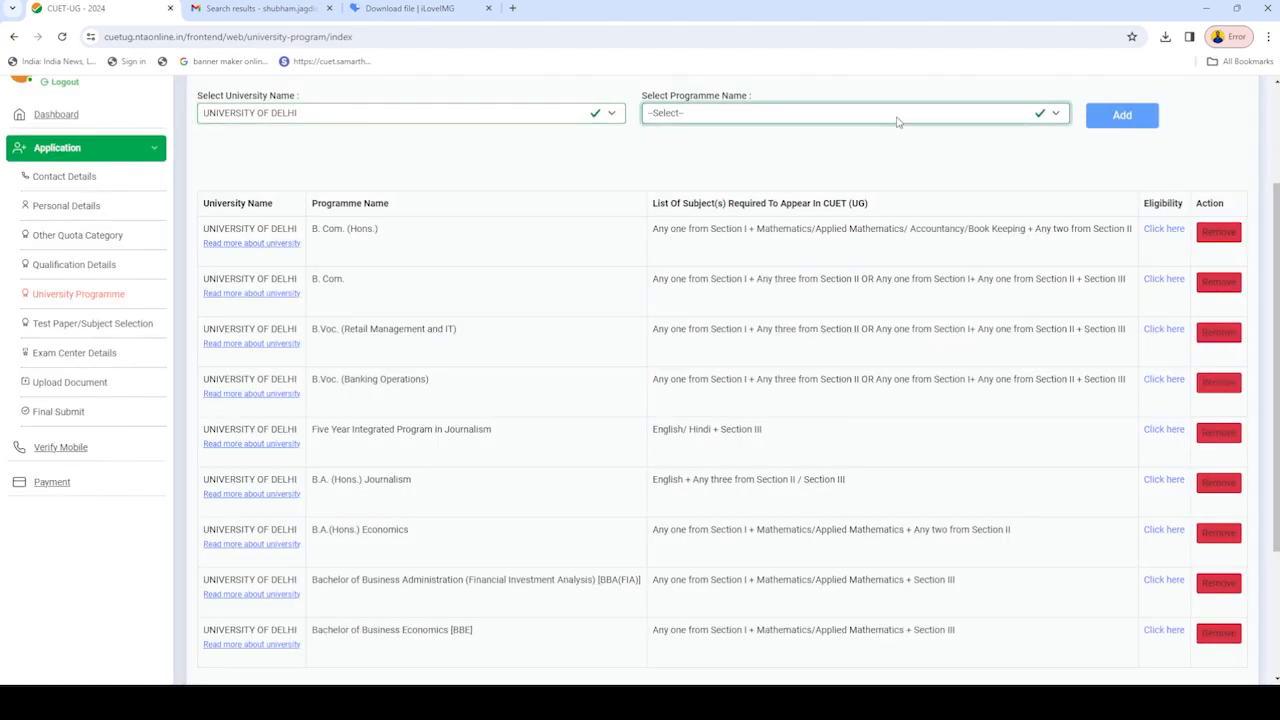
pyautogui.click(855, 351)
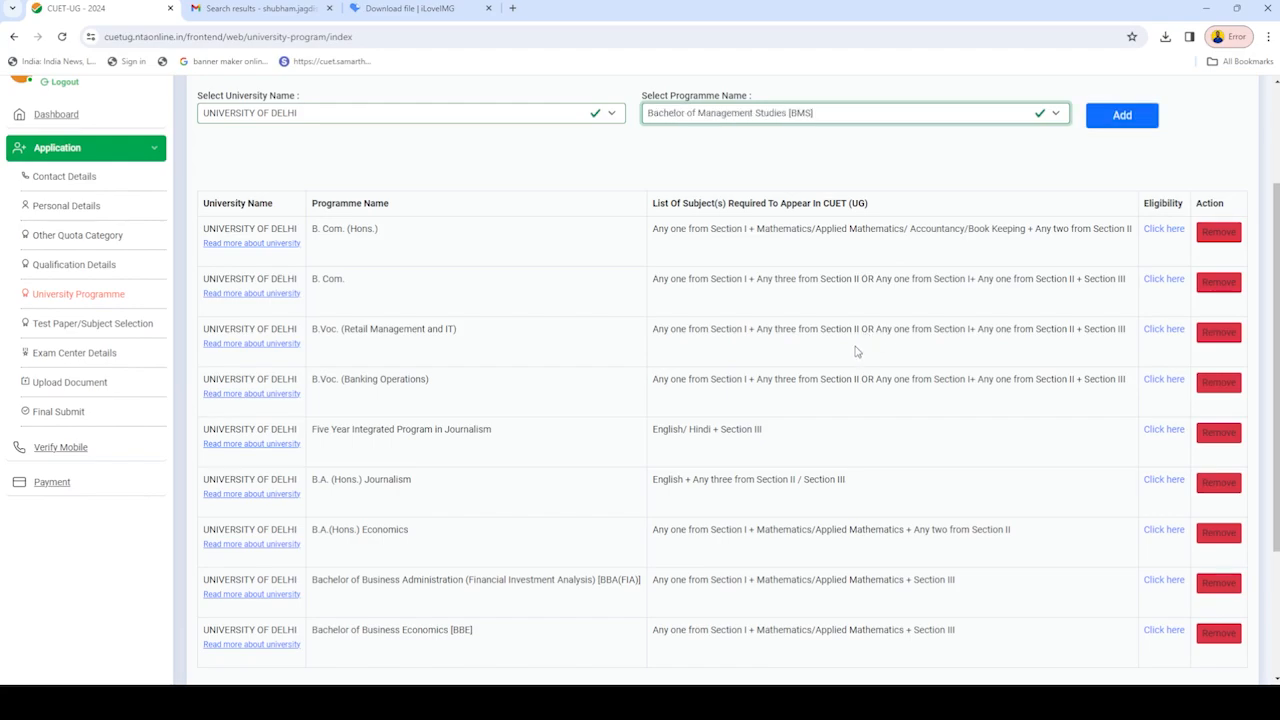
pyautogui.click(1120, 117)
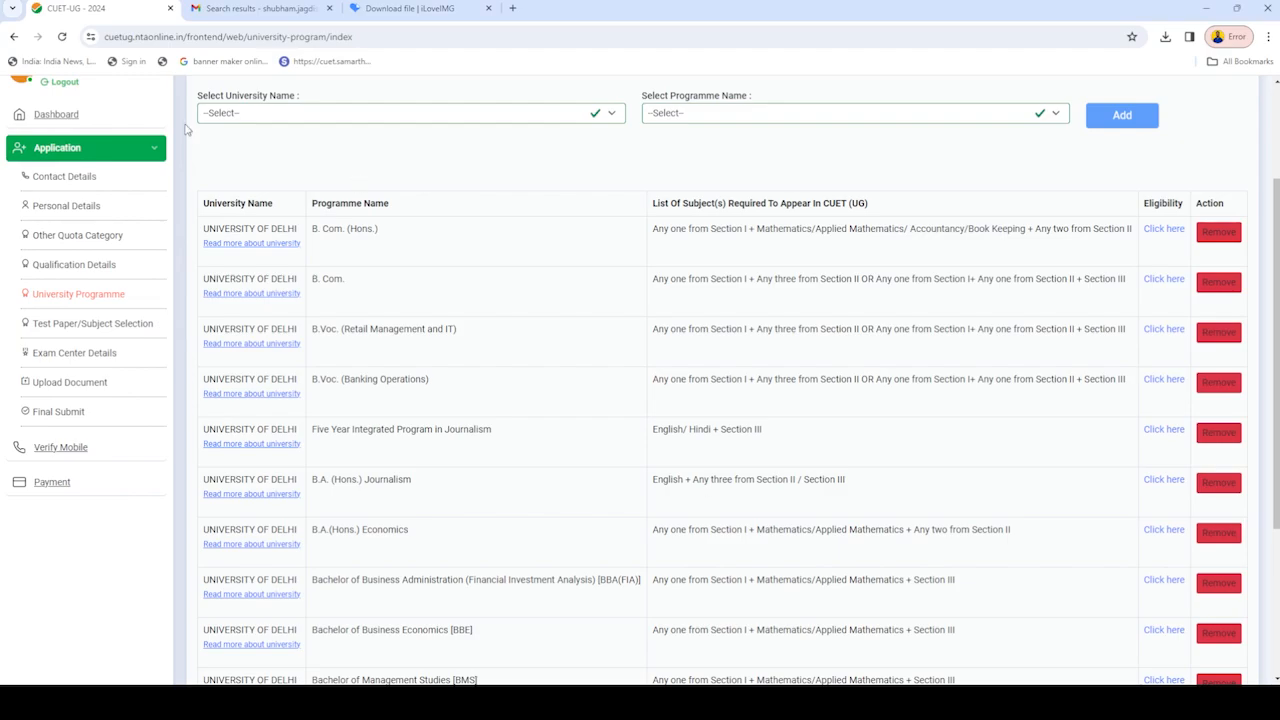
# Step: Add Banaras Hindu University's B.A. LL.B and return to the top of the page
pyautogui.click(402, 117)
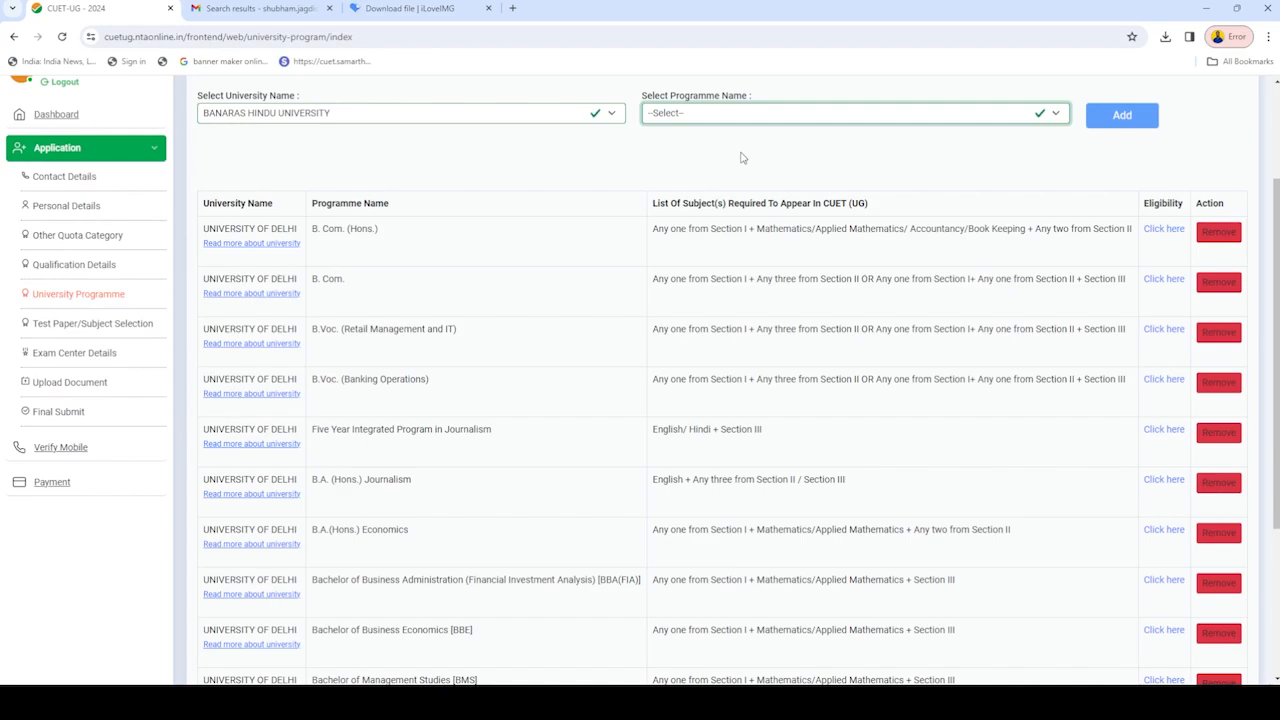
pyautogui.click(1138, 127)
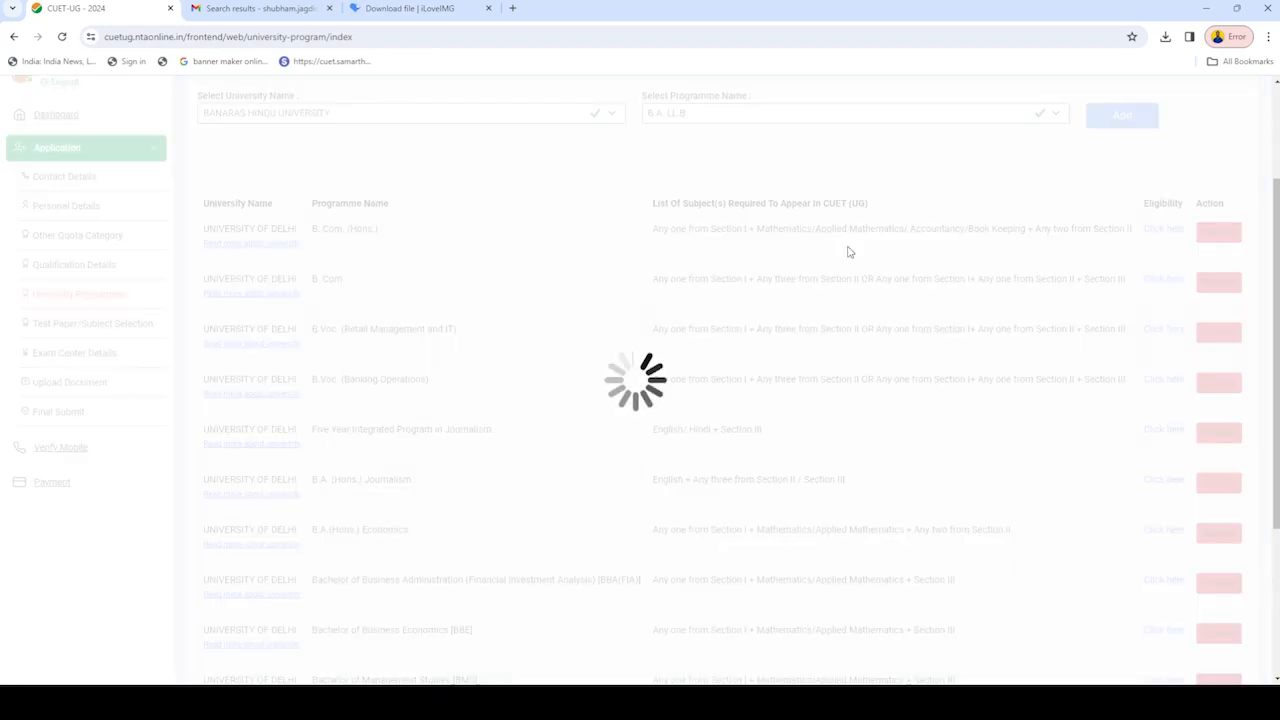
pyautogui.scroll(-4, 860, 322)
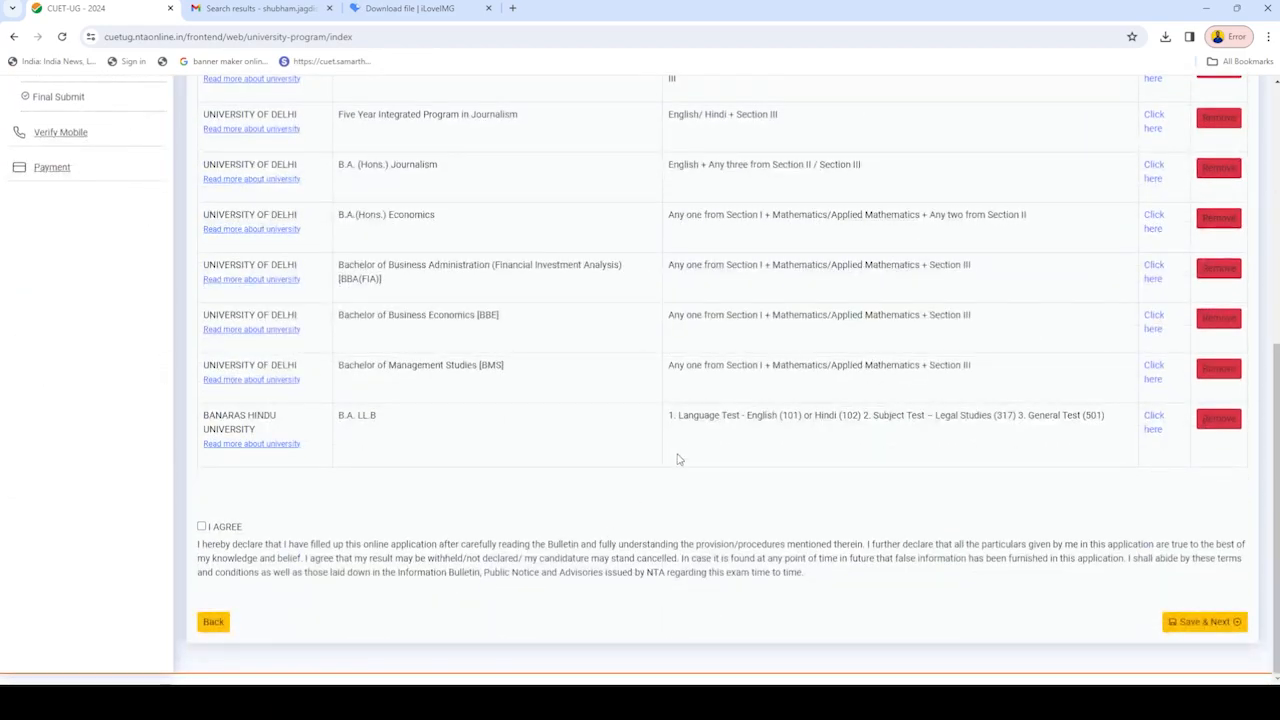
pyautogui.scroll(3, 496, 301)
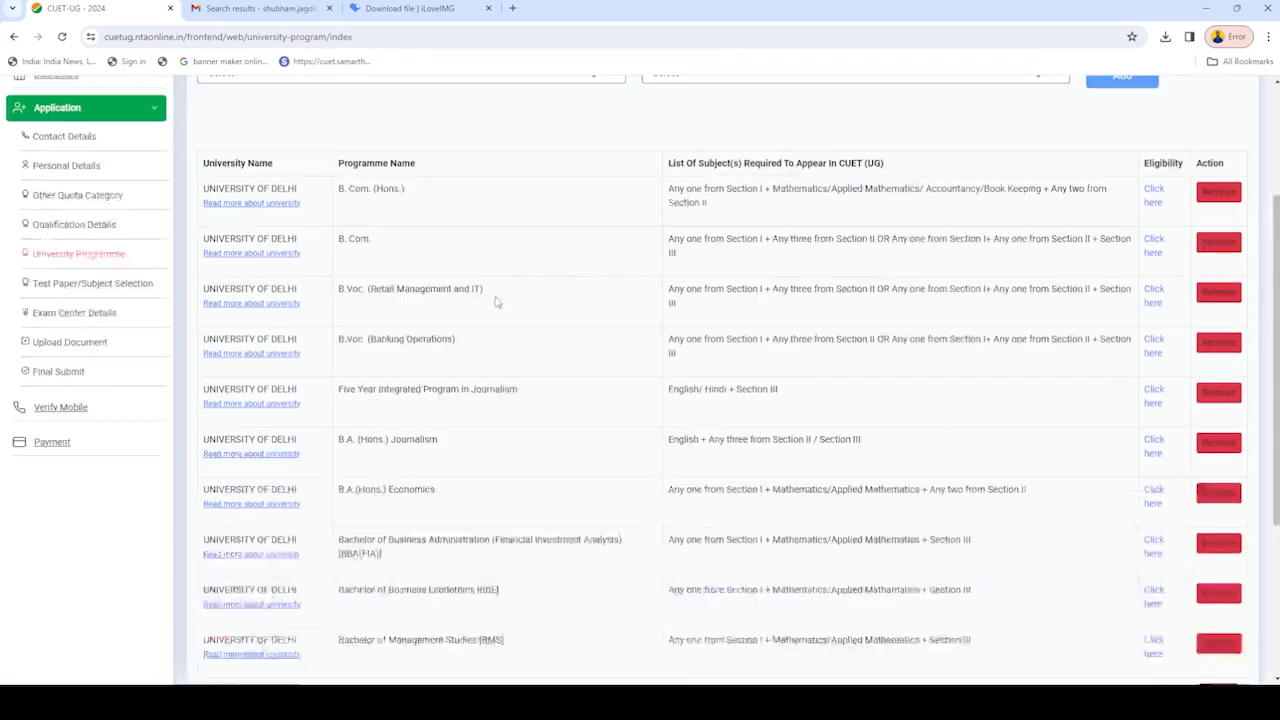
pyautogui.scroll(2, 496, 301)
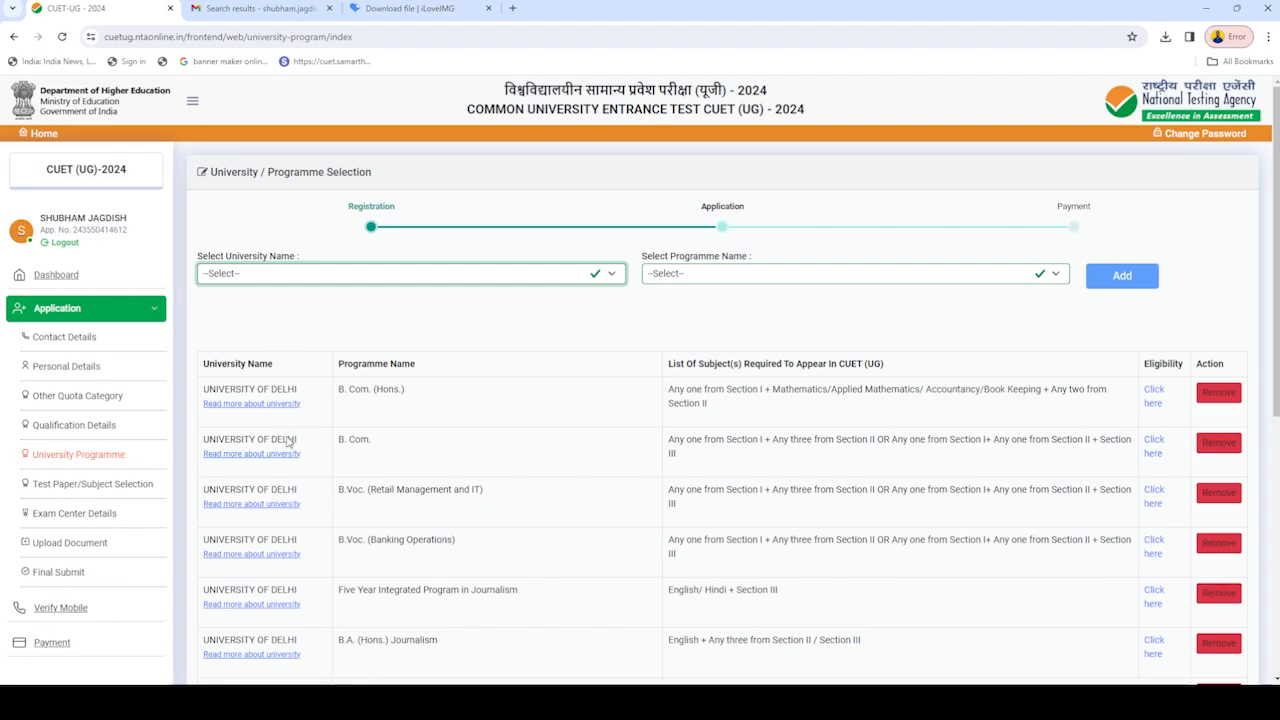
# Step: Add Banaras Hindu University's B.Com.(Hons.) / B.Com.(Hons.) -FMM programme
pyautogui.click(286, 441)
pyautogui.click(696, 281)
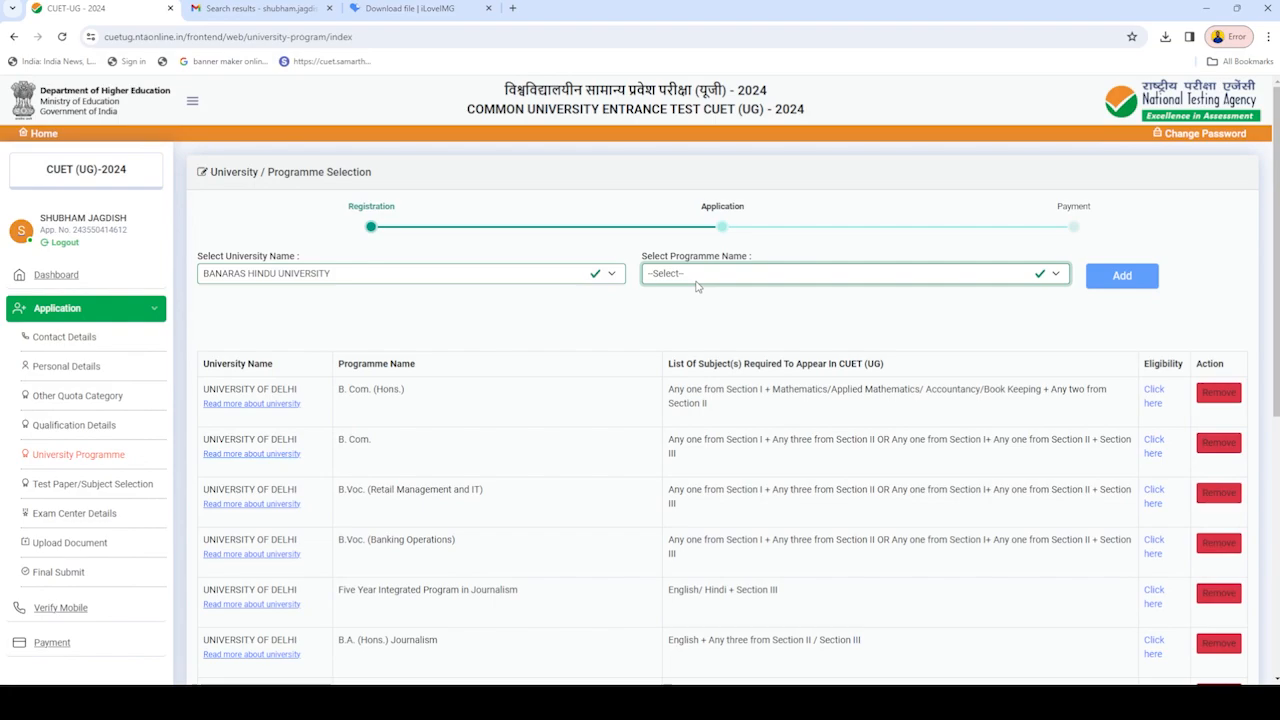
pyautogui.click(781, 348)
pyautogui.click(1100, 274)
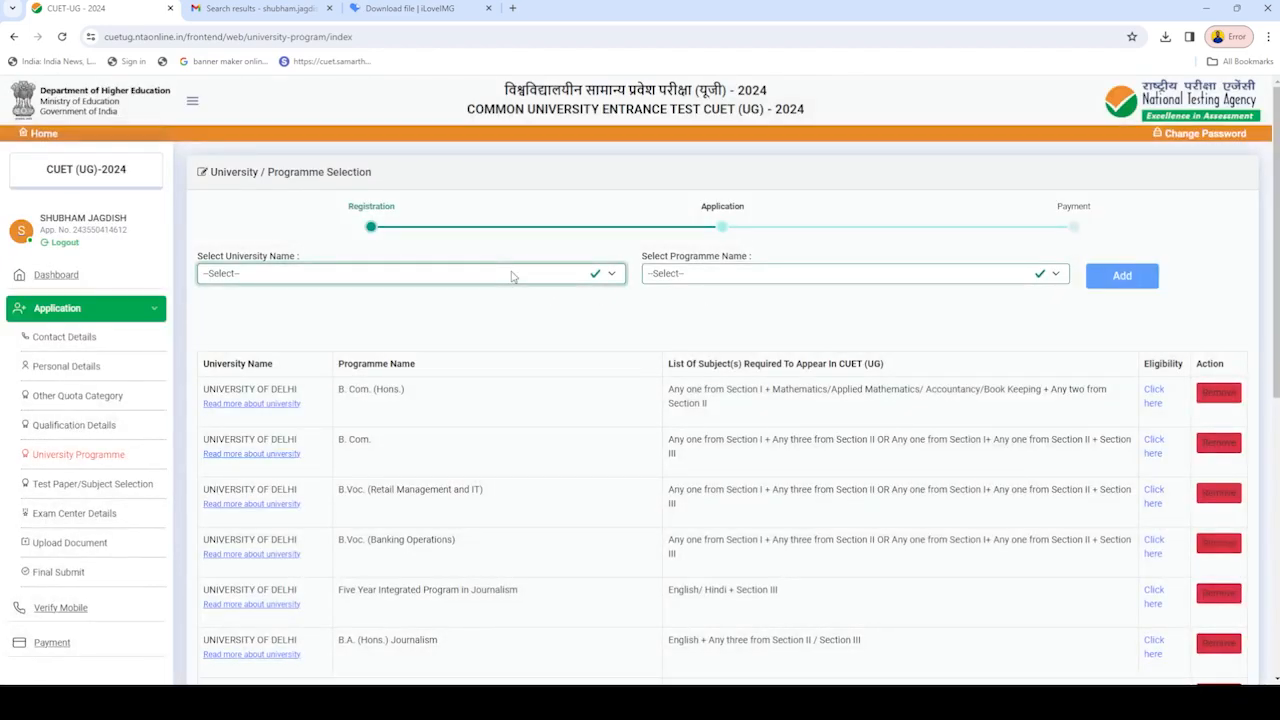
# Step: Add Banaras Hindu University's BFA programme
pyautogui.click(301, 410)
pyautogui.click(882, 272)
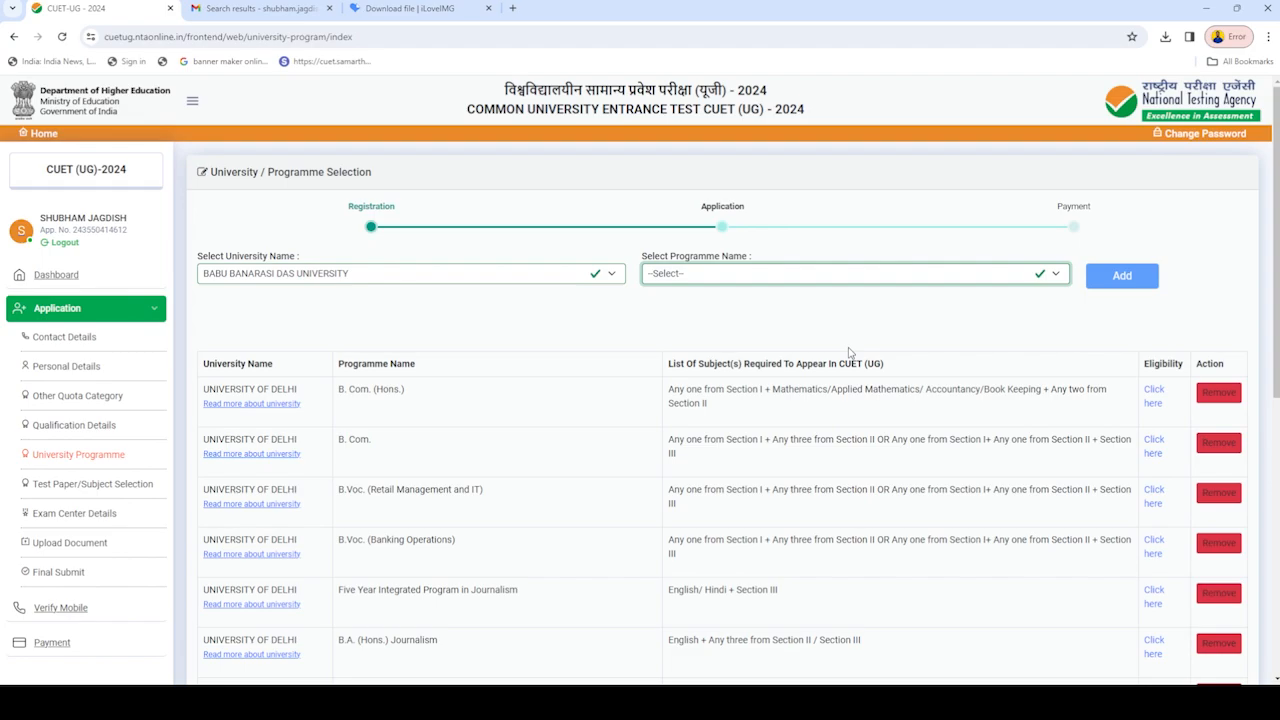
pyautogui.click(481, 279)
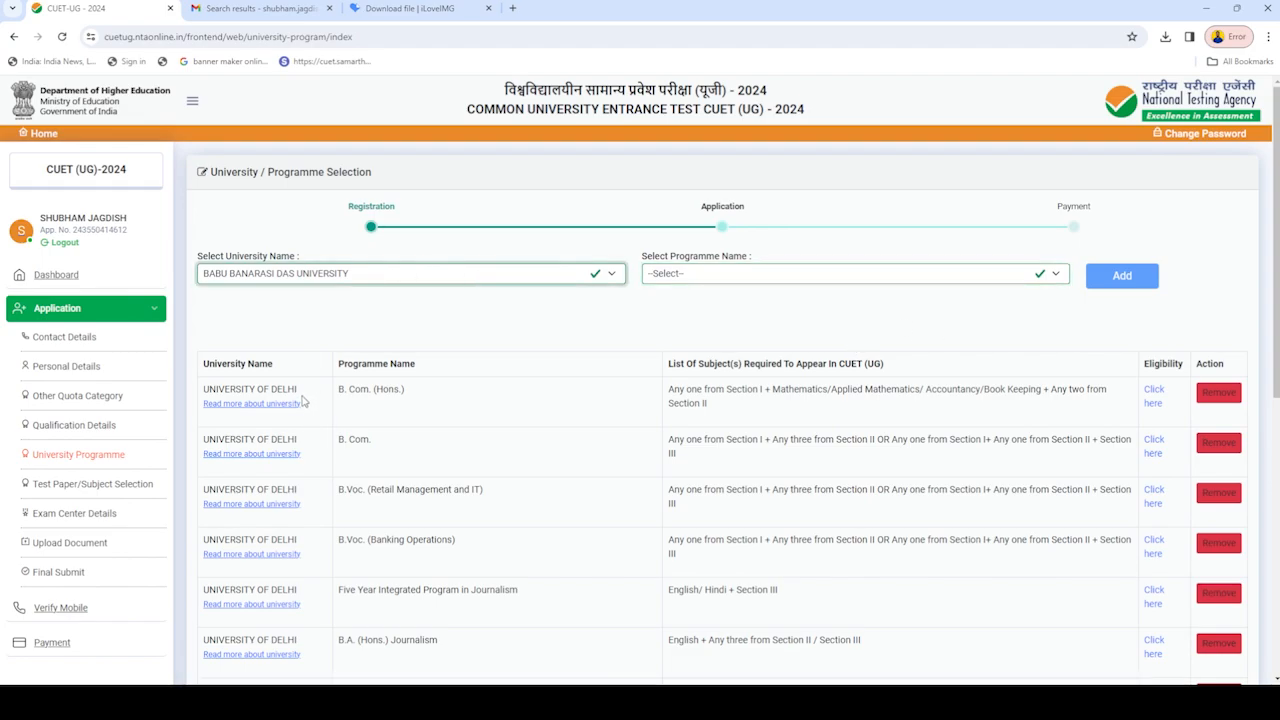
pyautogui.press('Down')
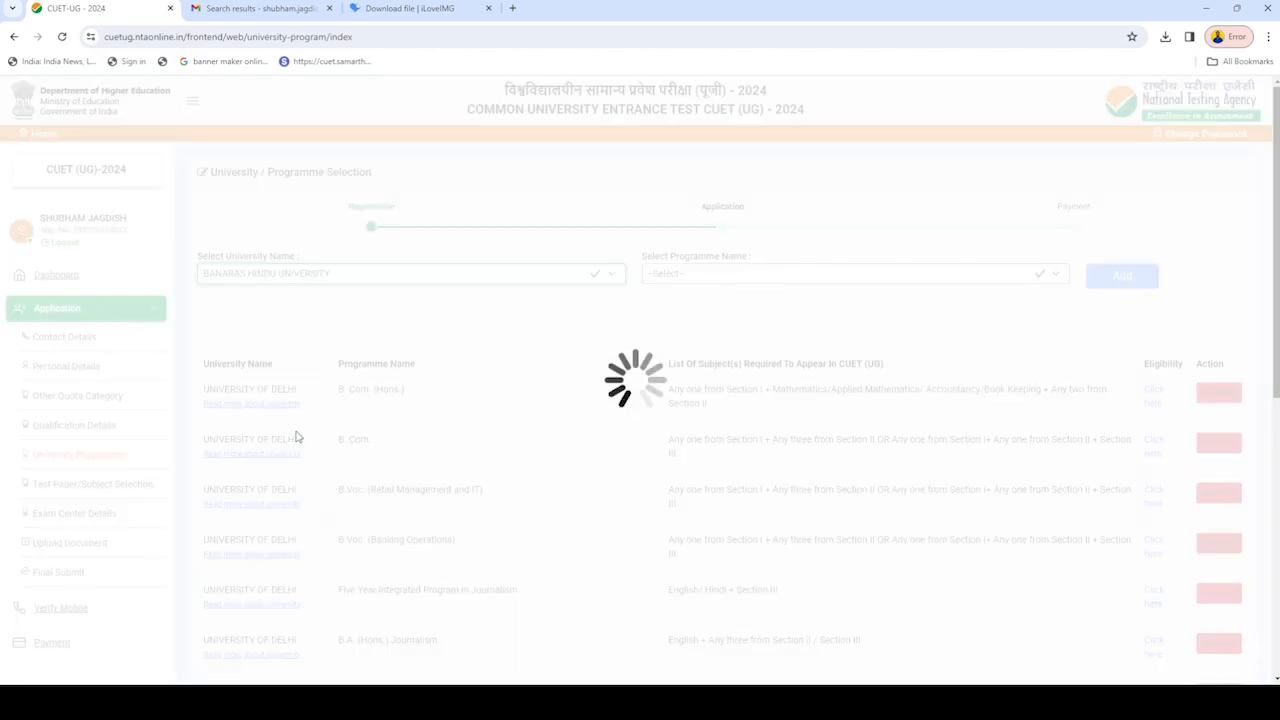
pyautogui.press('Tab')
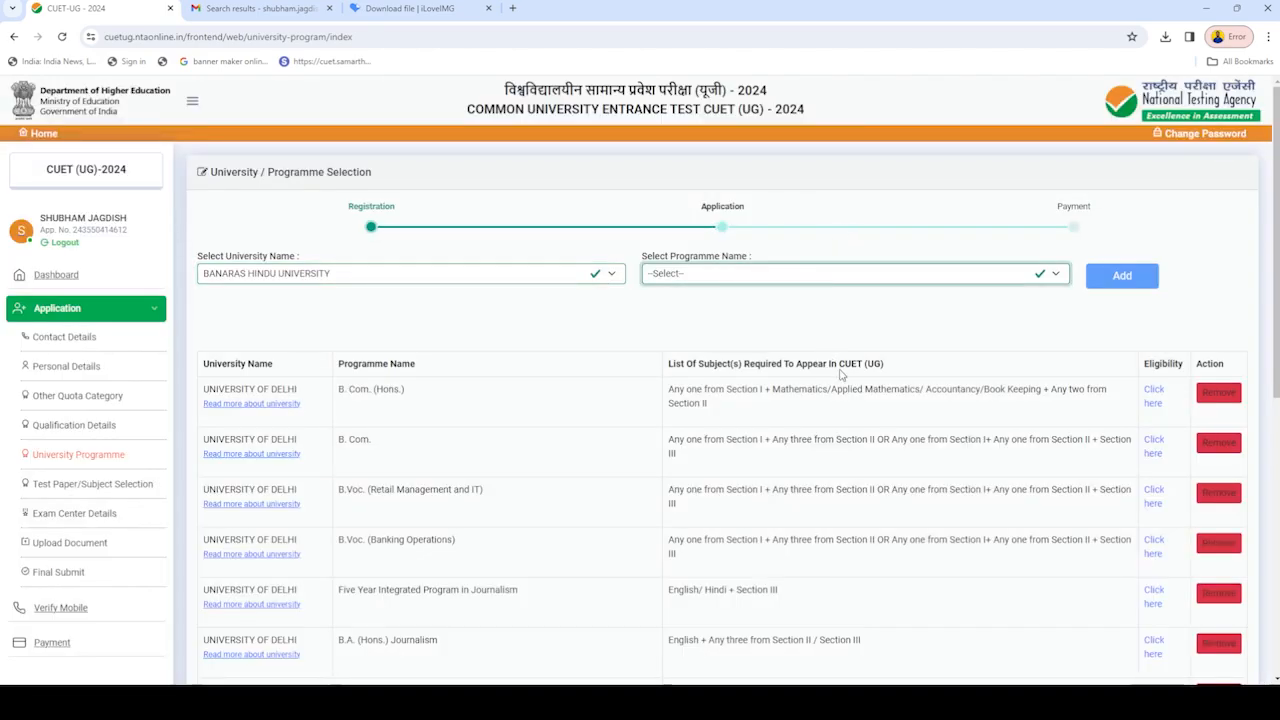
pyautogui.click(657, 487)
pyautogui.click(1149, 281)
# Step: Remove the BFA entry from the programme list and confirm
pyautogui.scroll(-8, 623, 660)
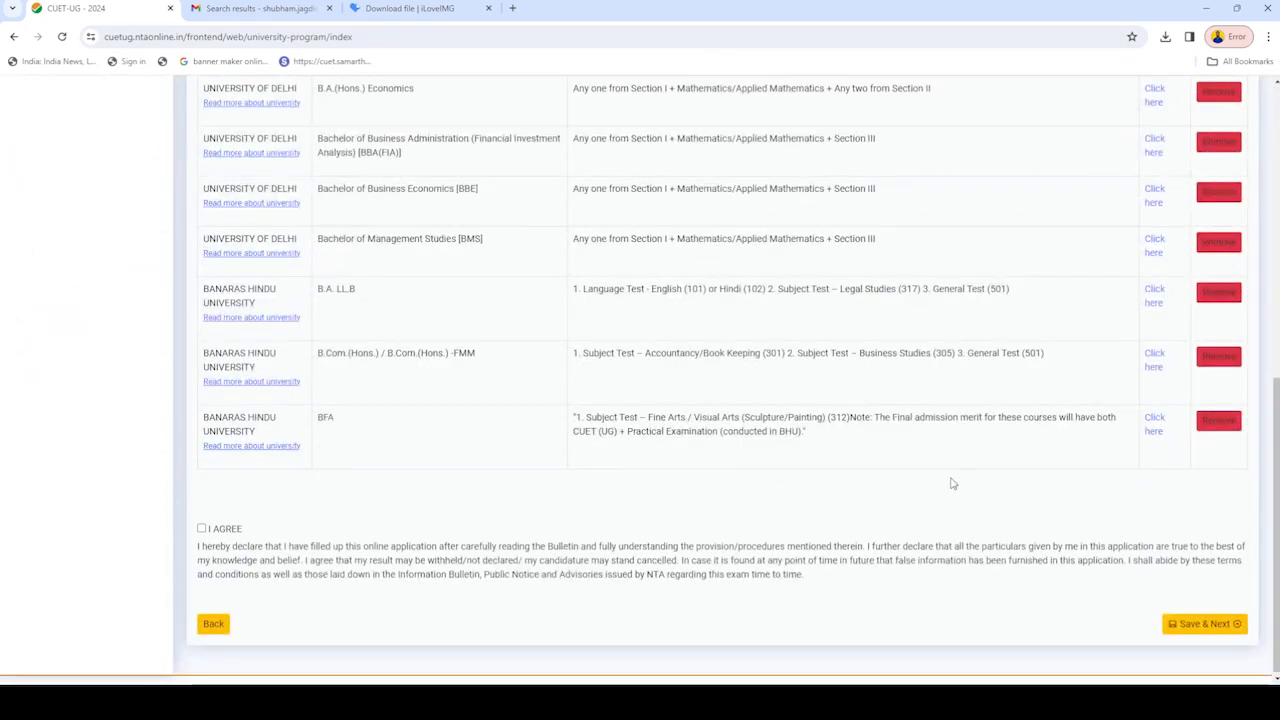
pyautogui.click(1218, 421)
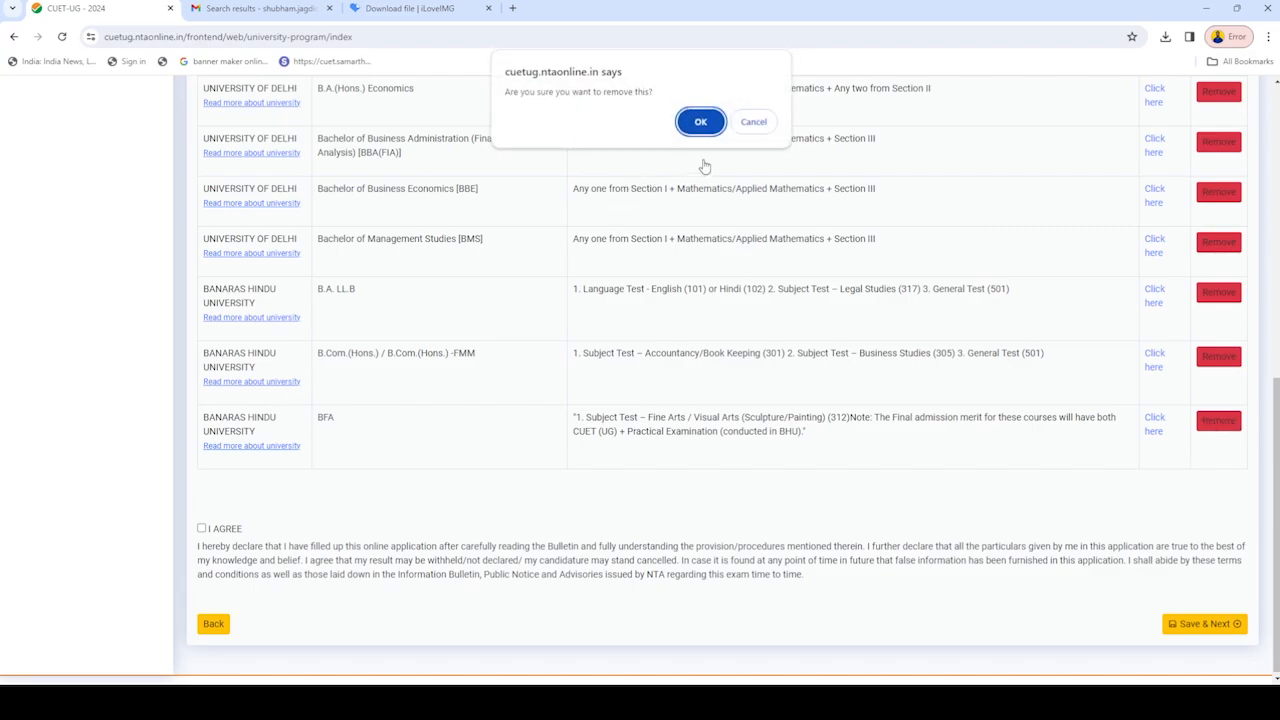
pyautogui.click(700, 121)
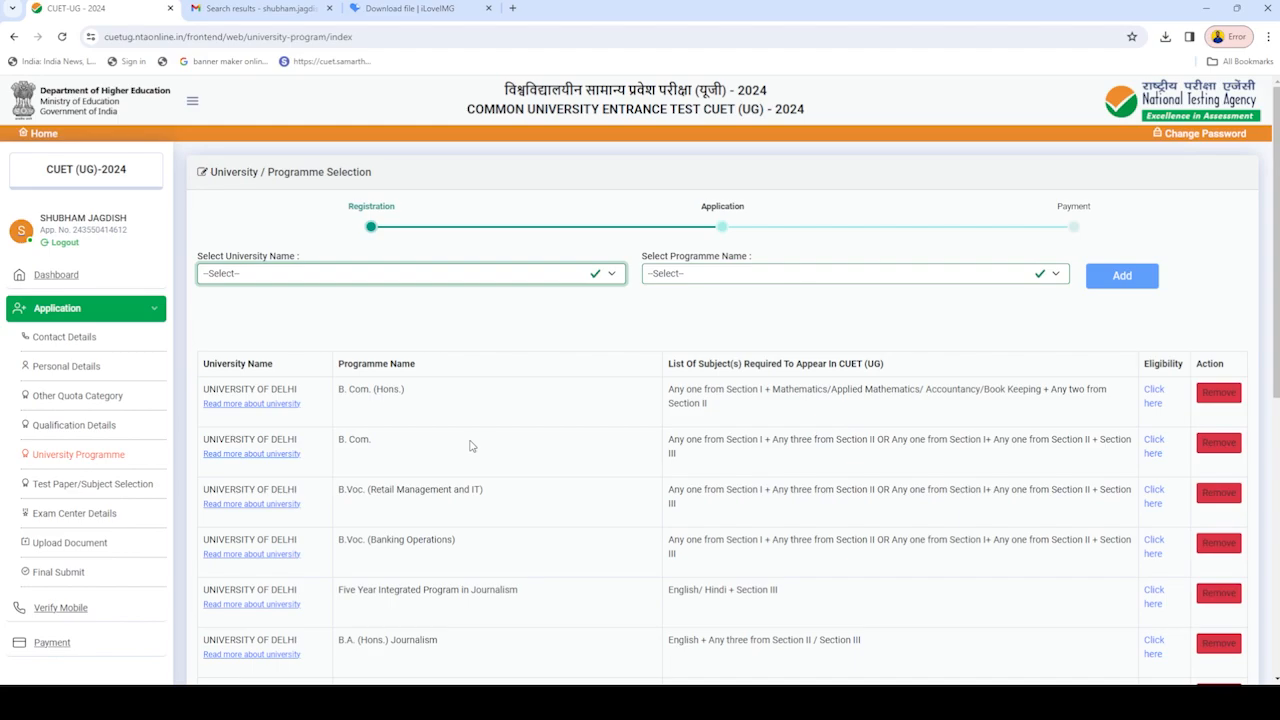
# Step: Add Guru Gobind Singh Indraprastha University's 4 Year B.Com.(Hons.) programme
pyautogui.click(410, 408)
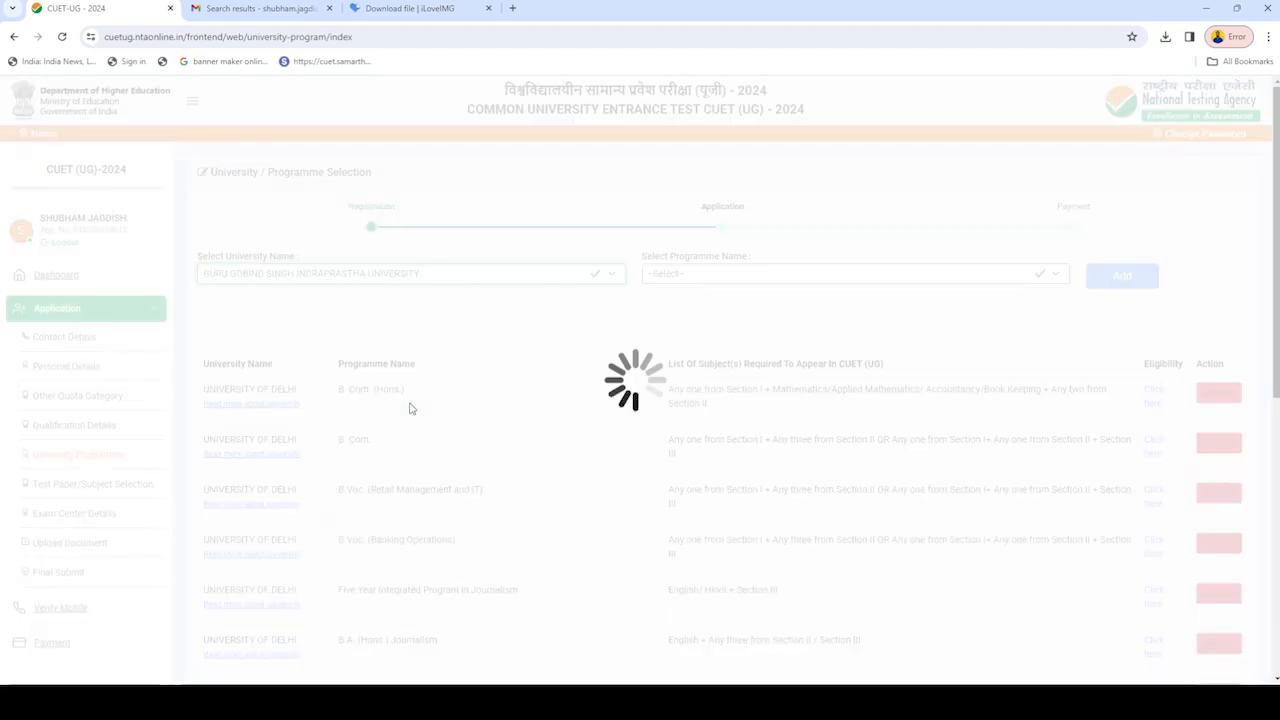
pyautogui.click(697, 268)
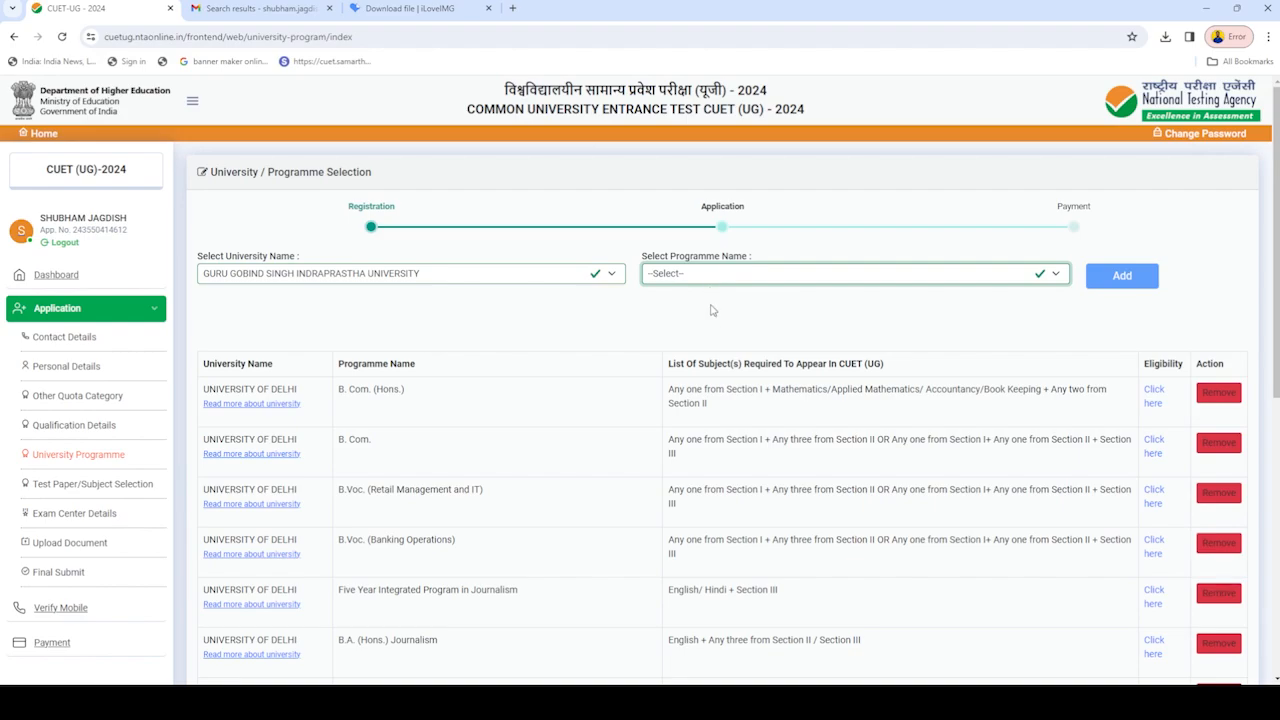
pyautogui.press('Down')
pyautogui.click(1133, 287)
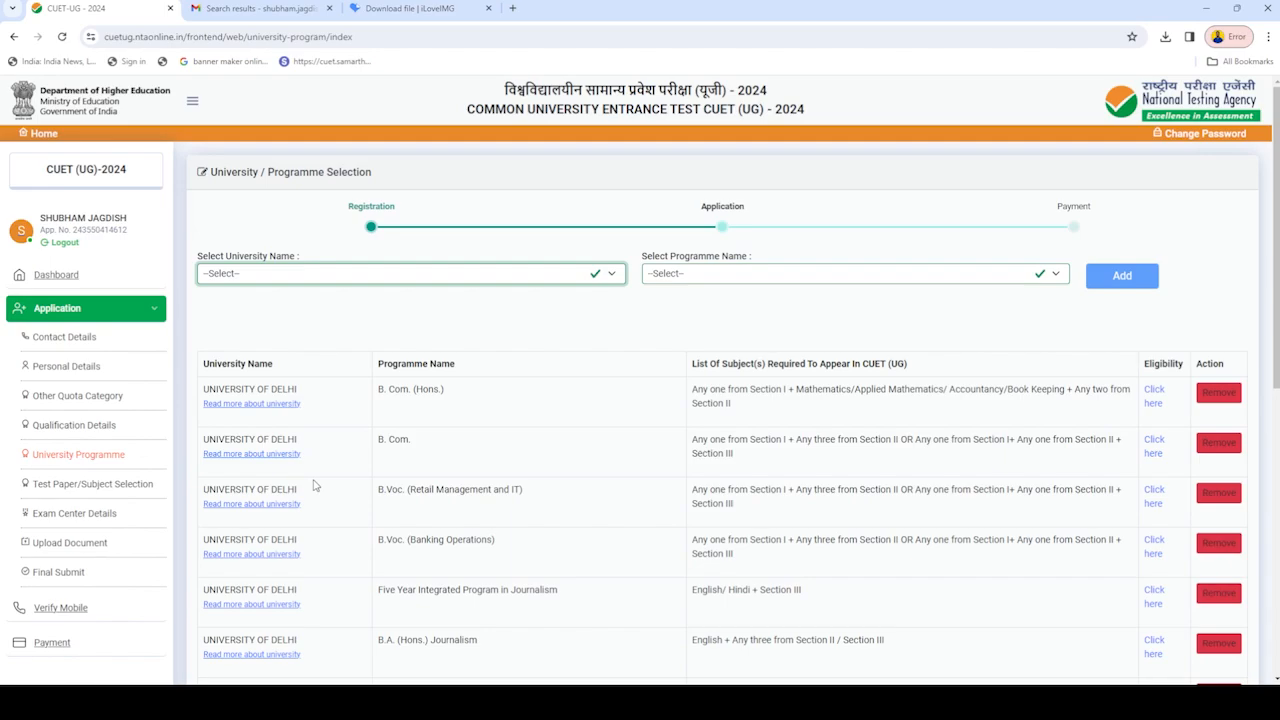
# Step: Add GGSIPU's 4 Year BBA & Allied Programmes
pyautogui.click(303, 401)
pyautogui.click(785, 277)
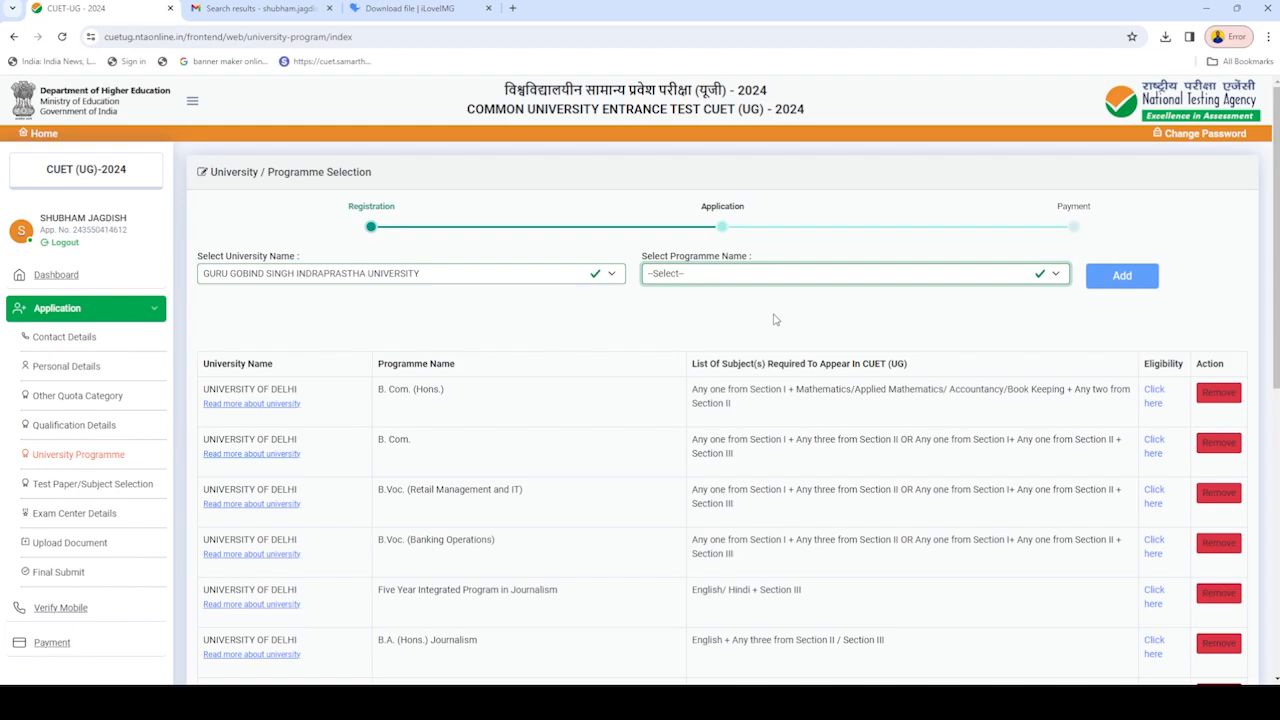
pyautogui.click(775, 320)
pyautogui.click(1118, 275)
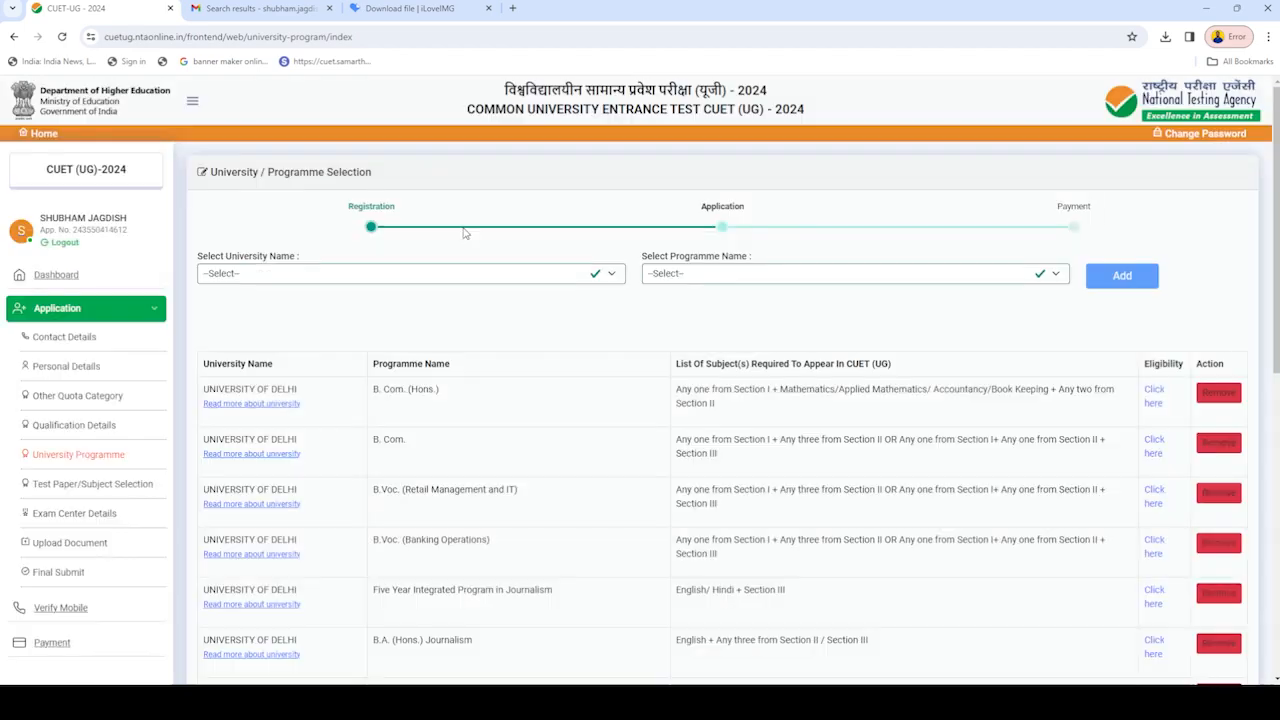
# Step: Add GGSIPU's Integrated B.A.LL.B. (Hons.) and review the updated list
pyautogui.click(486, 278)
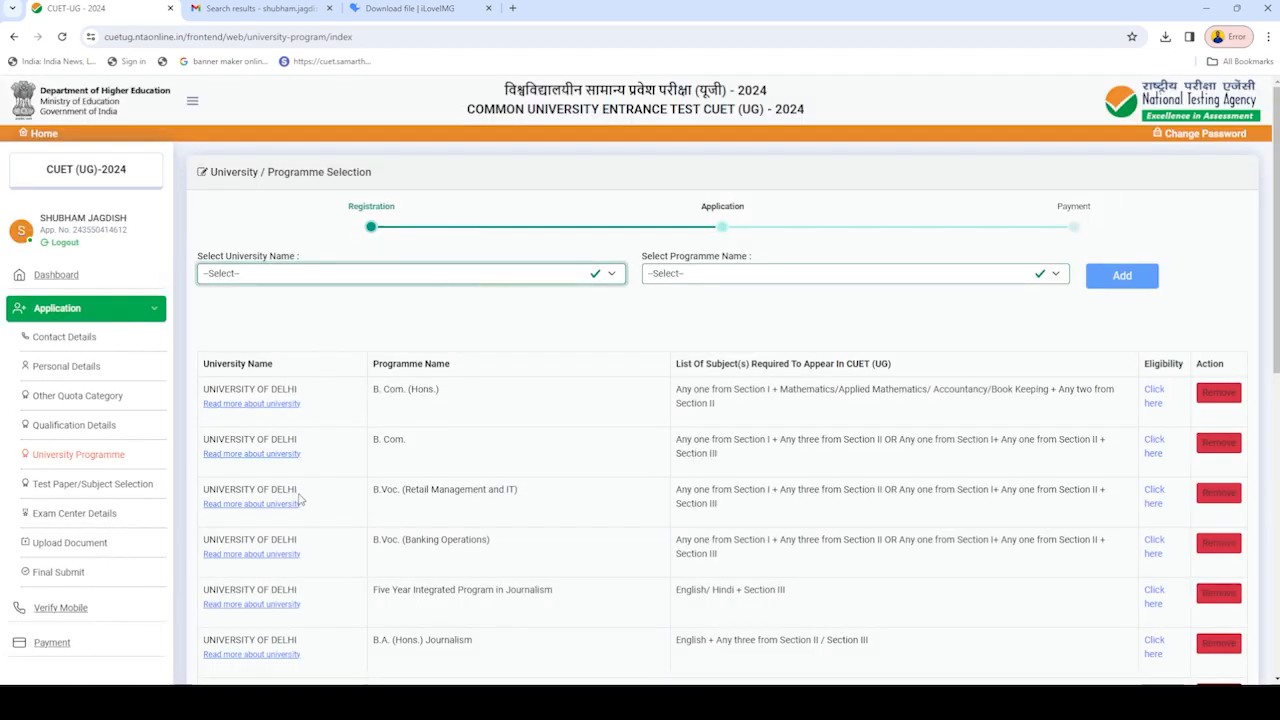
pyautogui.click(305, 410)
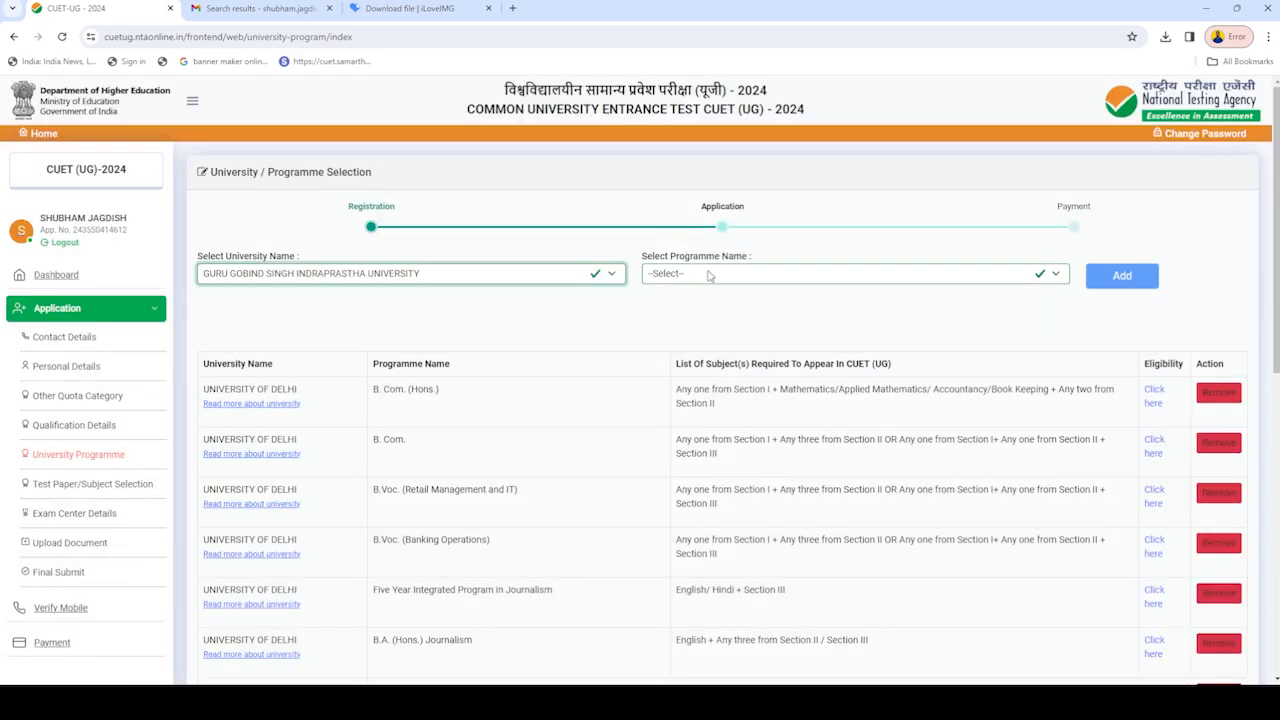
pyautogui.click(706, 276)
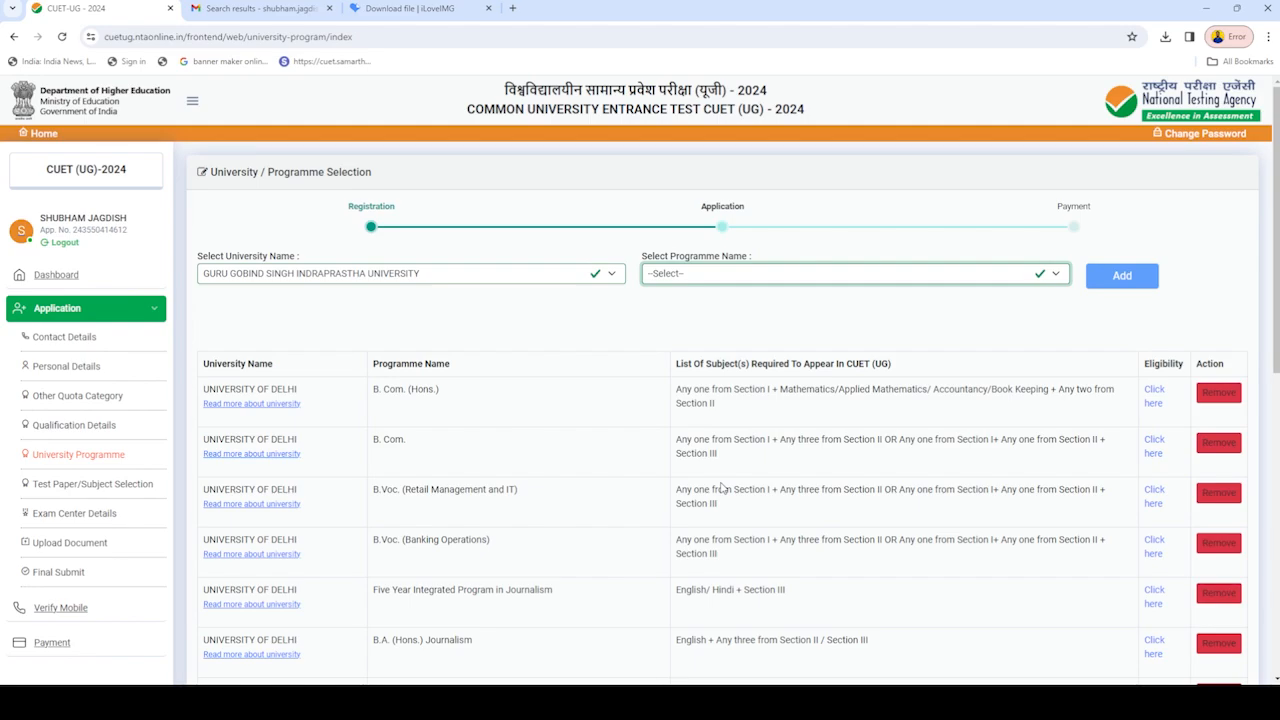
pyautogui.click(891, 400)
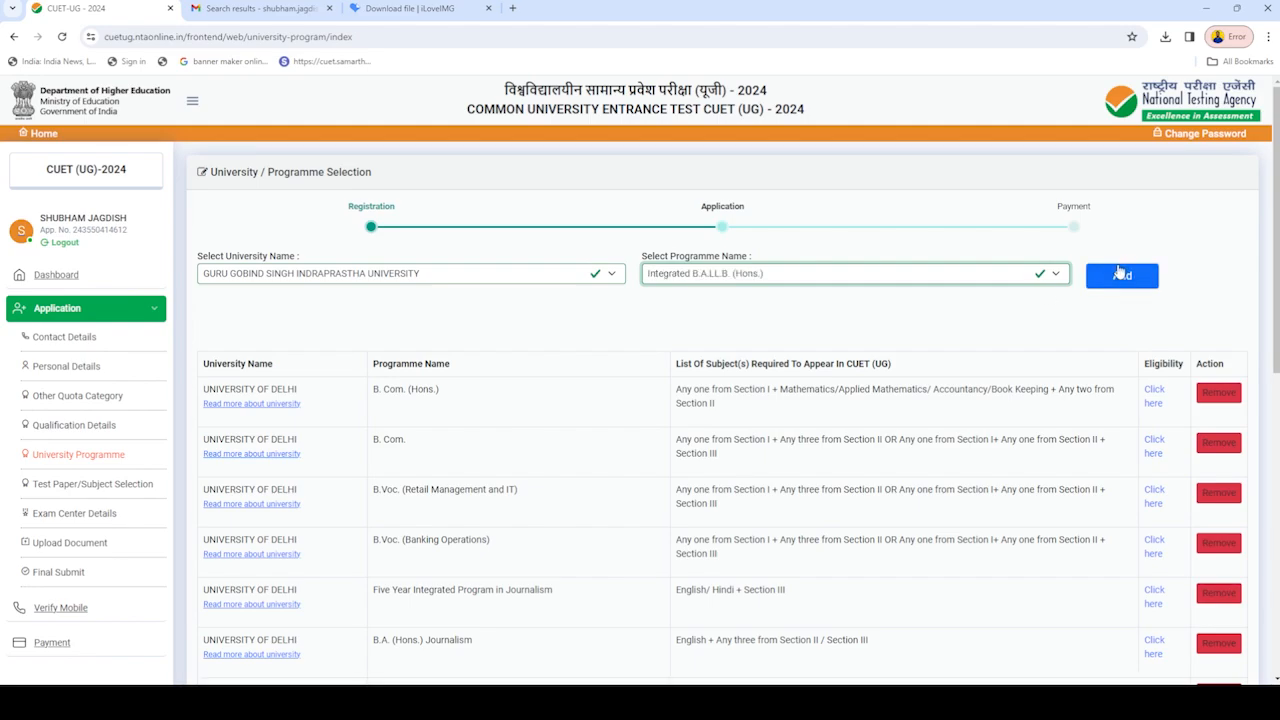
pyautogui.click(1122, 275)
pyautogui.scroll(-7, 829, 286)
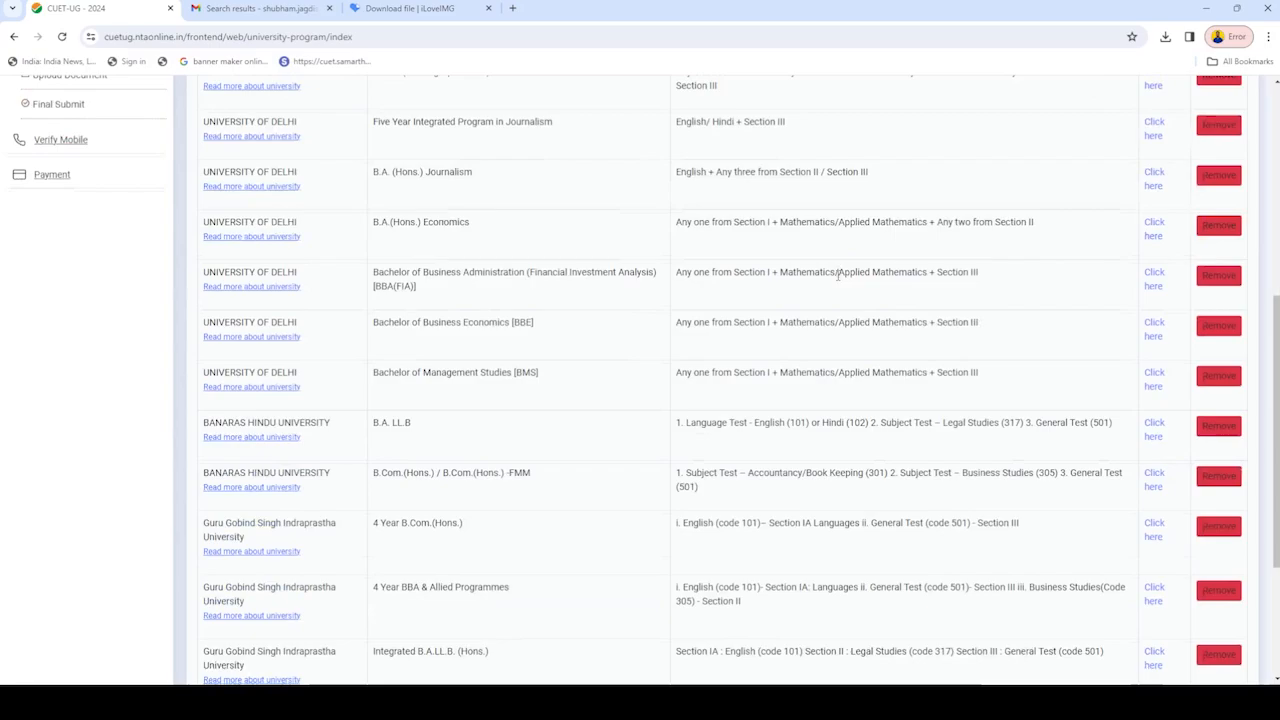
pyautogui.scroll(-1, 838, 272)
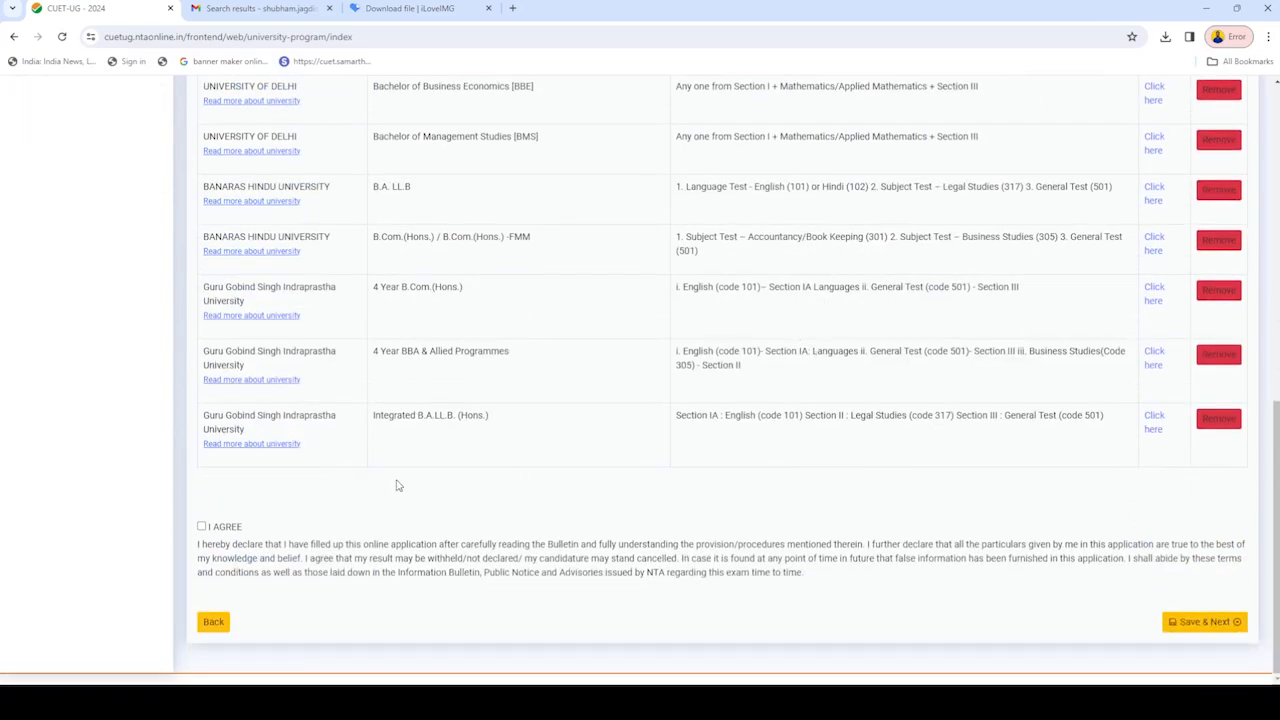
pyautogui.scroll(10, 308, 495)
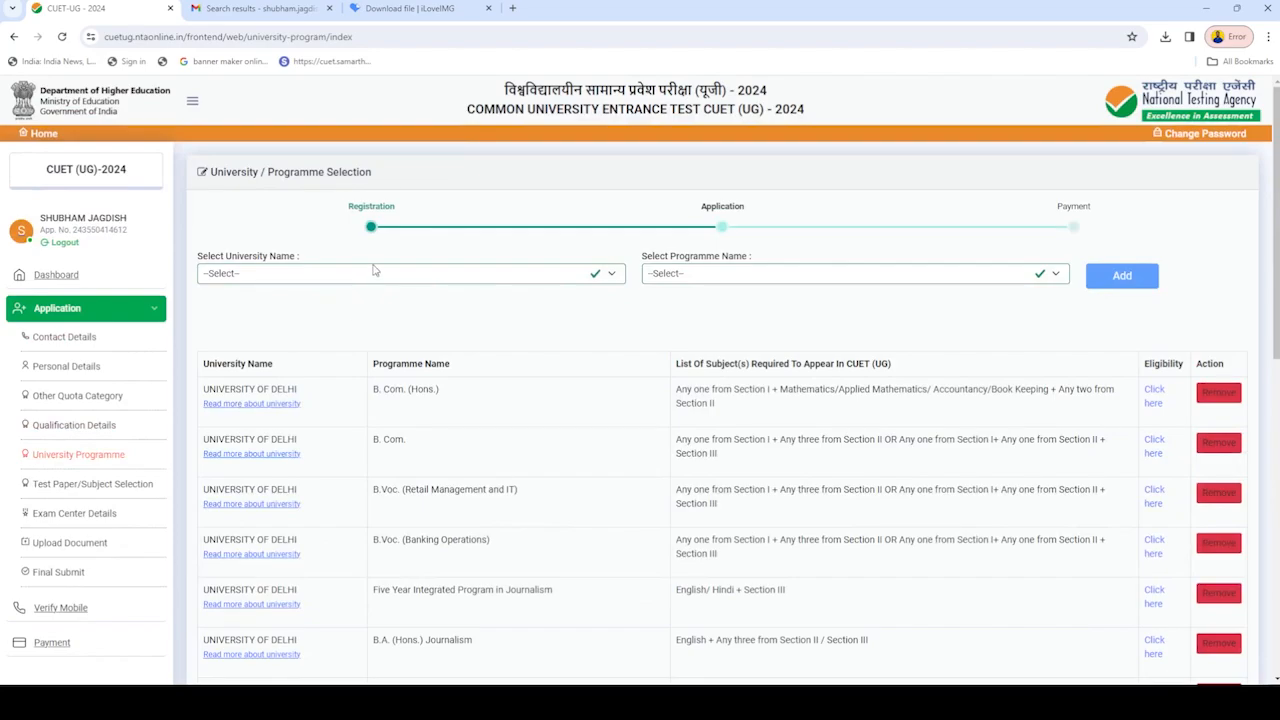
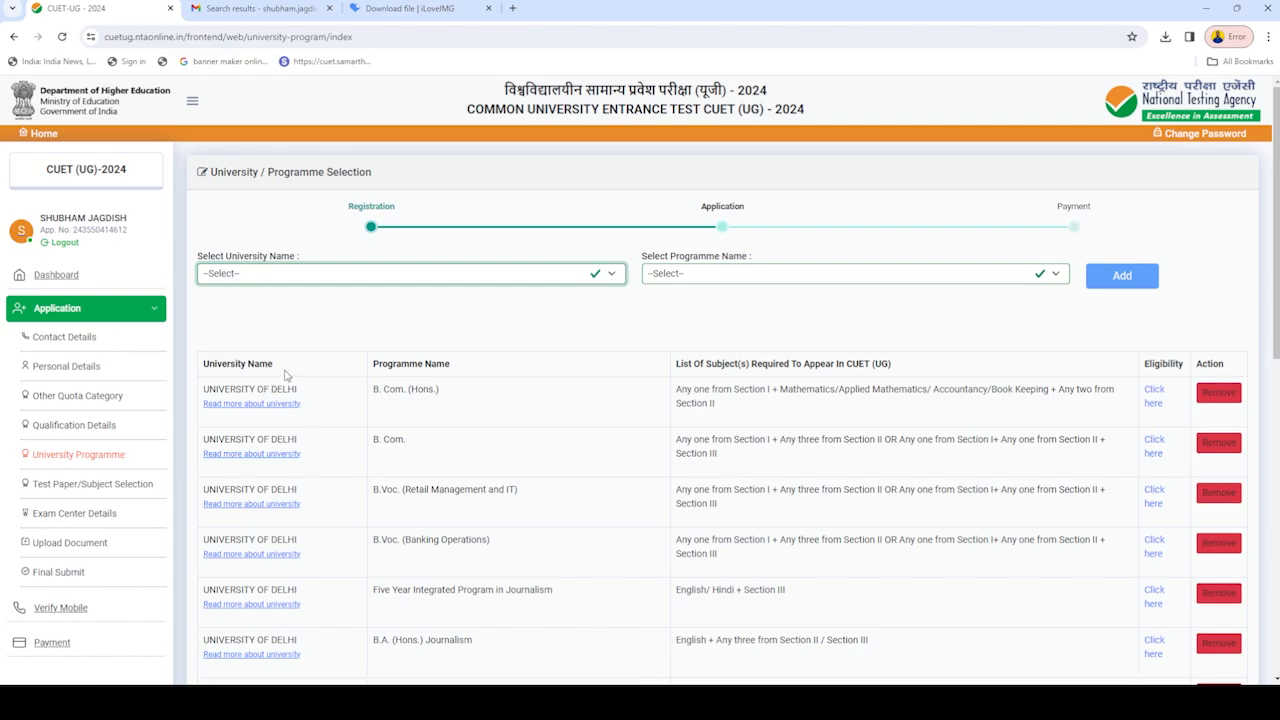
# Step: Add Dr. B.R. Ambedkar School of Economics University's 5 year Integrated M.Sc Economics, then choose TISS as the university
pyautogui.click(285, 376)
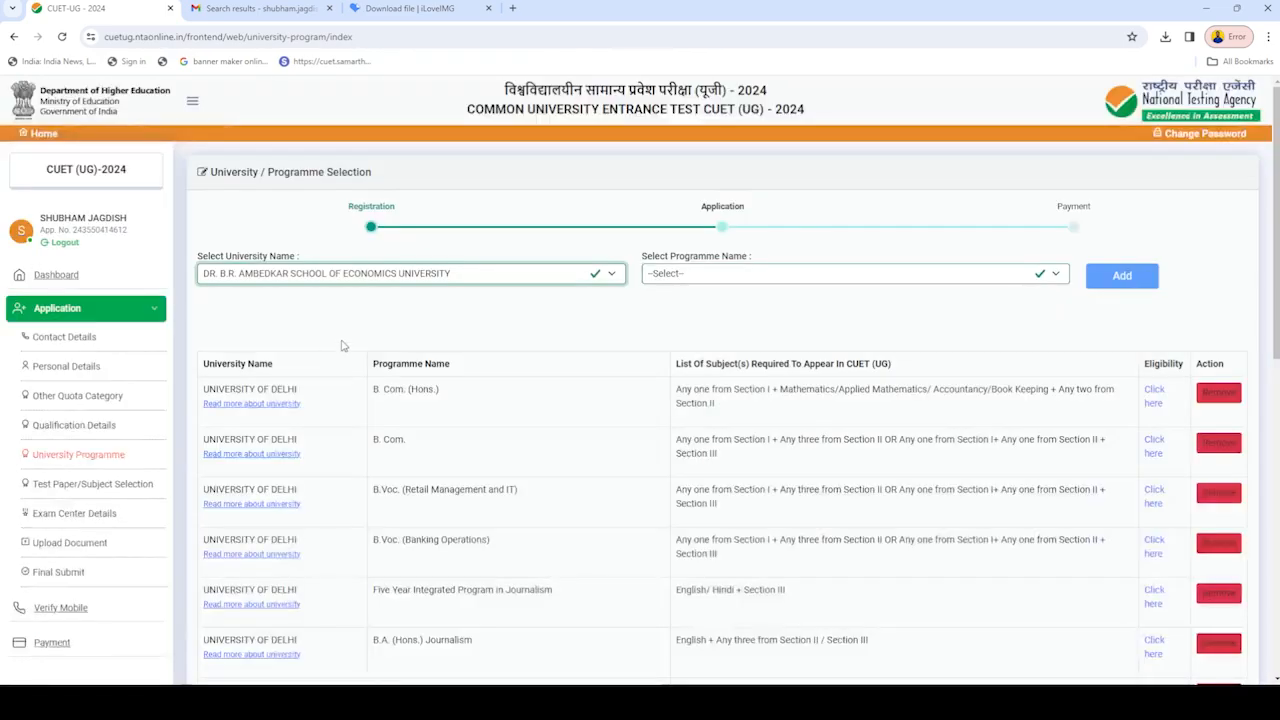
pyautogui.click(765, 275)
pyautogui.click(760, 303)
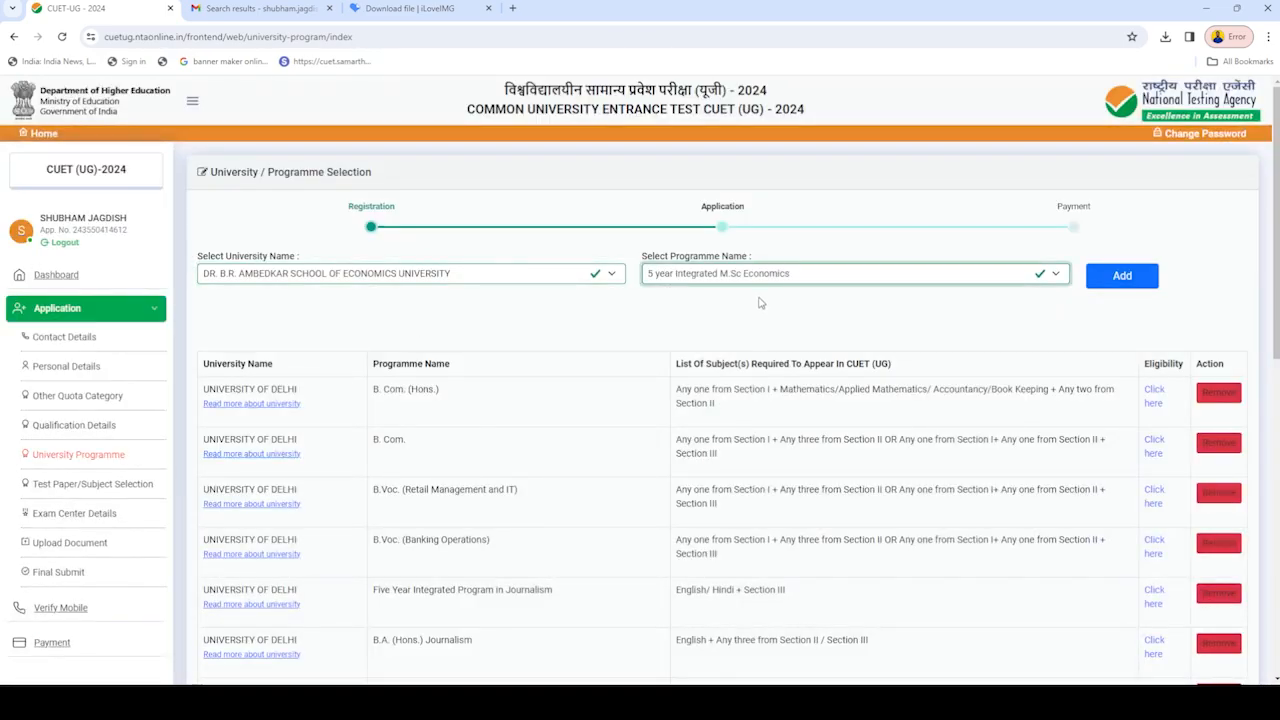
pyautogui.click(1094, 277)
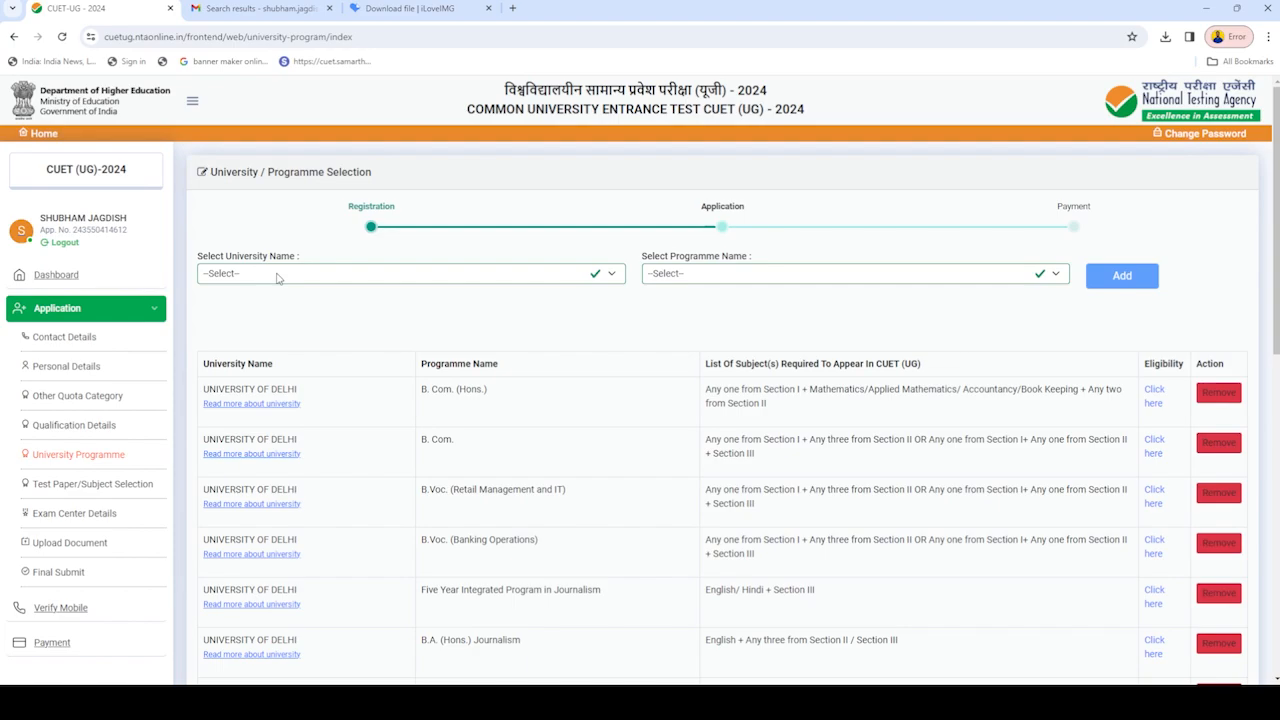
pyautogui.click(280, 278)
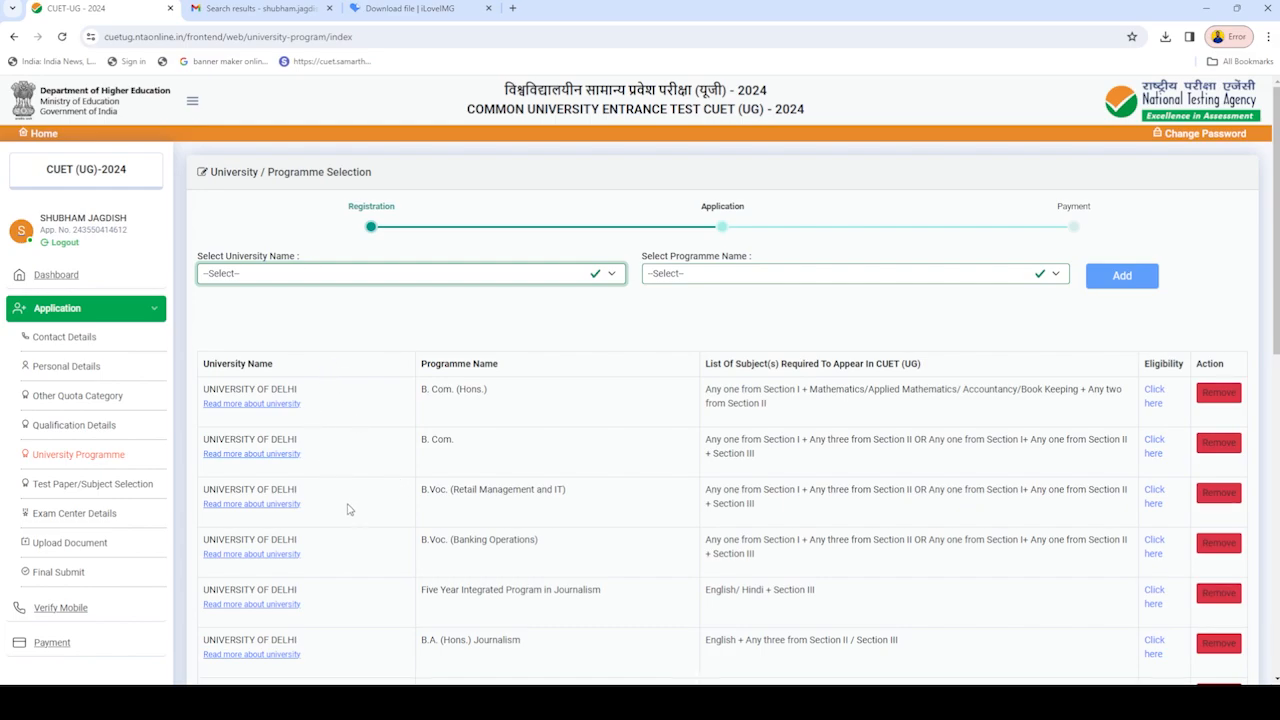
pyautogui.click(355, 389)
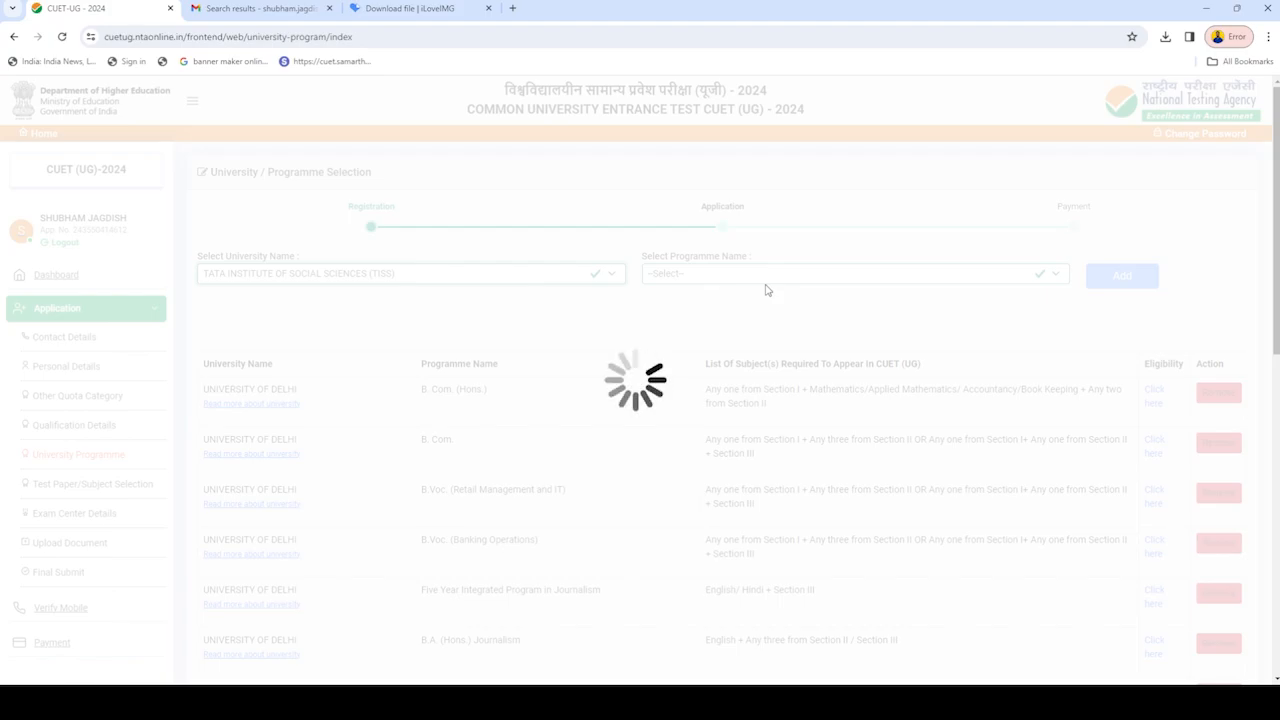
# Step: Add TISS's BS in Analytics And Sustainability Studies (Mumbai Campus) to the programme list
pyautogui.scroll(-15, 1006, 546)
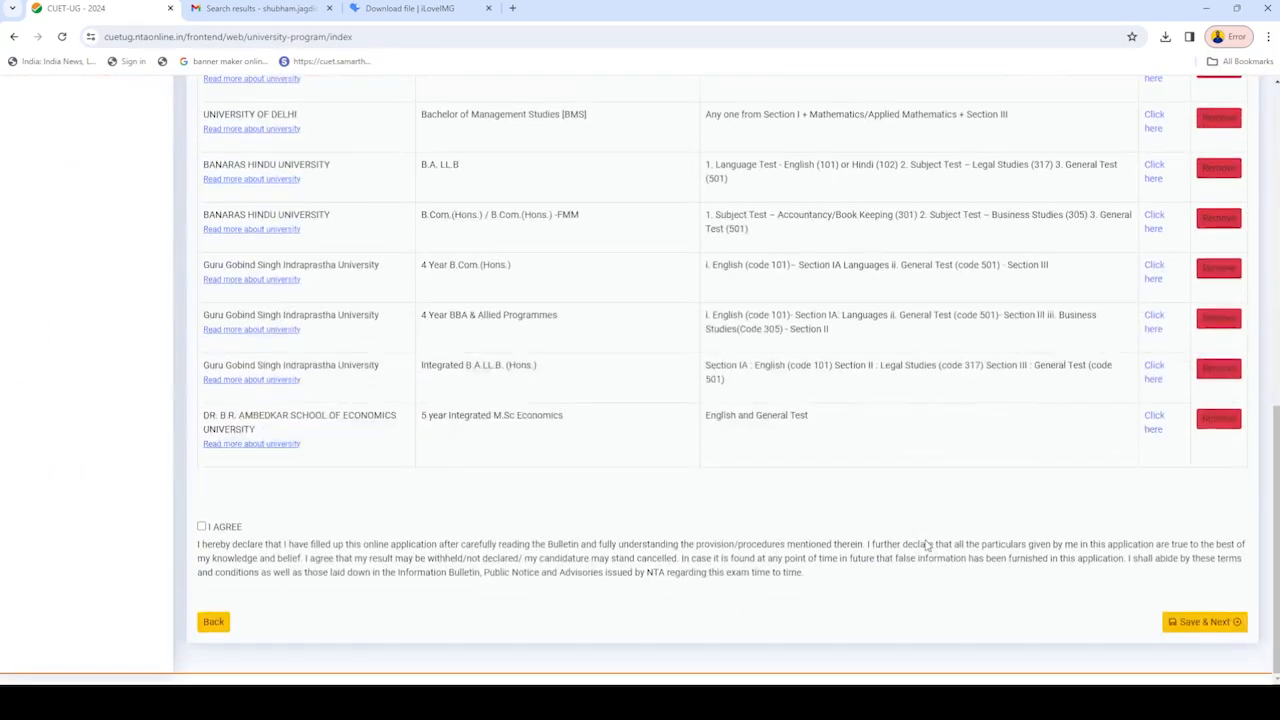
pyautogui.scroll(15, 740, 515)
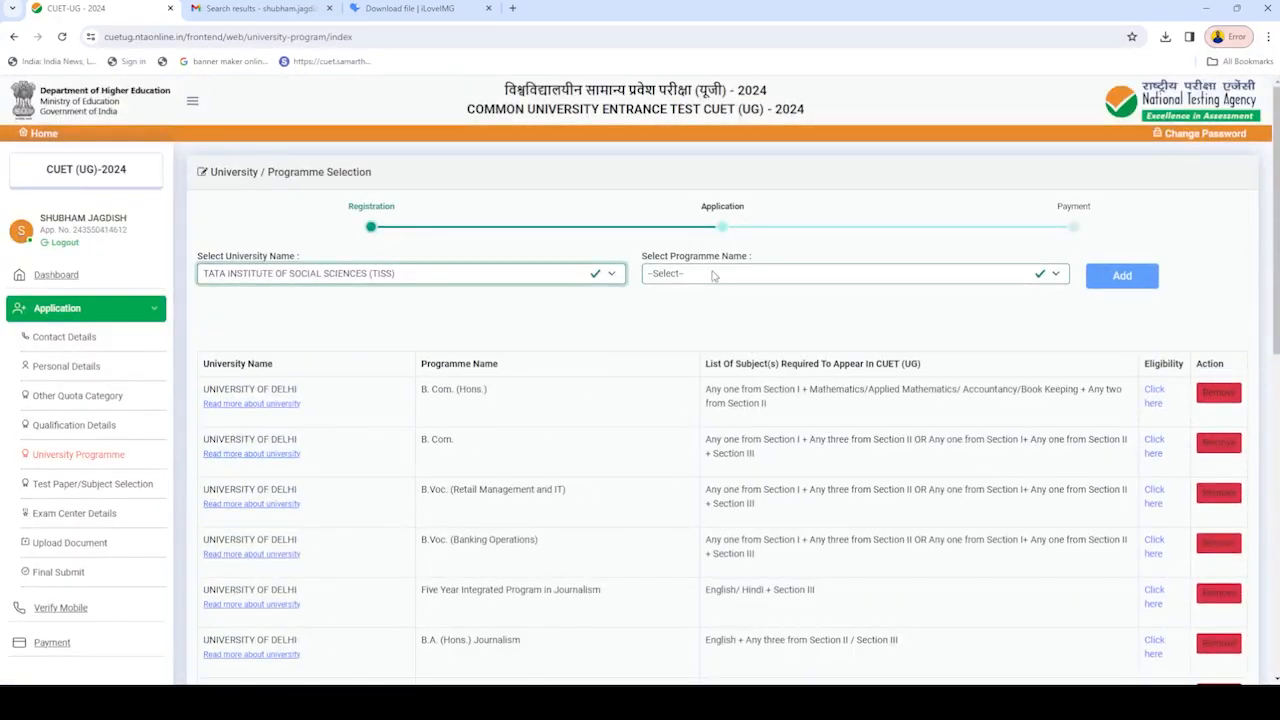
pyautogui.click(708, 336)
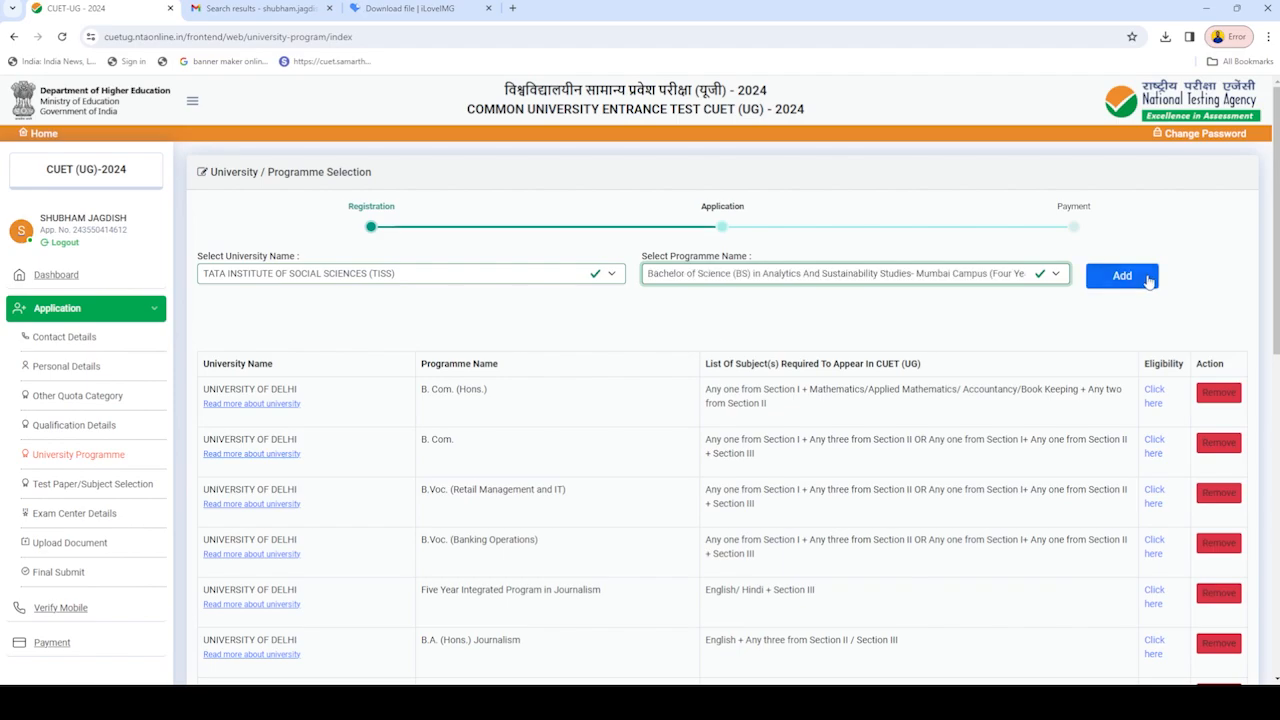
pyautogui.click(1125, 277)
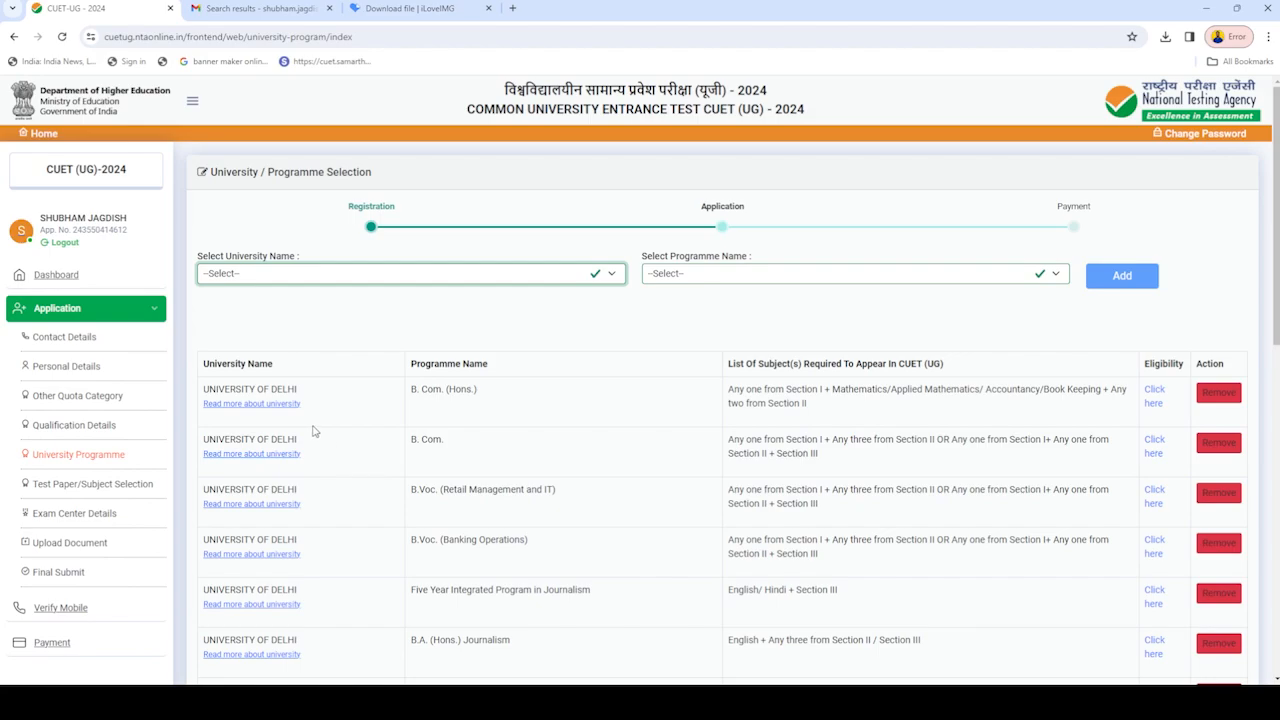
# Step: Add TISS's Bachelor of Social Work – Mumbai Campus, then choose University of Allahabad as the university
pyautogui.click(315, 313)
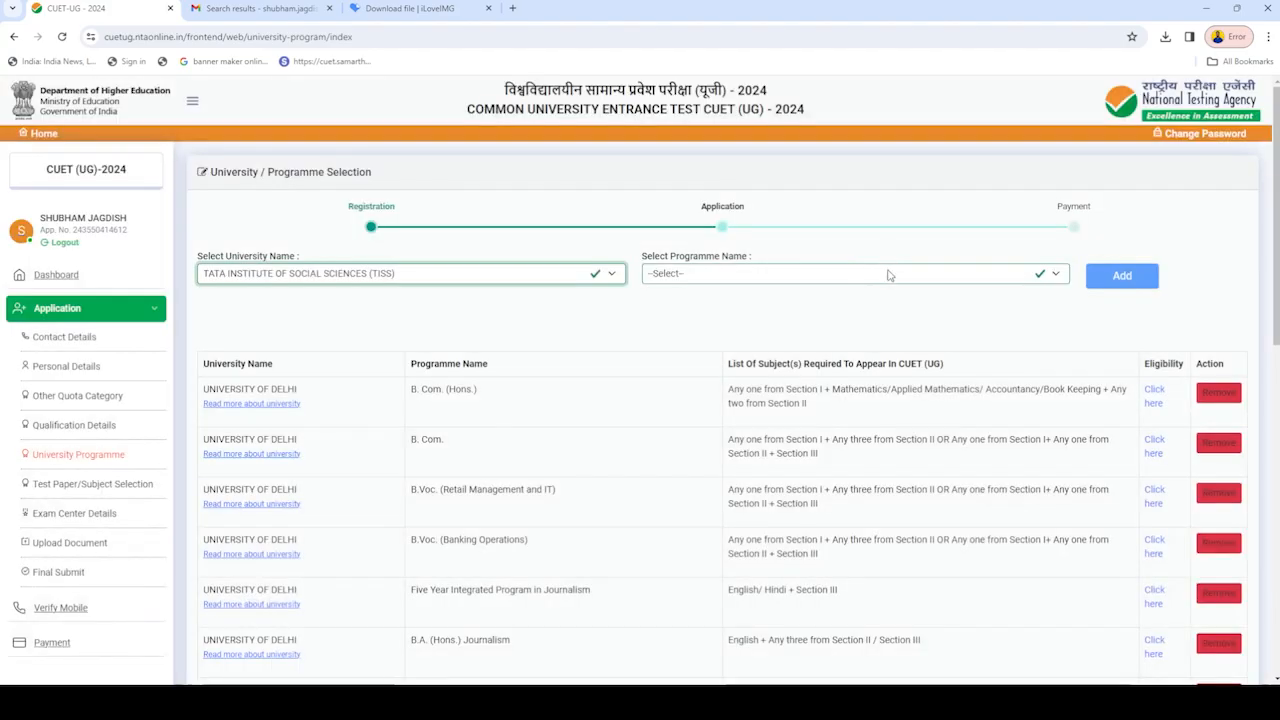
pyautogui.click(888, 275)
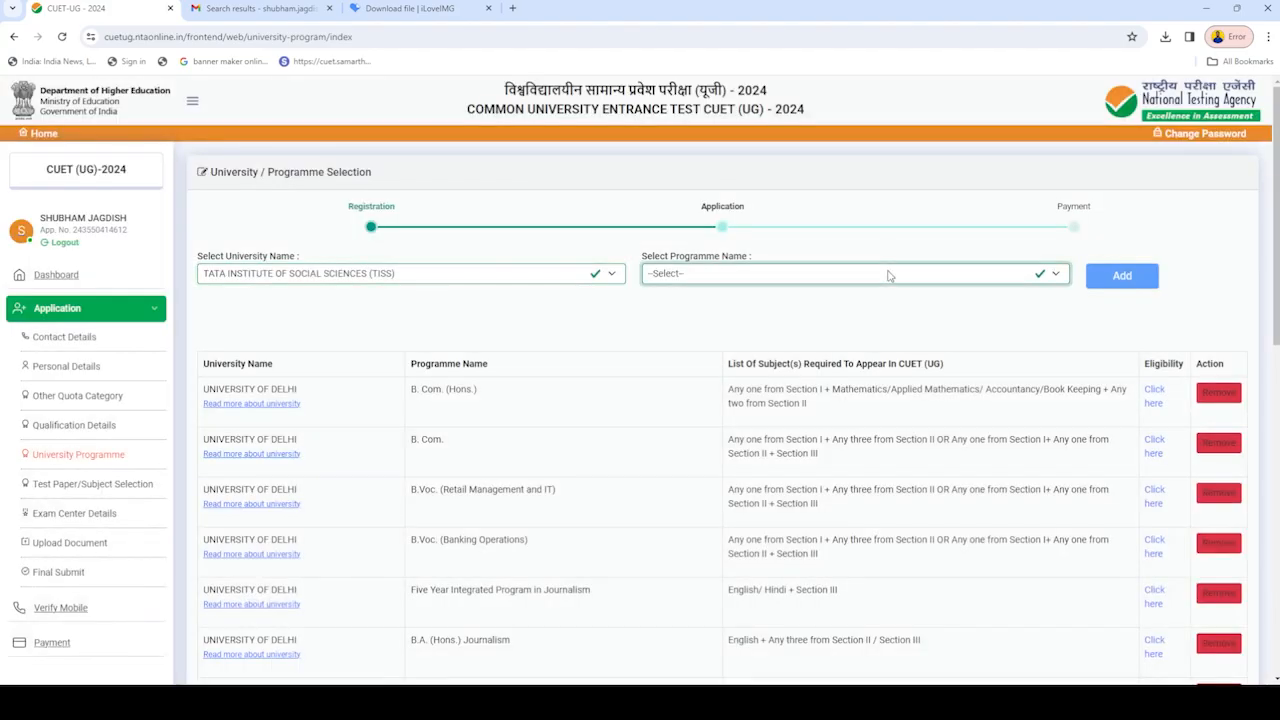
pyautogui.click(876, 340)
pyautogui.click(1120, 275)
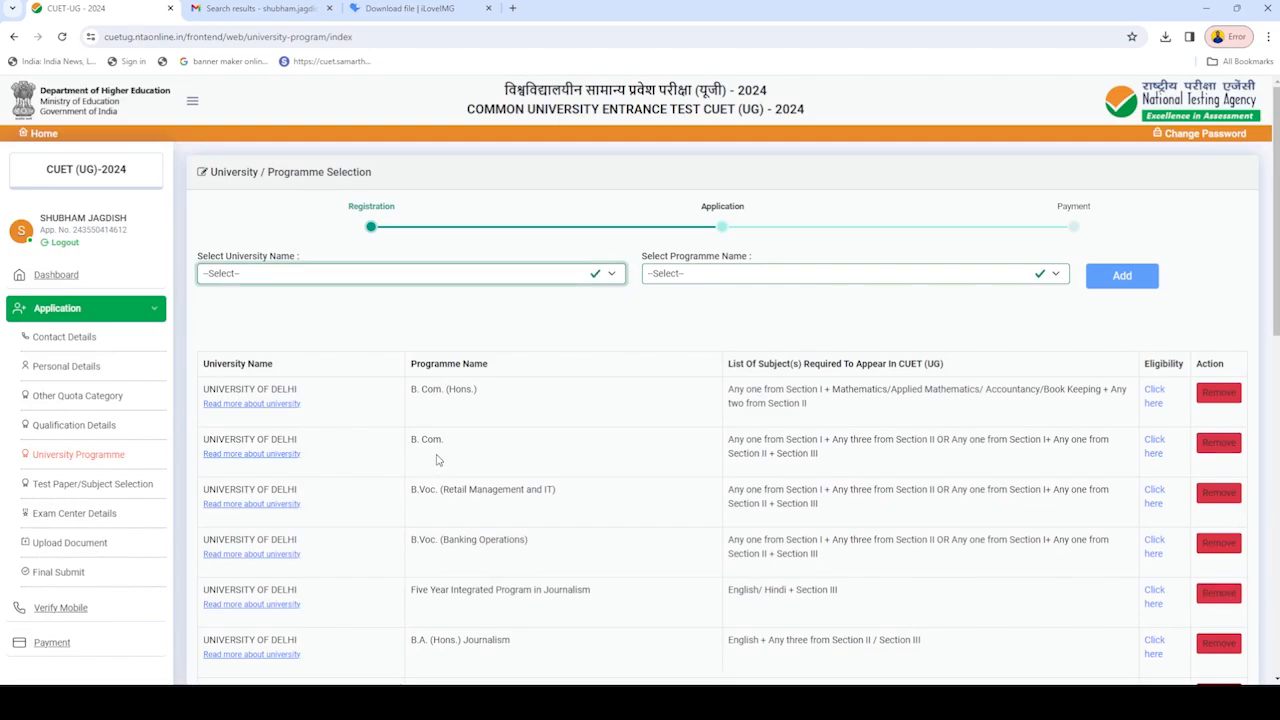
pyautogui.click(314, 405)
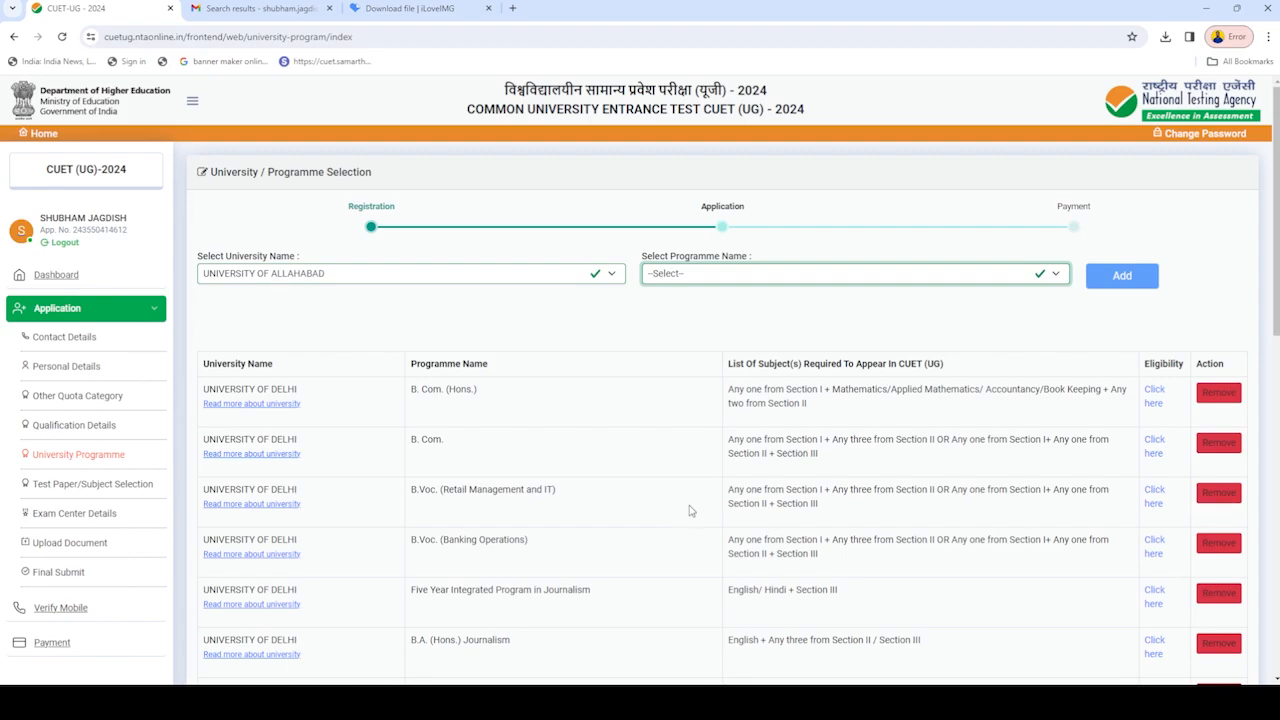
# Step: Add University of Allahabad's BCOM and save the programme list with Save & Next
pyautogui.press('b')
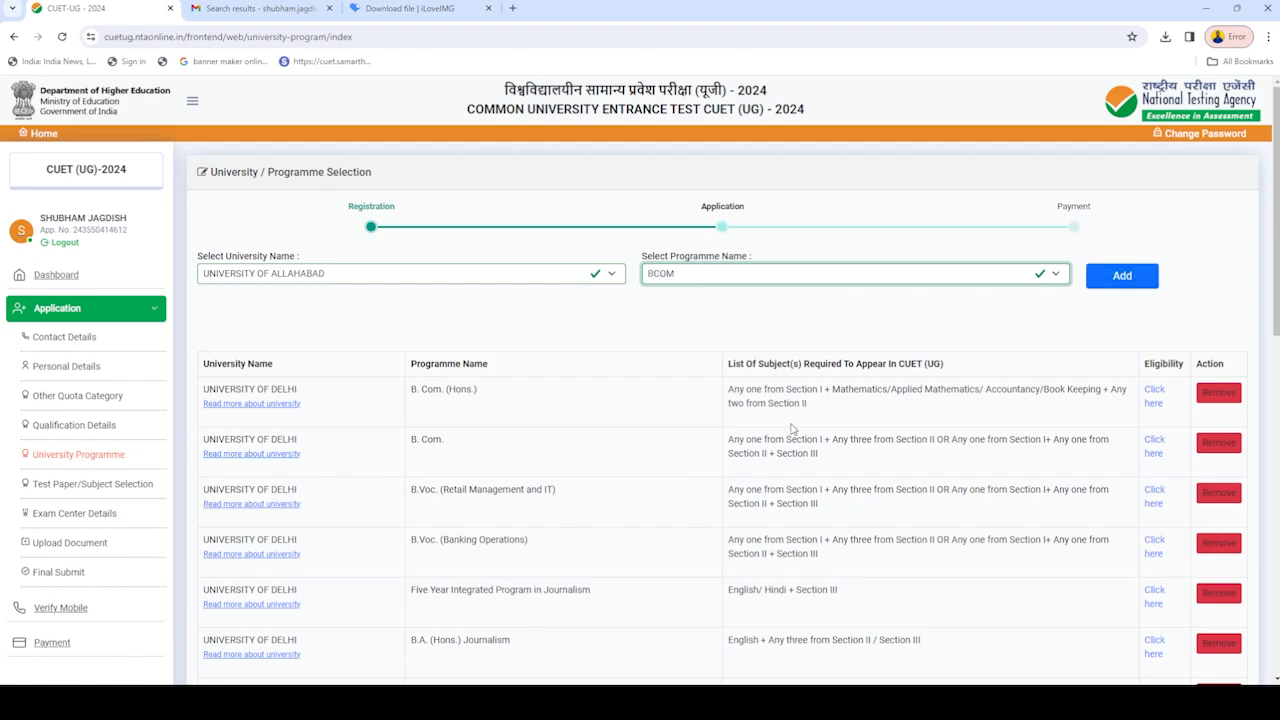
pyautogui.click(1148, 276)
pyautogui.scroll(-10, 620, 486)
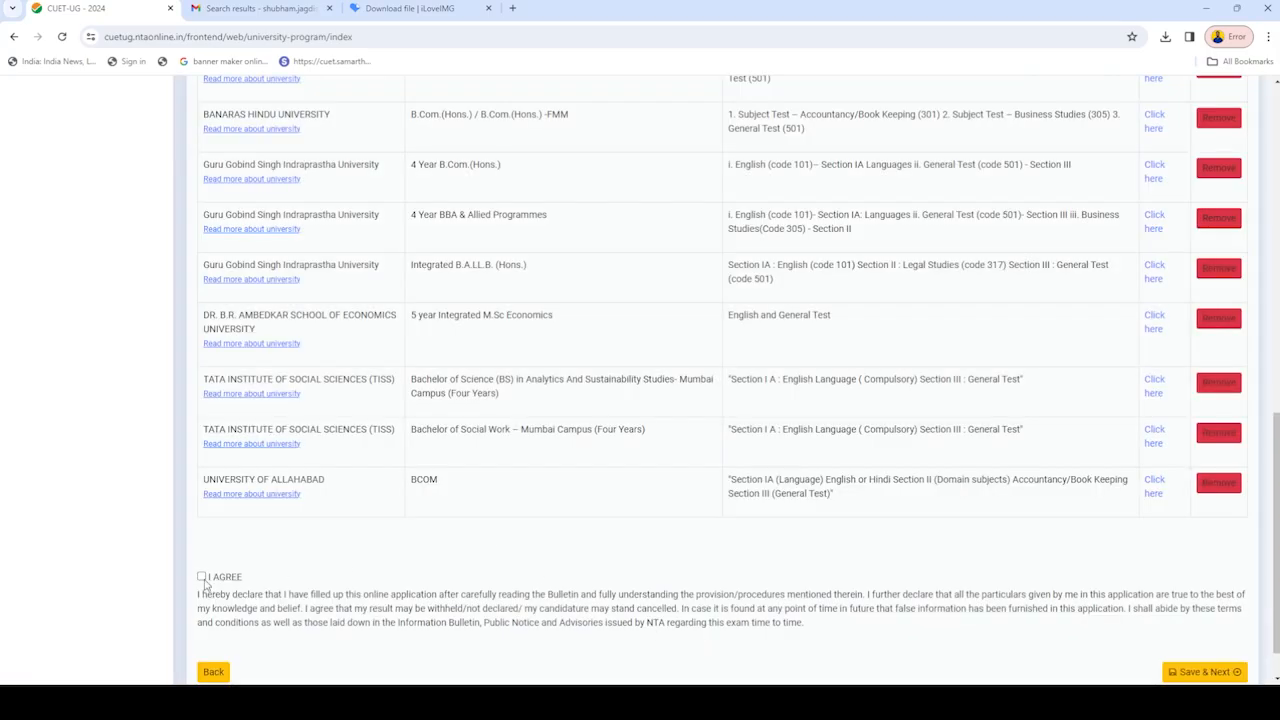
pyautogui.click(1210, 671)
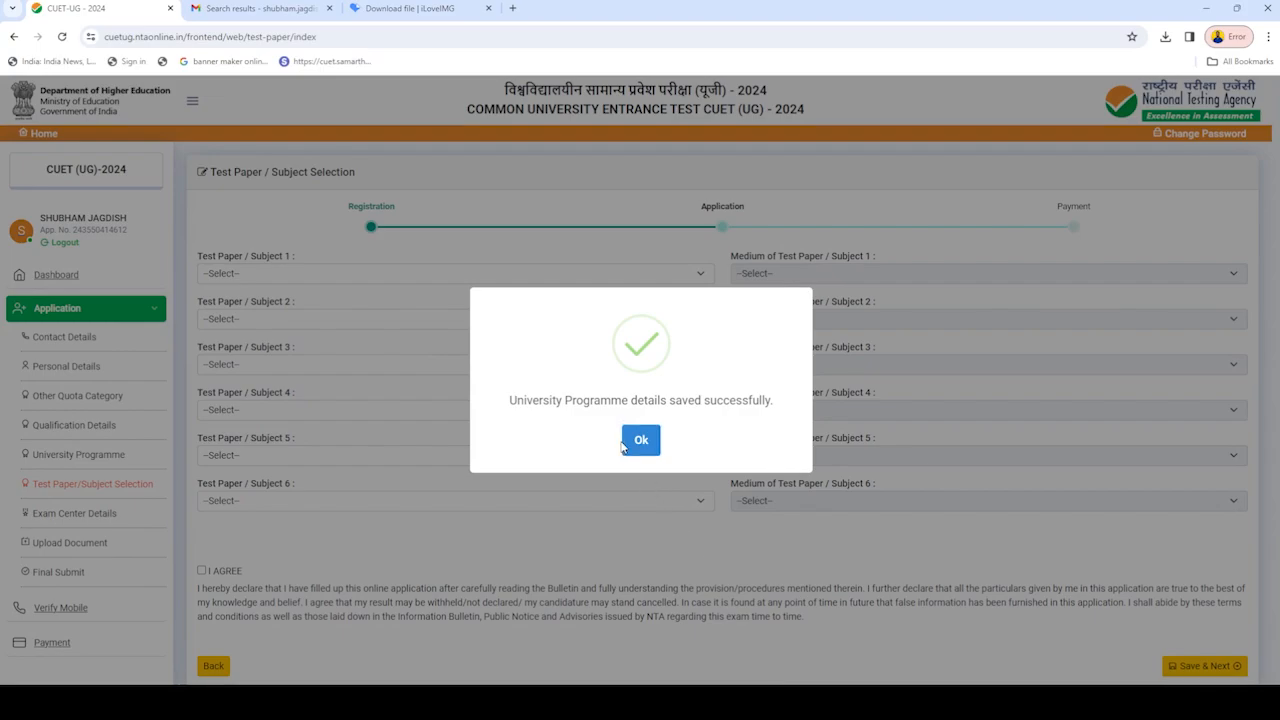
# Step: Make Accountancy/Book Keeping (301) the first test paper, with English medium
pyautogui.click(641, 441)
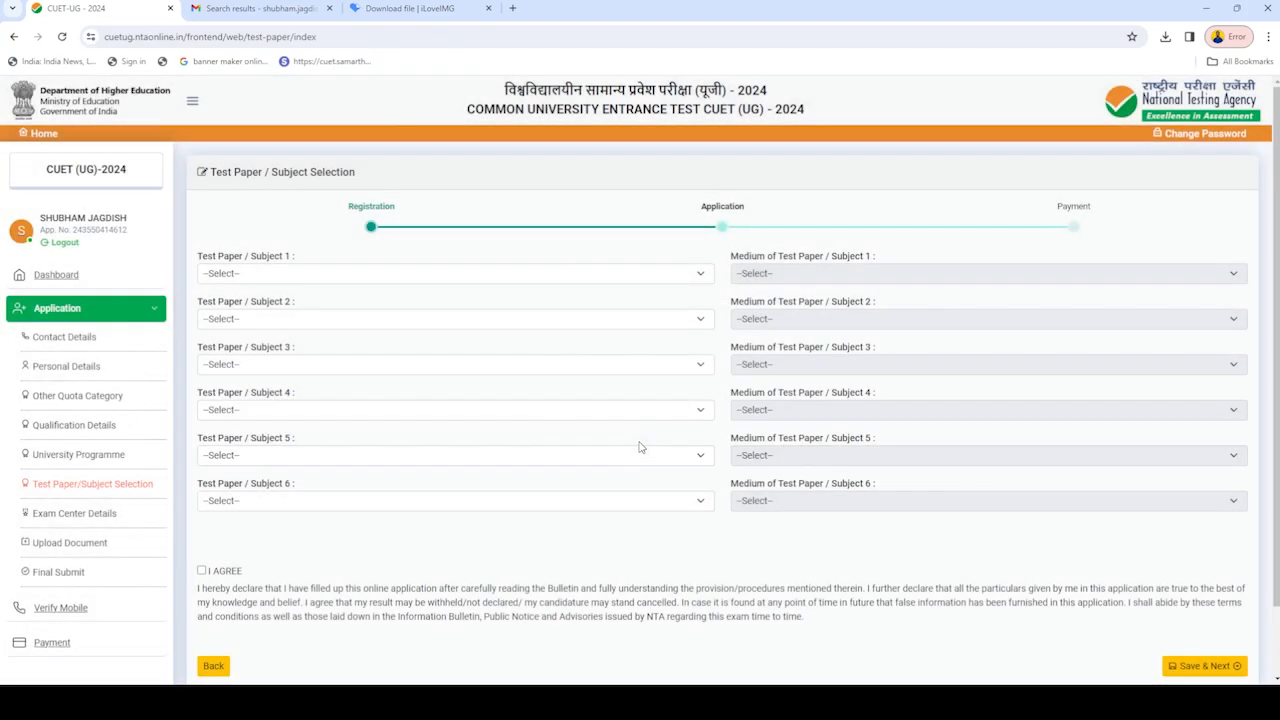
pyautogui.scroll(-2, 866, 466)
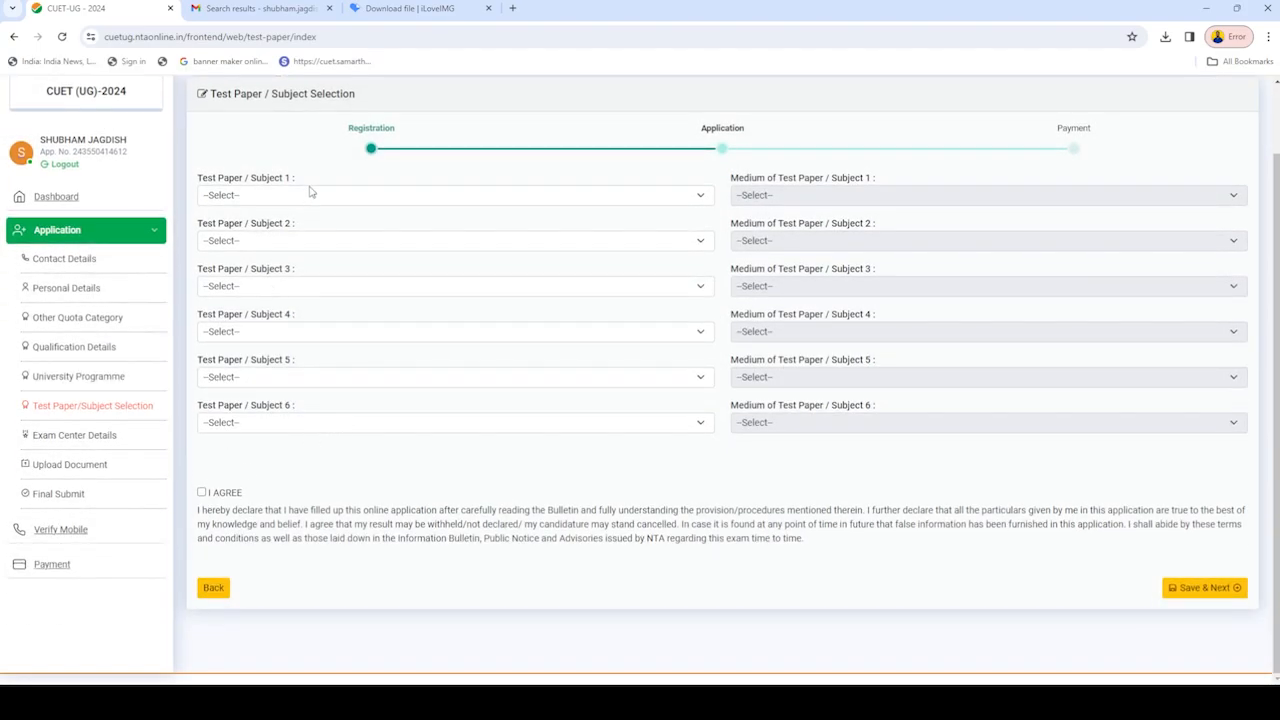
pyautogui.scroll(2, 566, 220)
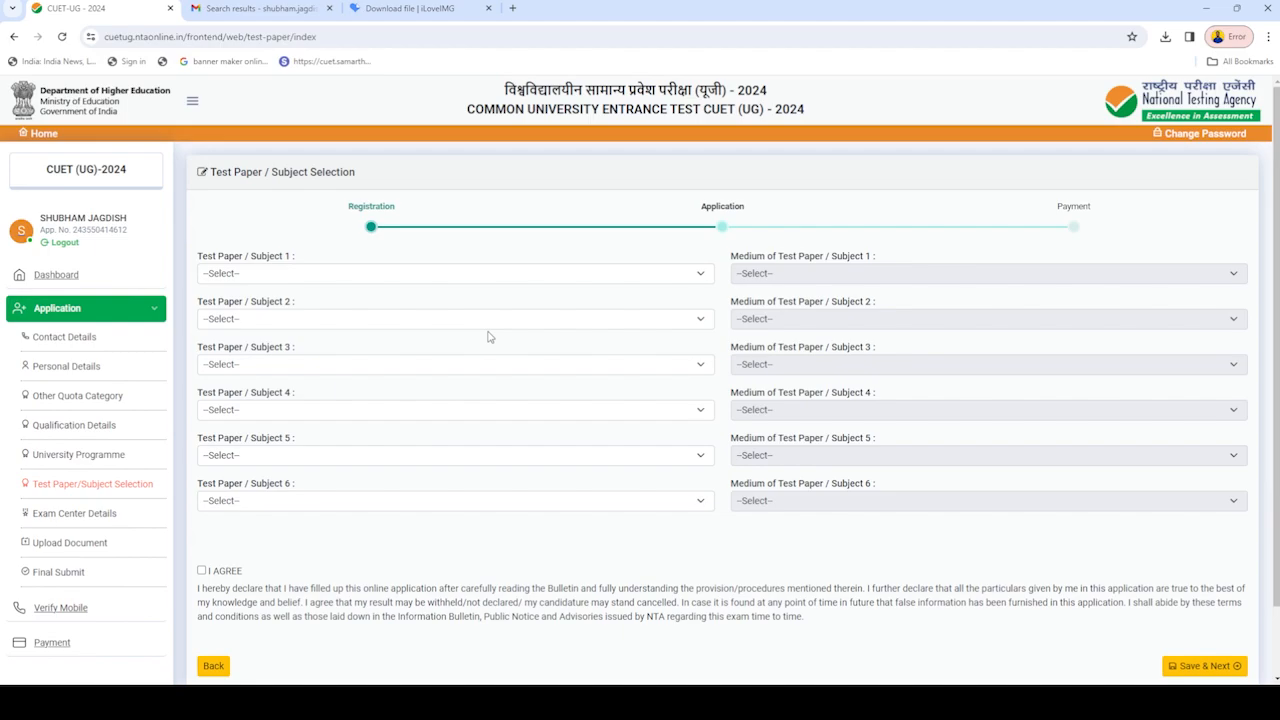
pyautogui.click(497, 282)
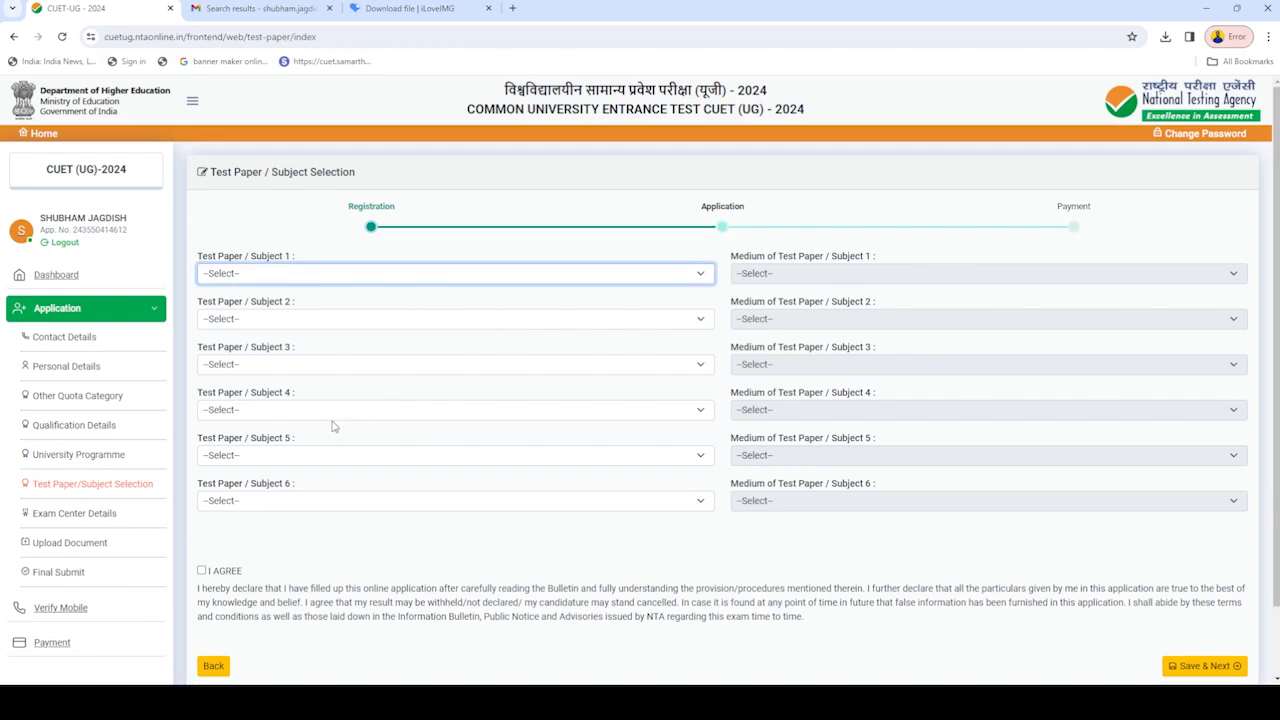
pyautogui.click(304, 348)
pyautogui.press('a')
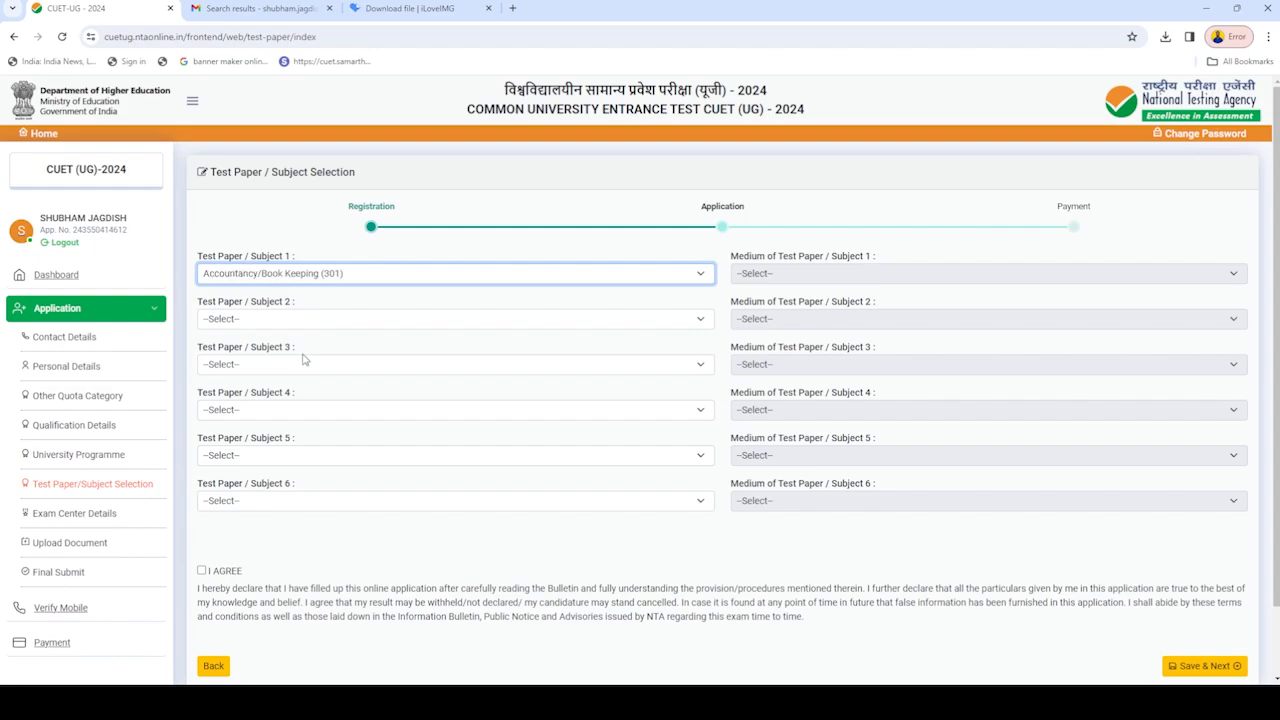
pyautogui.press('a')
pyautogui.press('a')
pyautogui.press('a')
pyautogui.press('a')
pyautogui.click(302, 525)
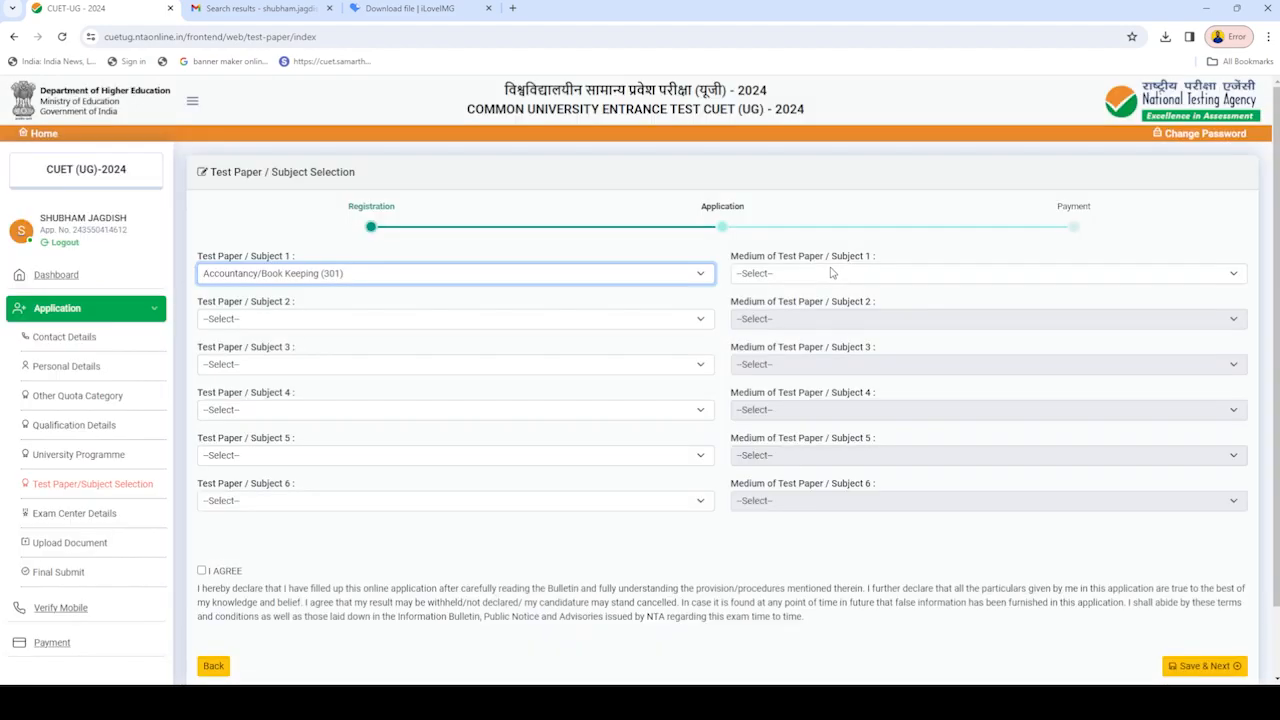
pyautogui.click(850, 276)
pyautogui.click(771, 321)
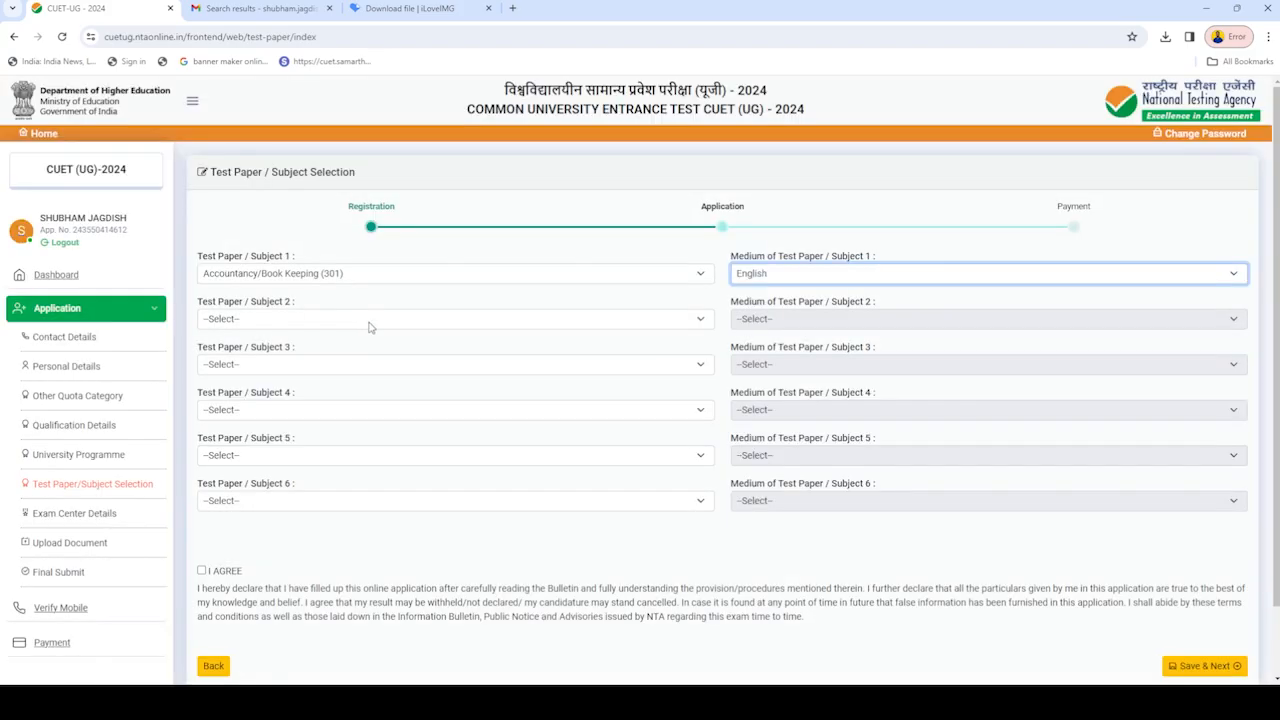
# Step: Choose Economics/Business Economics (309) as the second test paper
pyautogui.click(369, 319)
pyautogui.press('Down')
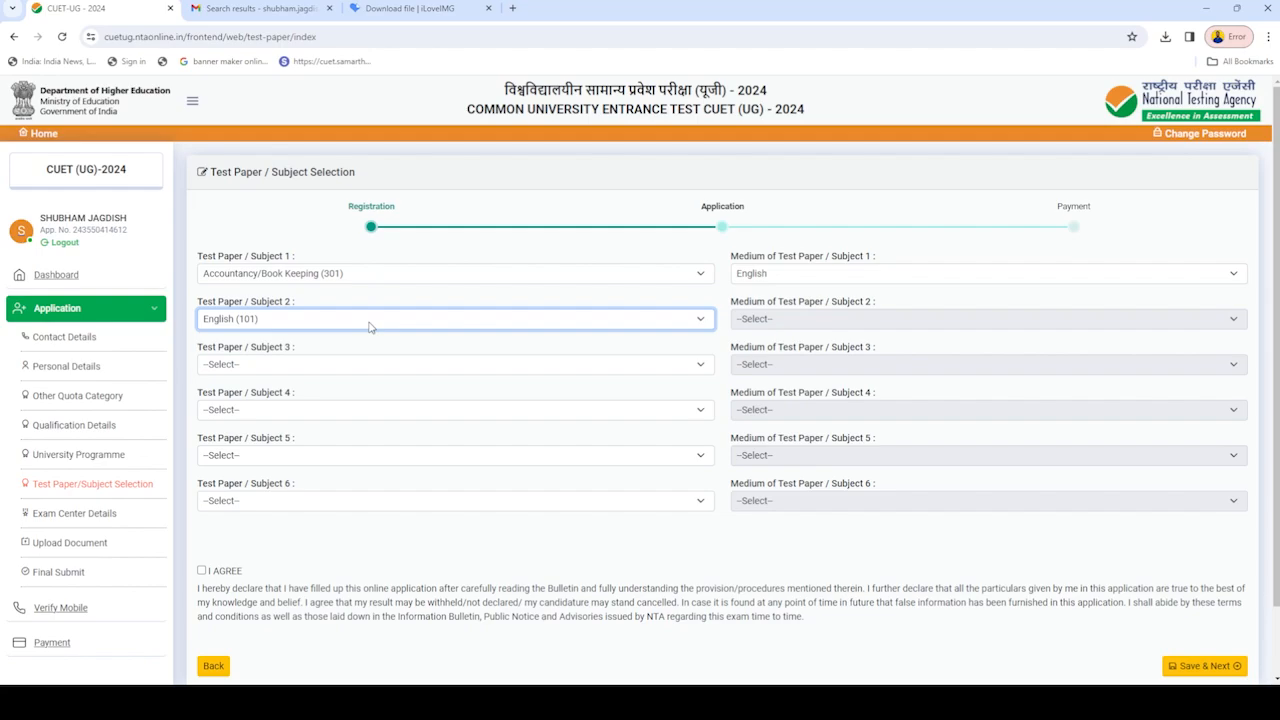
pyautogui.press('e')
pyautogui.press('e')
pyautogui.press('Up')
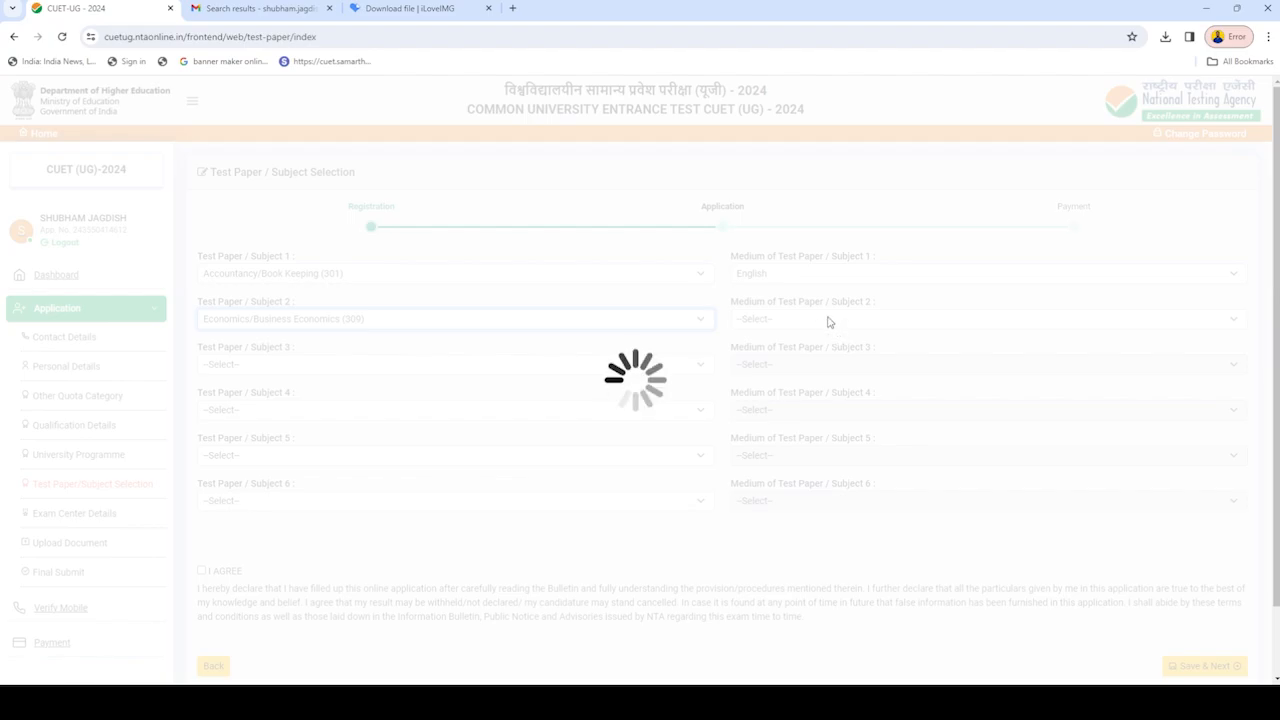
# Step: Give paper 2 English medium, set paper 3 to Business Studies (305) in English, and paper 4 to English (101)
pyautogui.press('Tab')
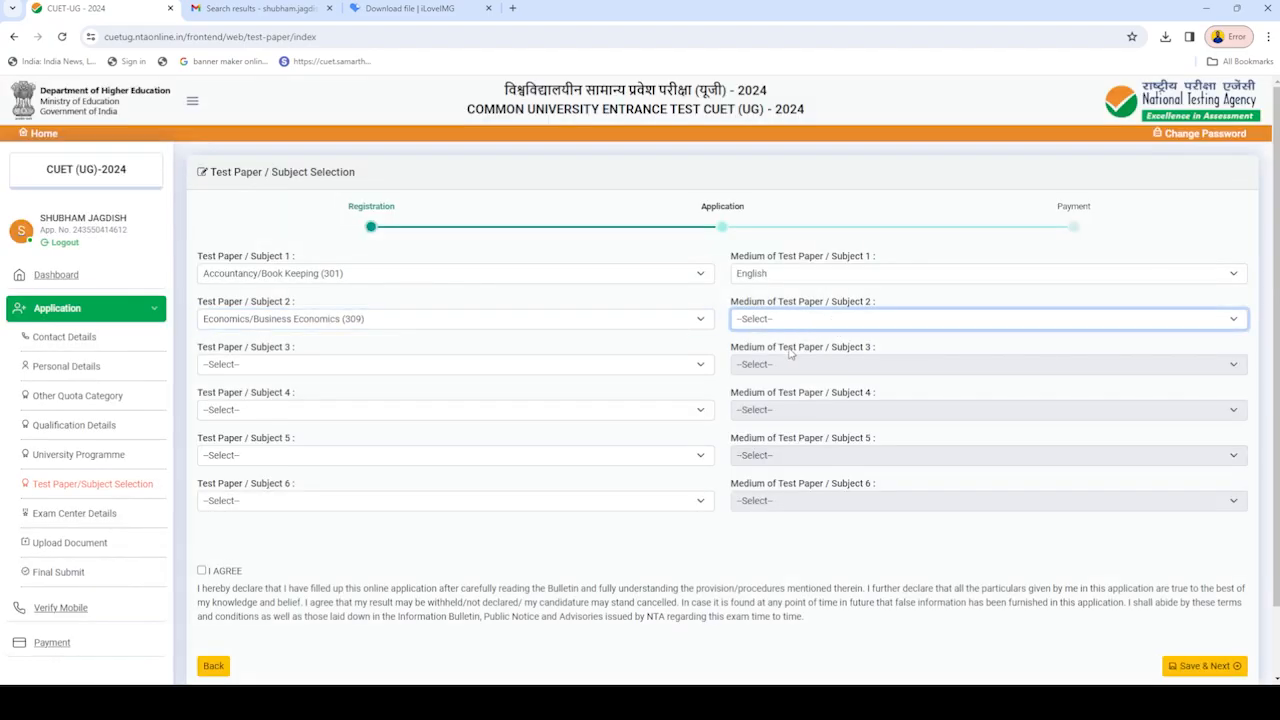
pyautogui.press('e')
pyautogui.click(307, 365)
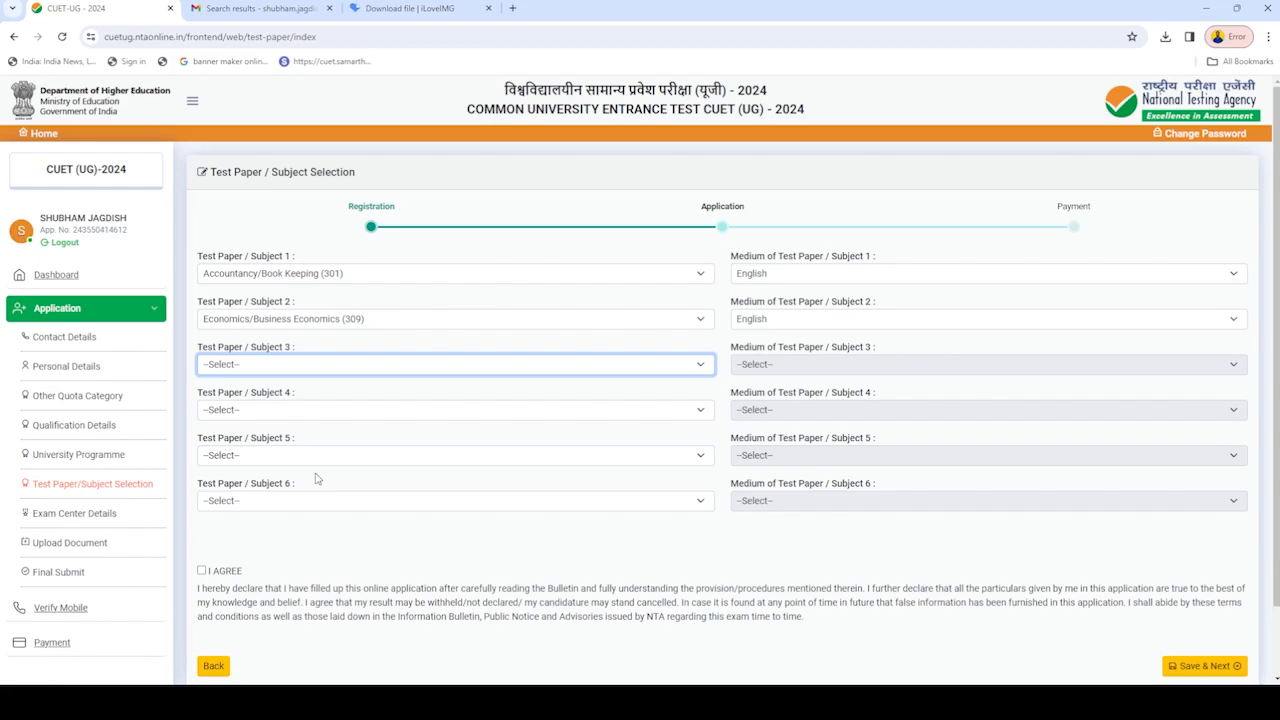
pyautogui.press('c')
pyautogui.press('c')
pyautogui.press('c')
pyautogui.press('c')
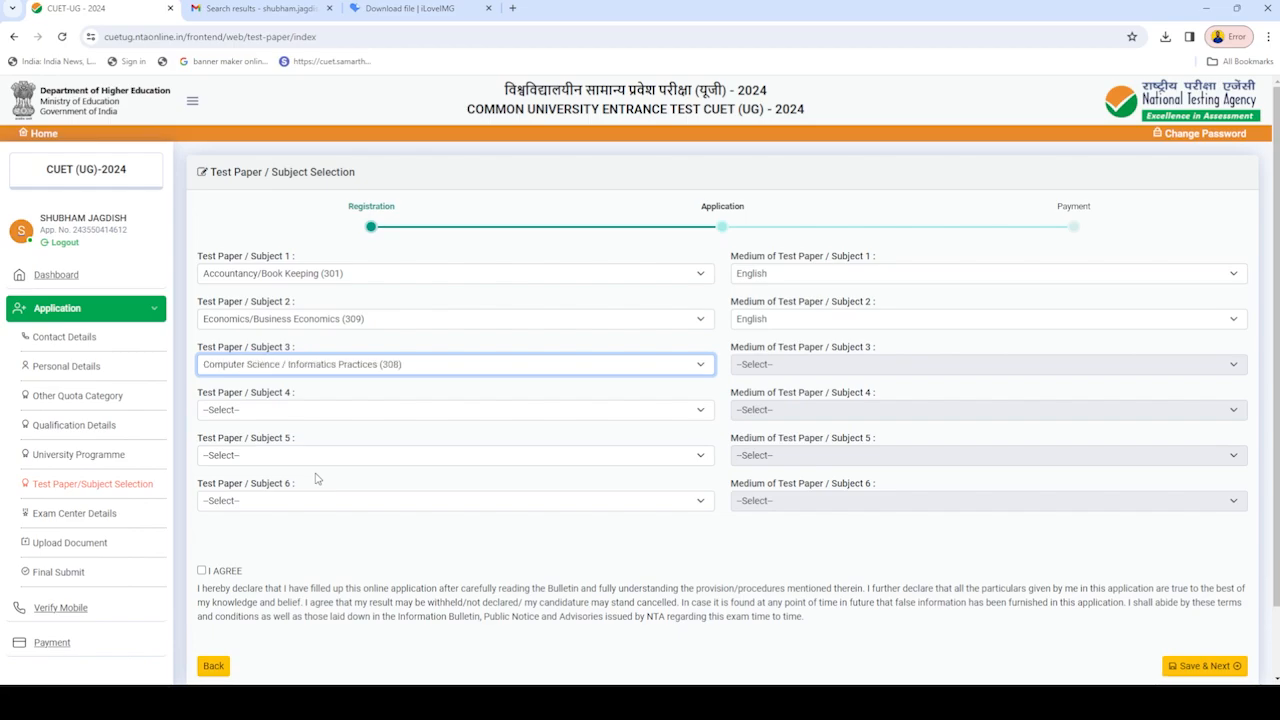
pyautogui.press('c')
pyautogui.press('c')
pyautogui.press('c')
pyautogui.press('c')
pyautogui.press('c')
pyautogui.click(380, 366)
pyautogui.press('b')
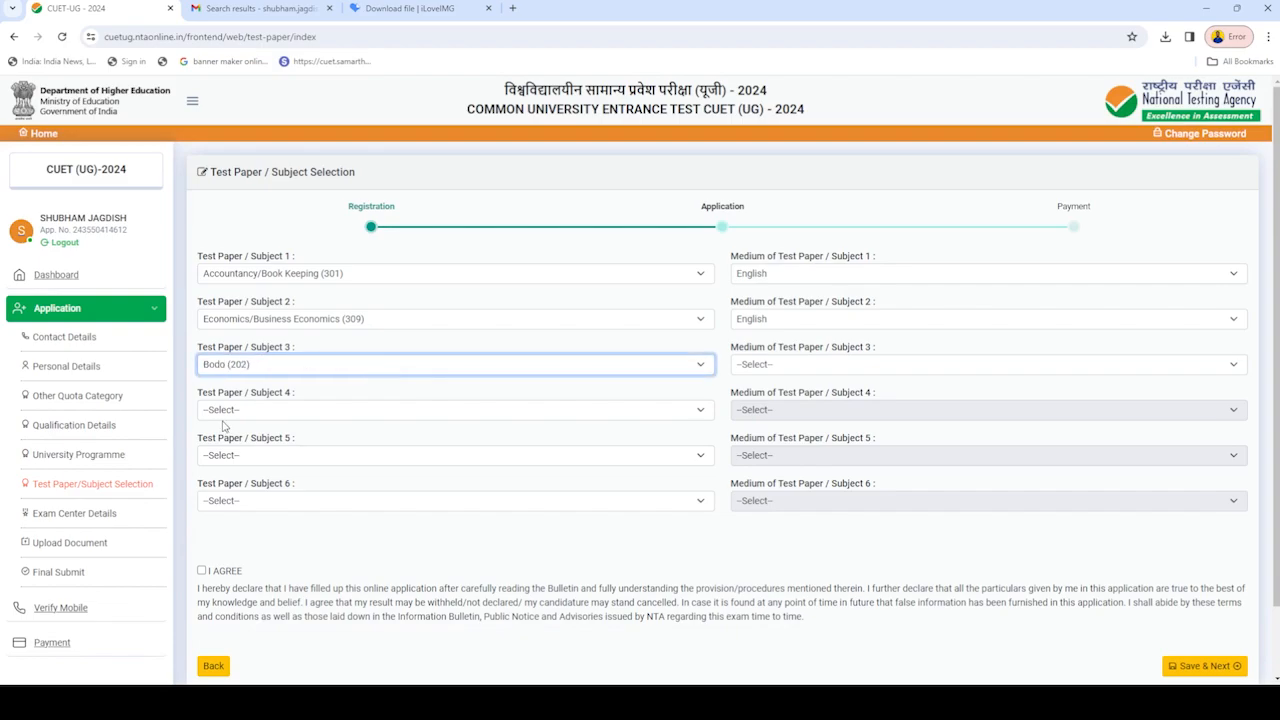
pyautogui.press('i')
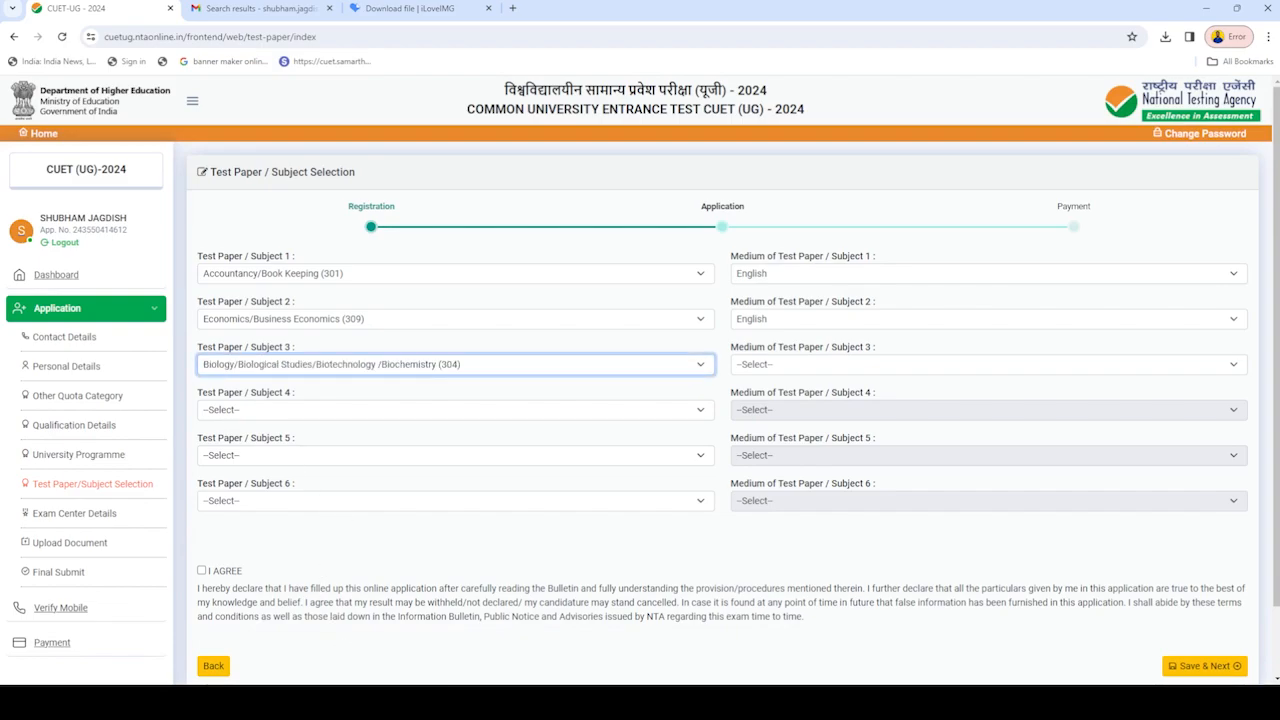
pyautogui.press('b')
pyautogui.press('b')
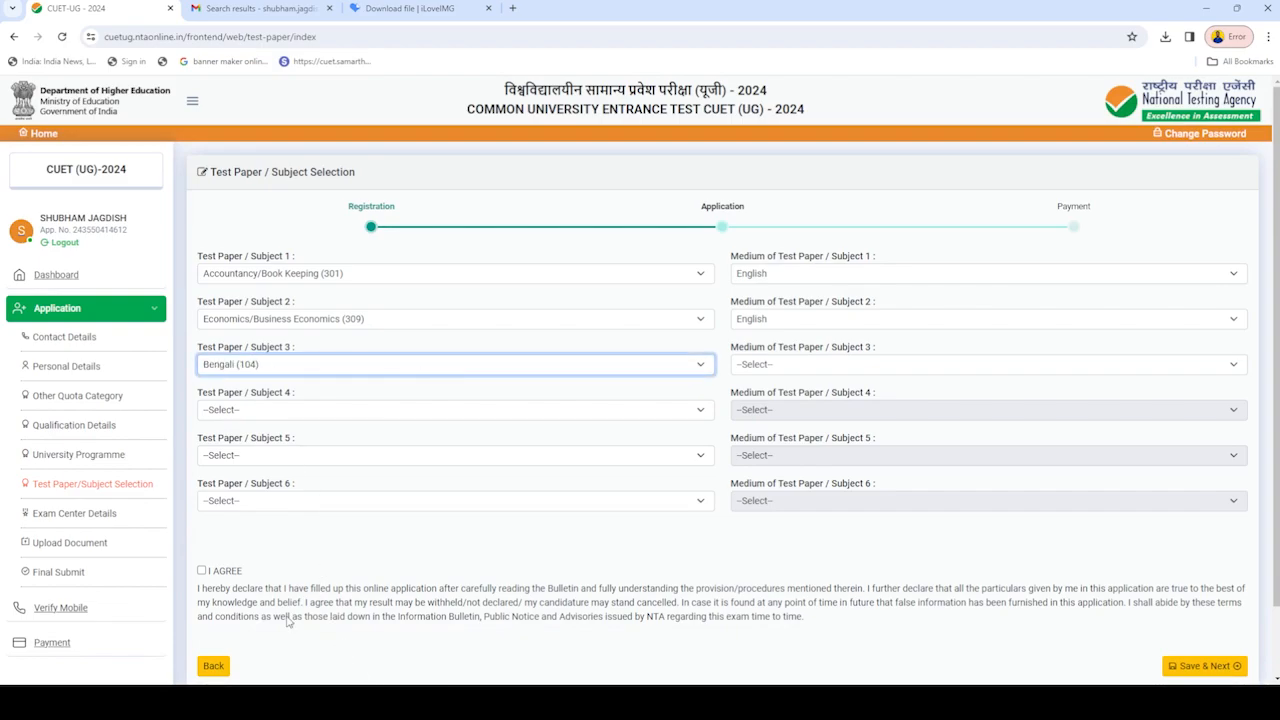
pyautogui.press('b')
pyautogui.click(899, 368)
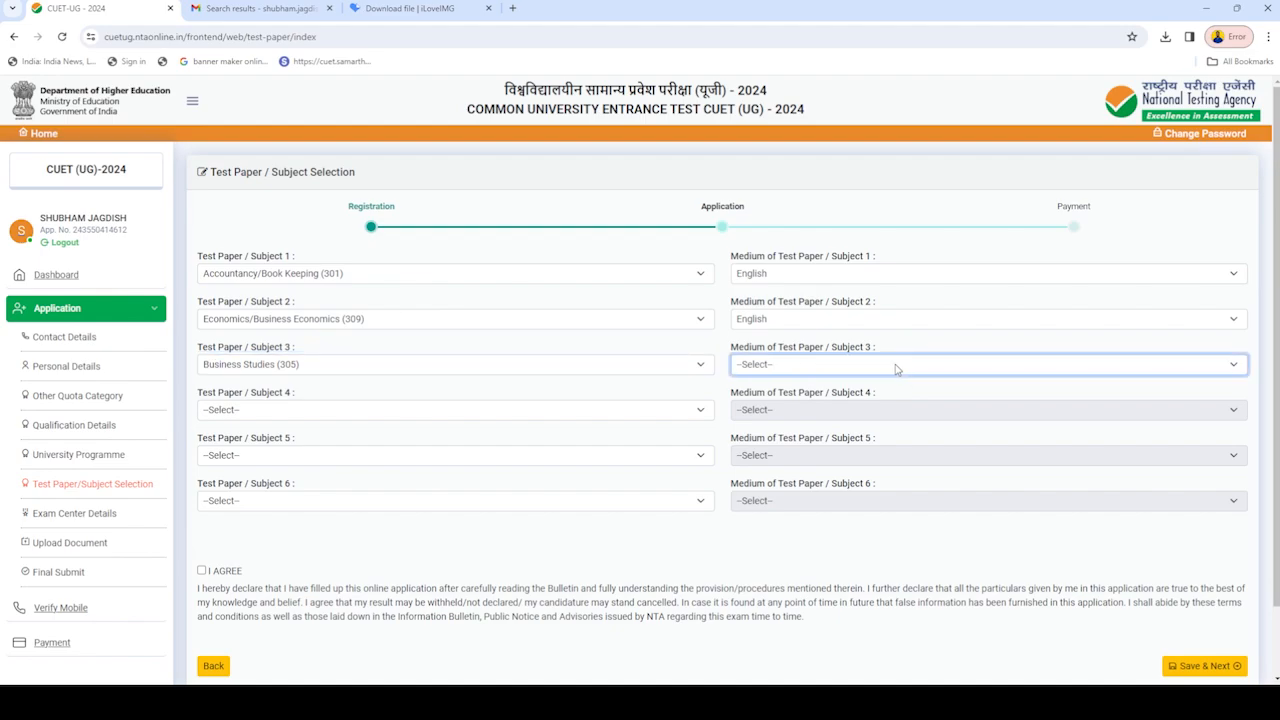
pyautogui.click(768, 409)
pyautogui.click(348, 412)
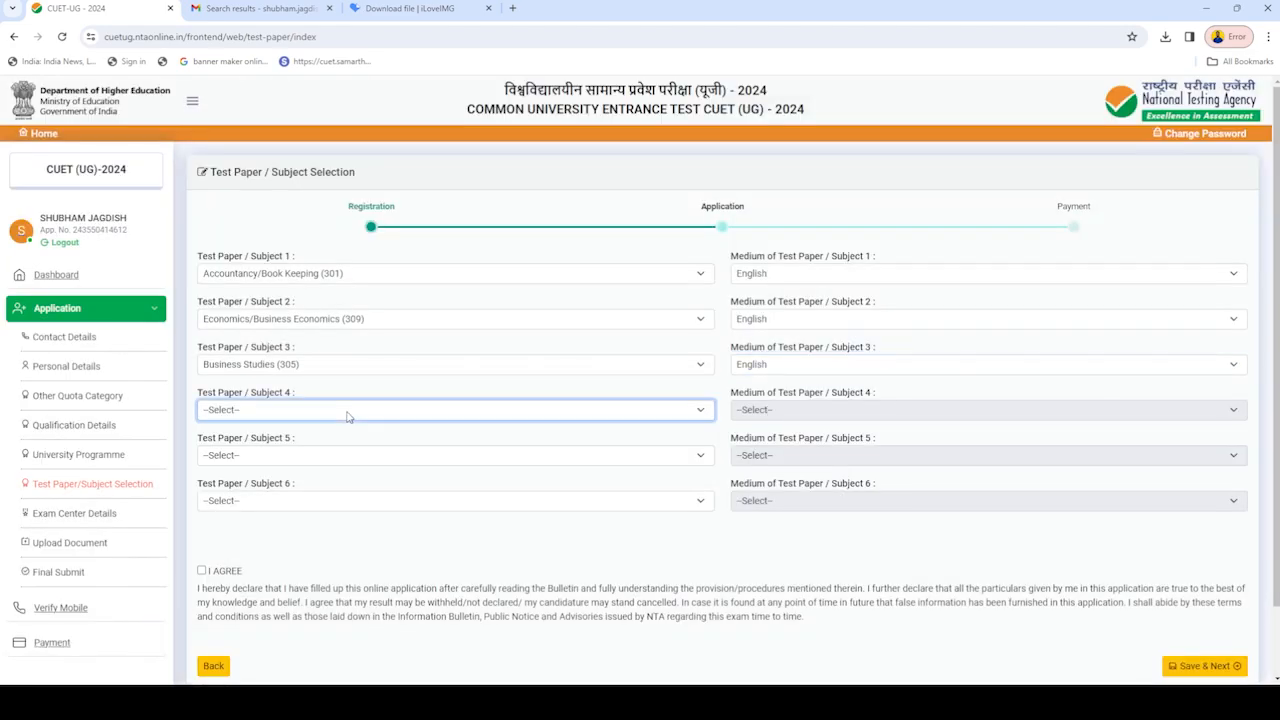
pyautogui.click(626, 449)
# Step: Make Mathematics / Applied Mathematics (319) paper 5, fill paper 6 in English, and accept the declaration
pyautogui.click(434, 450)
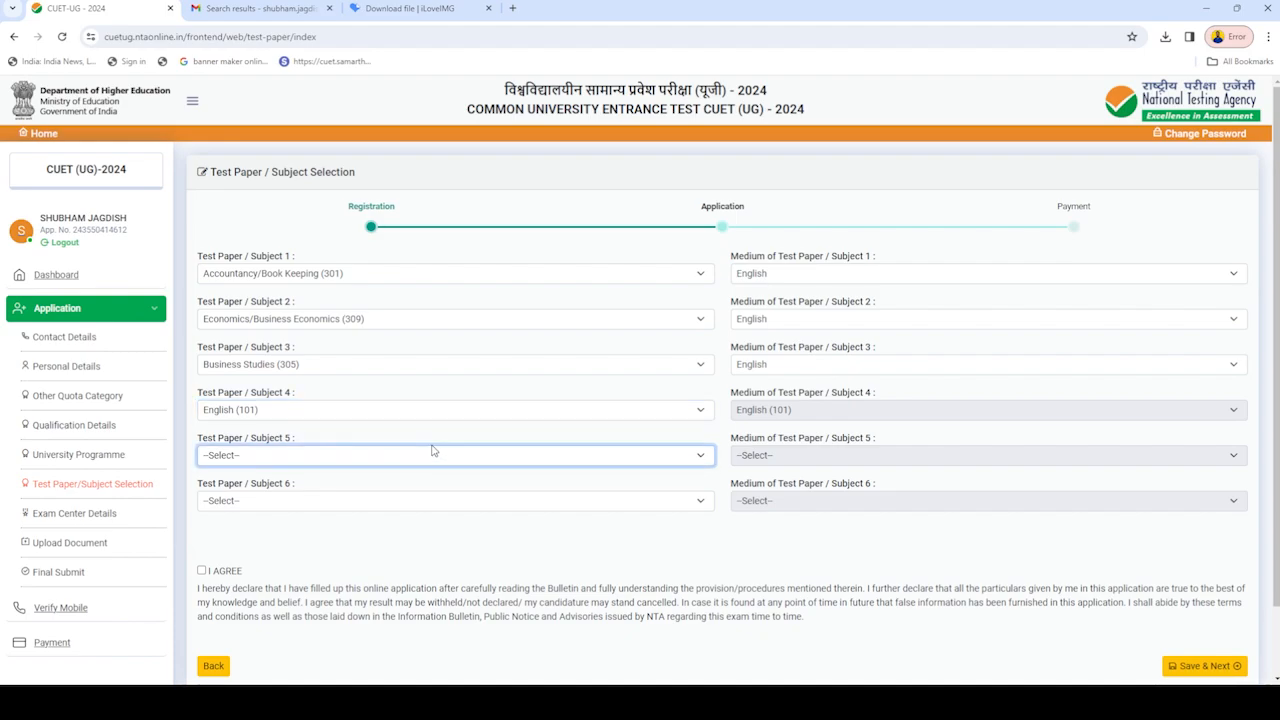
pyautogui.click(542, 500)
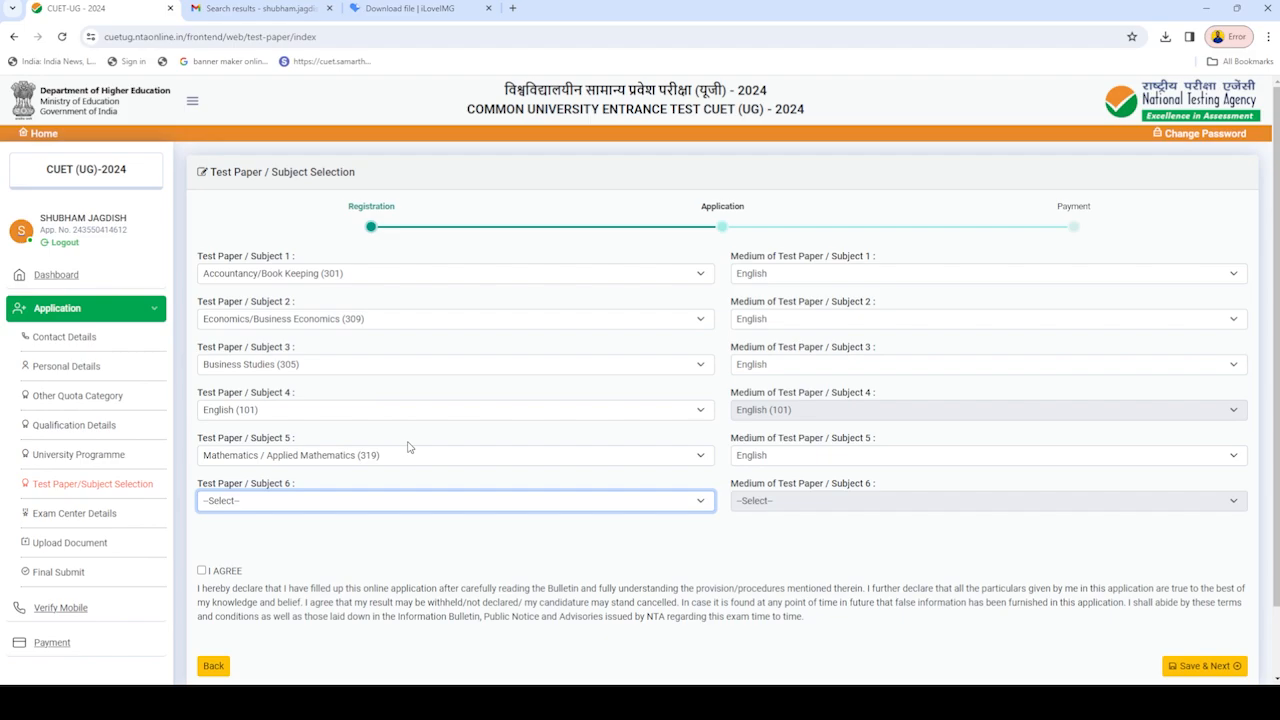
pyautogui.click(297, 345)
pyautogui.click(1153, 497)
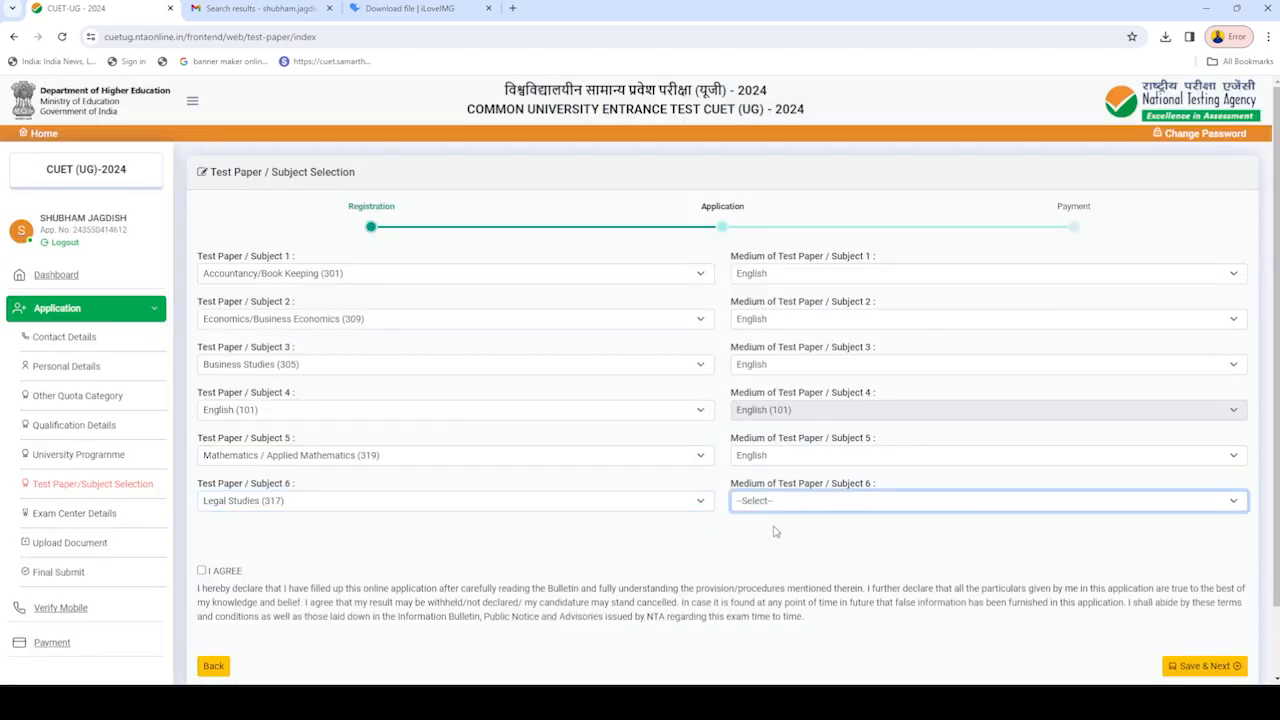
pyautogui.click(771, 548)
pyautogui.click(201, 572)
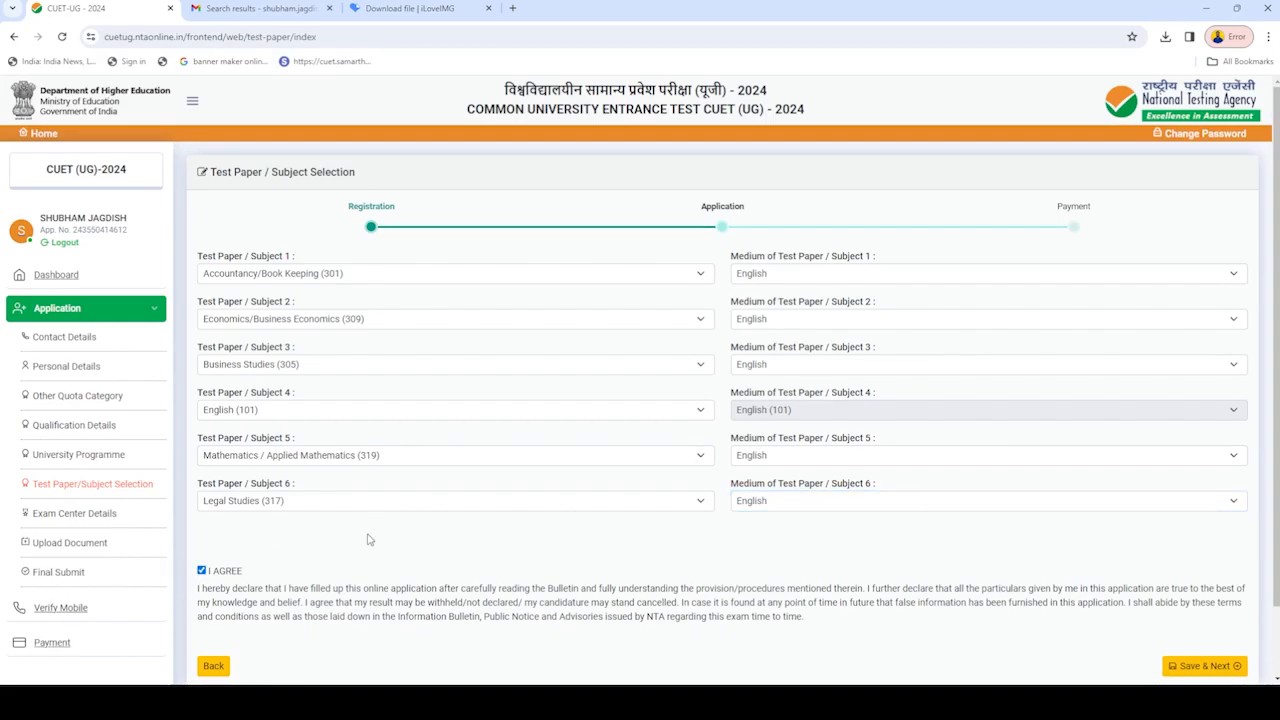
# Step: Replace paper 6 Legal Studies (317) with General Test (501) in English medium
pyautogui.click(483, 499)
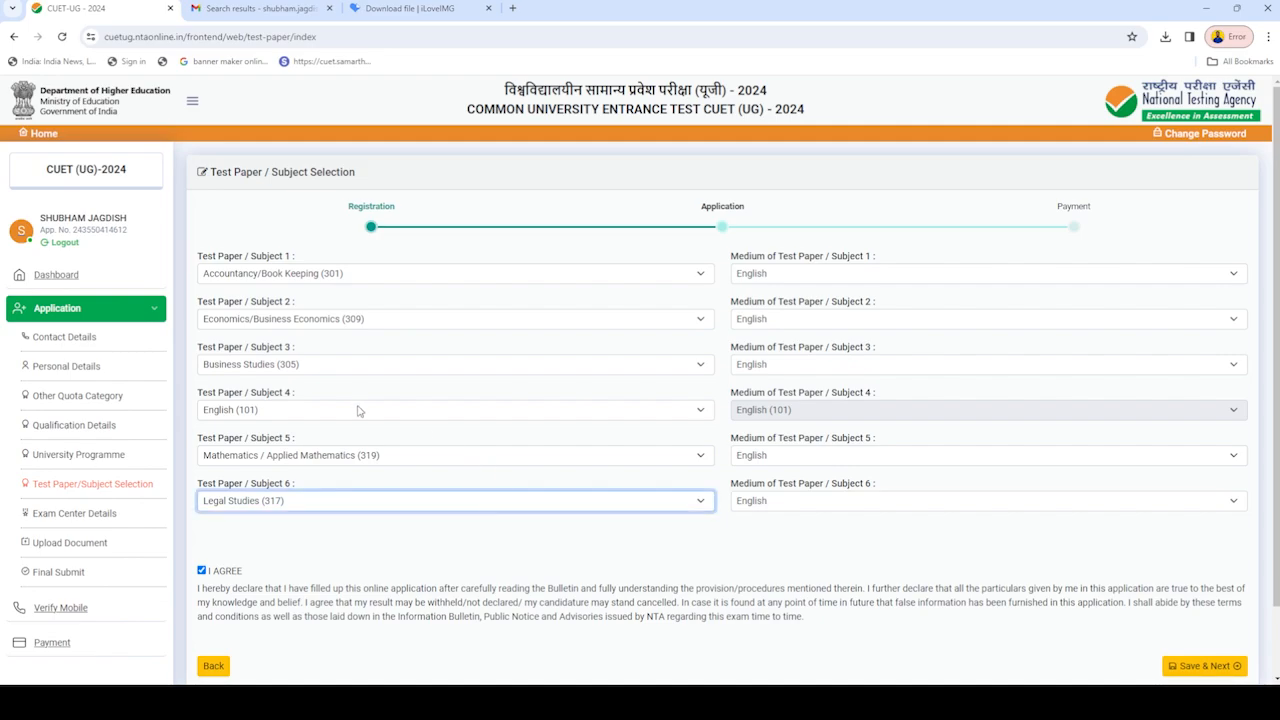
pyautogui.click(332, 481)
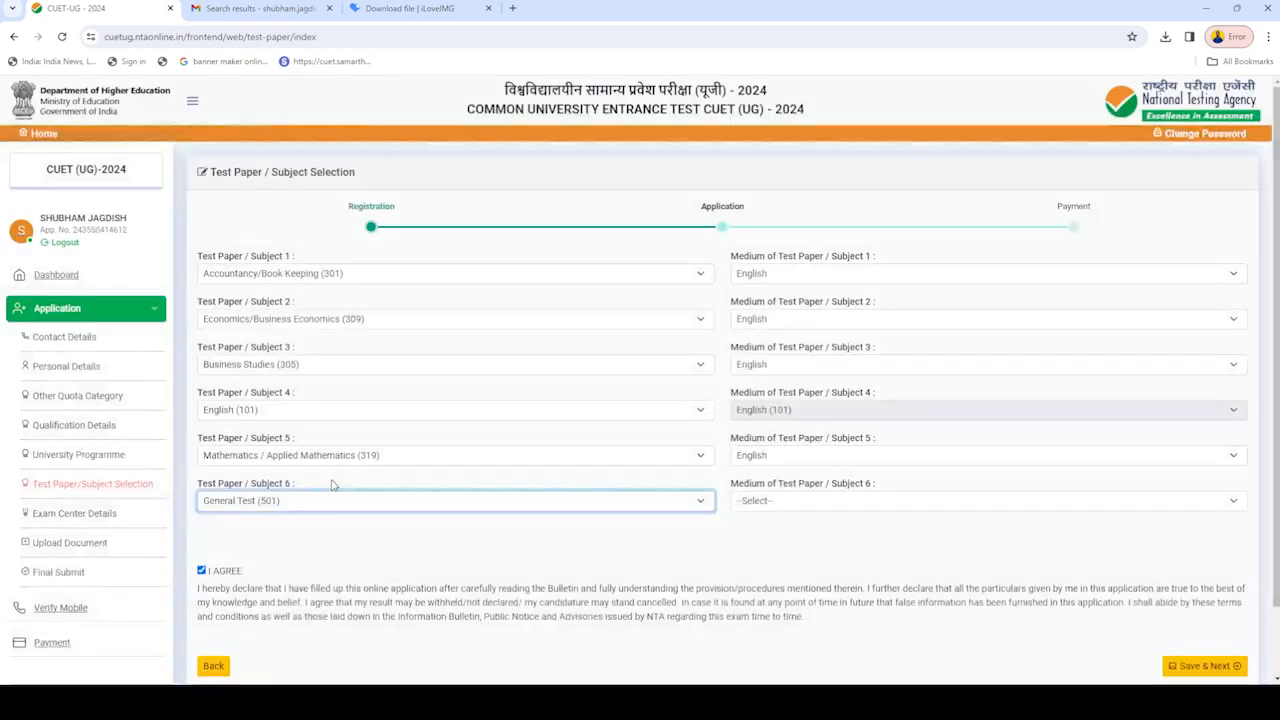
pyautogui.click(795, 510)
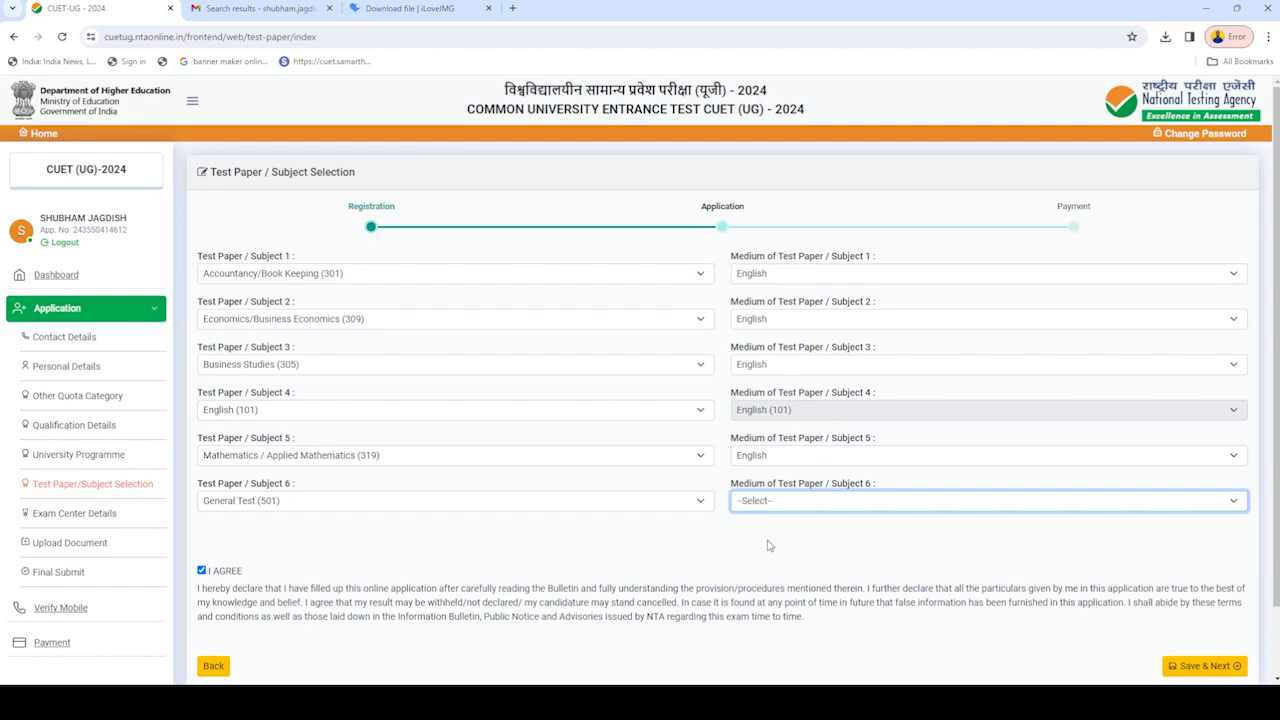
pyautogui.click(766, 541)
# Step: Save the test papers and set exam city choices 1–2 to Uttar Pradesh: Lucknow and Kanpur
pyautogui.click(1214, 670)
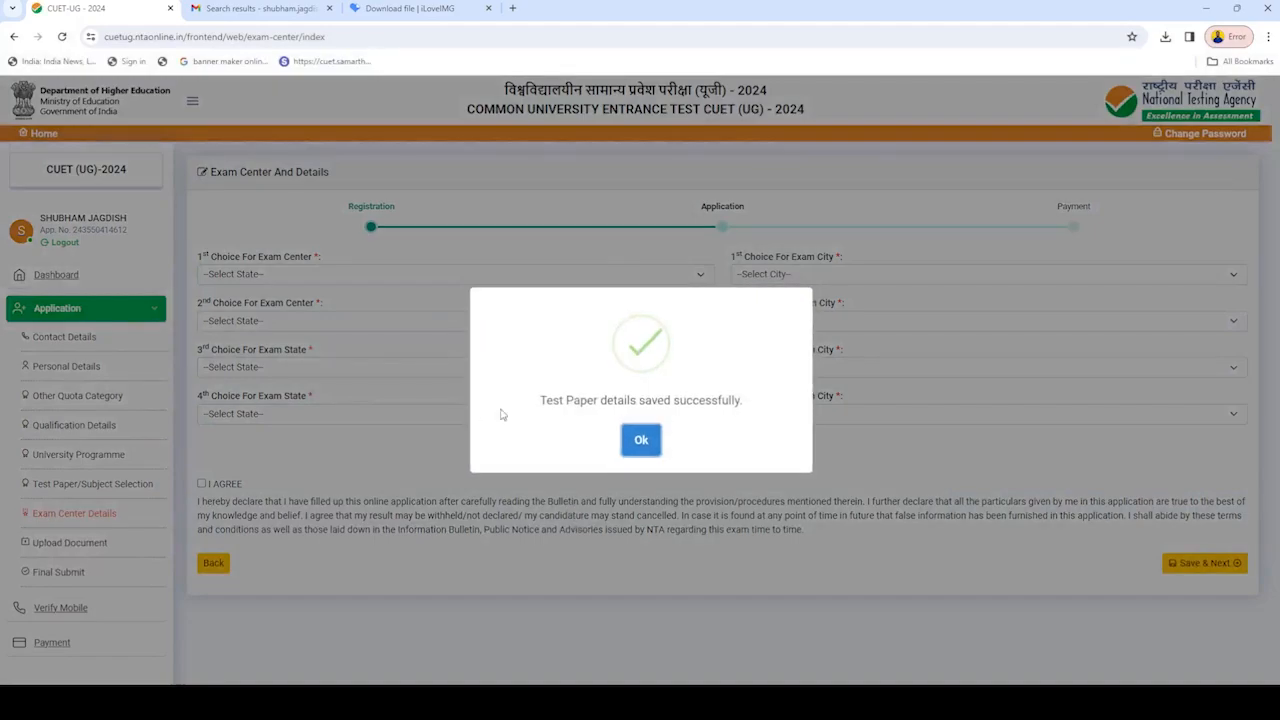
pyautogui.click(640, 441)
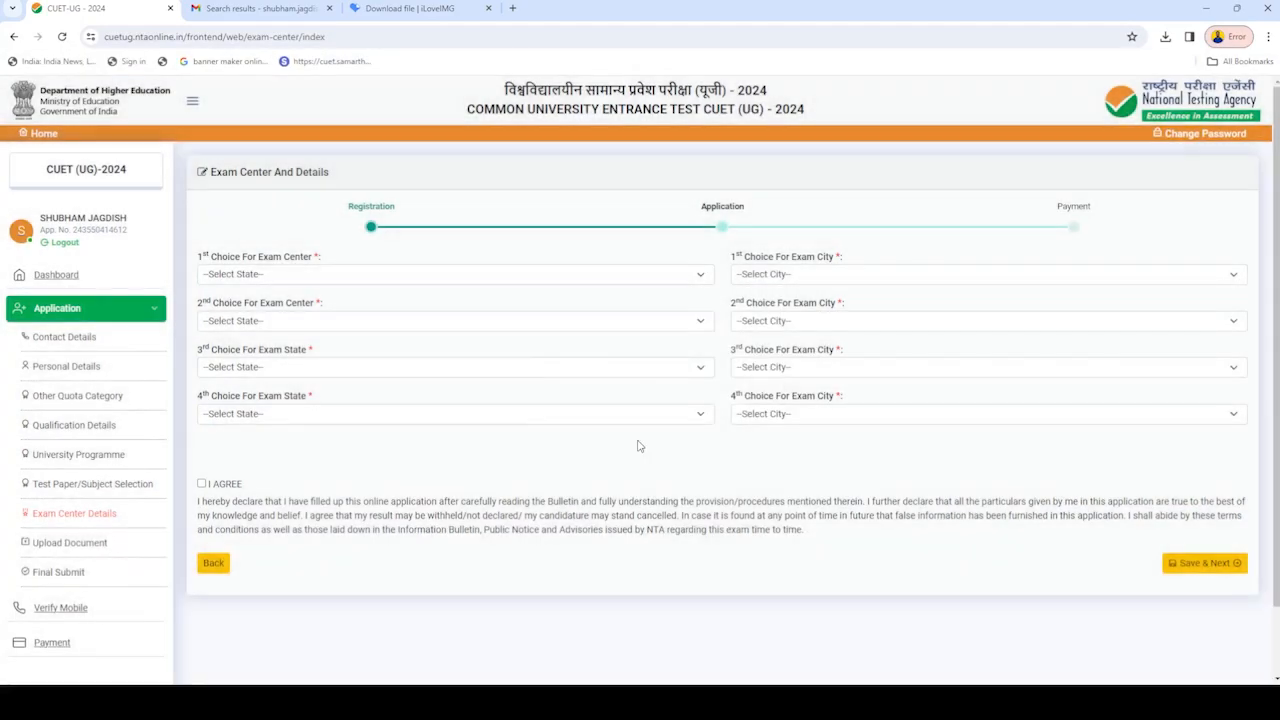
pyautogui.click(622, 273)
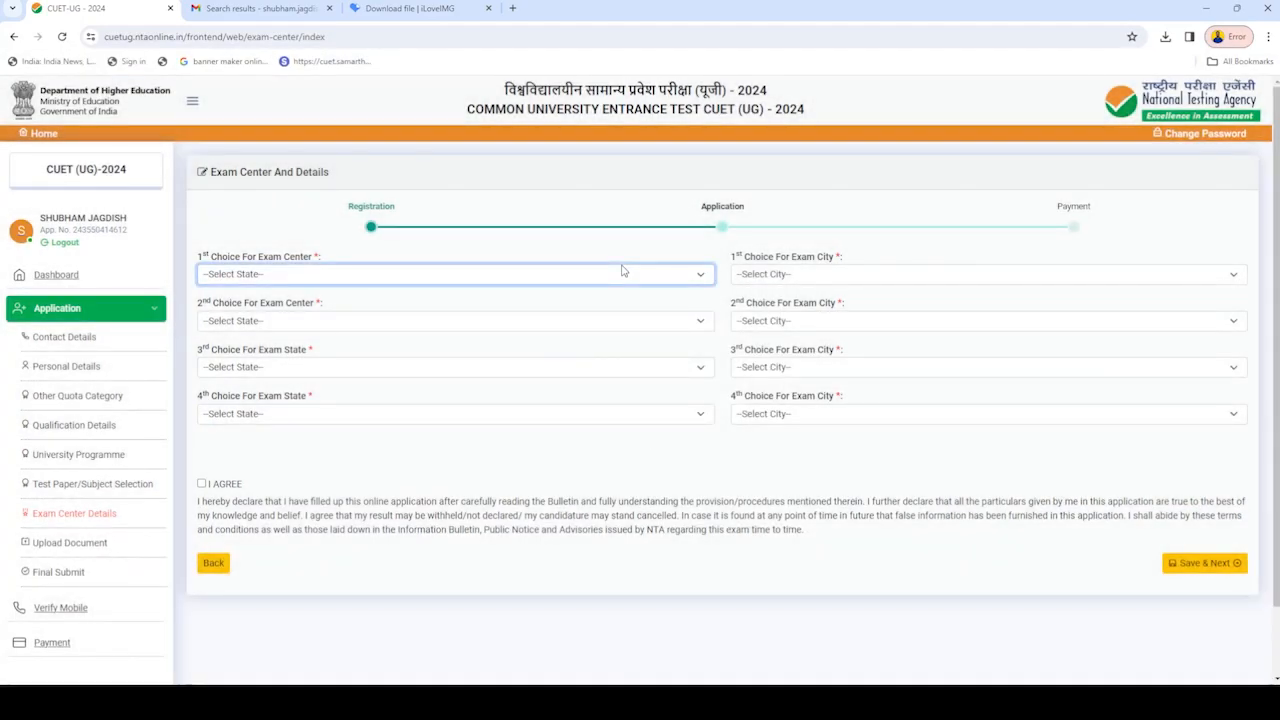
pyautogui.click(563, 313)
pyautogui.click(815, 276)
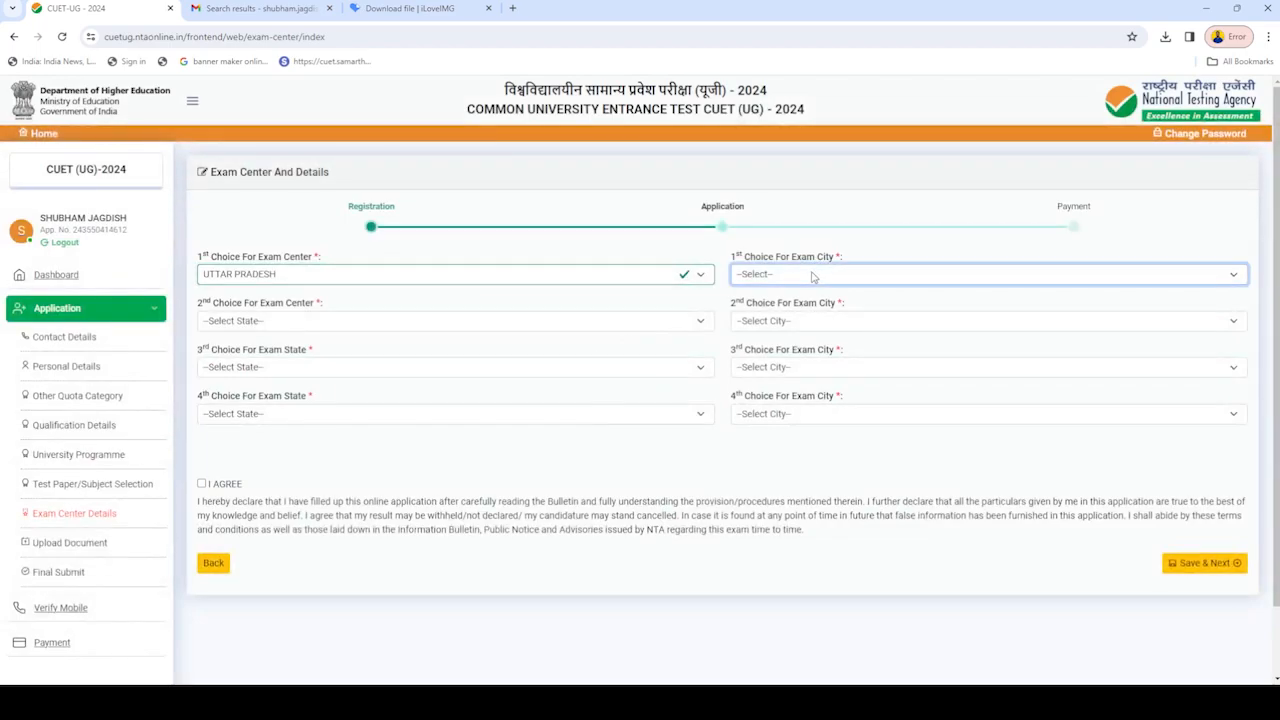
pyautogui.click(785, 385)
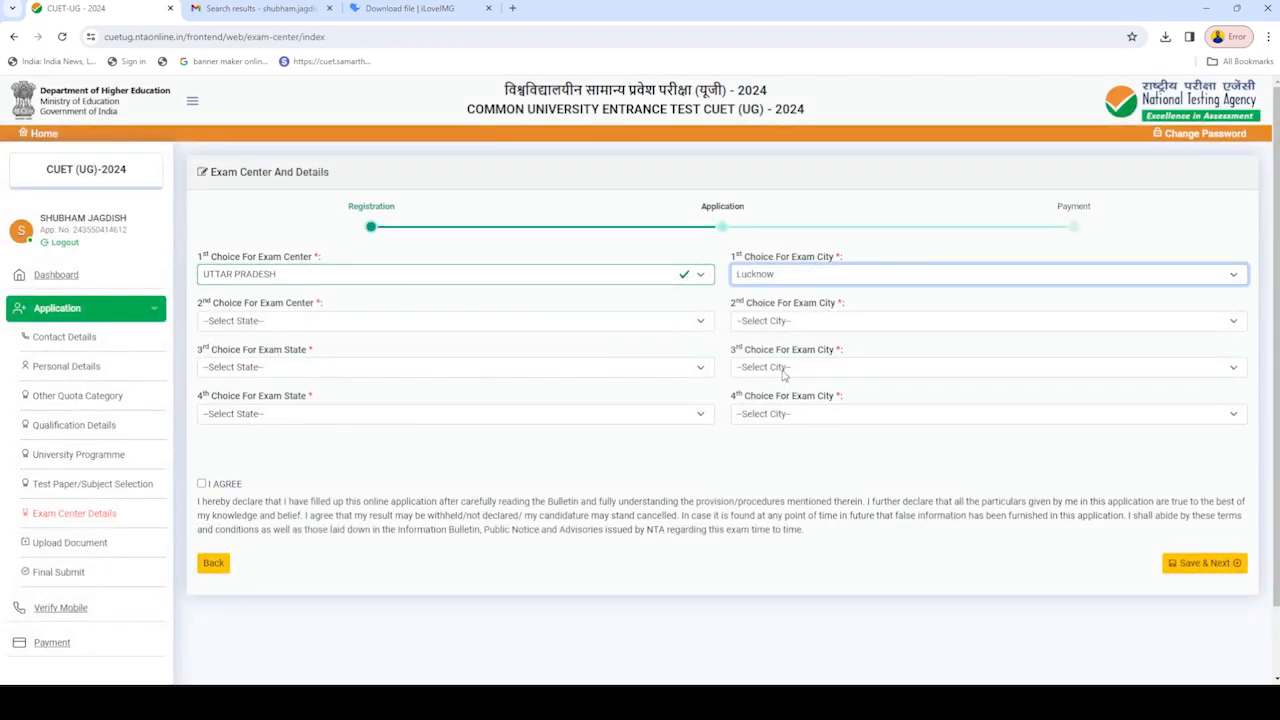
pyautogui.click(588, 321)
pyautogui.click(528, 348)
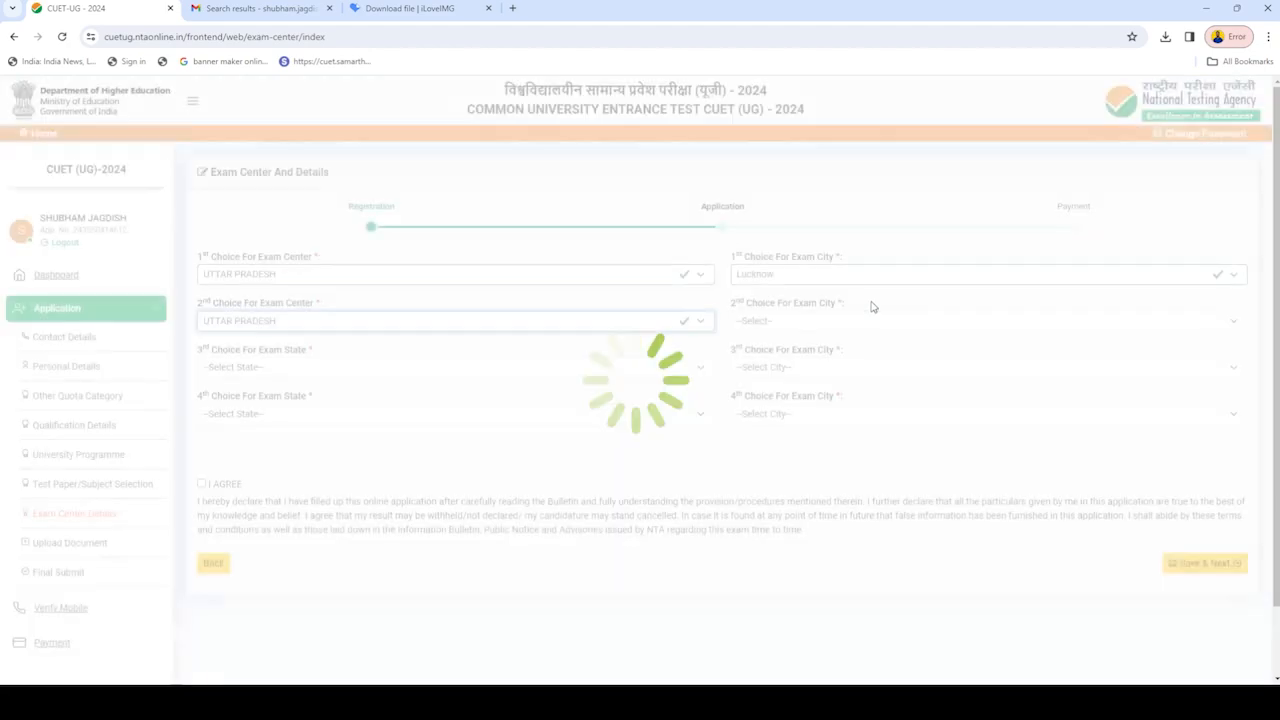
pyautogui.click(863, 326)
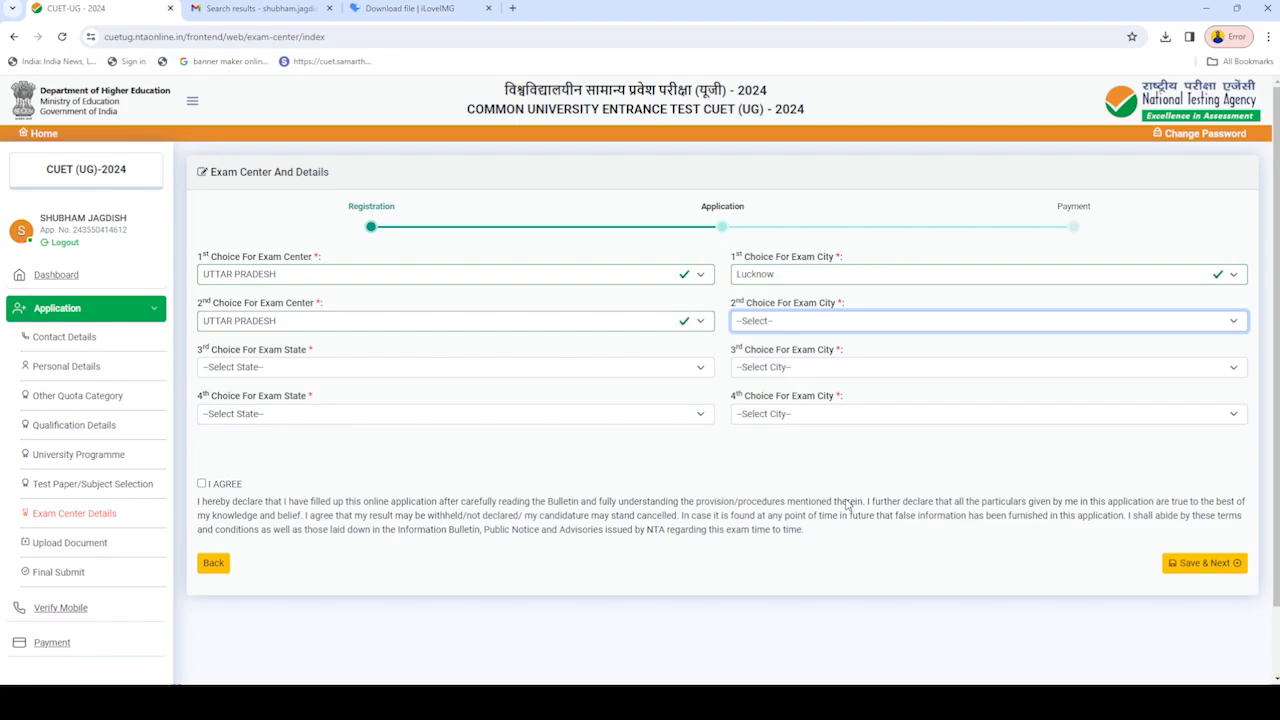
pyautogui.click(816, 545)
# Step: Add Allahabad/Prayagraj and Agra as choices 3–4, accept the declaration and save
pyautogui.click(555, 368)
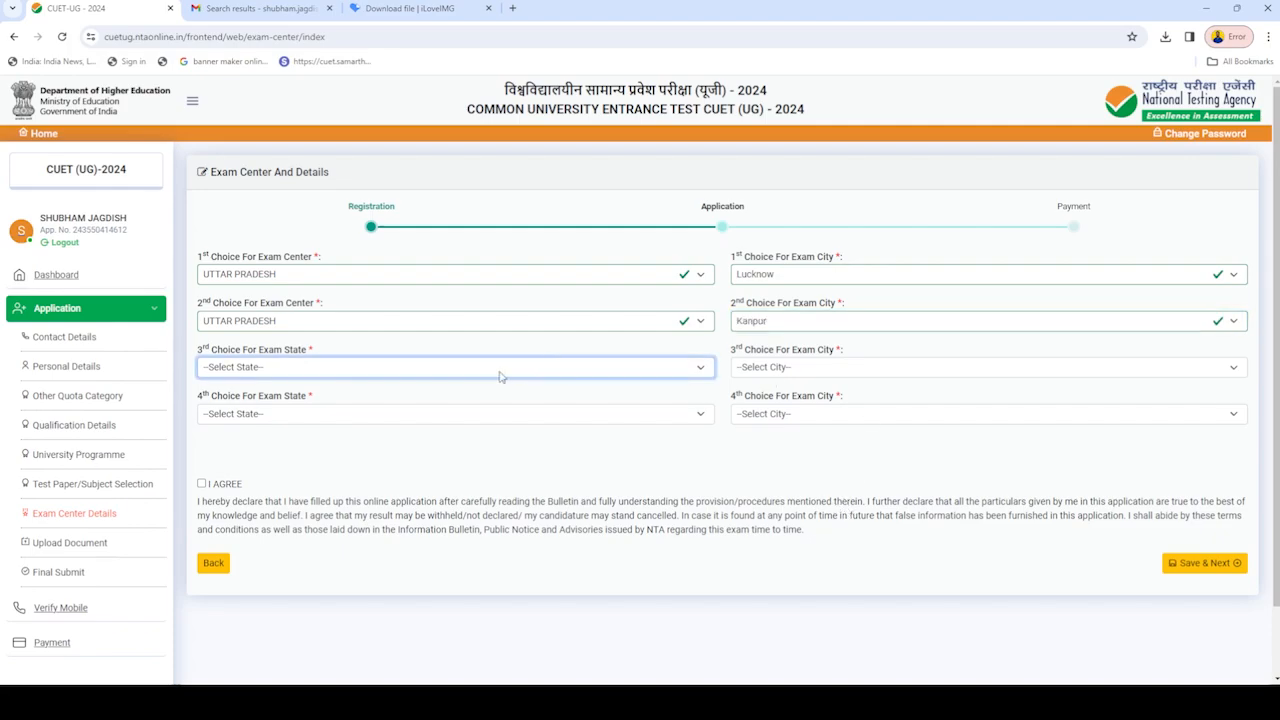
pyautogui.click(811, 370)
pyautogui.click(787, 428)
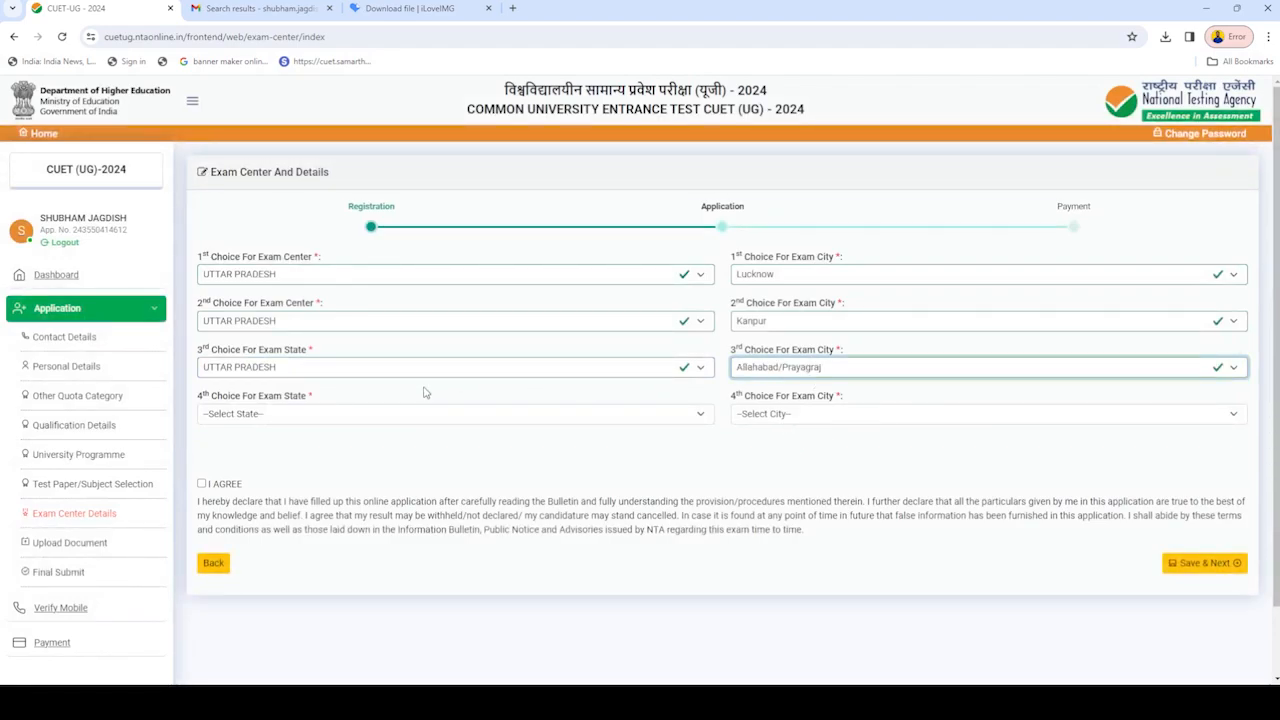
pyautogui.click(456, 416)
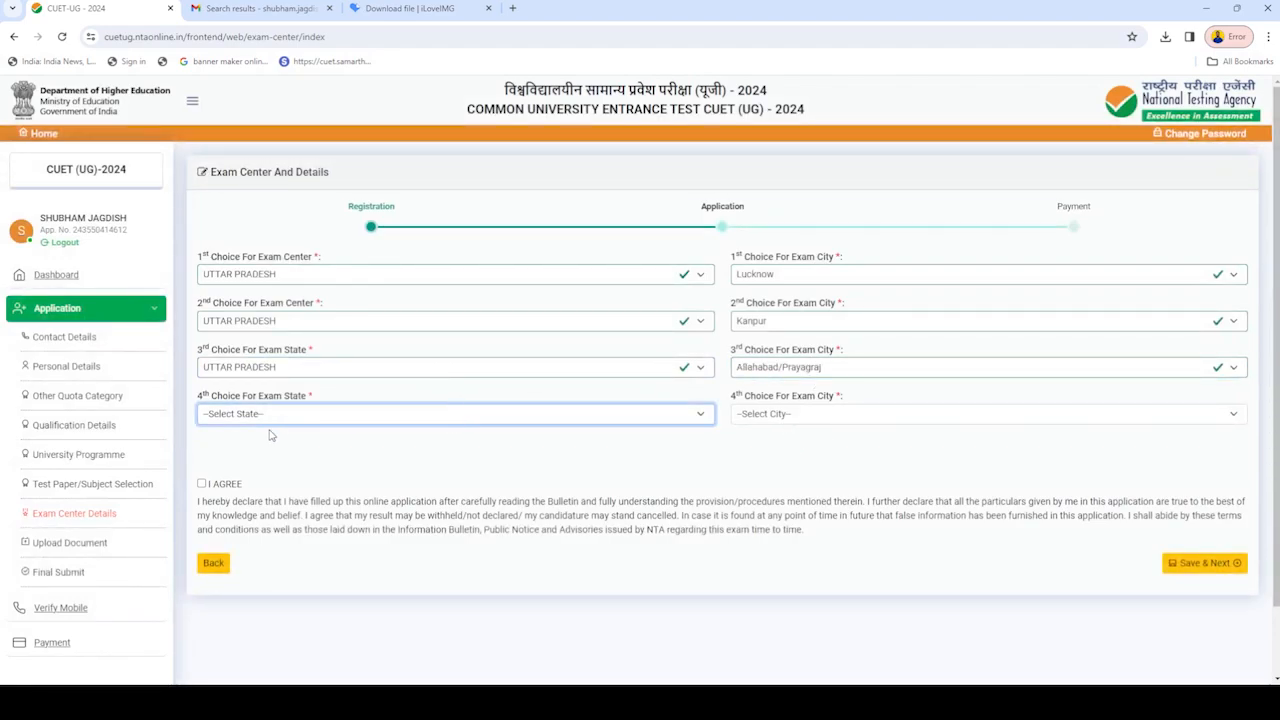
pyautogui.click(796, 413)
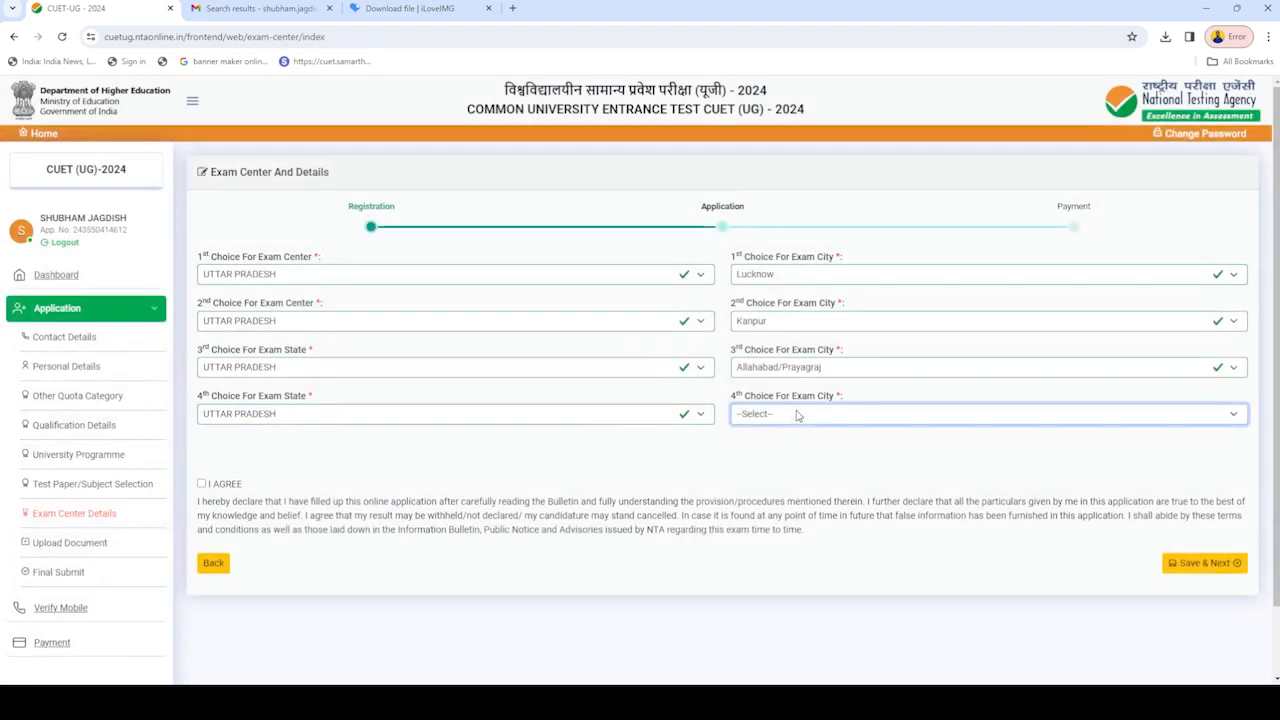
pyautogui.click(762, 449)
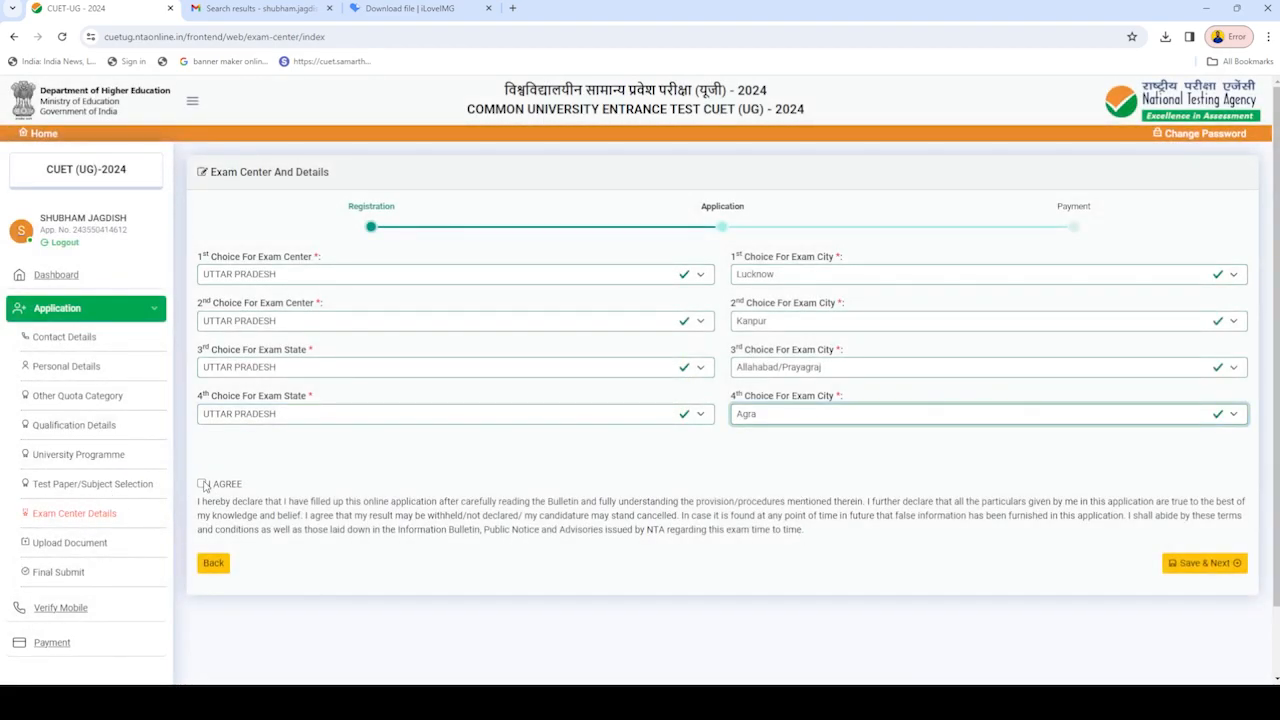
pyautogui.click(203, 484)
pyautogui.click(1185, 566)
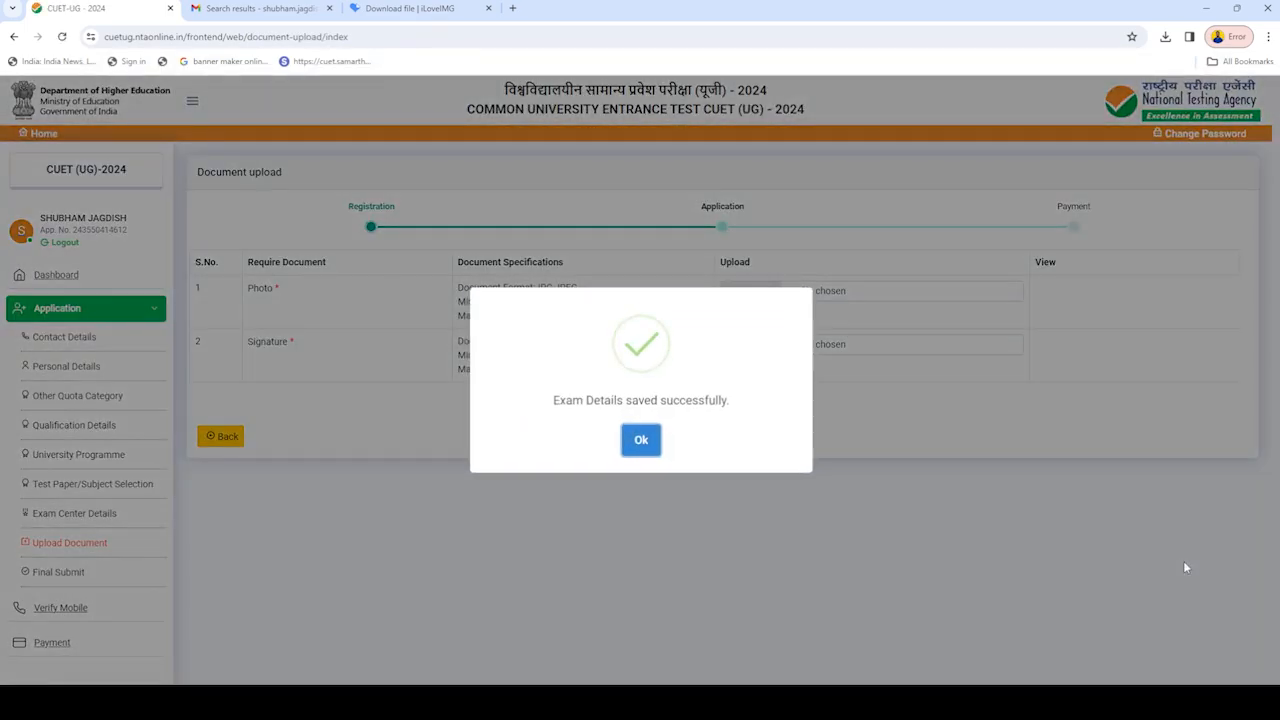
# Step: Upload the candidate's photo, retrying after the first file is rejected as invalid
pyautogui.click(648, 438)
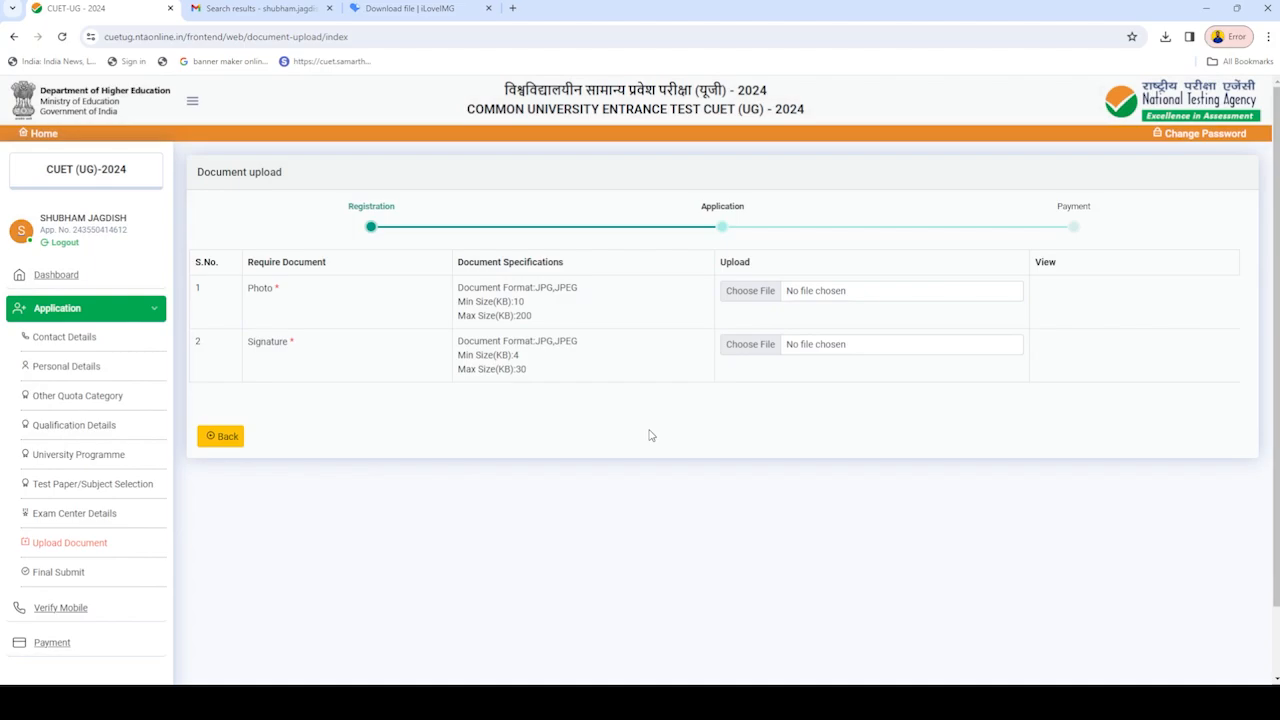
pyautogui.click(773, 292)
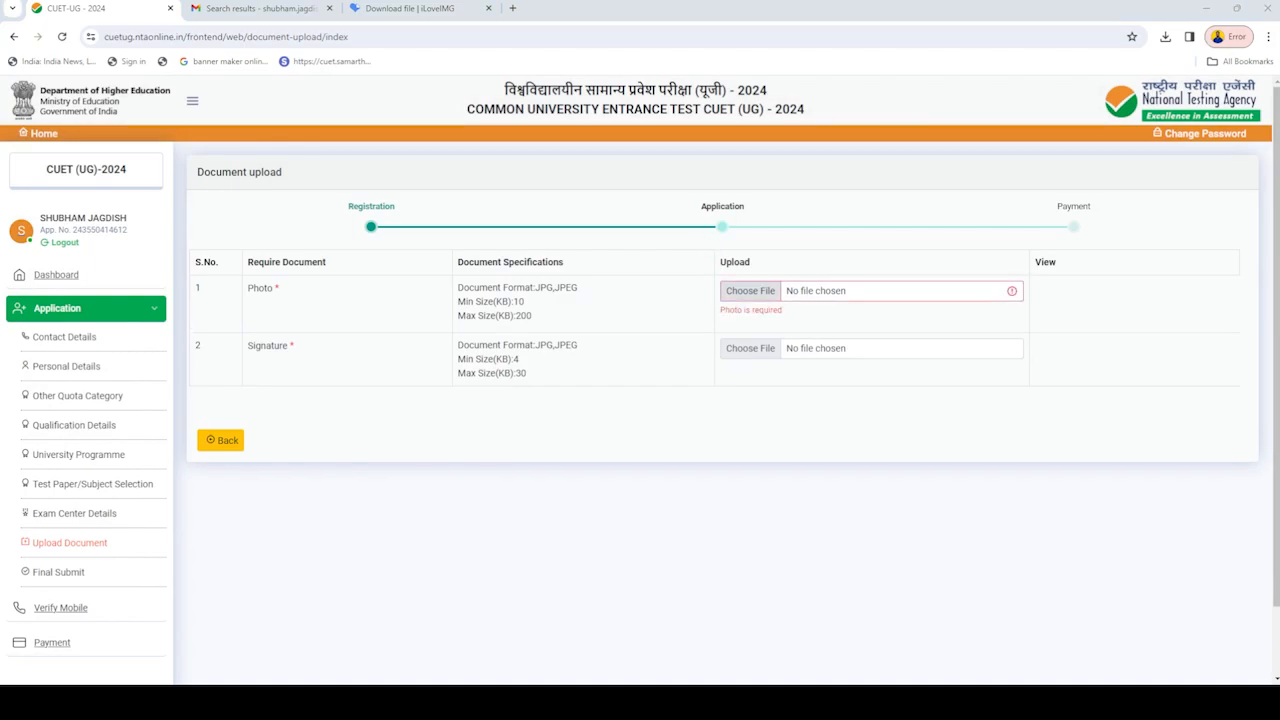
pyautogui.doubleClick(297, 289)
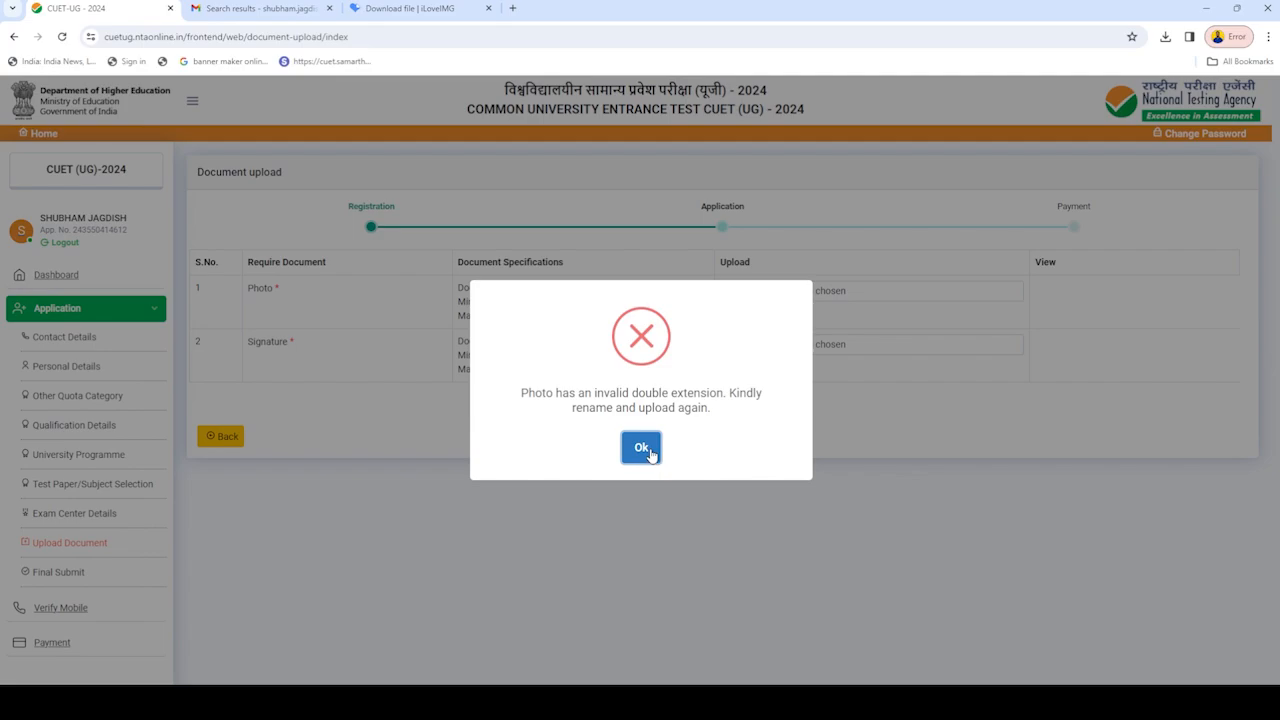
pyautogui.click(641, 448)
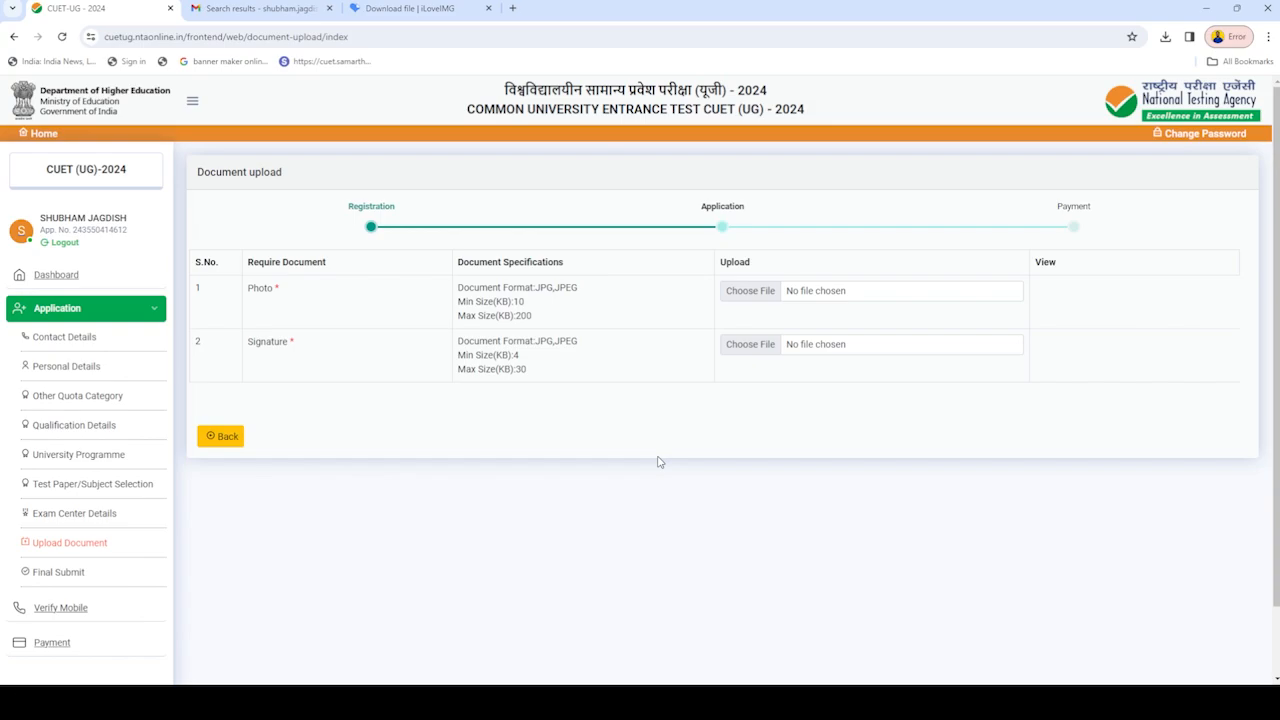
pyautogui.click(752, 291)
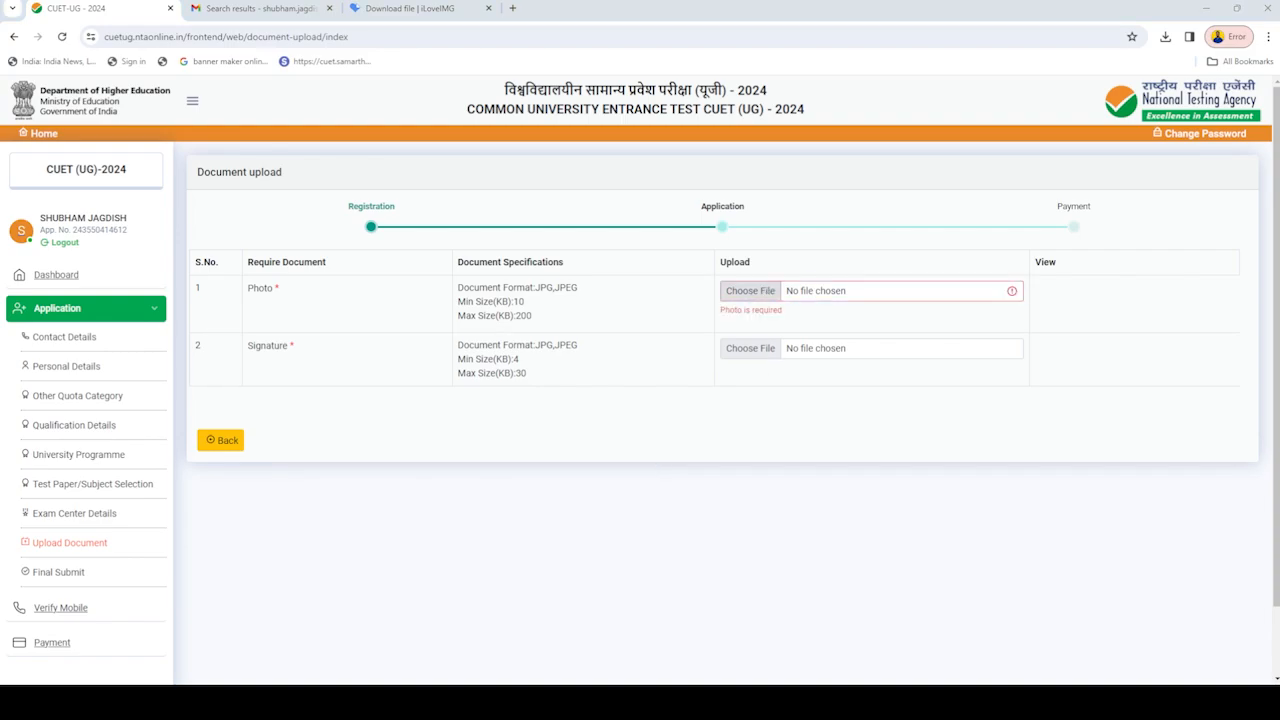
pyautogui.scroll(-1, 640, 370)
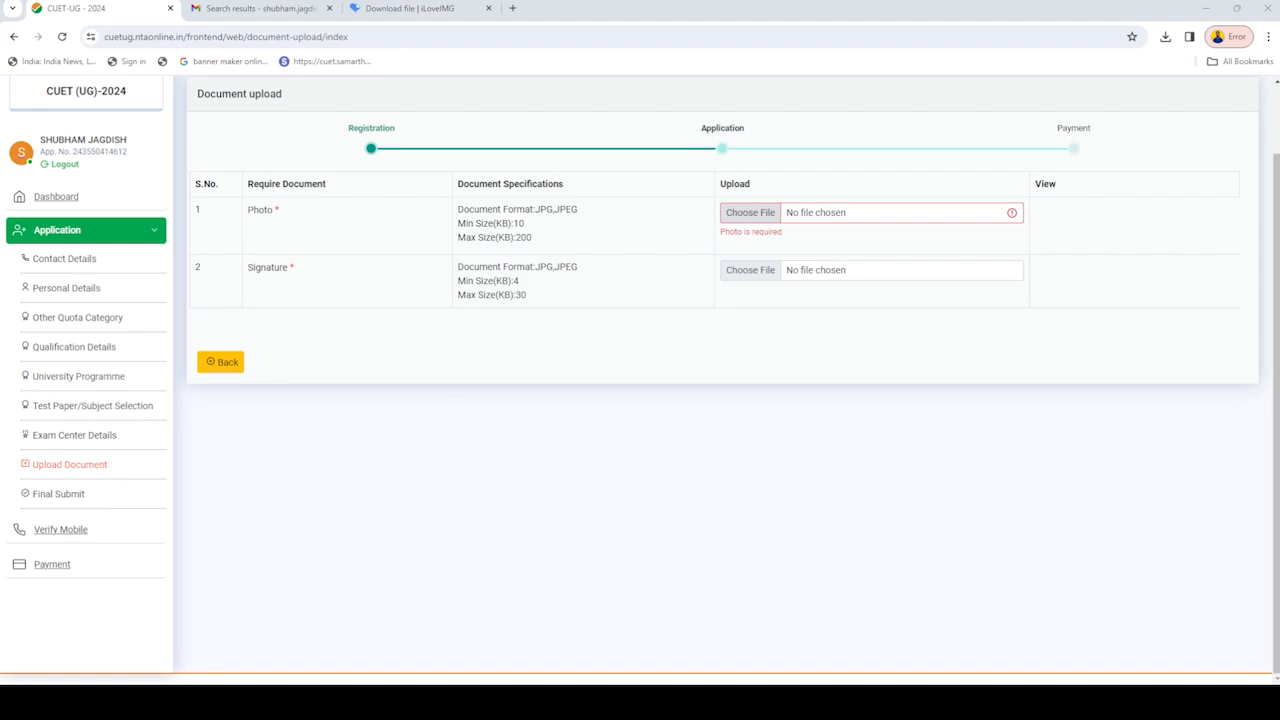
pyautogui.doubleClick(229, 202)
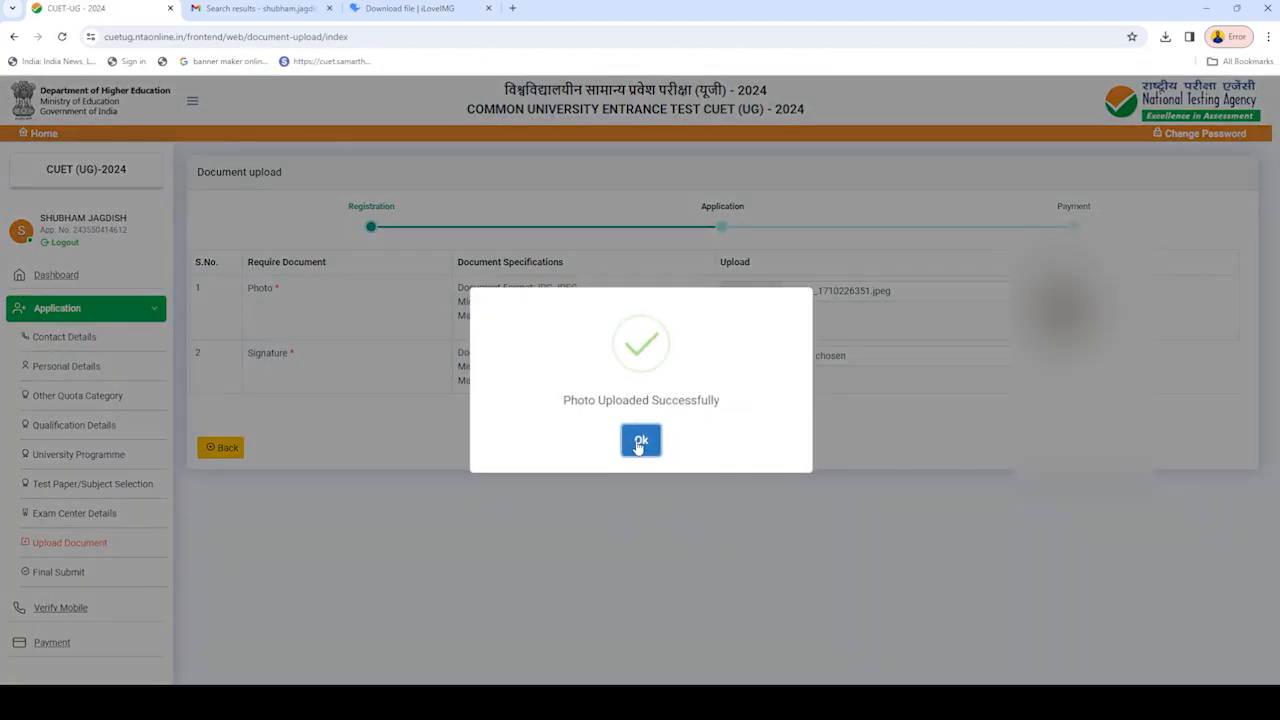
pyautogui.click(640, 441)
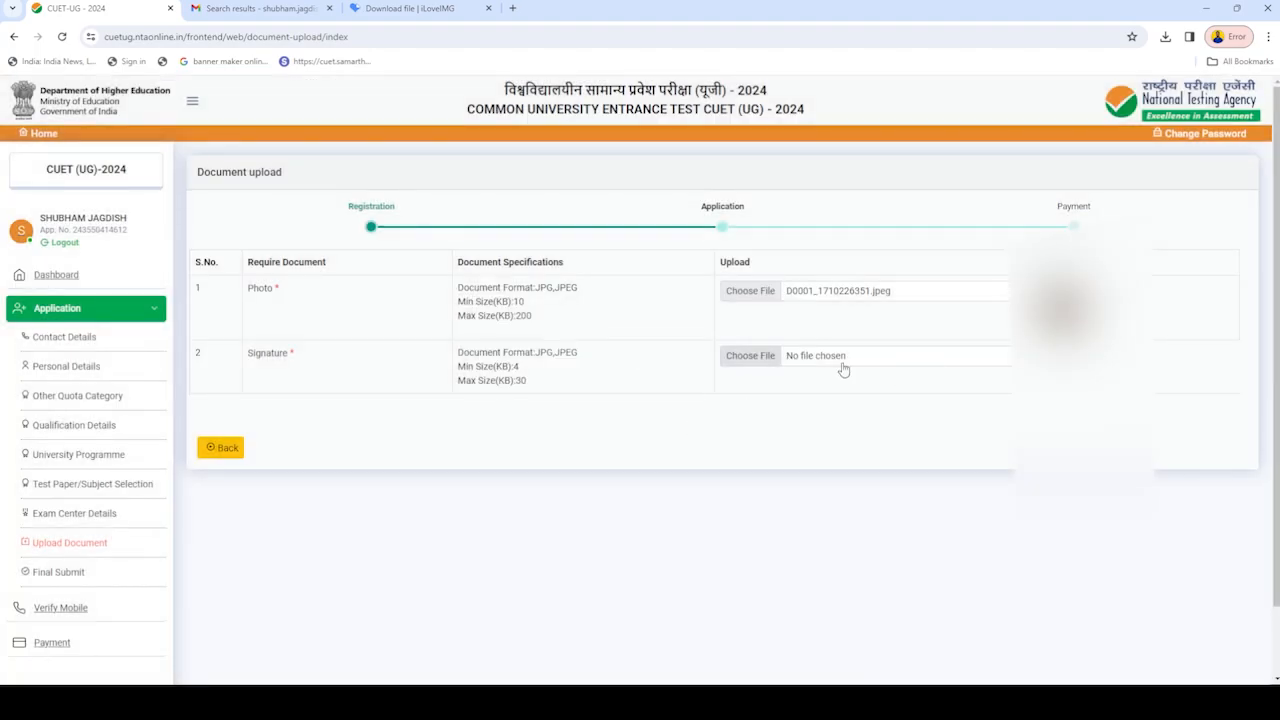
# Step: Upload the signature file and save the documents to reach the review page
pyautogui.click(755, 360)
pyautogui.doubleClick(240, 214)
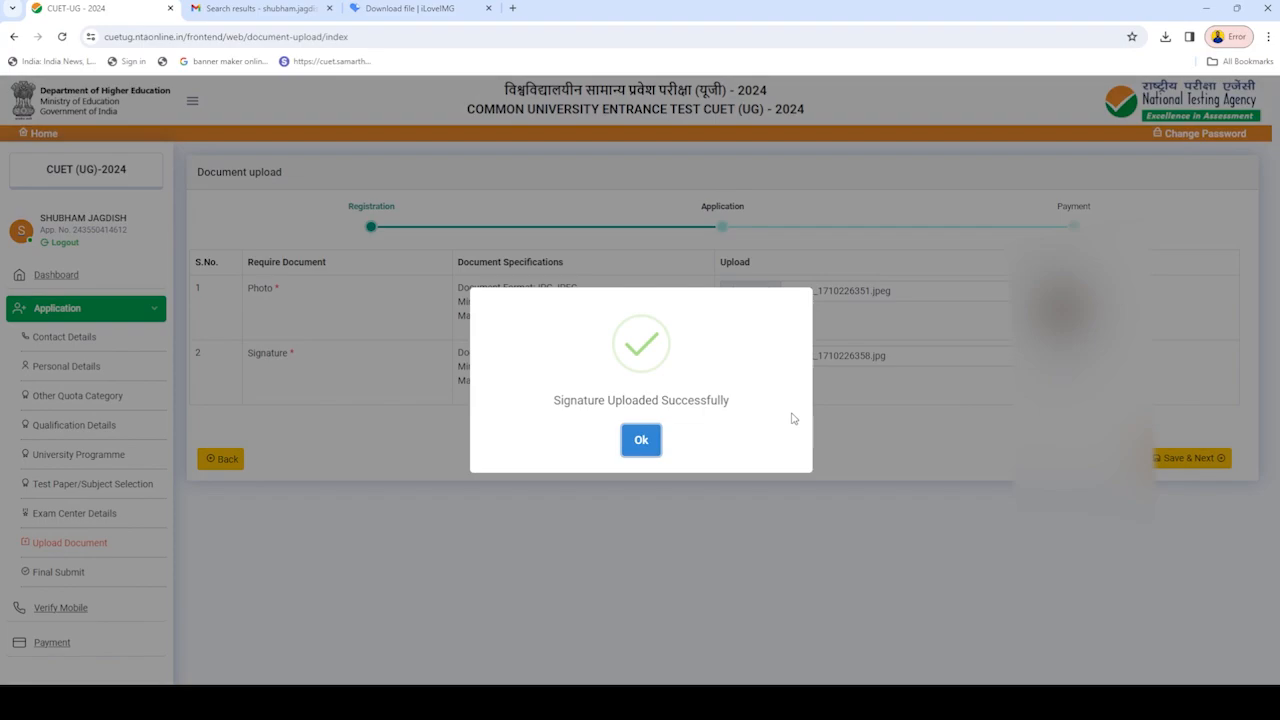
pyautogui.click(640, 441)
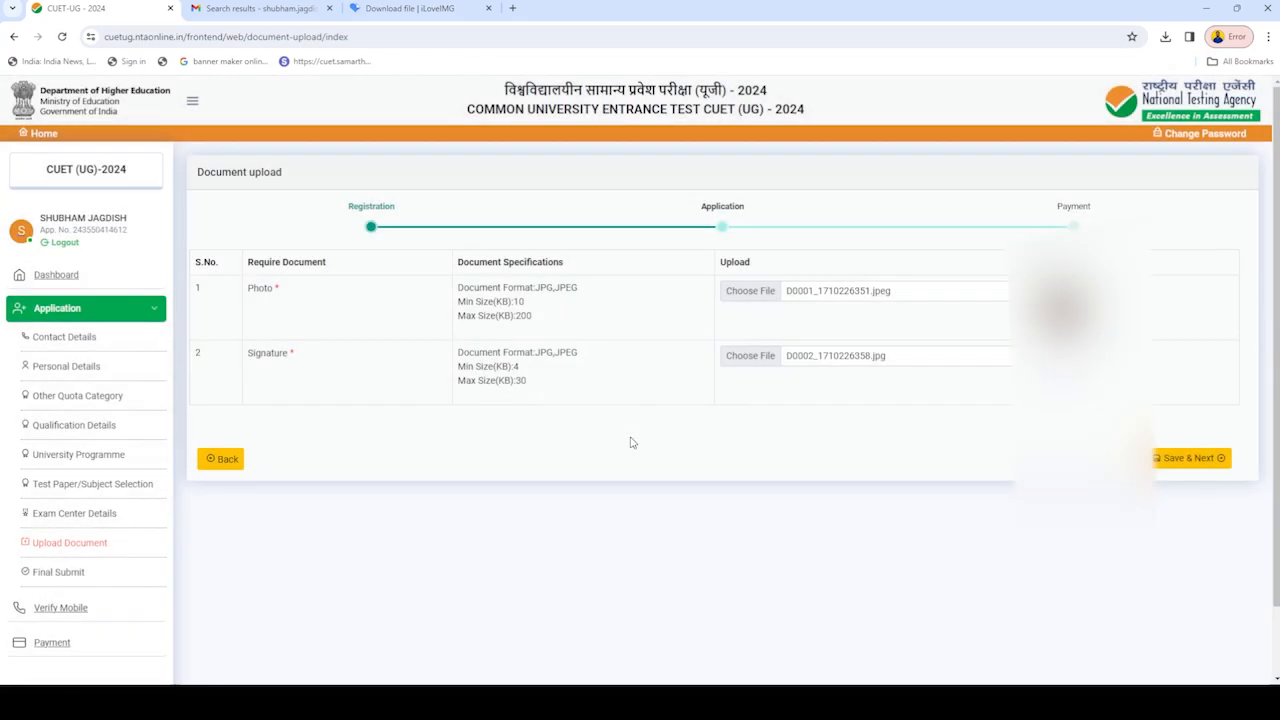
pyautogui.click(1183, 458)
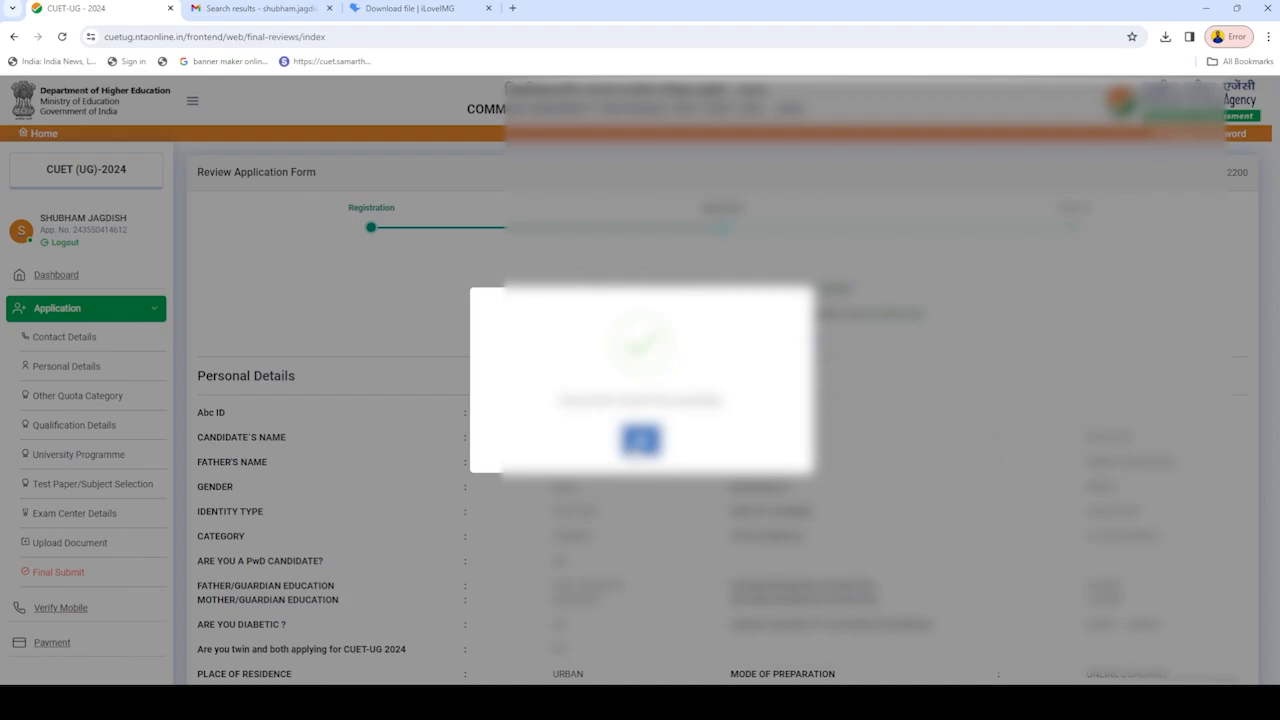
# Step: Scroll through the Review Application Form, choose Final Submit, and follow the mobile verification link
pyautogui.click(642, 442)
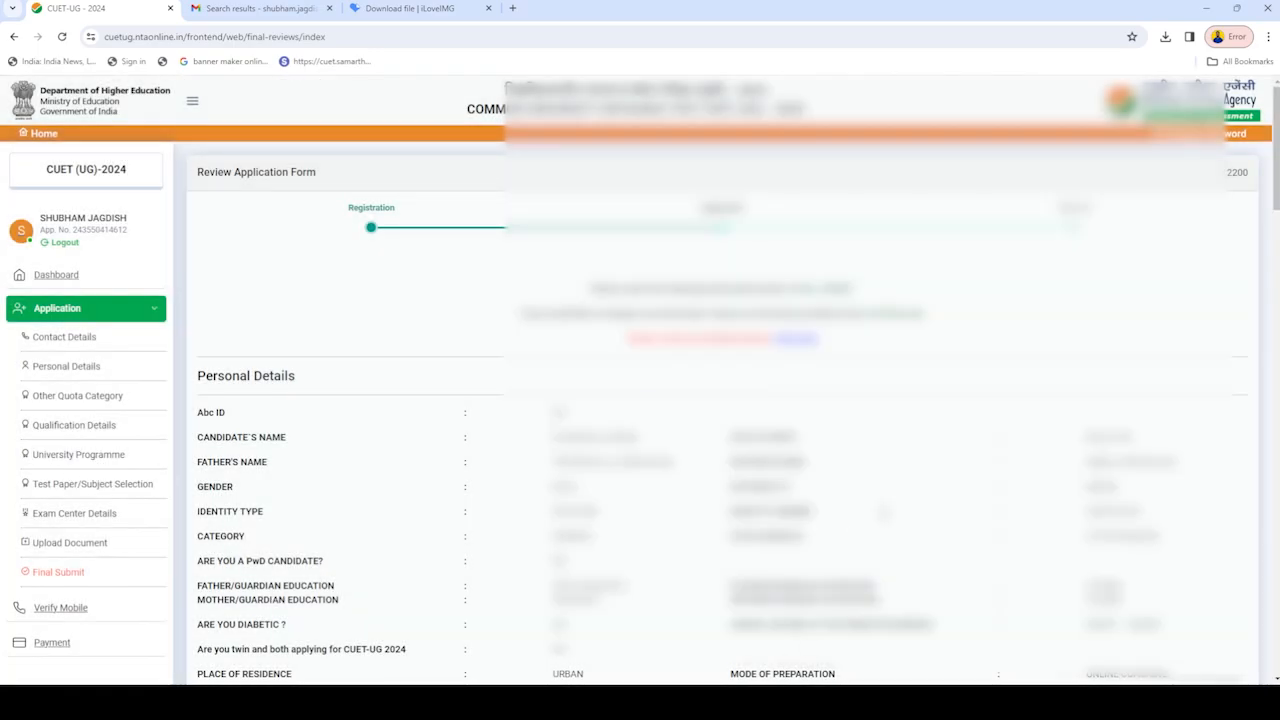
pyautogui.scroll(-10, 720, 400)
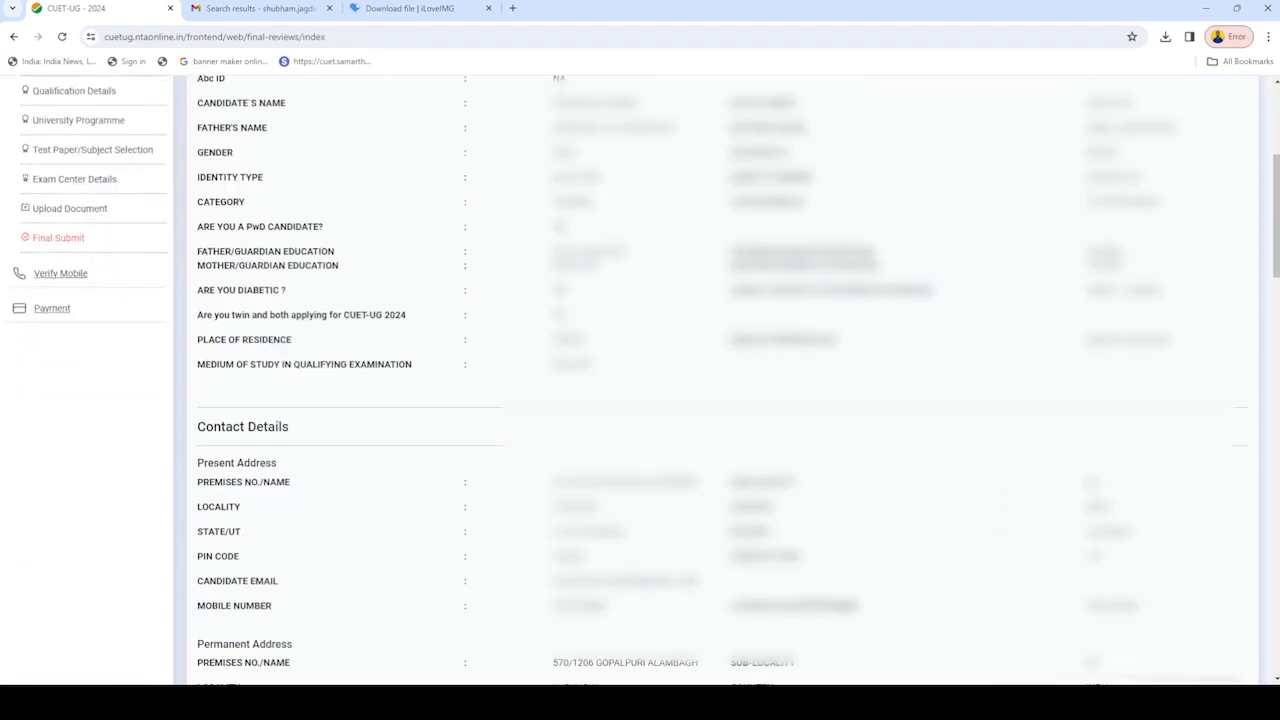
pyautogui.scroll(-10, 828, 610)
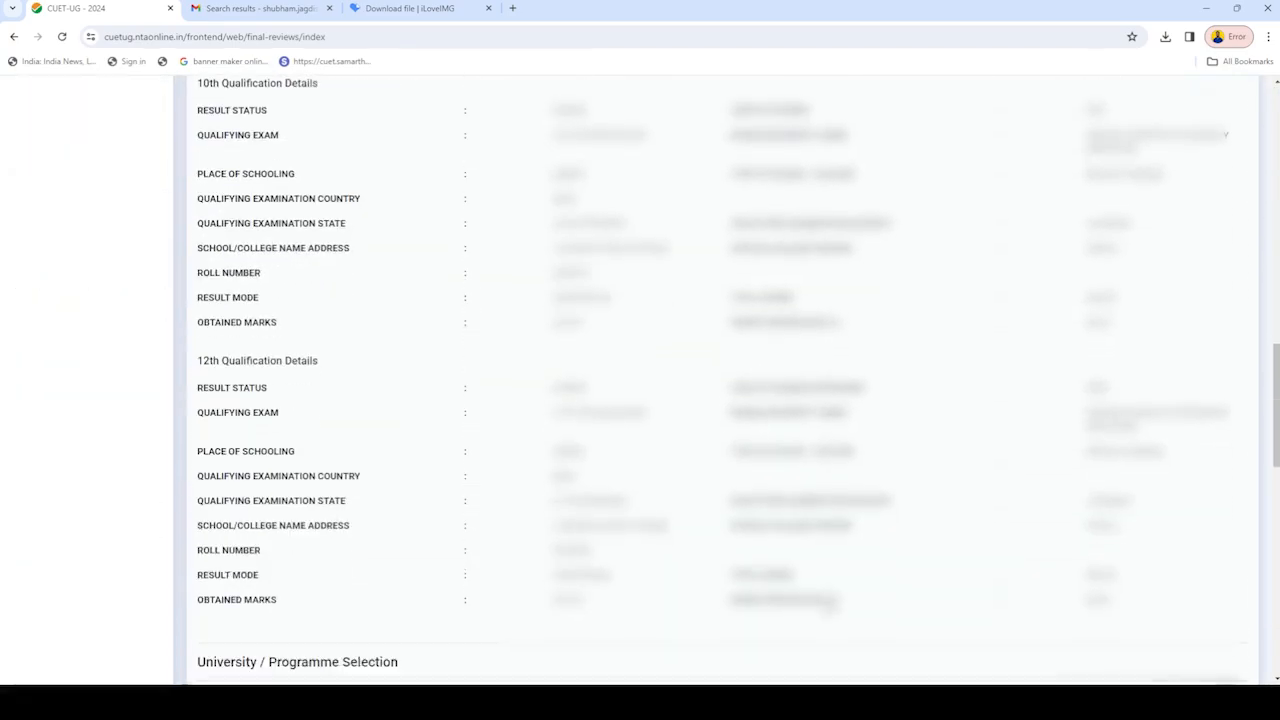
pyautogui.scroll(-5, 828, 608)
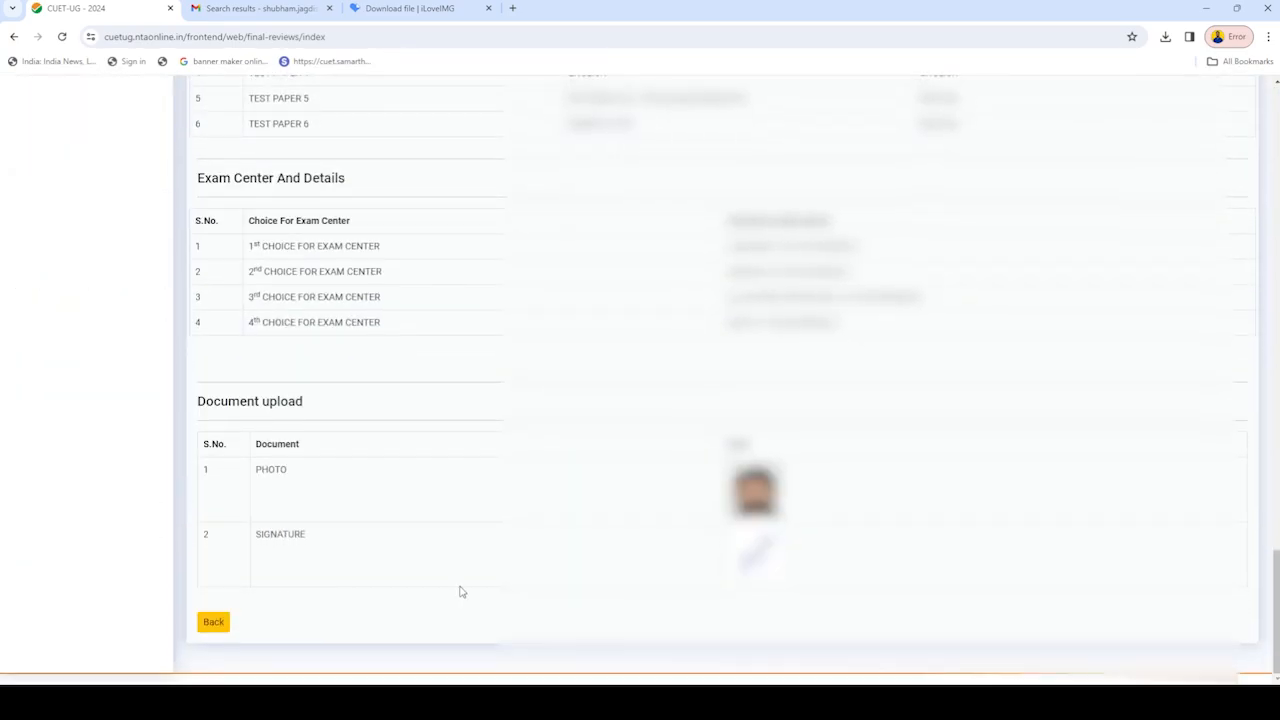
pyautogui.scroll(20, 783, 605)
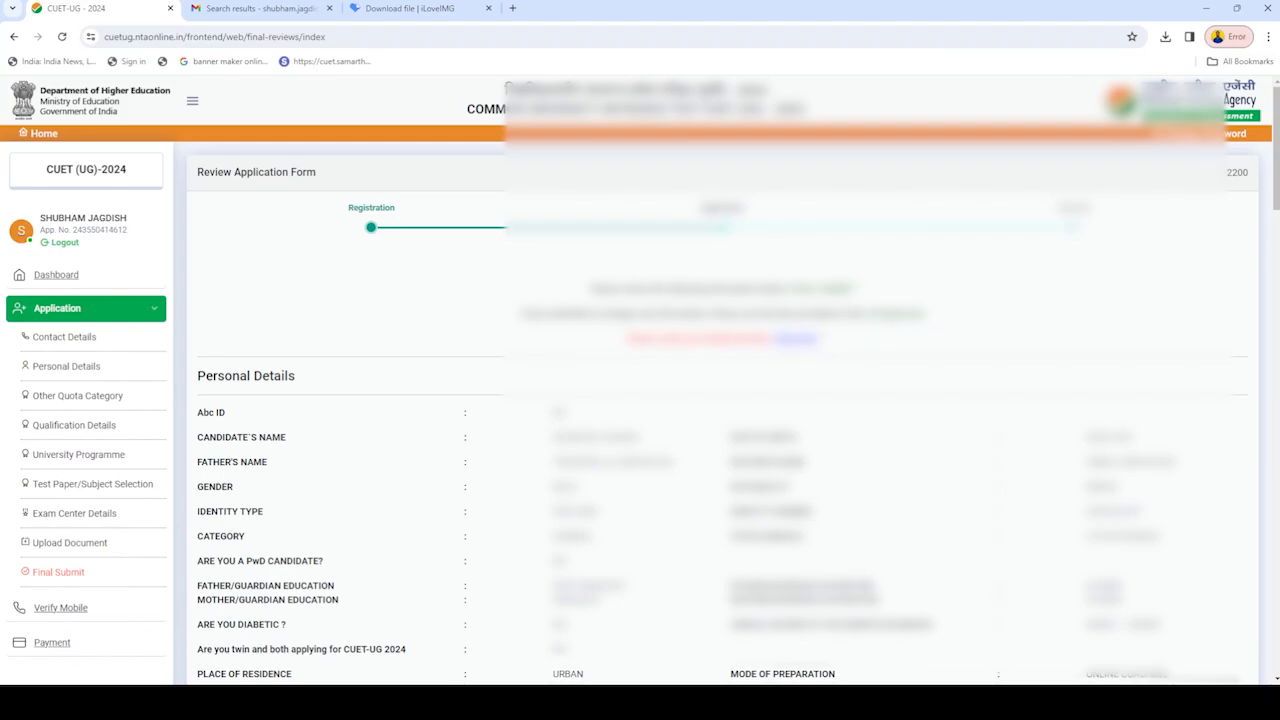
pyautogui.scroll(-1, 106, 517)
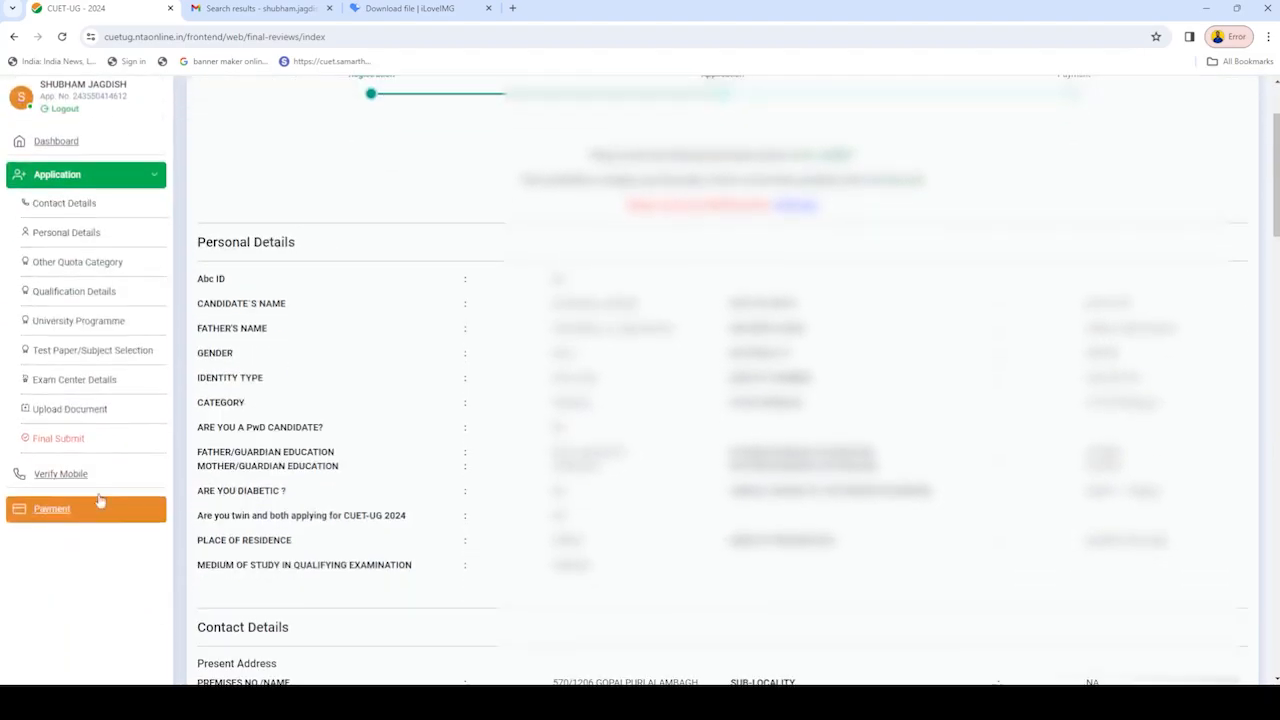
pyautogui.click(82, 440)
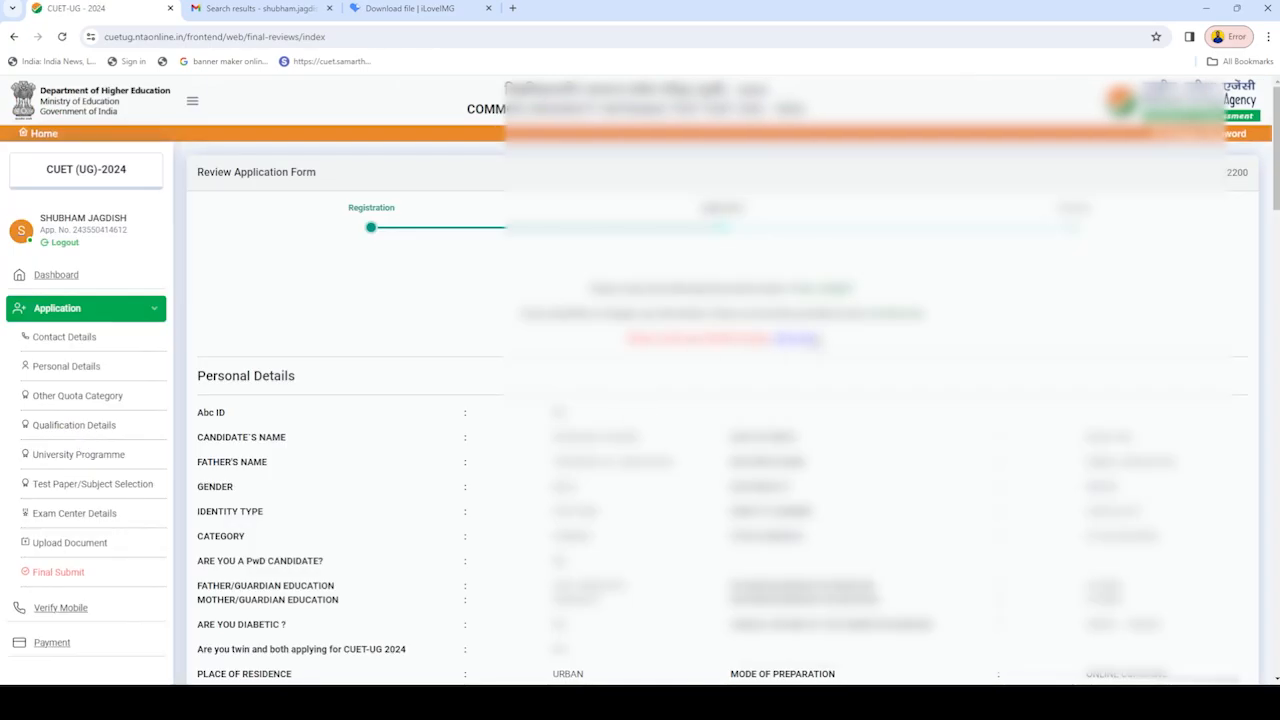
pyautogui.click(800, 339)
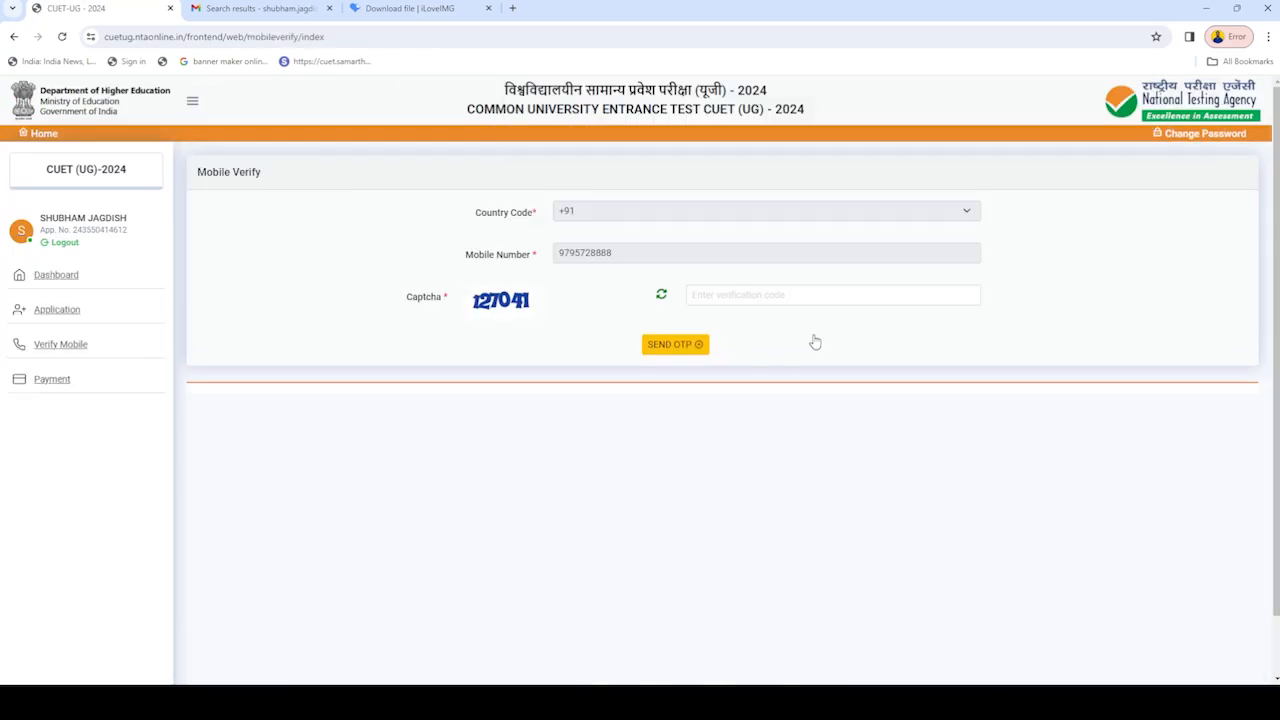
# Step: Enter the captcha and request a one-time code on the registered mobile number
pyautogui.click(744, 294)
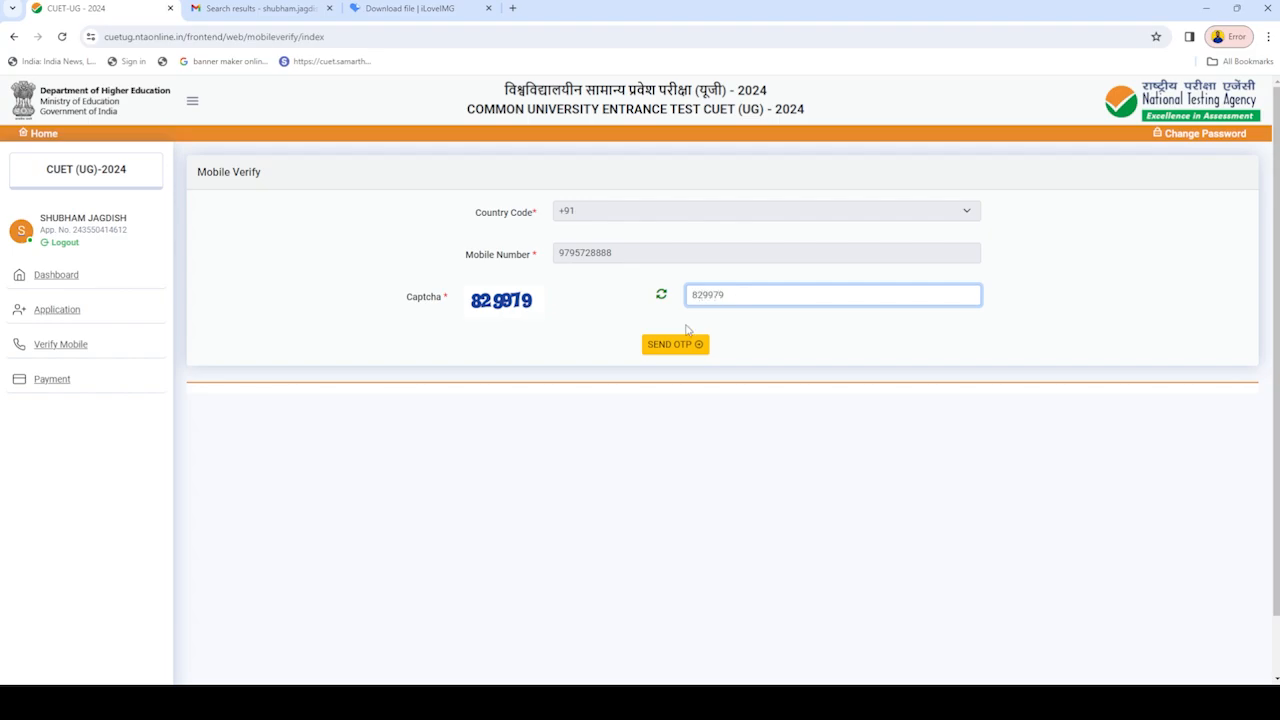
pyautogui.click(678, 345)
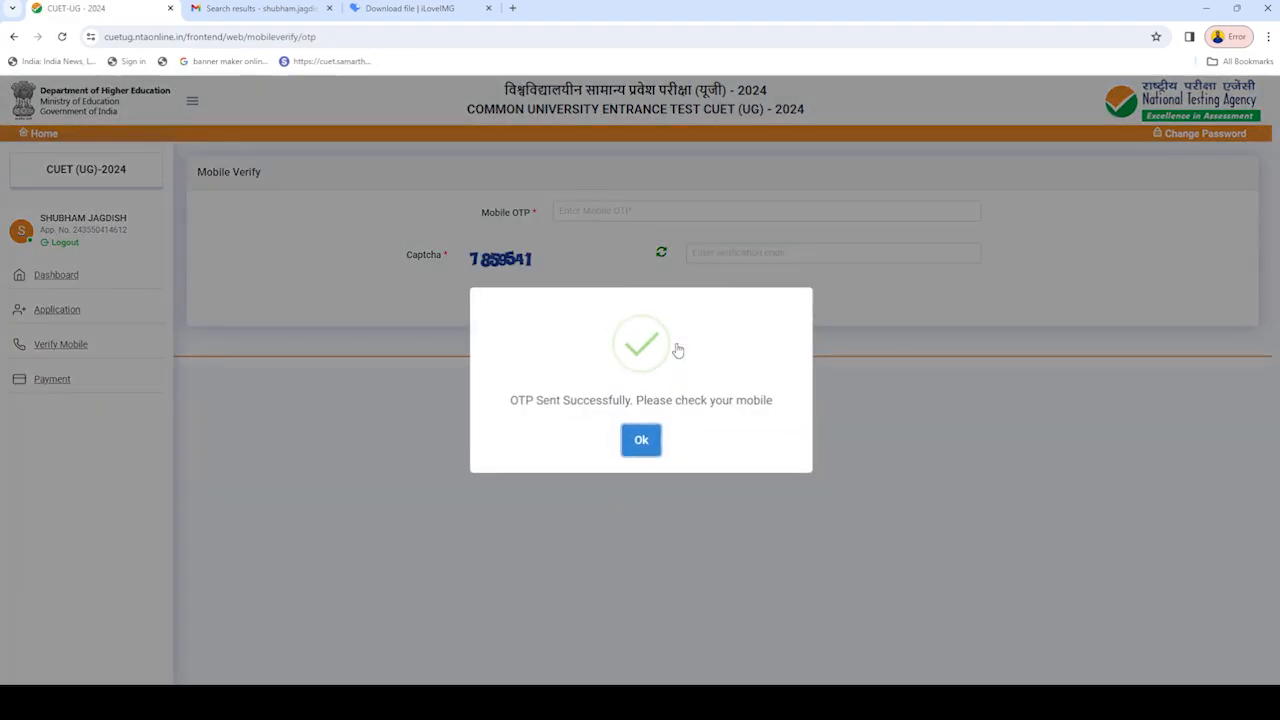
pyautogui.click(641, 440)
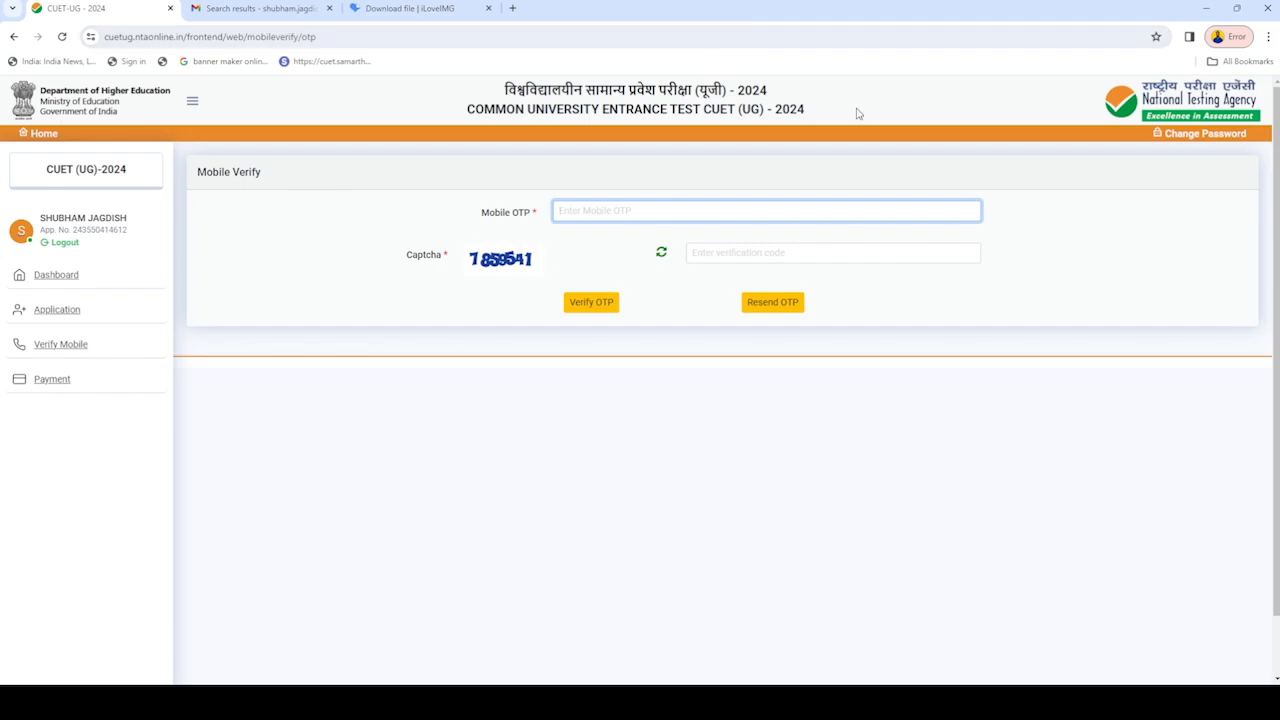
# Step: Enter the received OTP and a new captcha to verify the mobile number
pyautogui.click(762, 256)
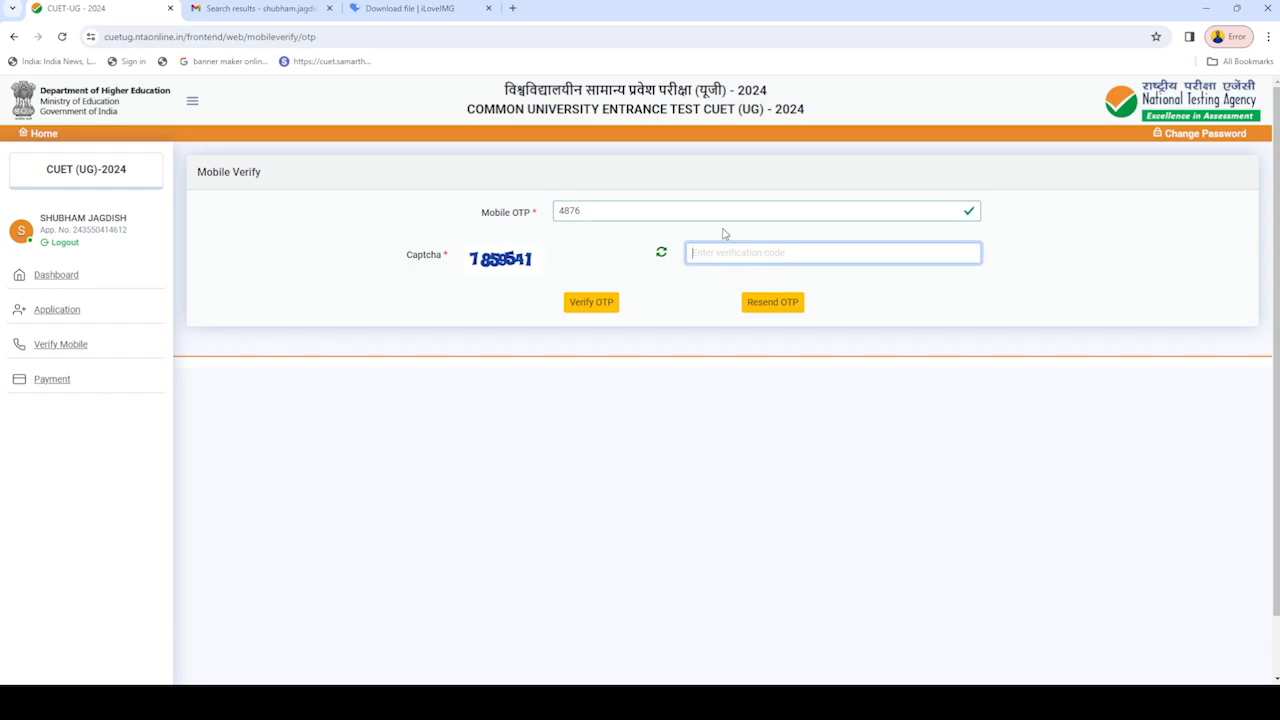
pyautogui.click(590, 304)
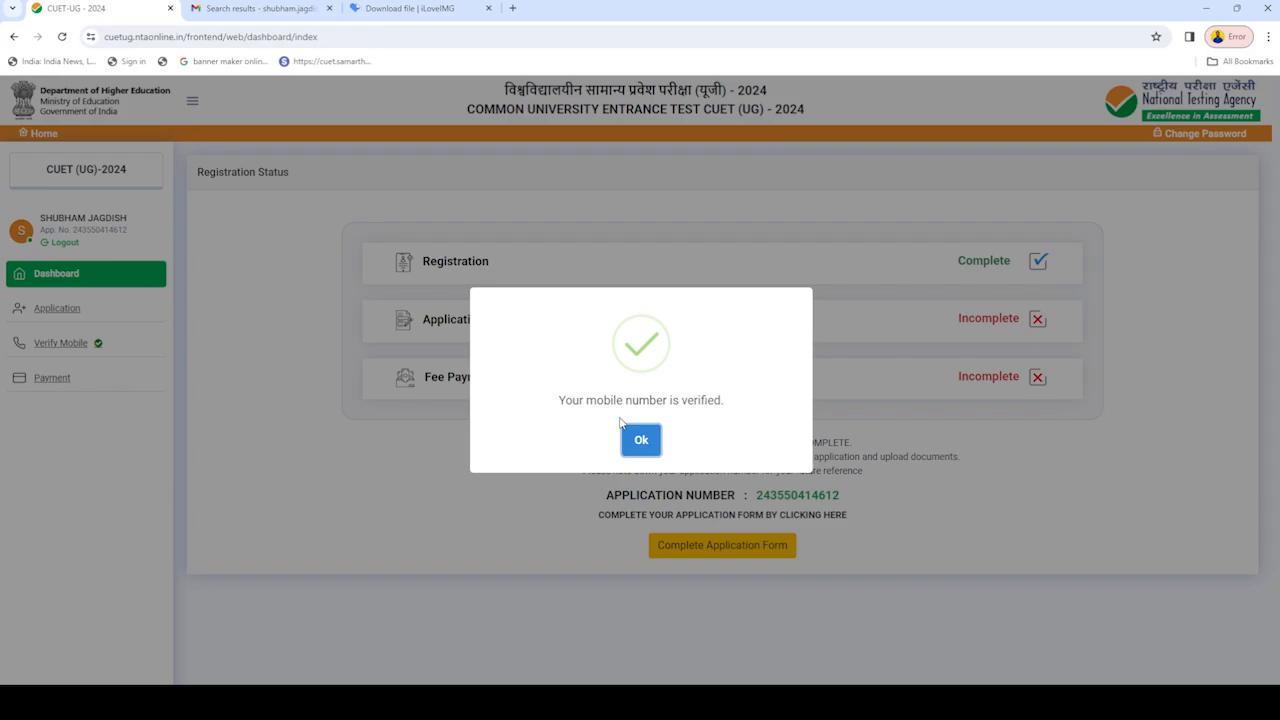
# Step: Go back to completing the application form and open the Final Submit declarations
pyautogui.click(641, 443)
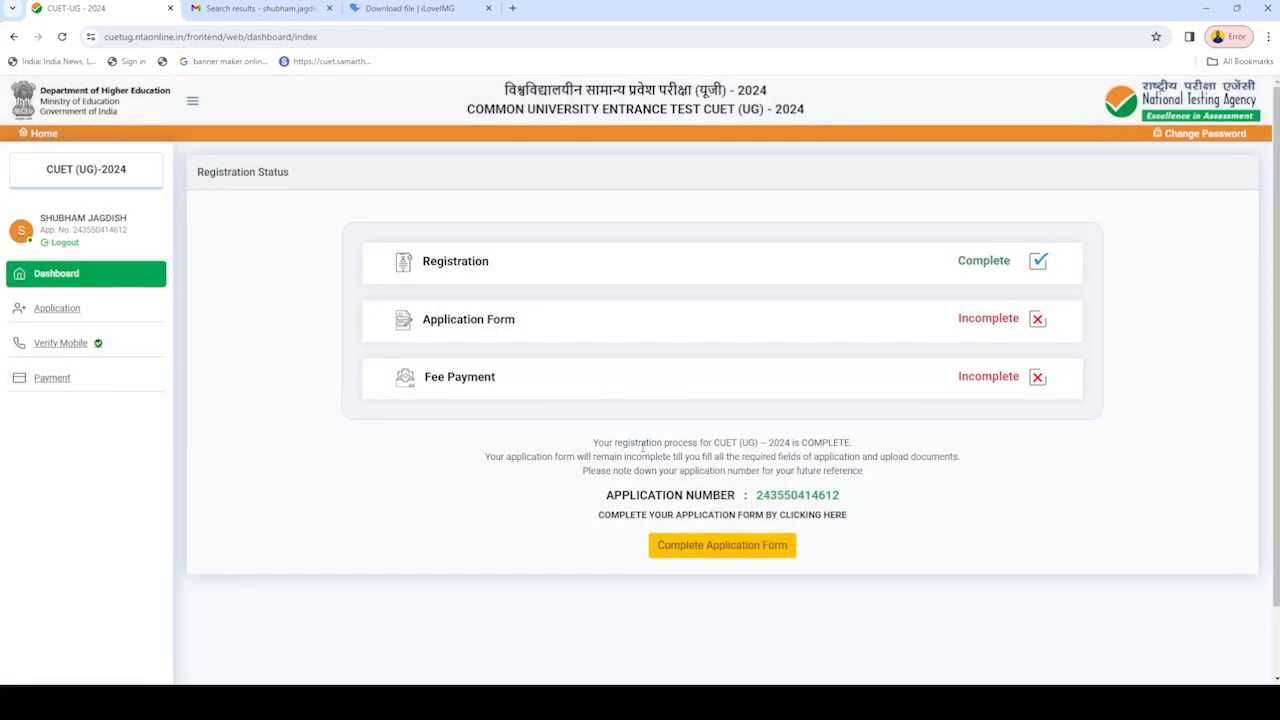
pyautogui.click(730, 553)
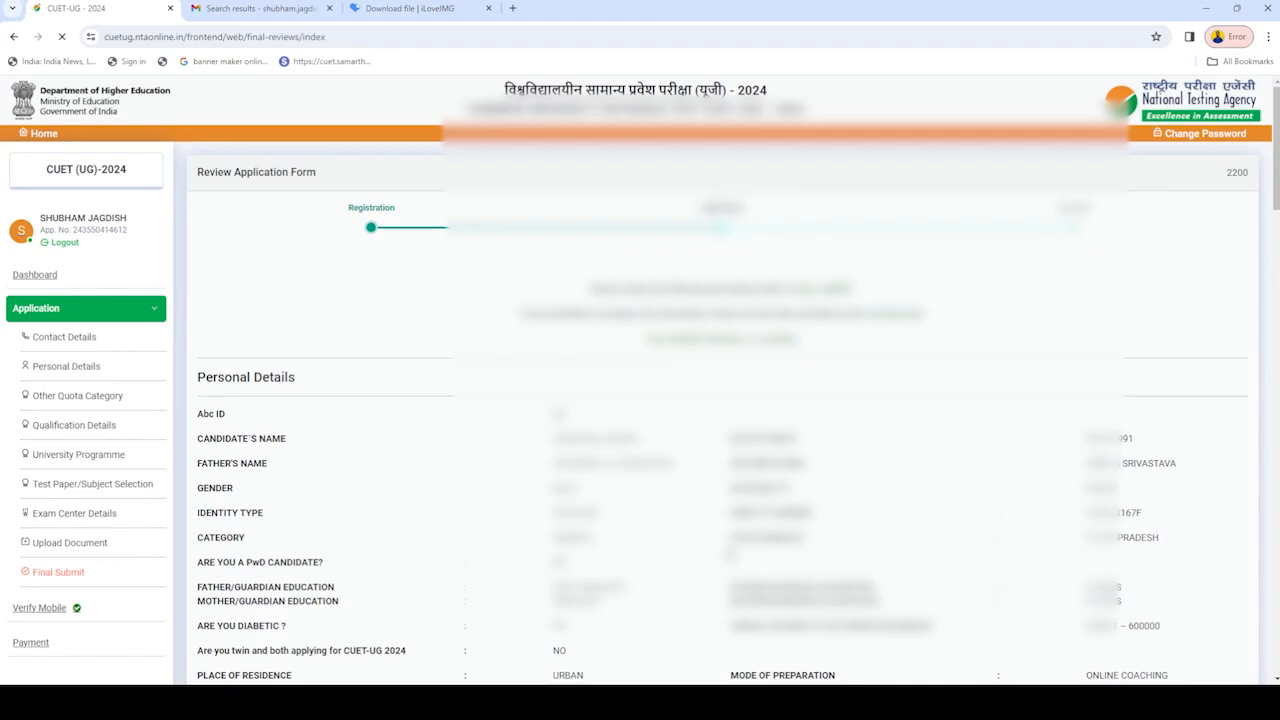
pyautogui.scroll(-15, 640, 380)
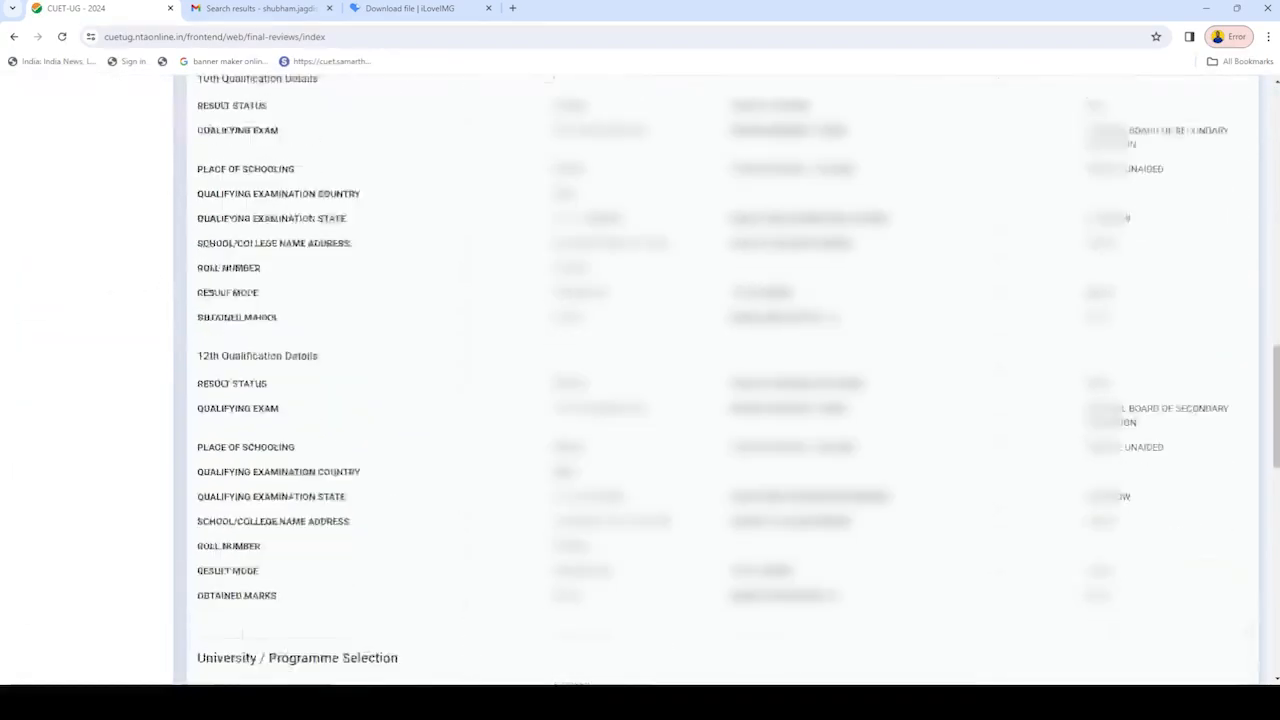
pyautogui.scroll(-8, 640, 380)
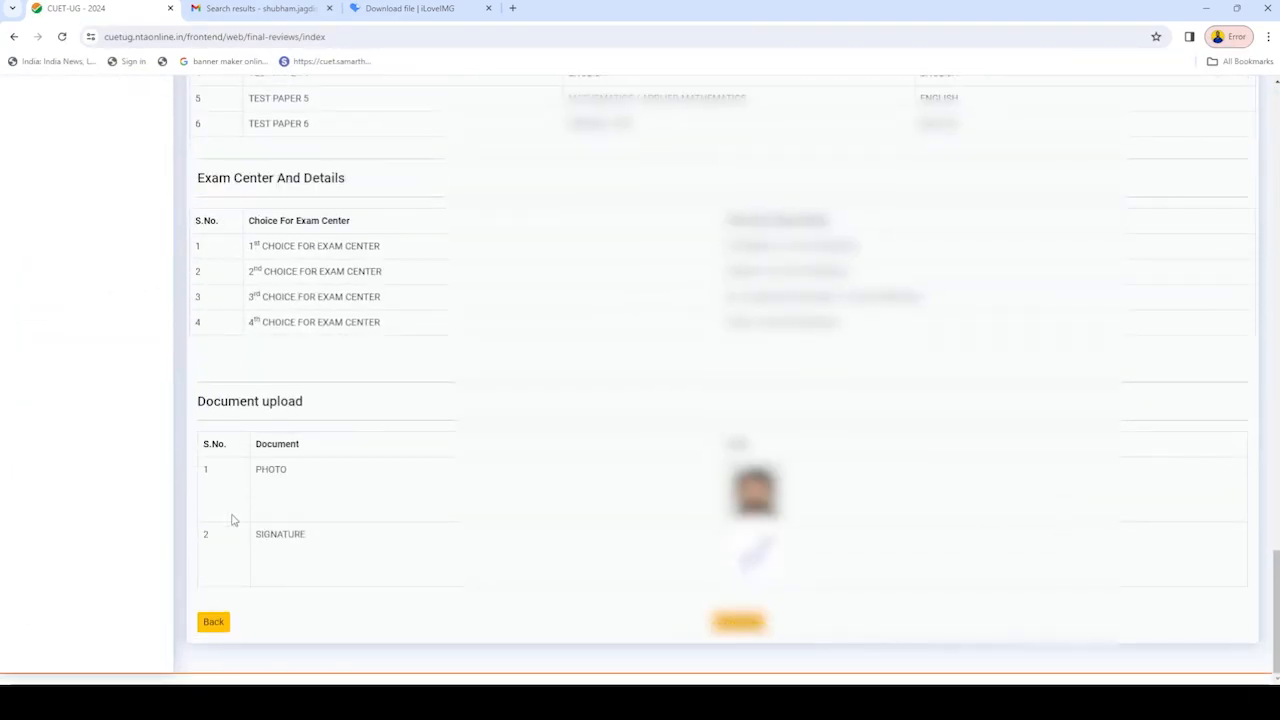
pyautogui.click(752, 626)
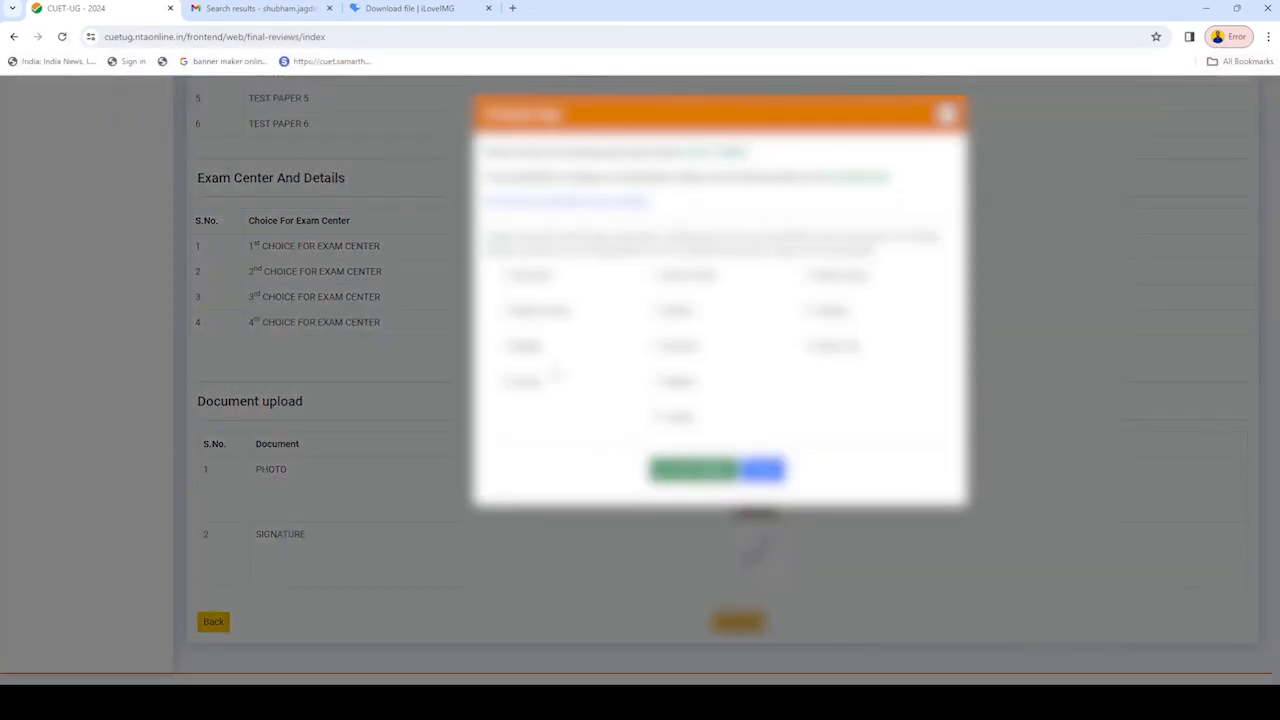
# Step: Tick all twelve declaration checkboxes across the three columns and submit the application form
pyautogui.click(505, 274)
pyautogui.click(506, 309)
pyautogui.click(505, 346)
pyautogui.click(505, 381)
pyautogui.click(657, 416)
pyautogui.click(657, 381)
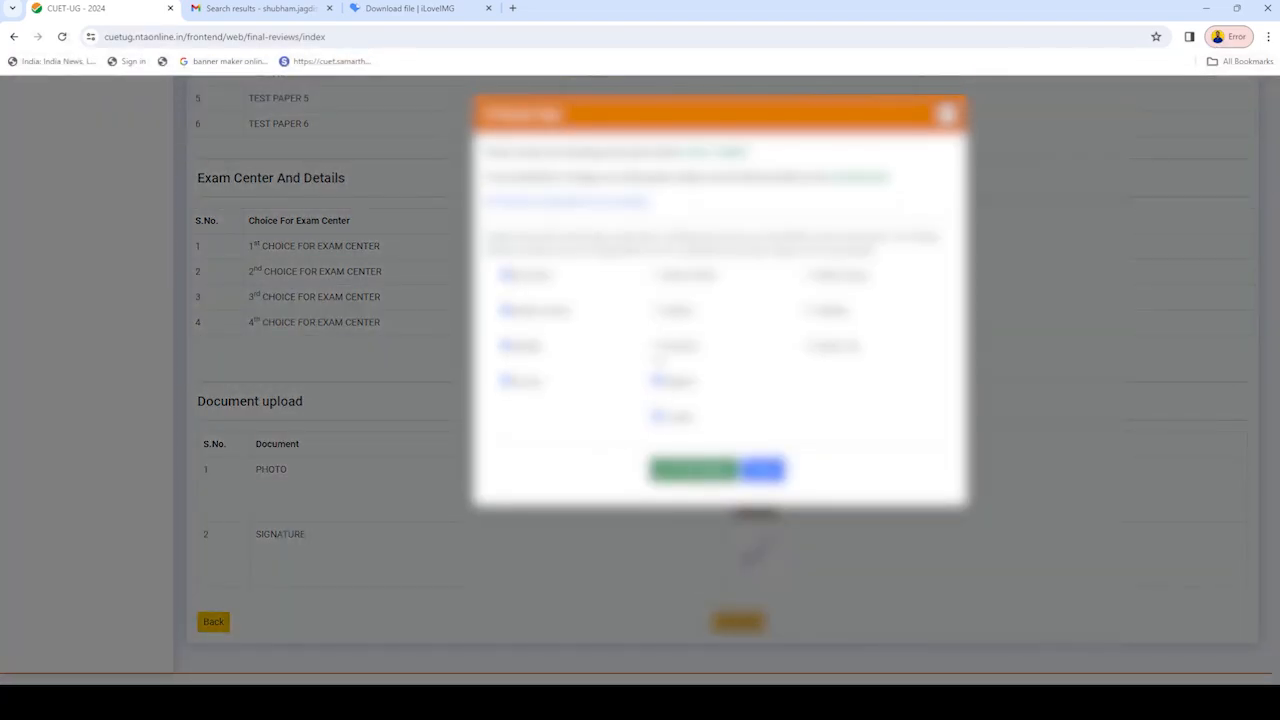
pyautogui.click(657, 346)
pyautogui.click(657, 310)
pyautogui.click(657, 274)
pyautogui.click(808, 274)
pyautogui.click(808, 310)
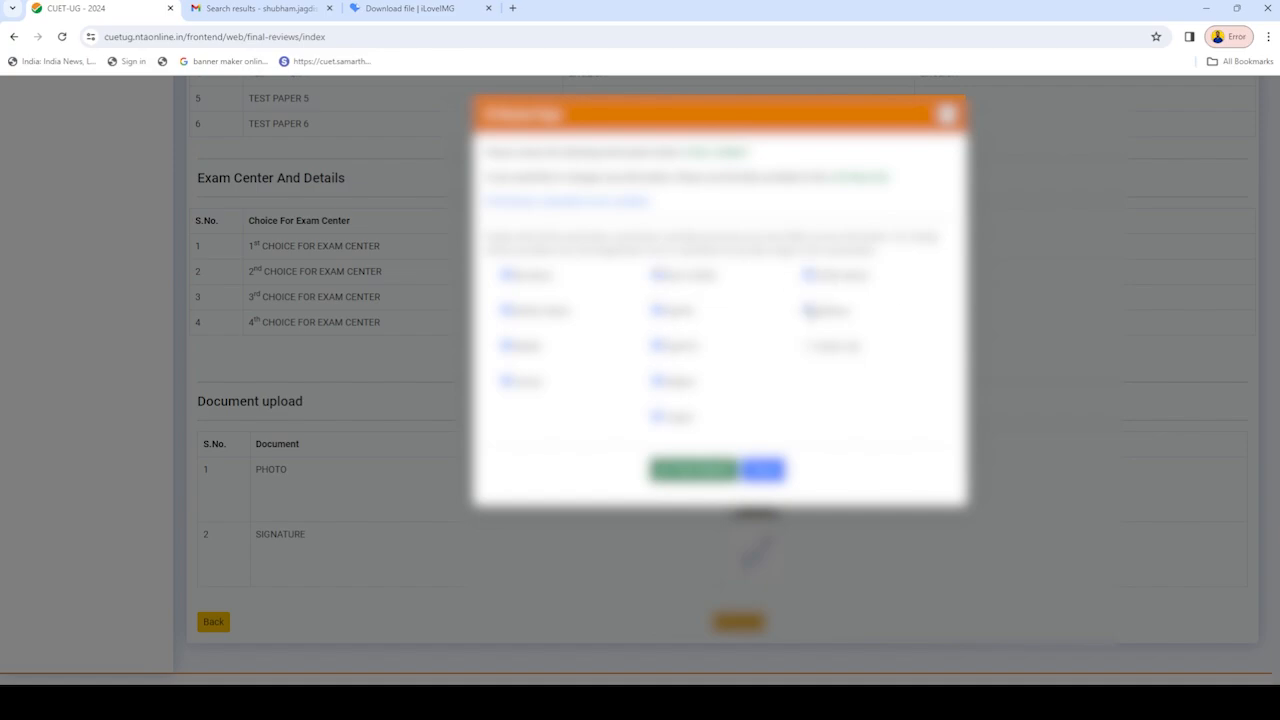
pyautogui.click(808, 346)
pyautogui.click(706, 469)
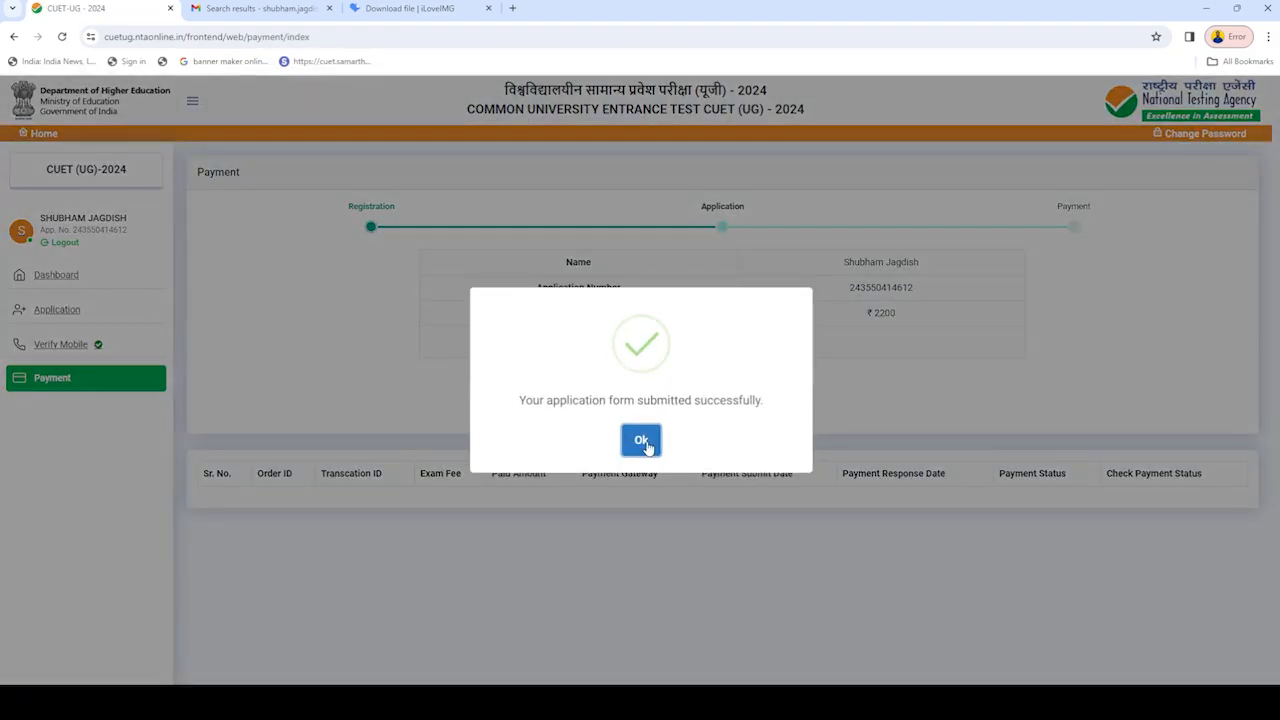
# Step: Pay the ₹2200 application fee from the Payment page
pyautogui.click(641, 441)
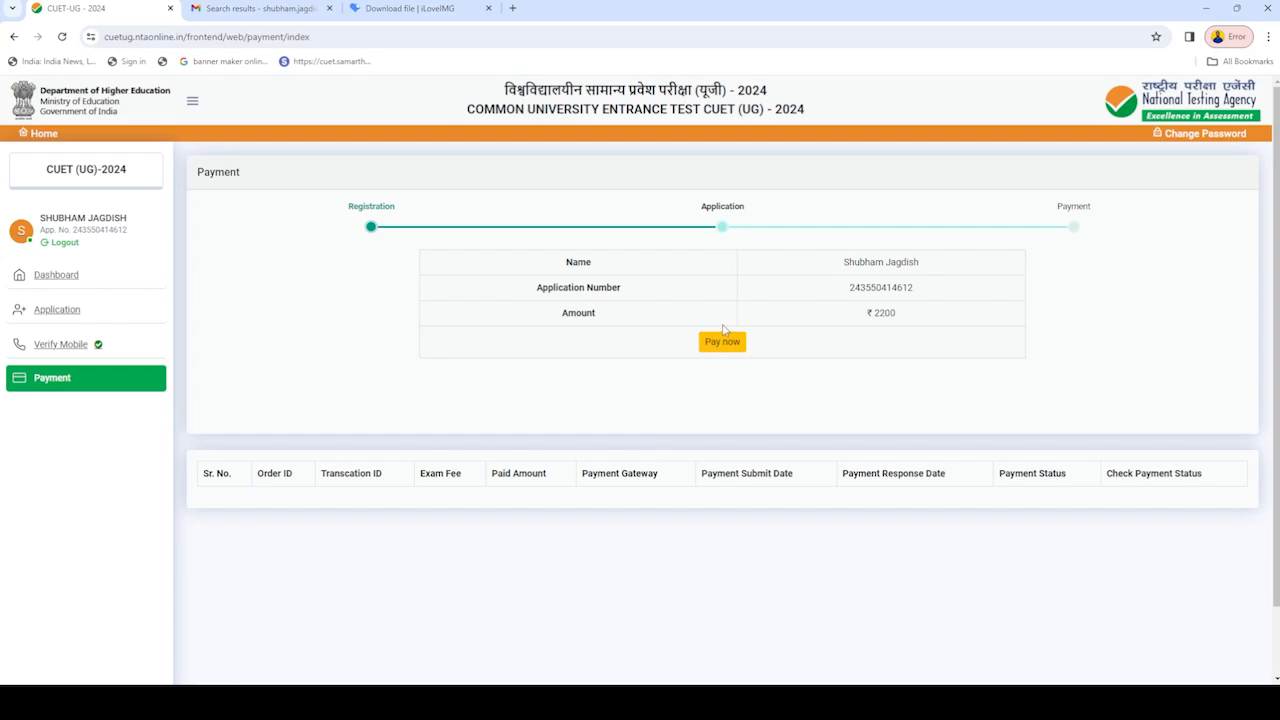
pyautogui.moveTo(897, 318); pyautogui.dragTo(870, 318)
pyautogui.click(720, 343)
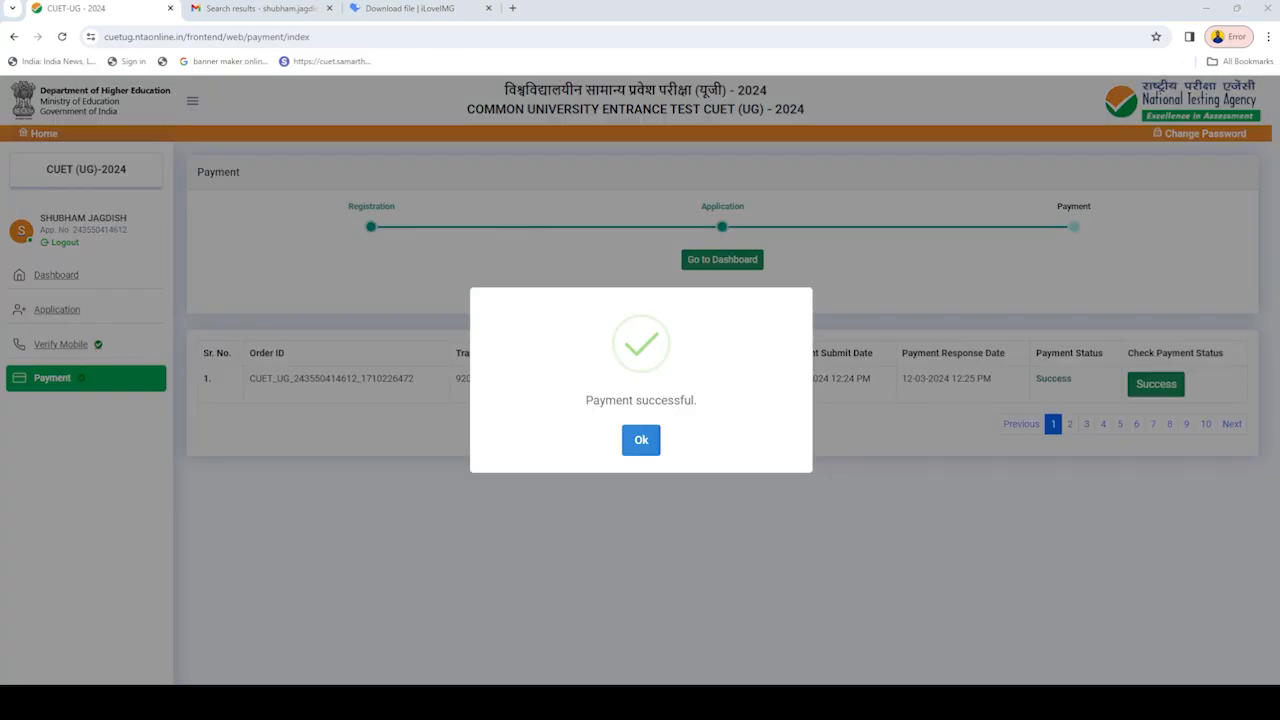
# Step: Return to the Registration Status dashboard and download the completed application form
pyautogui.click(636, 444)
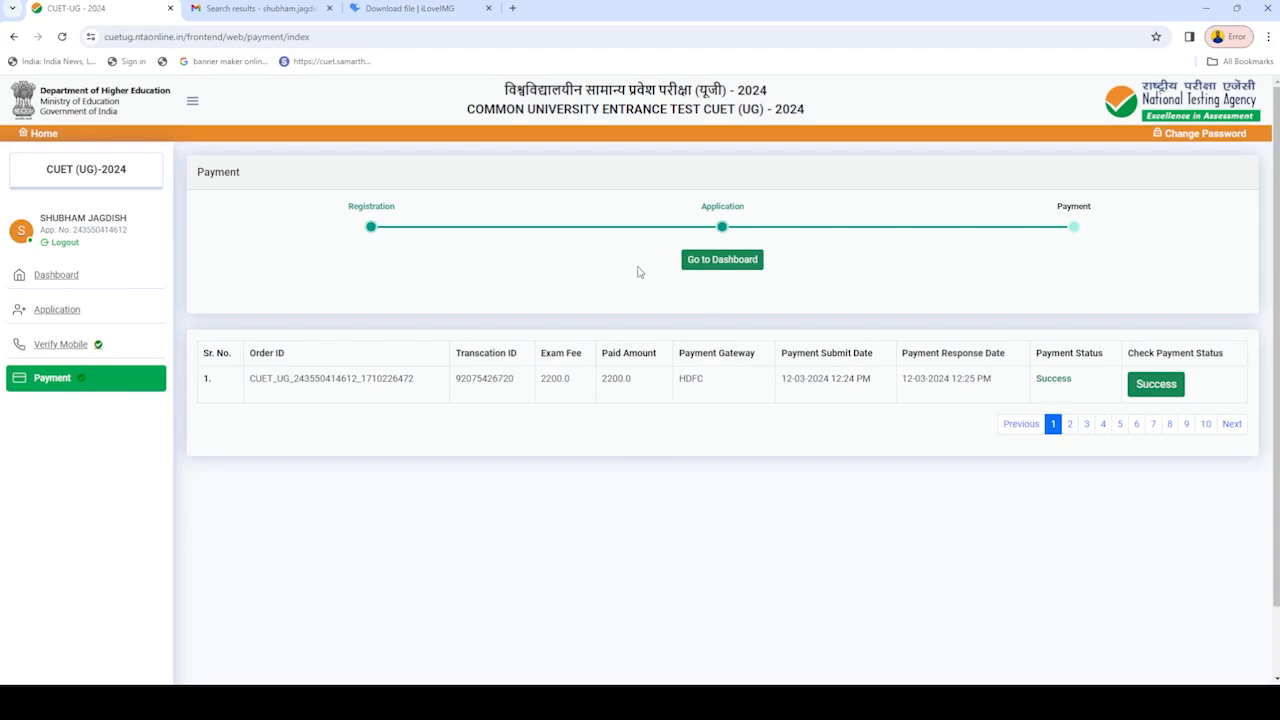
pyautogui.click(718, 268)
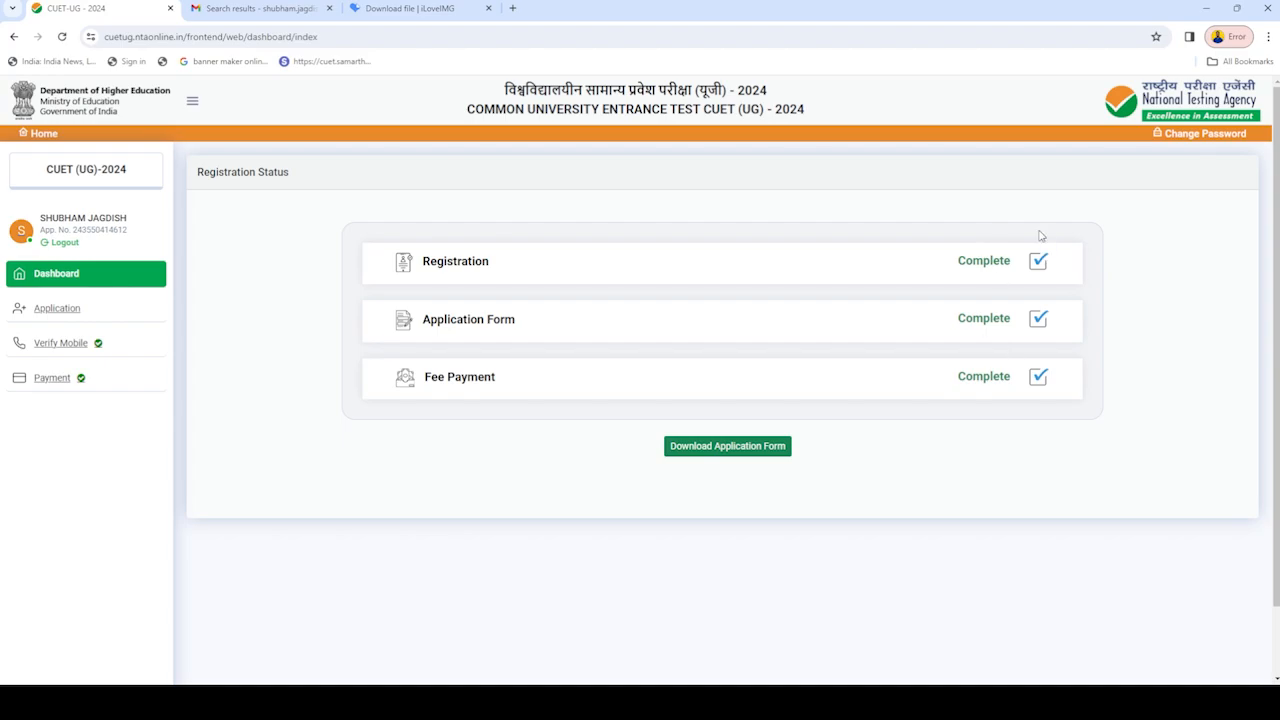
pyautogui.click(756, 450)
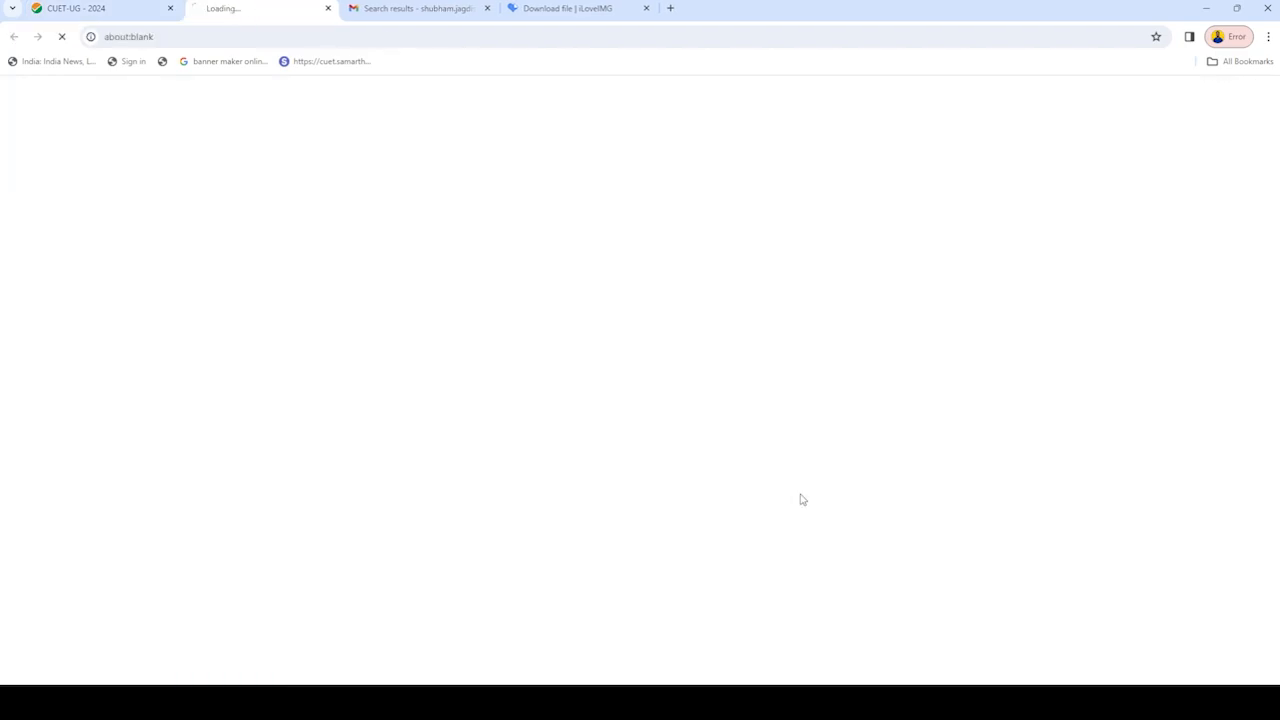